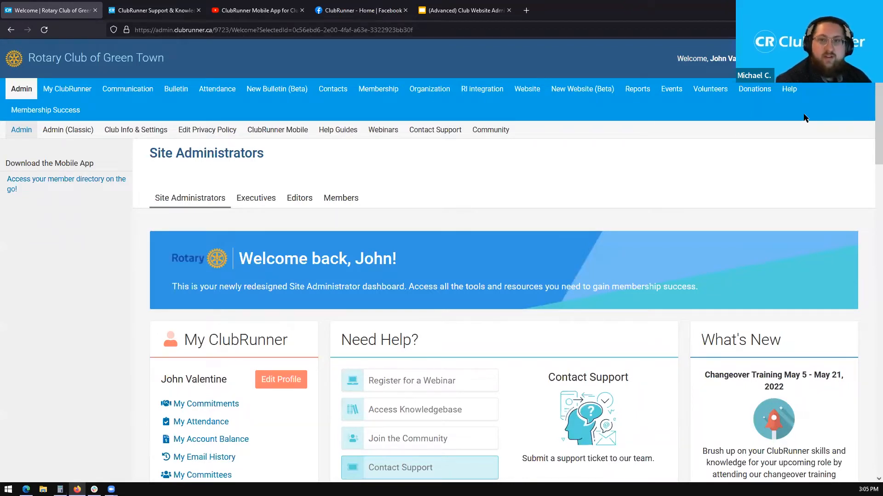
- Highlight the signed-in user's name in the greeting, then switch to the Executives dashboard
{"action": "left_click_drag", "start_coordinate": [710, 58], "coordinate": [745, 59]}
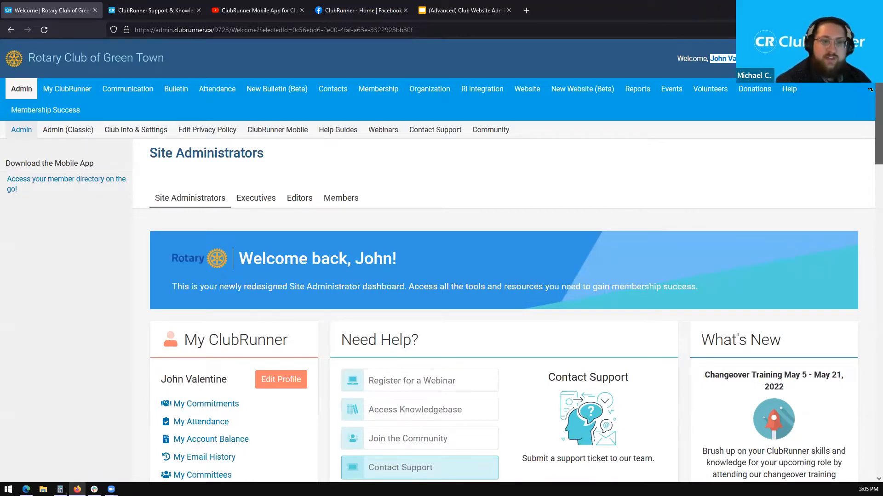
{"action": "scroll", "coordinate": [545, 153], "scroll_direction": "down", "scroll_amount": 1}
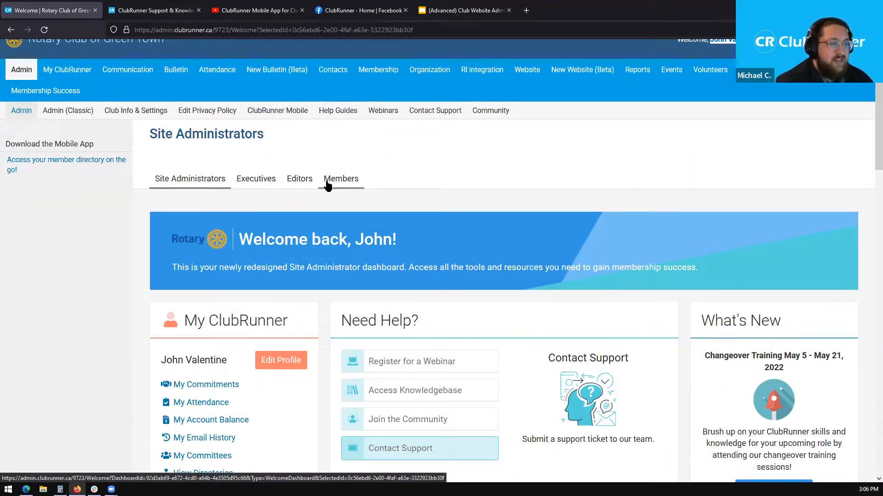
{"action": "left_click", "coordinate": [256, 189]}
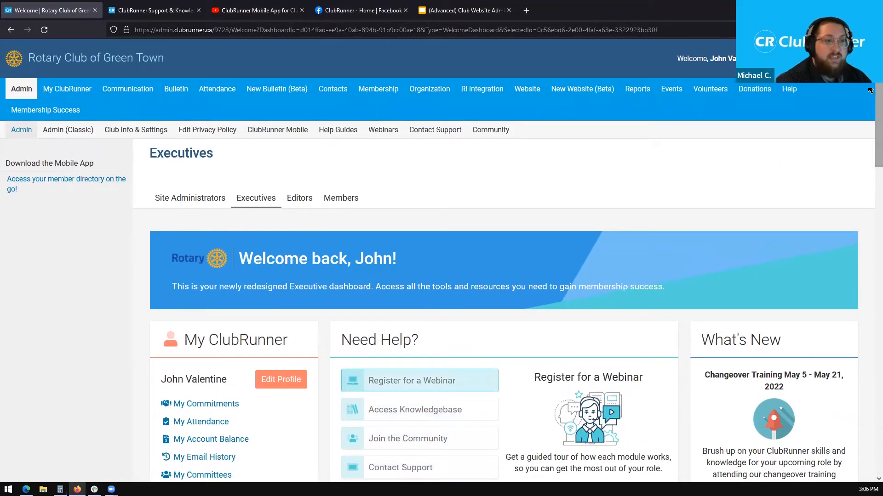
{"action": "left_click_drag", "start_coordinate": [870, 89], "coordinate": [870, 125]}
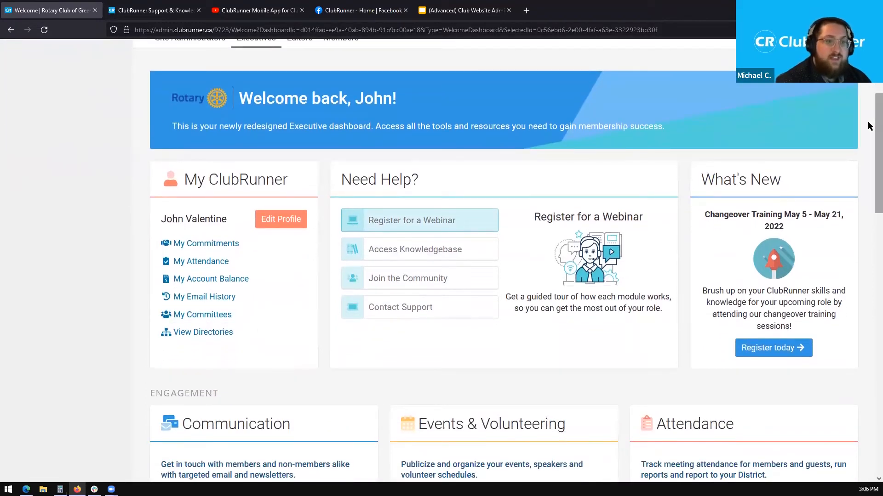
{"action": "scroll", "coordinate": [869, 123], "scroll_direction": "down", "scroll_amount": 1}
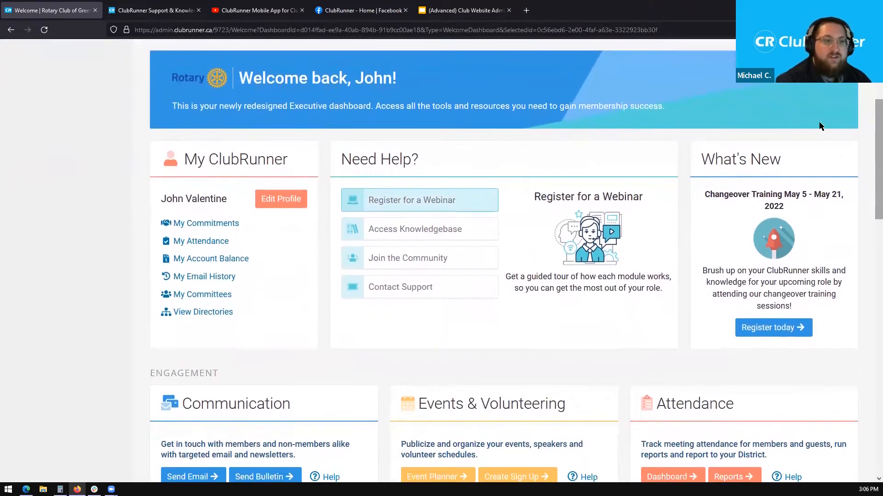
- Highlight My ClubRunner and scroll through the Engagement and Club & Membership Management sections
{"action": "left_click_drag", "start_coordinate": [295, 163], "coordinate": [171, 159]}
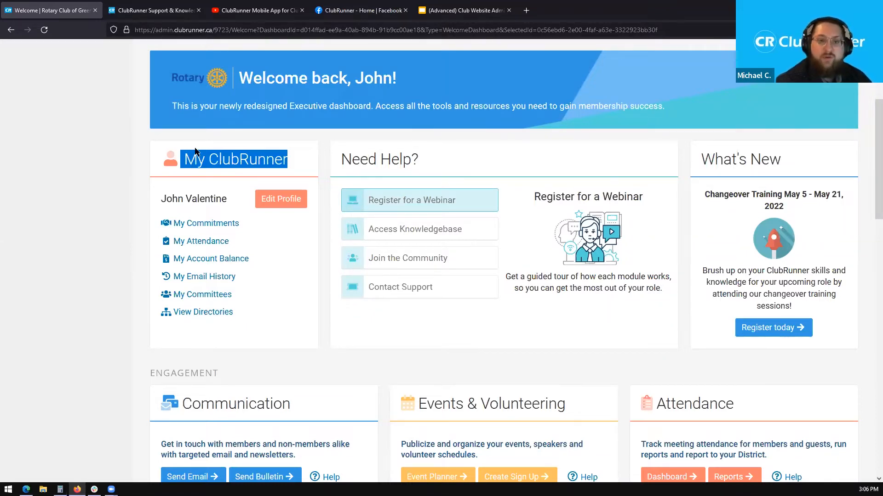
{"action": "left_click_drag", "start_coordinate": [868, 132], "coordinate": [869, 196]}
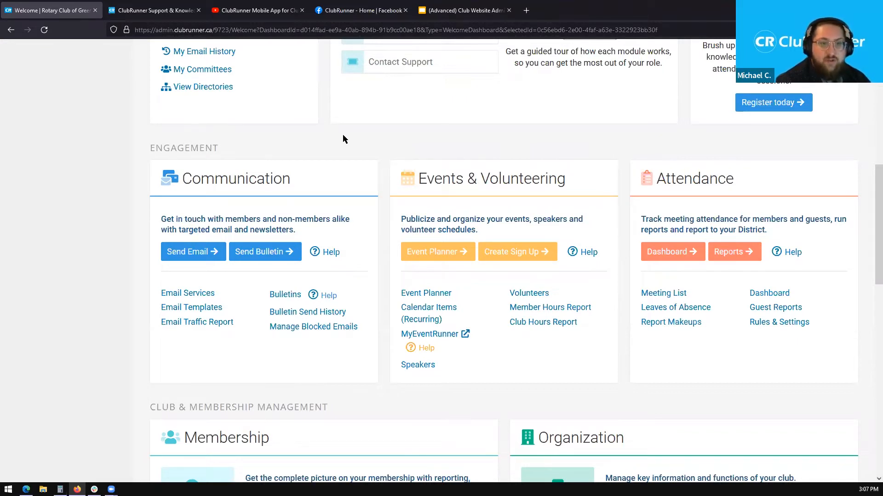
{"action": "left_click_drag", "start_coordinate": [876, 185], "coordinate": [869, 288]}
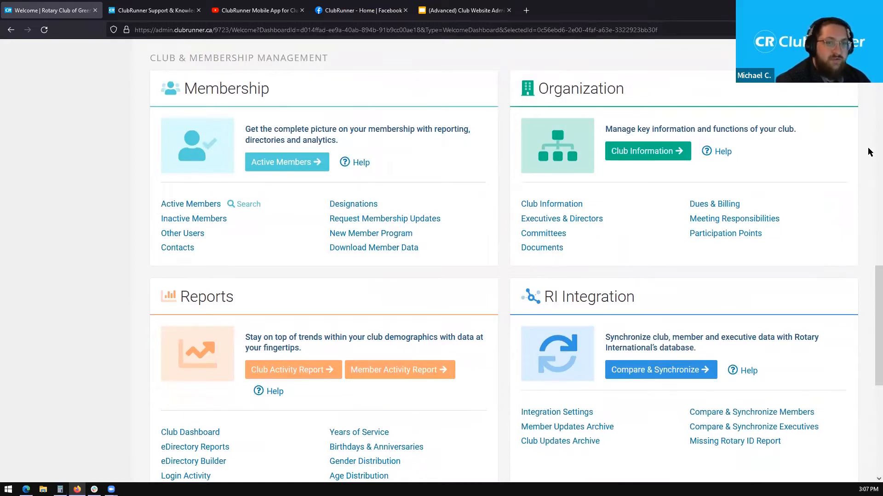
- Scroll further down the Executives dashboard and highlight the Organization section heading
{"action": "scroll", "coordinate": [866, 286], "scroll_direction": "down", "scroll_amount": 1}
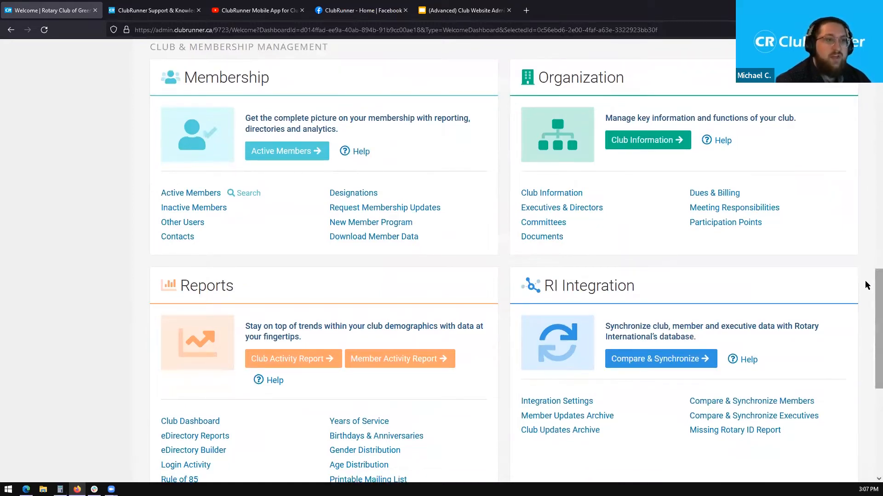
{"action": "left_click_drag", "start_coordinate": [275, 79], "coordinate": [188, 73]}
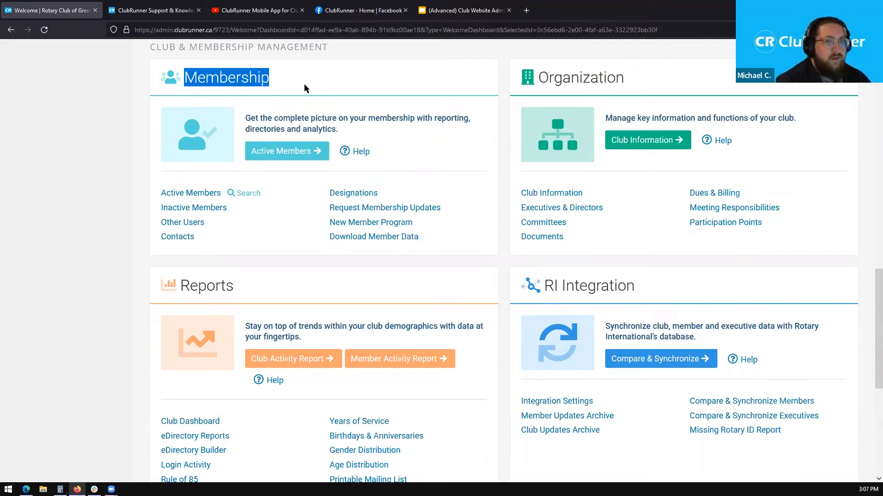
{"action": "left_click_drag", "start_coordinate": [538, 77], "coordinate": [629, 80]}
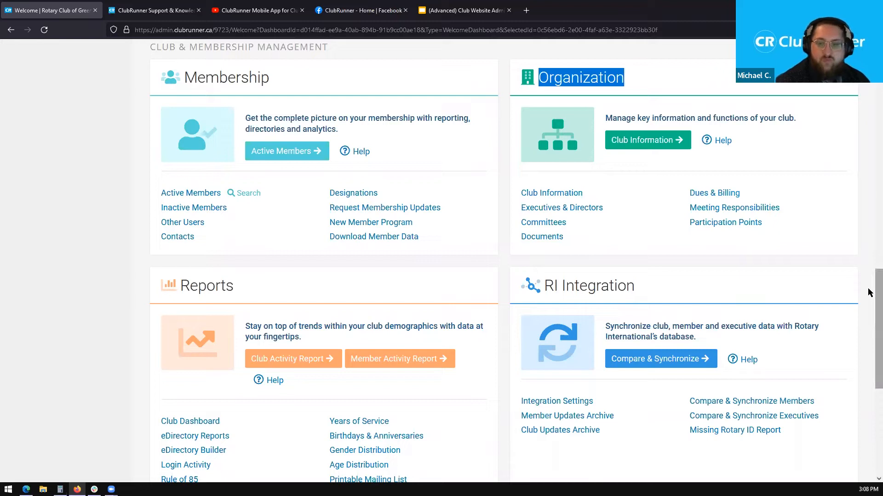
- Review Reports, RI Integration and Website at the bottom, then return up and open the Editors dashboard
{"action": "scroll", "coordinate": [869, 292], "scroll_direction": "down", "scroll_amount": 3}
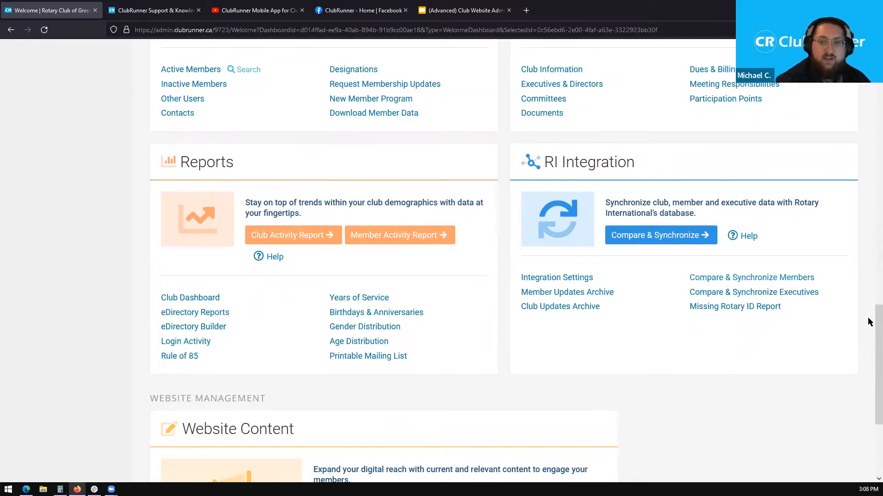
{"action": "scroll", "coordinate": [869, 345], "scroll_direction": "down", "scroll_amount": 3}
{"action": "left_click_drag", "start_coordinate": [868, 366], "coordinate": [868, 381]}
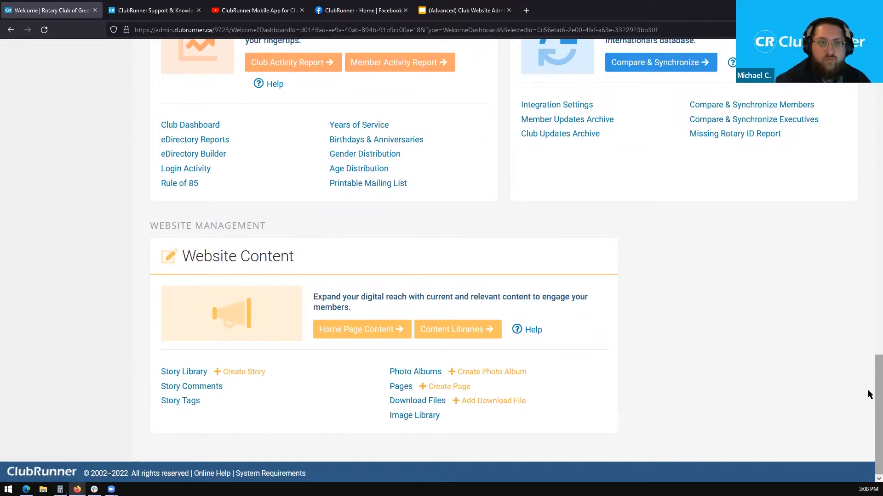
{"action": "left_click_drag", "start_coordinate": [869, 395], "coordinate": [868, 80]}
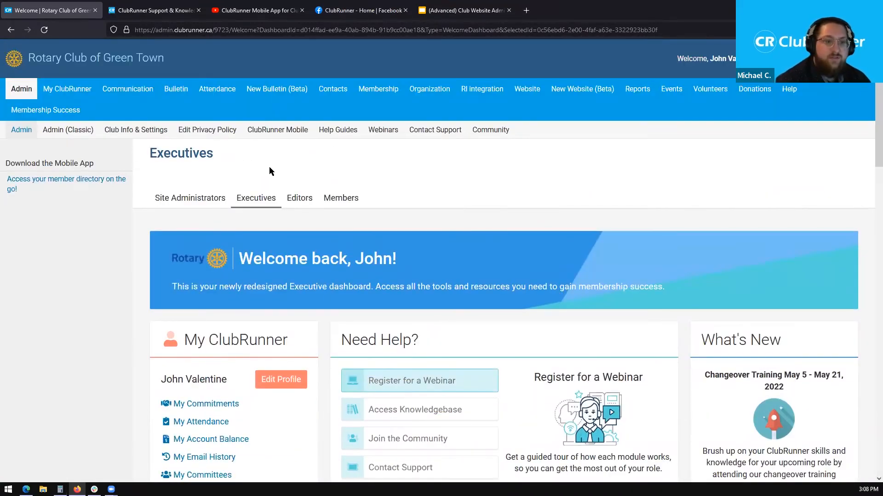
{"action": "left_click", "coordinate": [298, 202]}
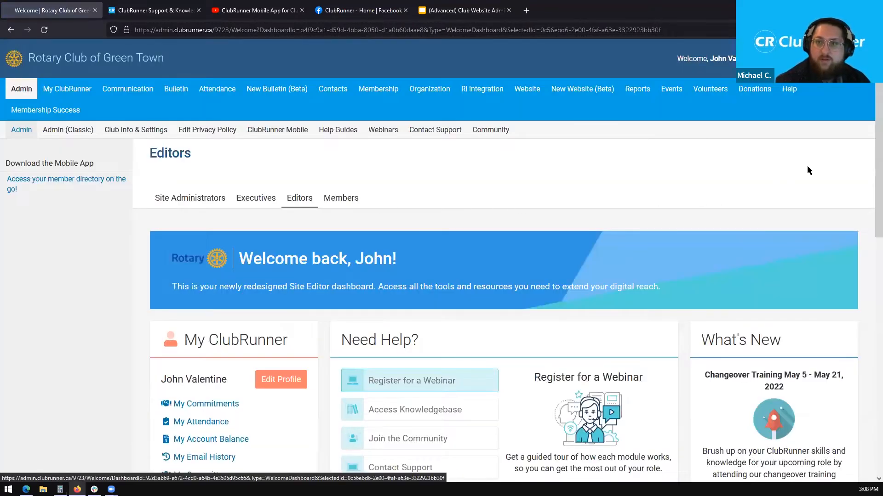
{"action": "scroll", "coordinate": [870, 119], "scroll_direction": "down", "scroll_amount": 3}
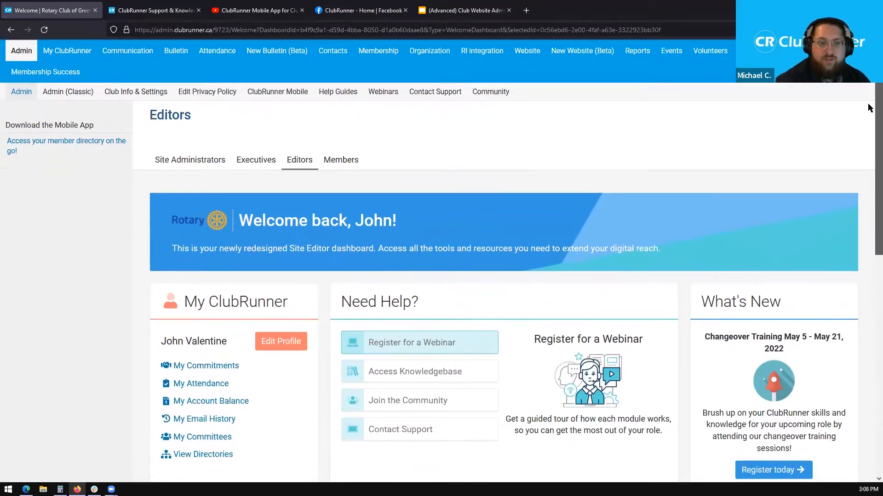
{"action": "scroll", "coordinate": [869, 153], "scroll_direction": "down", "scroll_amount": 2}
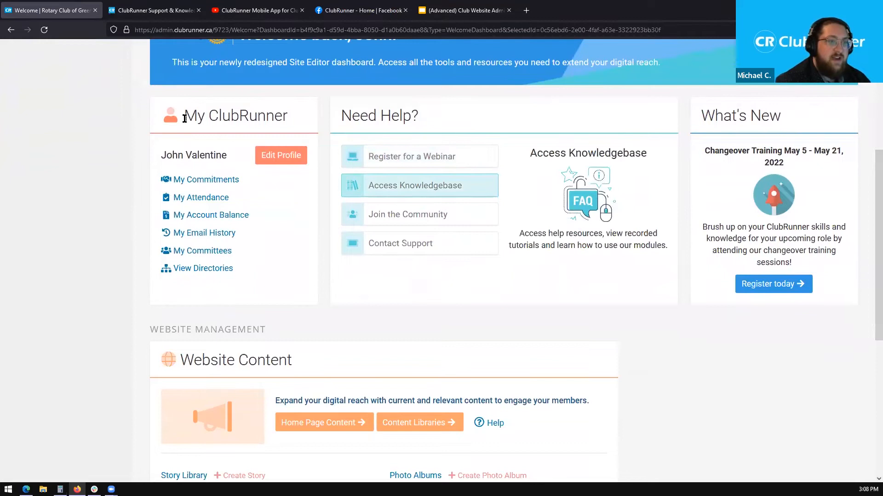
{"action": "left_click_drag", "start_coordinate": [184, 118], "coordinate": [293, 124]}
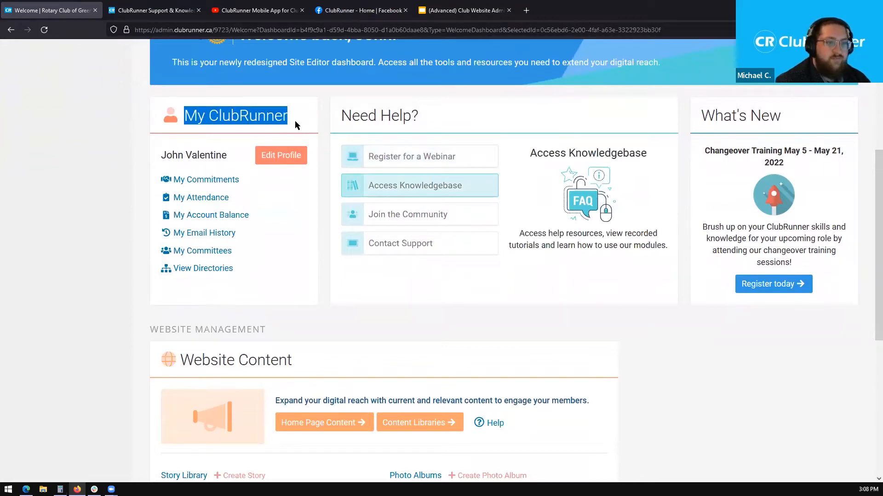
{"action": "left_click", "coordinate": [294, 121]}
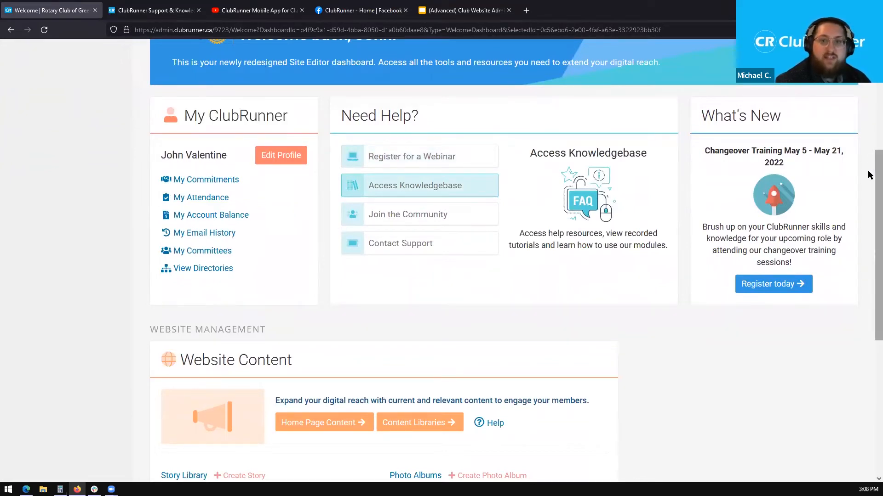
{"action": "scroll", "coordinate": [869, 174], "scroll_direction": "down", "scroll_amount": 3}
{"action": "left_click_drag", "start_coordinate": [869, 250], "coordinate": [869, 295]}
{"action": "scroll", "coordinate": [869, 295], "scroll_direction": "down", "scroll_amount": 1}
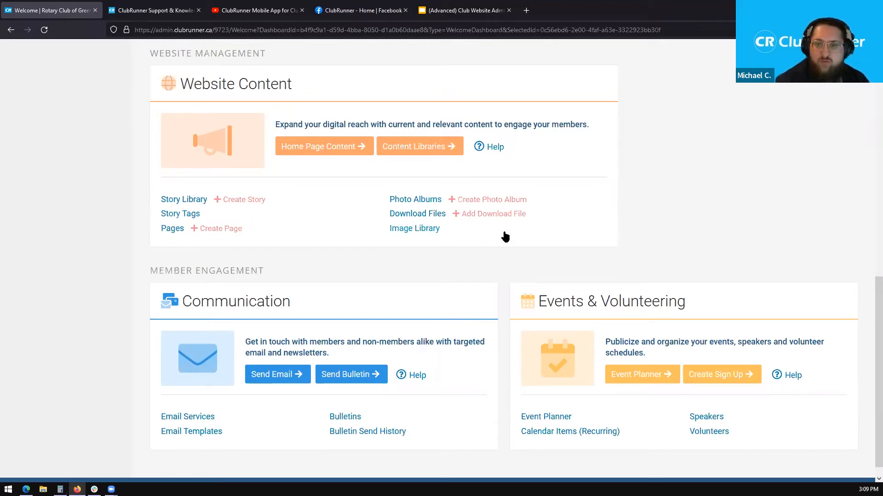
{"action": "scroll", "coordinate": [869, 327], "scroll_direction": "up", "scroll_amount": 10}
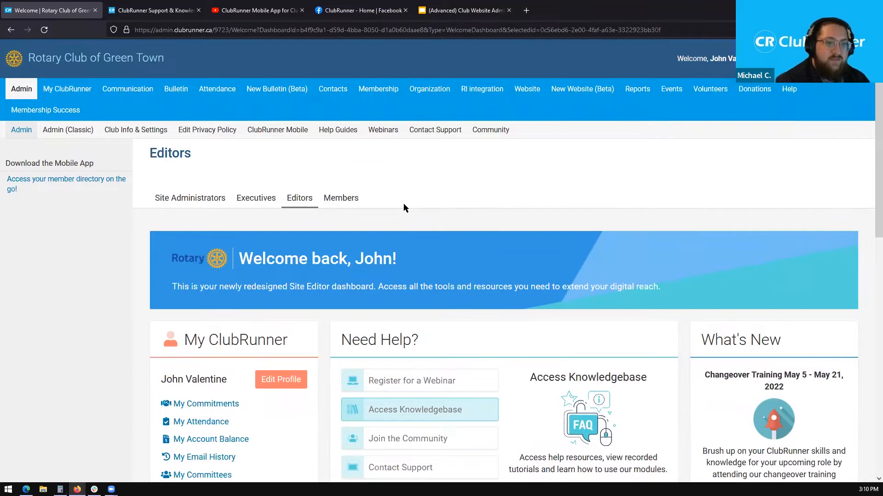
- Switch to the Members dashboard and highlight its My ClubRunner section heading
{"action": "left_click", "coordinate": [347, 202]}
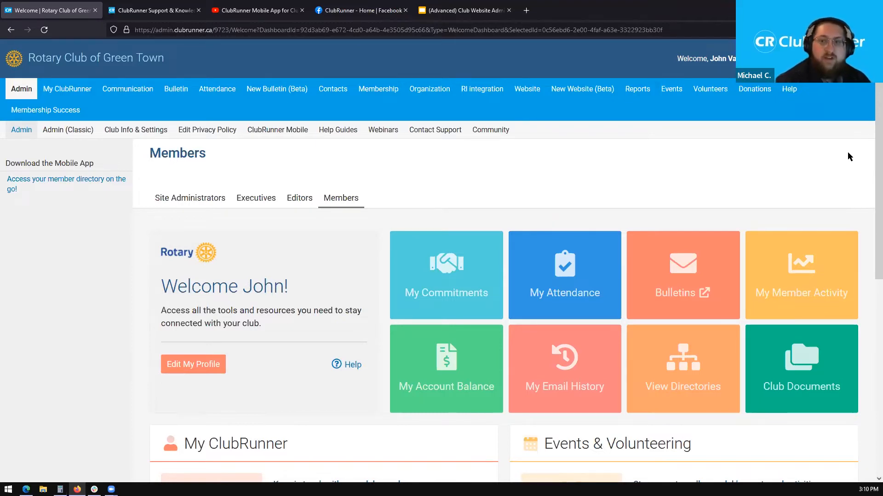
{"action": "scroll", "coordinate": [869, 141], "scroll_direction": "down", "scroll_amount": 1}
{"action": "scroll", "coordinate": [869, 140], "scroll_direction": "down", "scroll_amount": 4}
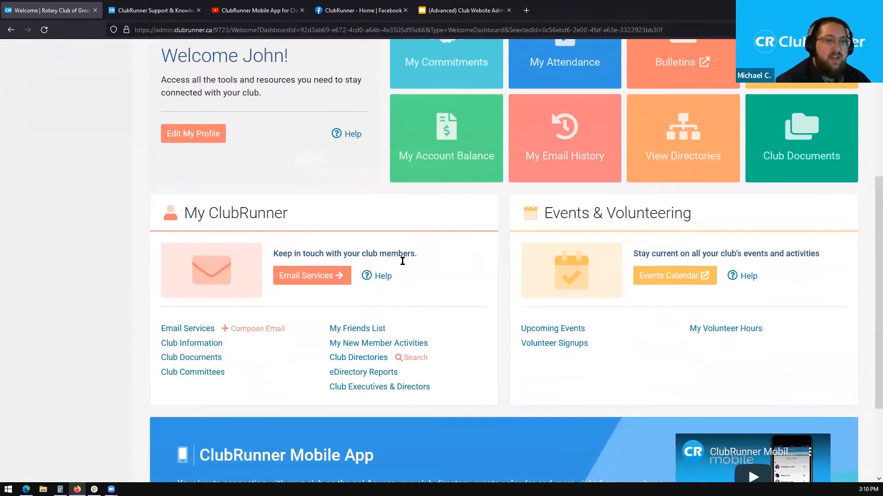
{"action": "left_click_drag", "start_coordinate": [295, 217], "coordinate": [184, 216]}
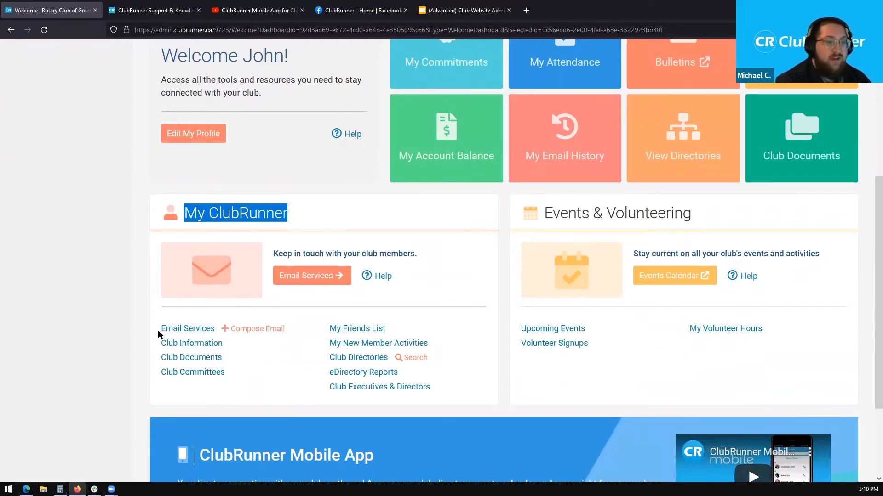
- Point out the Email Services, Club Documents and Club Committees links
{"action": "left_click_drag", "start_coordinate": [157, 329], "coordinate": [215, 330]}
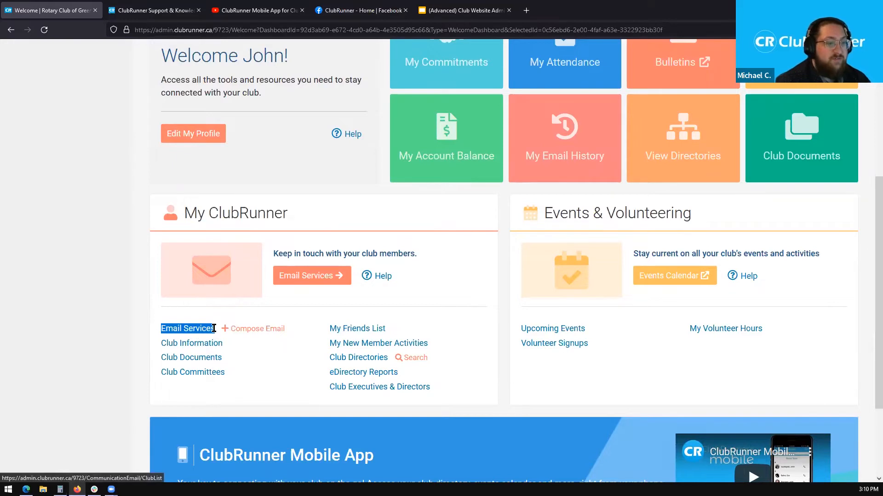
{"action": "left_click", "coordinate": [267, 362]}
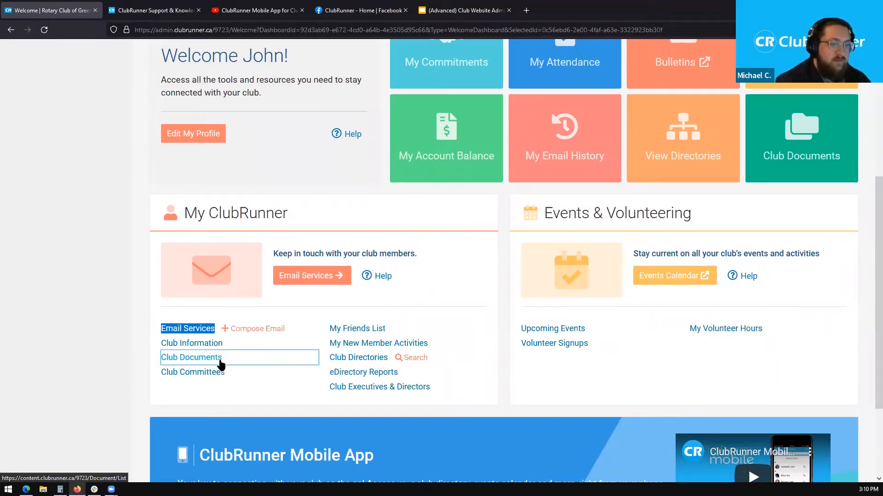
{"action": "left_click_drag", "start_coordinate": [156, 358], "coordinate": [228, 364]}
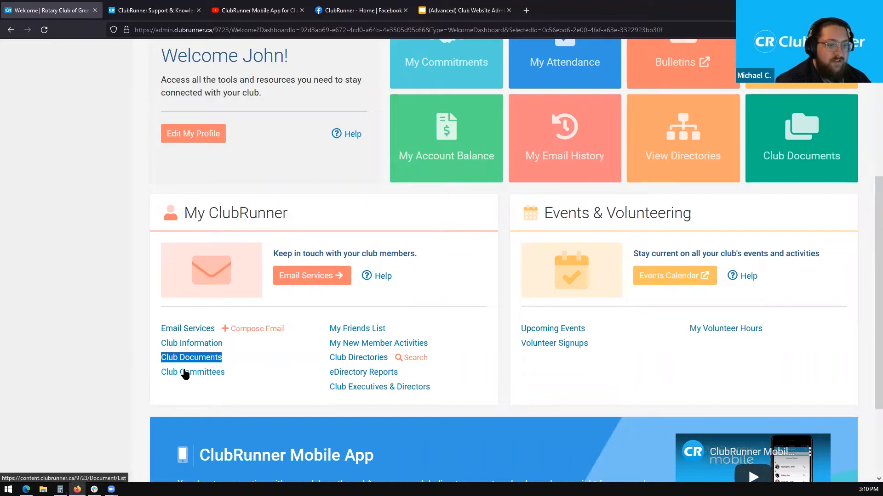
{"action": "left_click_drag", "start_coordinate": [155, 372], "coordinate": [232, 377]}
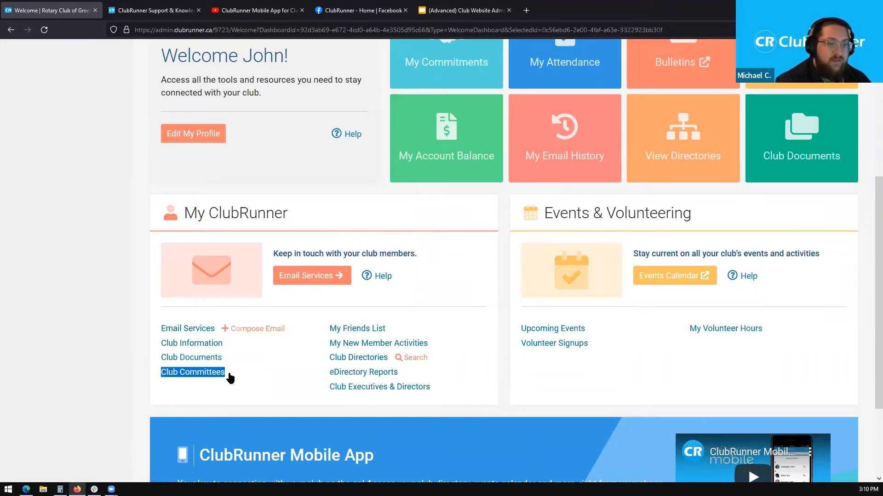
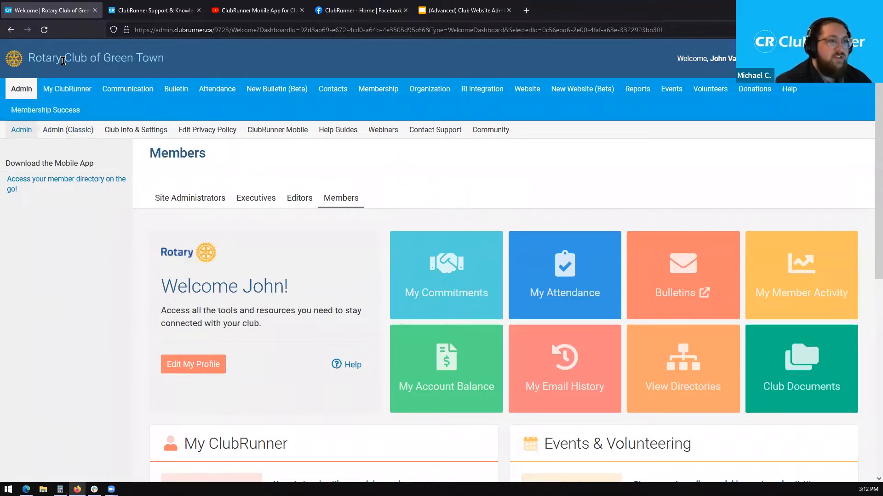
- Go to Membership > Members List to load the club's members
{"action": "left_click", "coordinate": [375, 93]}
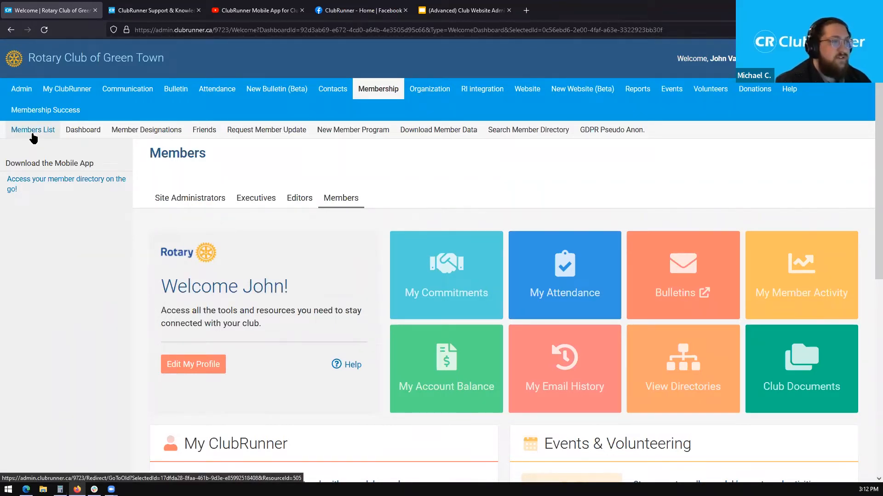
{"action": "left_click", "coordinate": [33, 132]}
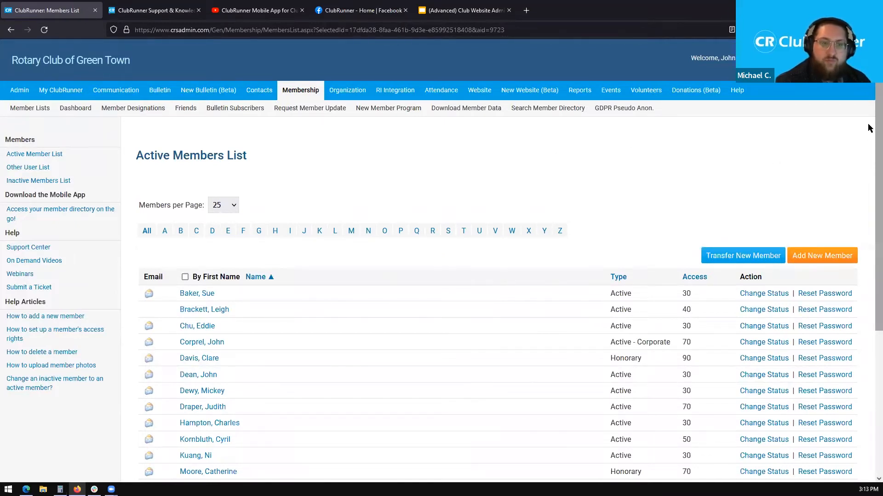
- Zoom in on the Active Members List, highlight the Access column, and scroll to the member totals
{"action": "scroll", "coordinate": [869, 129], "scroll_direction": "down", "scroll_amount": 1}
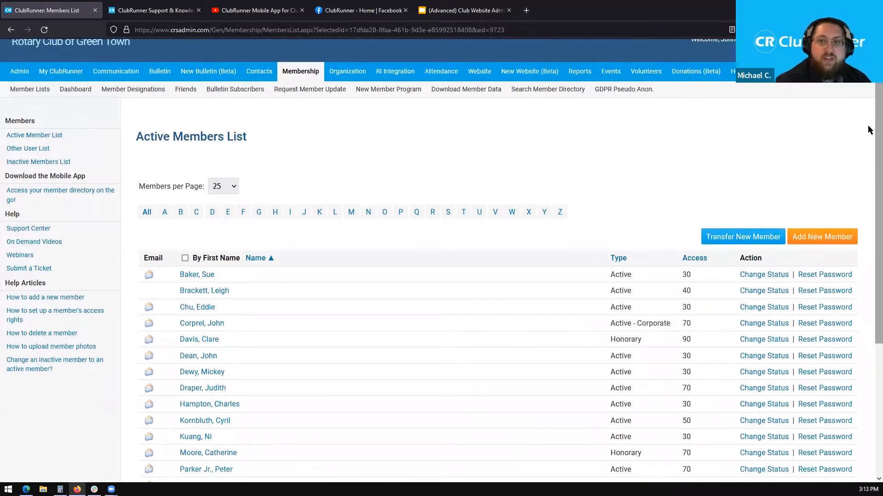
{"action": "key", "text": "ctrl+plus"}
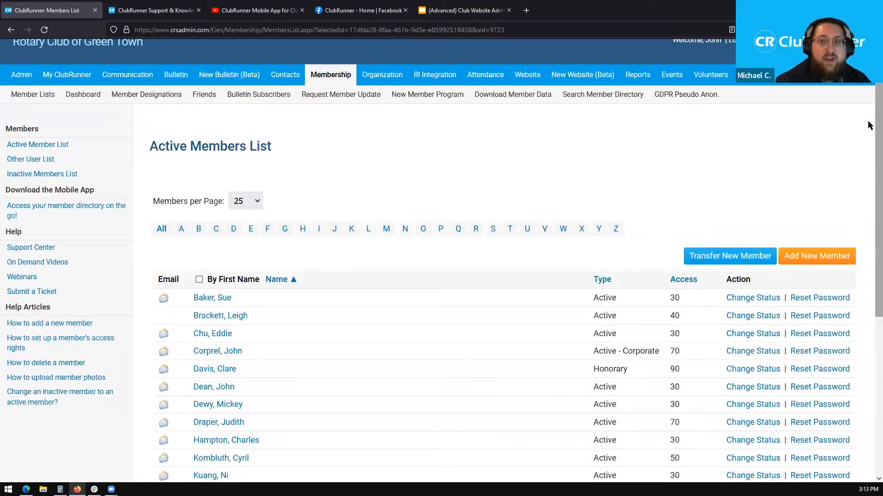
{"action": "scroll", "coordinate": [868, 125], "scroll_direction": "down", "scroll_amount": 3}
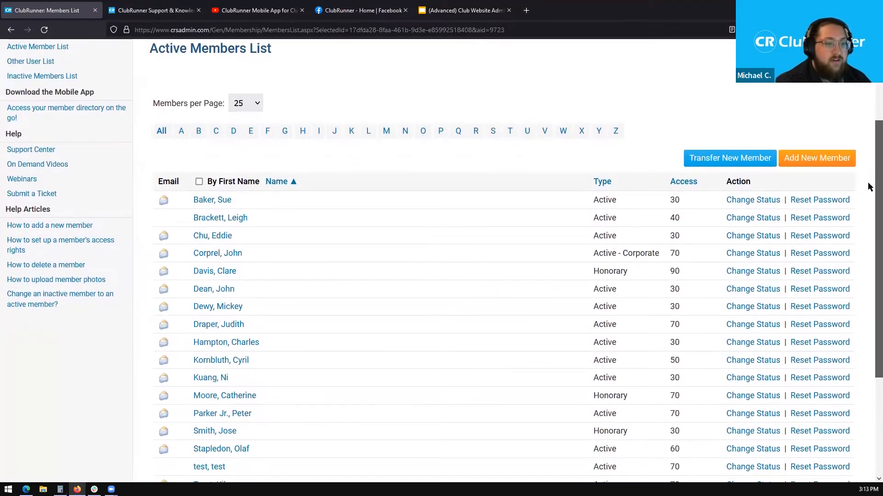
{"action": "scroll", "coordinate": [868, 189], "scroll_direction": "down", "scroll_amount": 1}
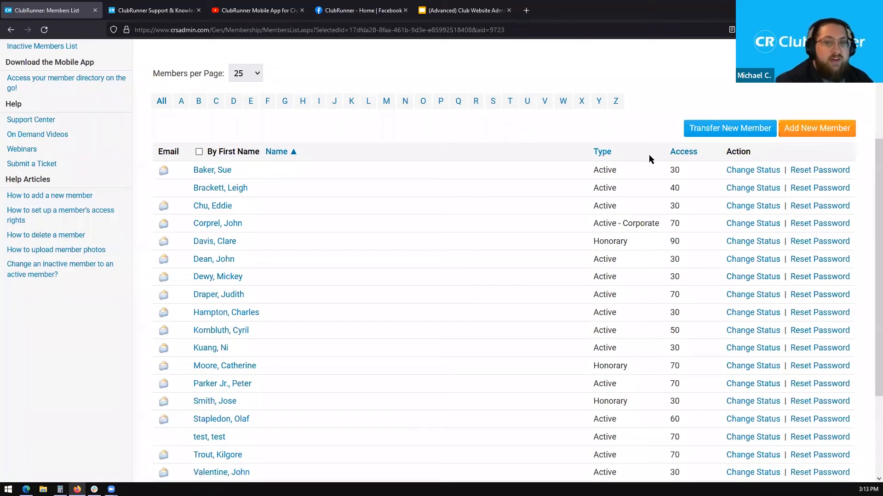
{"action": "left_click_drag", "start_coordinate": [650, 152], "coordinate": [702, 156]}
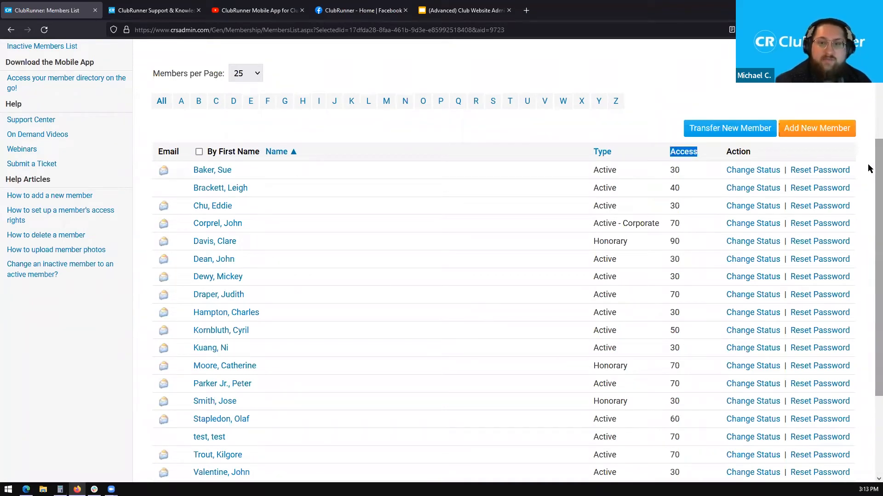
{"action": "scroll", "coordinate": [869, 184], "scroll_direction": "down", "scroll_amount": 2}
{"action": "left_click_drag", "start_coordinate": [868, 196], "coordinate": [868, 205]}
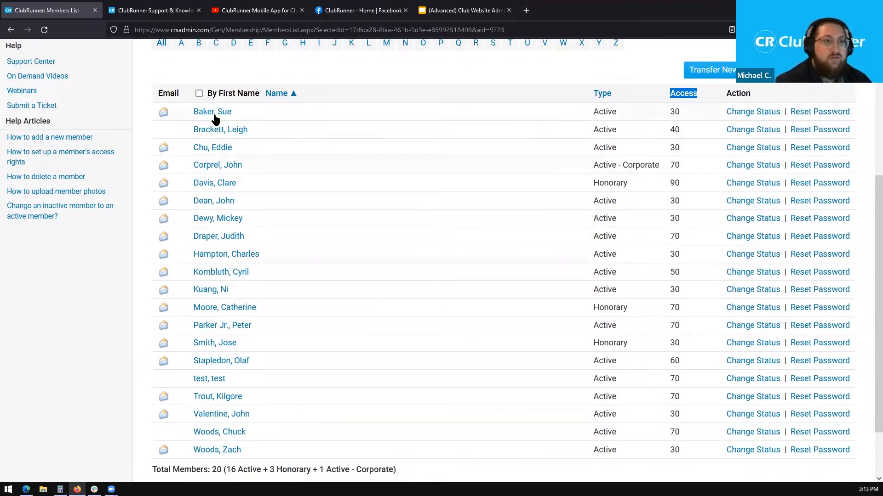
{"action": "left_click_drag", "start_coordinate": [244, 111], "coordinate": [192, 112]}
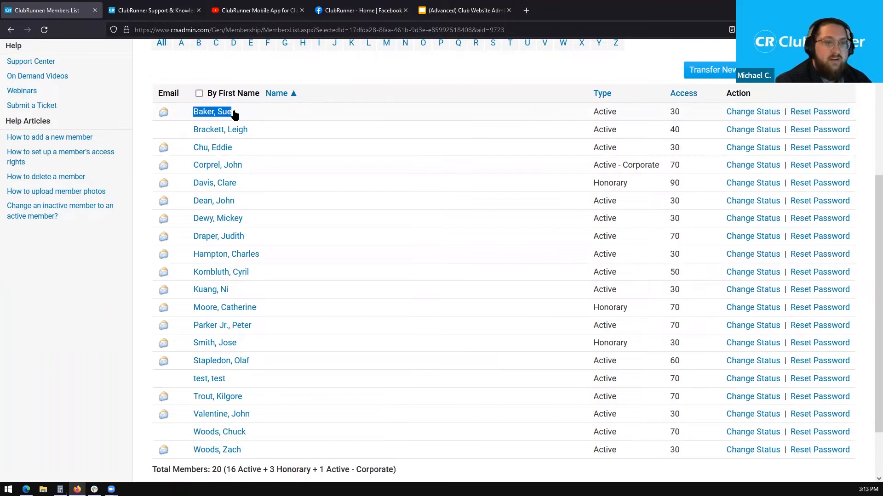
{"action": "left_click_drag", "start_coordinate": [661, 109], "coordinate": [691, 109]}
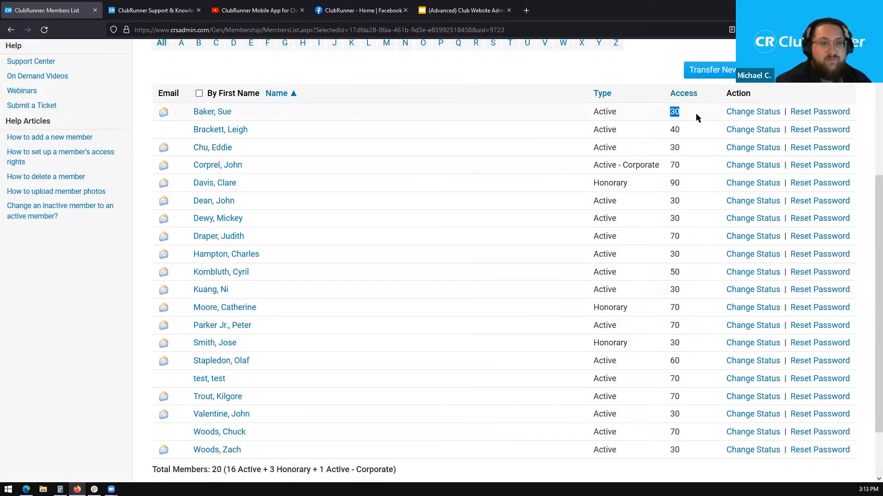
{"action": "left_click_drag", "start_coordinate": [251, 130], "coordinate": [196, 133]}
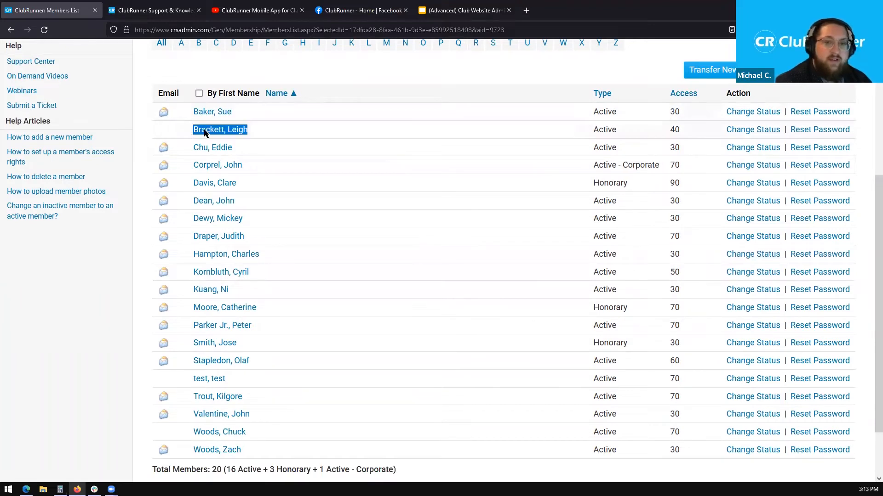
{"action": "left_click_drag", "start_coordinate": [664, 132], "coordinate": [681, 133]}
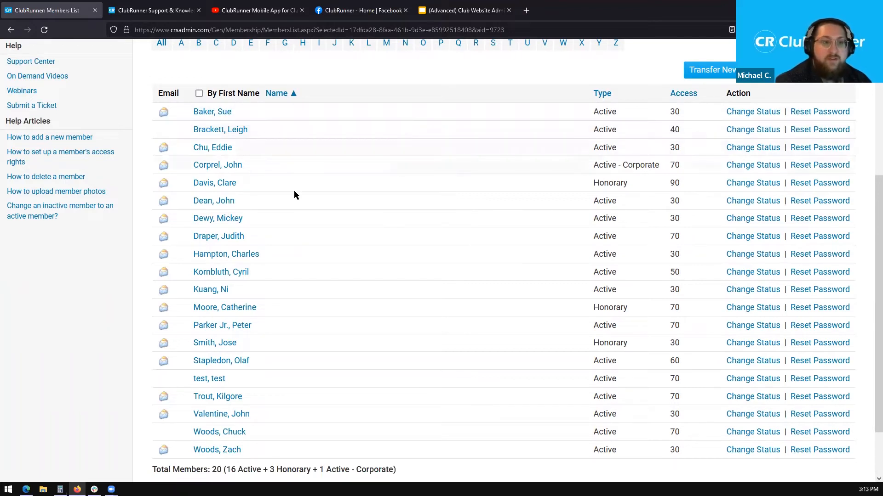
{"action": "triple_click", "coordinate": [209, 167]}
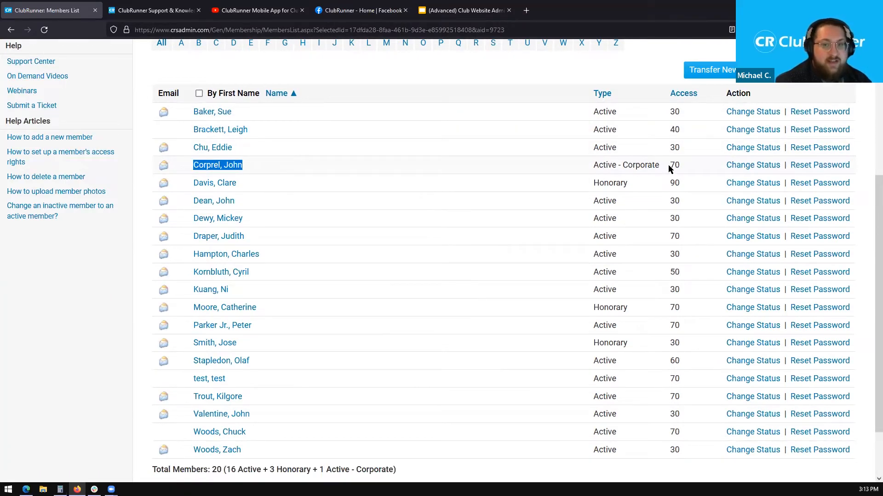
{"action": "left_click_drag", "start_coordinate": [669, 170], "coordinate": [683, 169]}
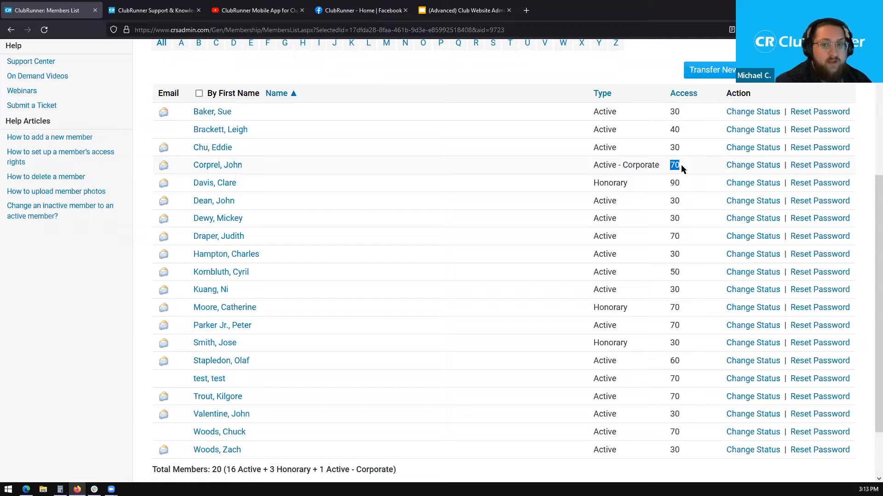
{"action": "left_click_drag", "start_coordinate": [283, 273], "coordinate": [186, 271]}
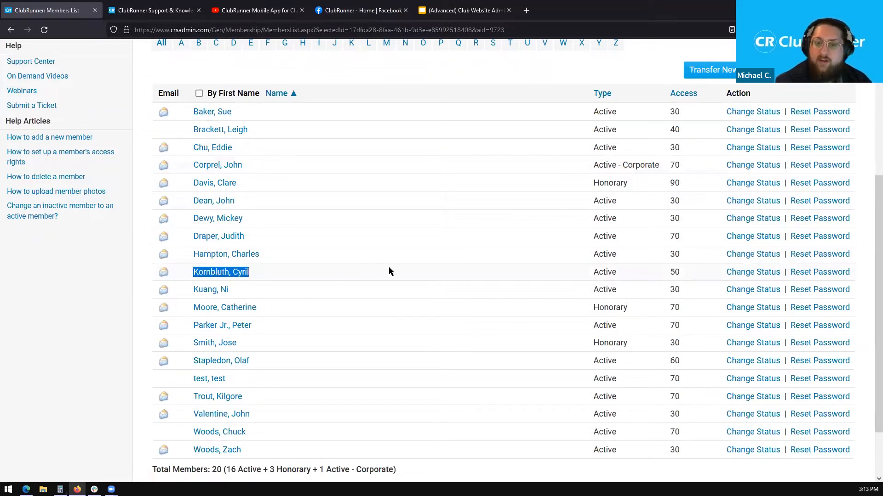
{"action": "left_click", "coordinate": [685, 273]}
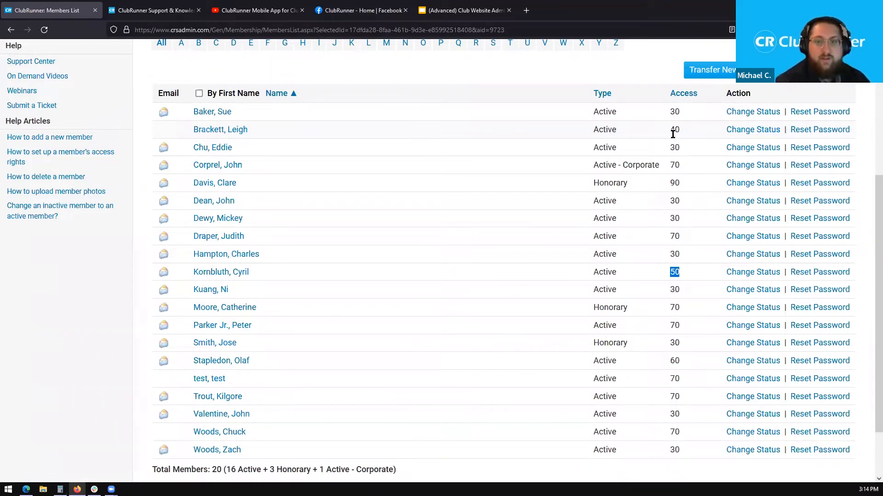
{"action": "left_click", "coordinate": [673, 133]}
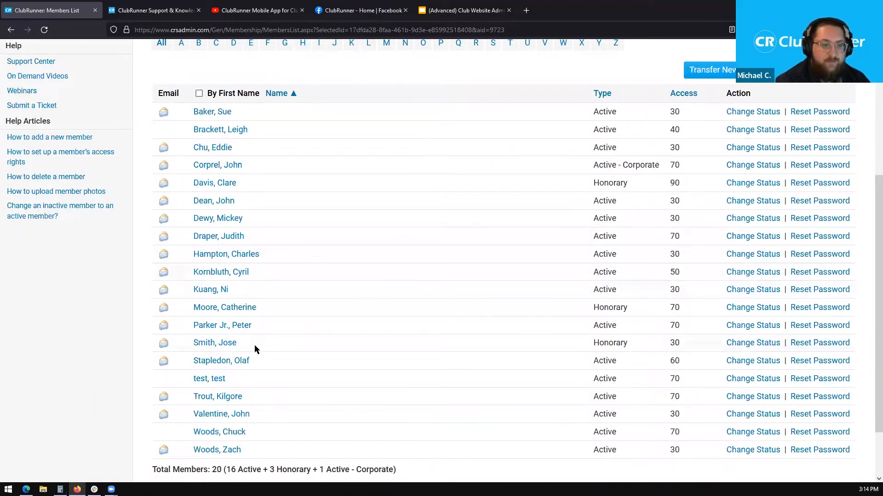
{"action": "left_click_drag", "start_coordinate": [258, 345], "coordinate": [192, 345]}
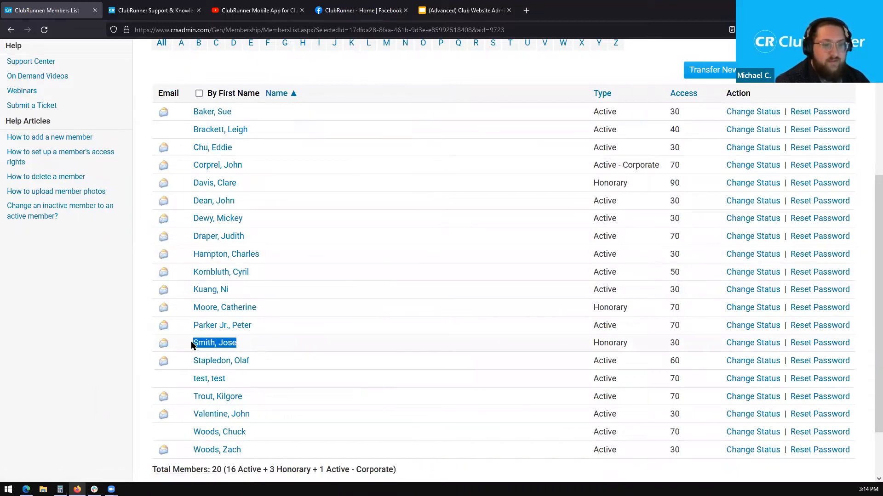
{"action": "left_click", "coordinate": [683, 343]}
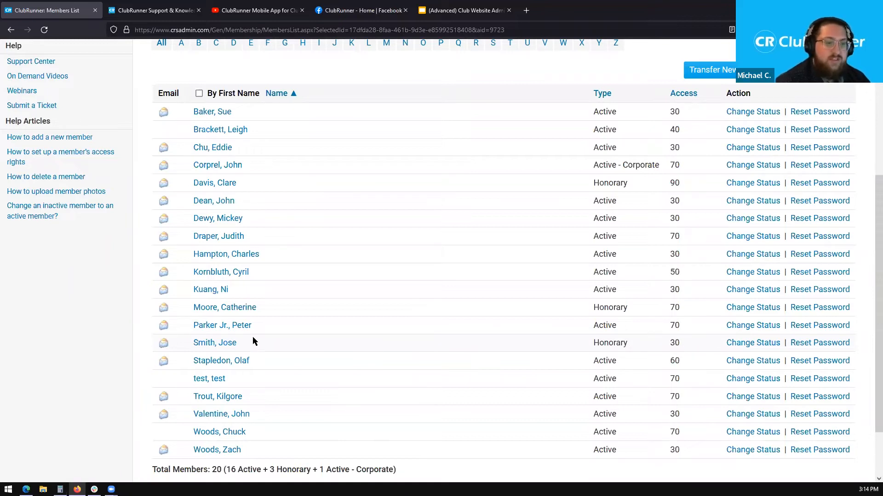
- Open a member's profile at its Settings tab
{"action": "left_click", "coordinate": [215, 344]}
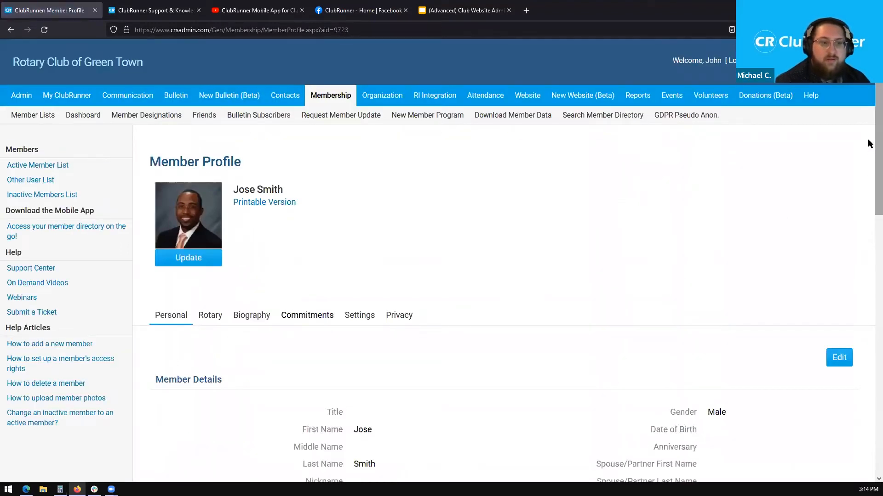
{"action": "scroll", "coordinate": [868, 156], "scroll_direction": "down", "scroll_amount": 4}
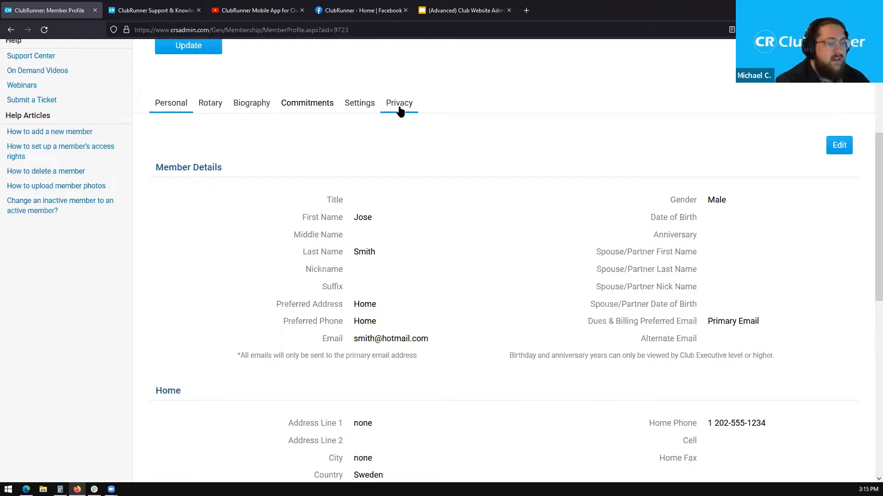
{"action": "left_click", "coordinate": [364, 109]}
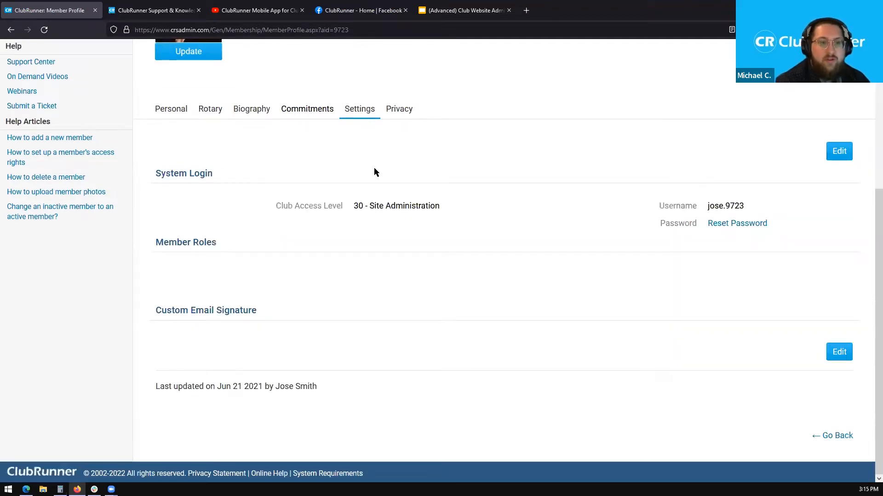
- Highlight System Login and Club Access Level 30 - Site Administration, then make the settings editable
{"action": "left_click_drag", "start_coordinate": [173, 173], "coordinate": [227, 175]}
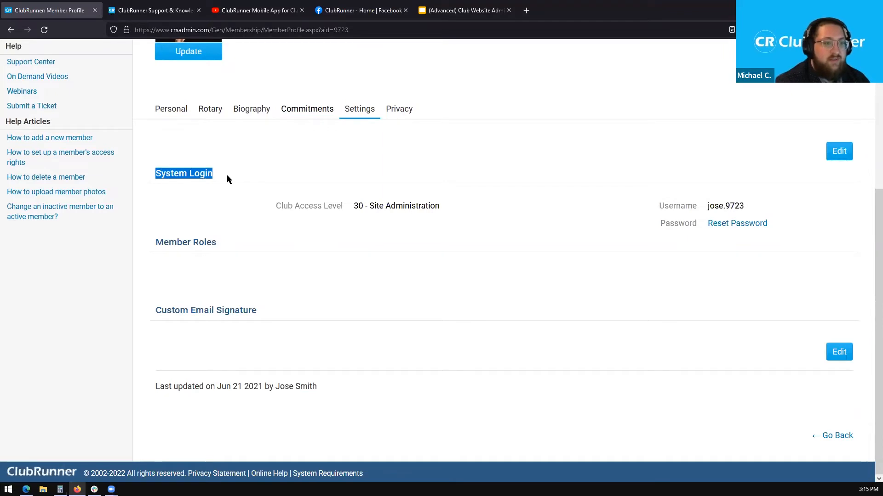
{"action": "left_click", "coordinate": [278, 209]}
{"action": "left_click_drag", "start_coordinate": [277, 209], "coordinate": [345, 210]}
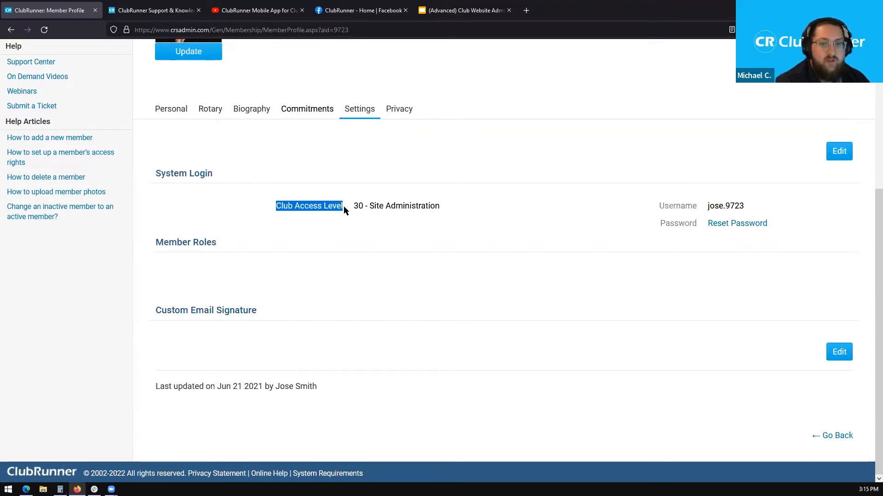
{"action": "left_click_drag", "start_coordinate": [355, 207], "coordinate": [432, 206]}
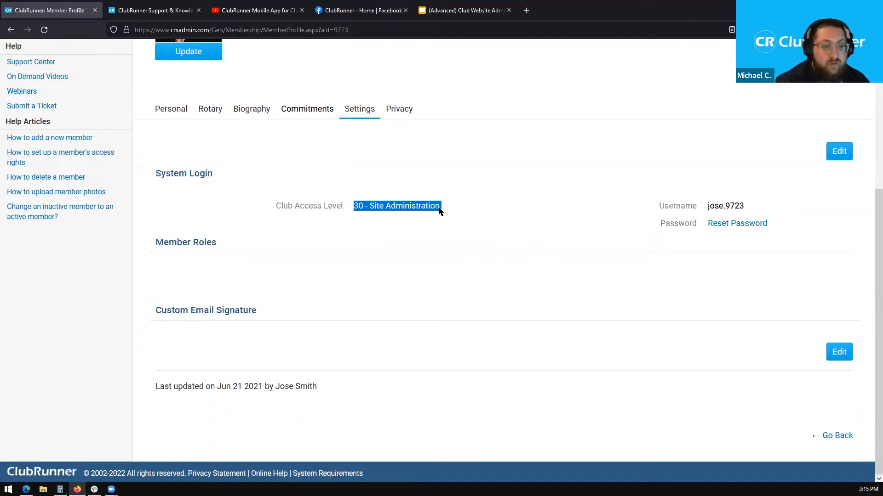
{"action": "left_click", "coordinate": [440, 215]}
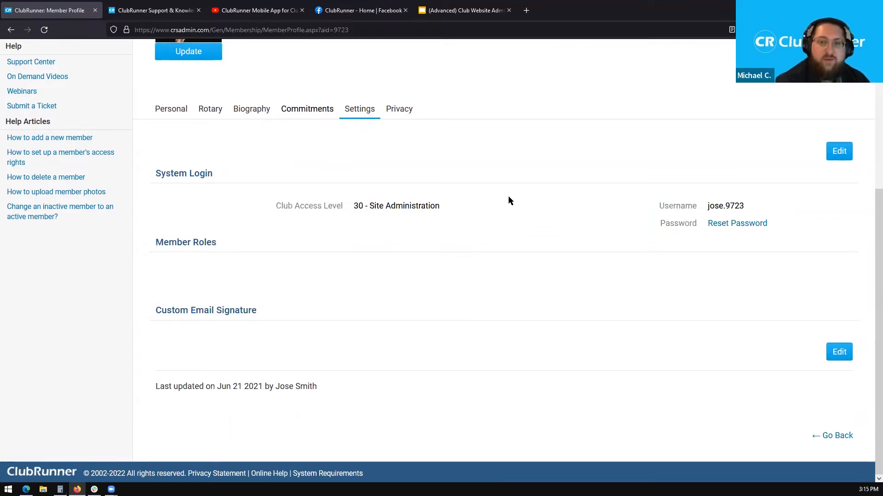
{"action": "left_click", "coordinate": [840, 153]}
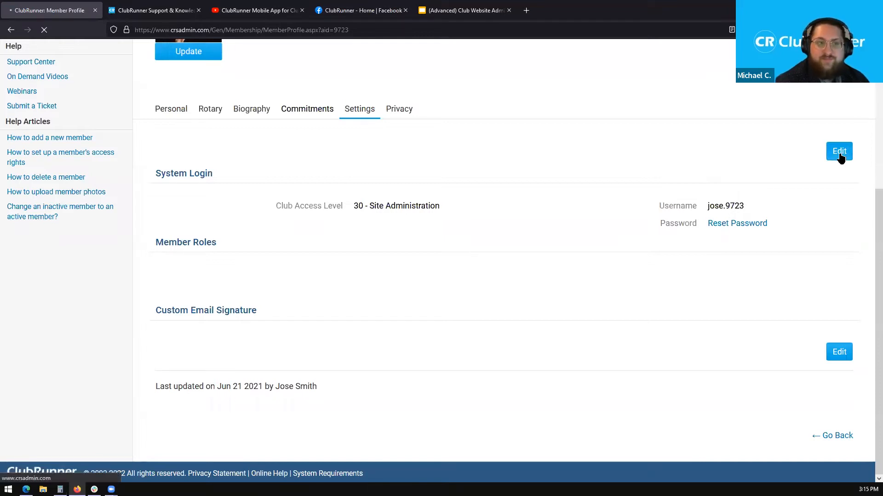
- Choose 70 - Member from the Club Access Level dropdown and save the Settings
{"action": "left_click_drag", "start_coordinate": [869, 144], "coordinate": [868, 230]}
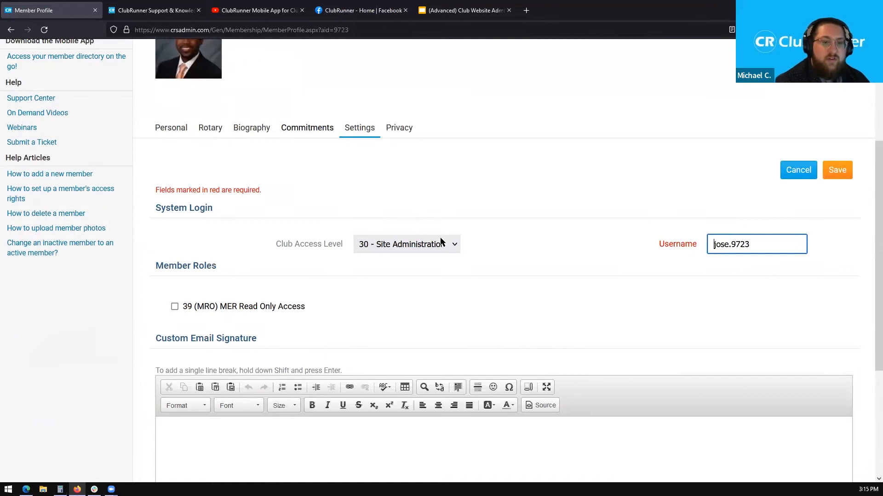
{"action": "left_click", "coordinate": [440, 244]}
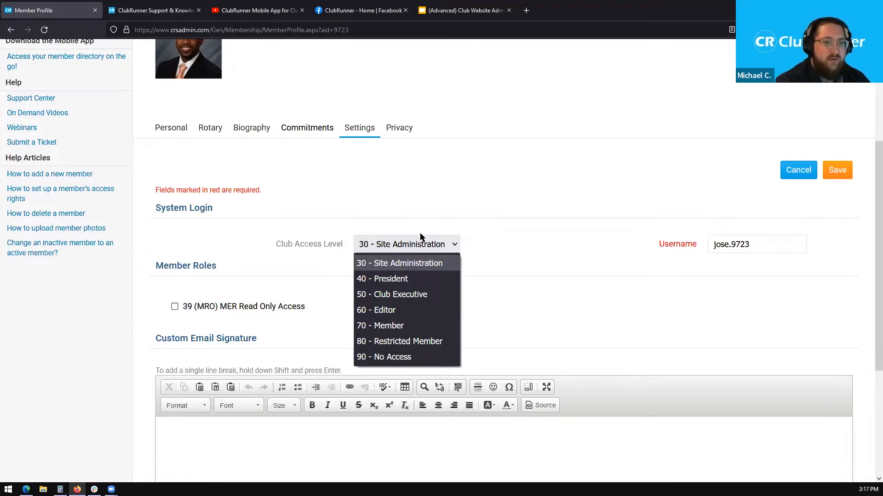
{"action": "left_click", "coordinate": [406, 327]}
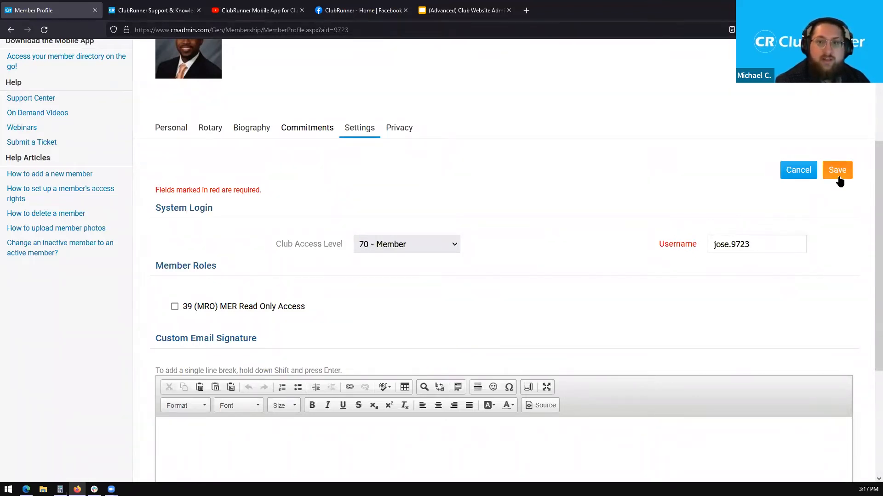
{"action": "left_click", "coordinate": [837, 171]}
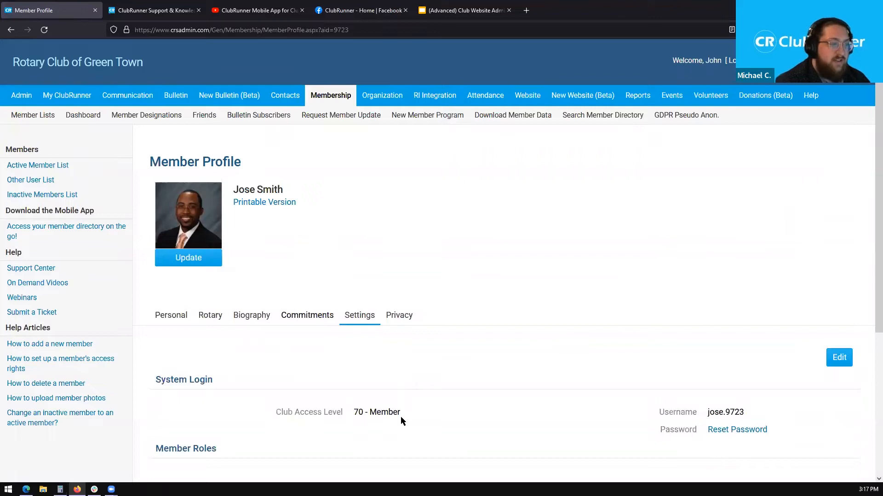
- Highlight the saved Club Access Level 70 - Member in the profile's System Login section
{"action": "left_click_drag", "start_coordinate": [353, 413], "coordinate": [402, 413]}
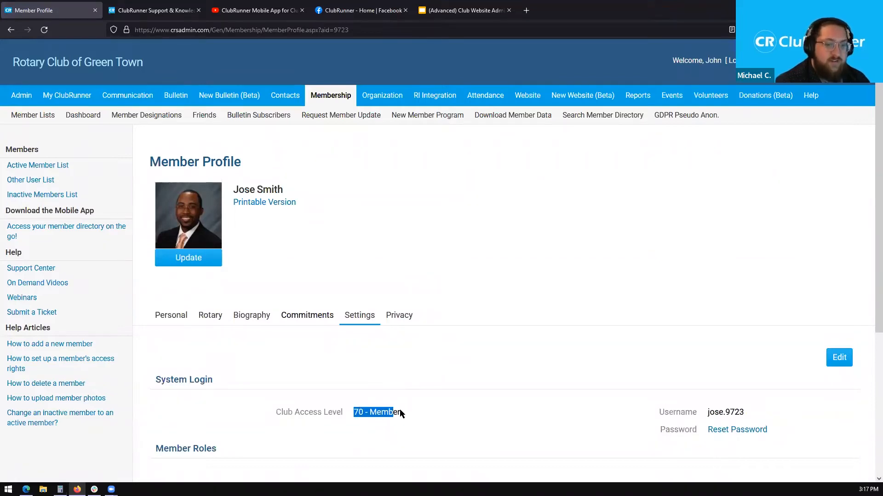
{"action": "left_click", "coordinate": [410, 413]}
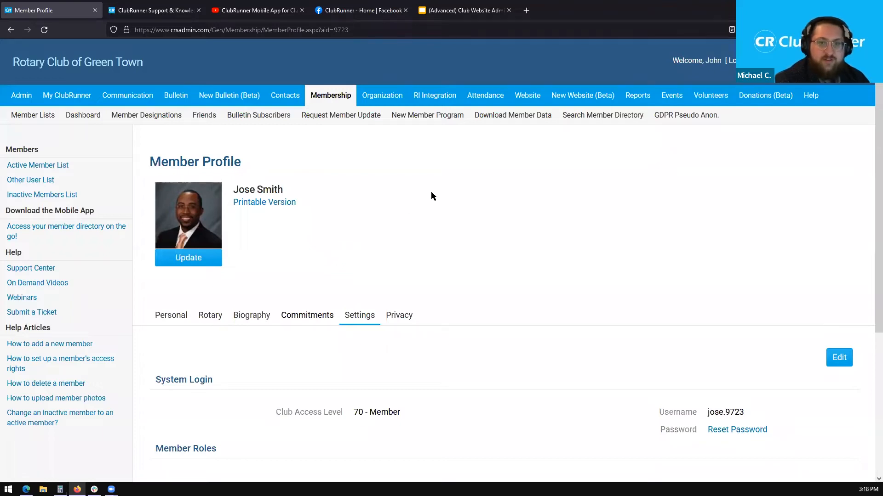
{"action": "mouse_move", "coordinate": [579, 95]}
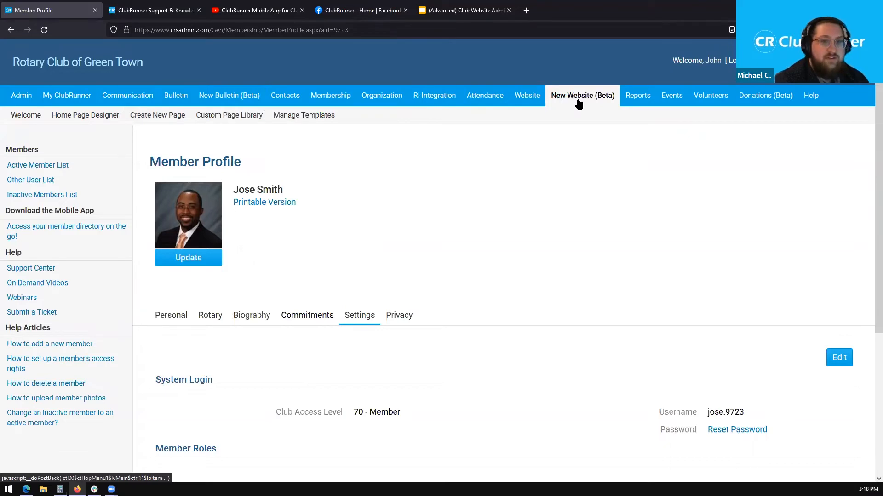
- Open the Home Page Designer and widen its preview pane
{"action": "left_click", "coordinate": [82, 120]}
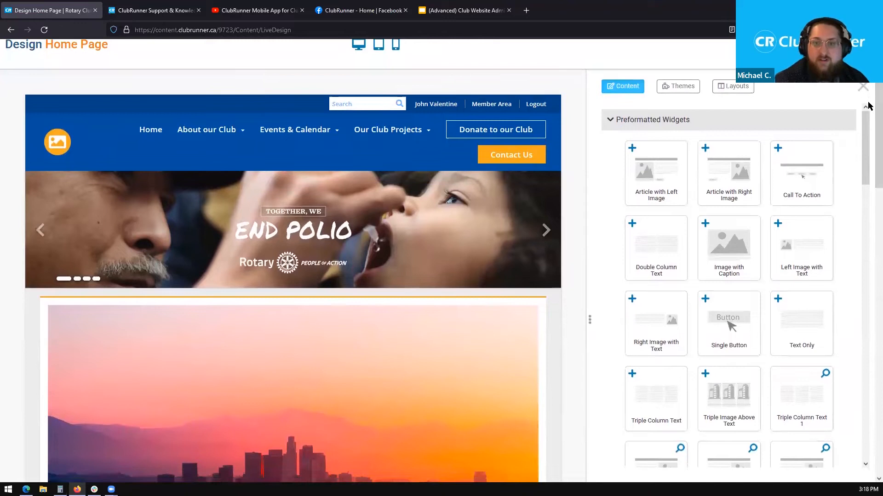
{"action": "left_click_drag", "start_coordinate": [588, 233], "coordinate": [608, 236]}
{"action": "scroll", "coordinate": [866, 166], "scroll_direction": "down", "scroll_amount": 3}
{"action": "scroll", "coordinate": [864, 180], "scroll_direction": "down", "scroll_amount": 5}
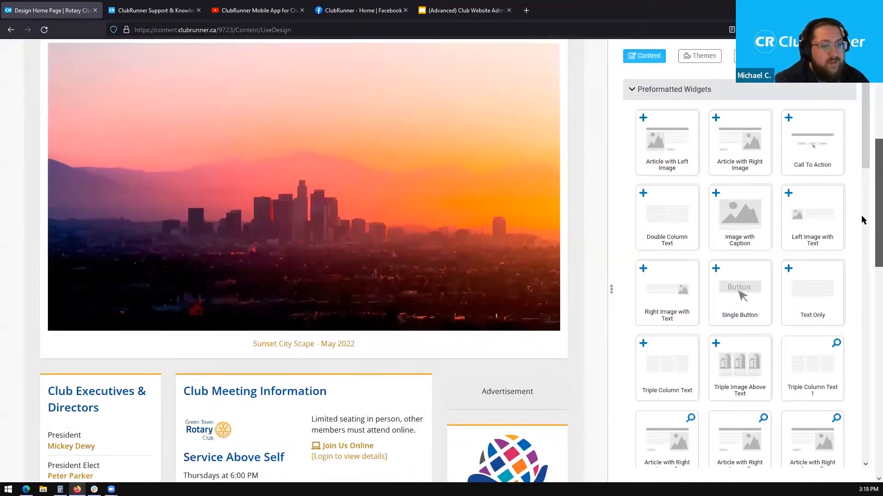
{"action": "scroll", "coordinate": [863, 252], "scroll_direction": "down", "scroll_amount": 2}
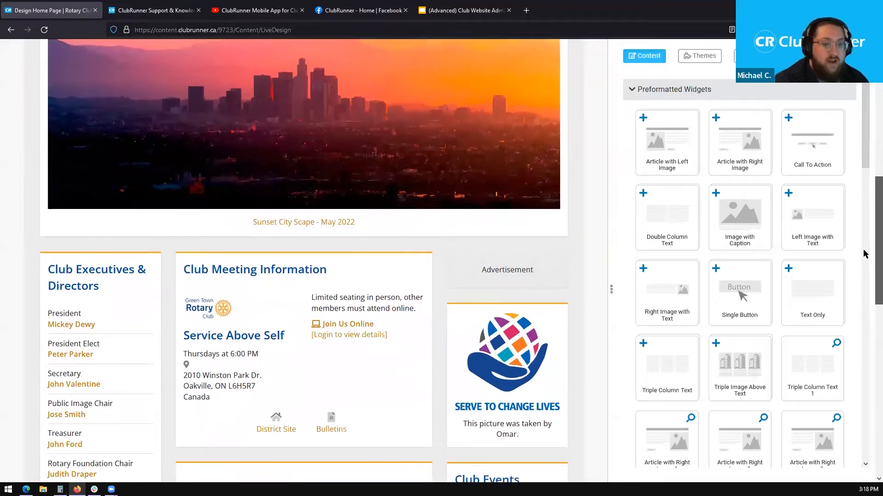
{"action": "scroll", "coordinate": [866, 265], "scroll_direction": "down", "scroll_amount": 1}
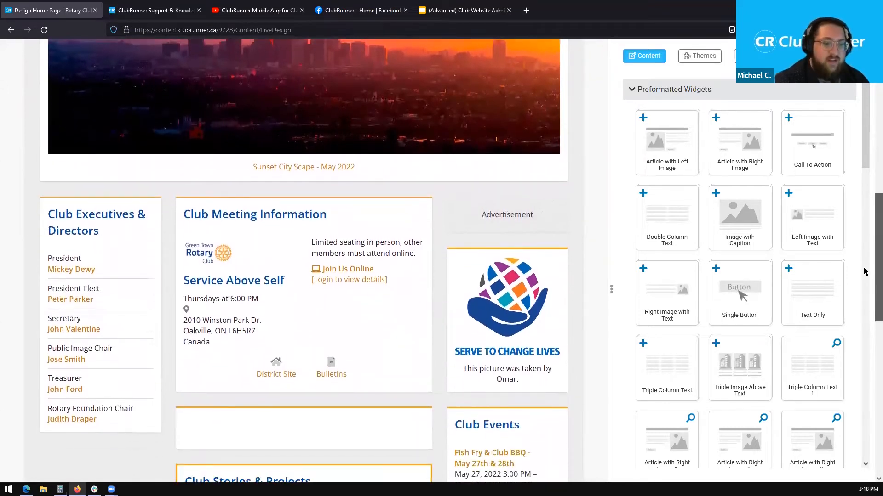
- Scroll through the home page layout and the preformatted content widgets
{"action": "left_click_drag", "start_coordinate": [662, 272], "coordinate": [464, 228]}
{"action": "scroll", "coordinate": [464, 229], "scroll_direction": "up", "scroll_amount": 4}
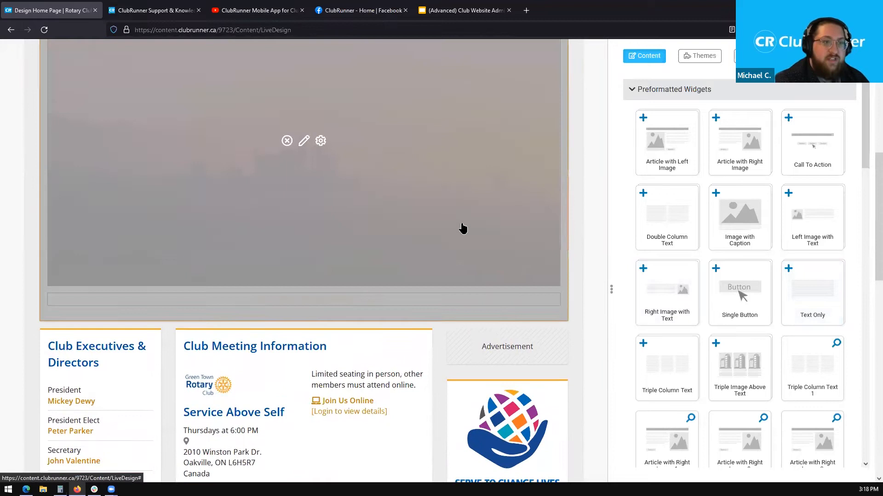
{"action": "scroll", "coordinate": [317, 183], "scroll_direction": "up", "scroll_amount": 1}
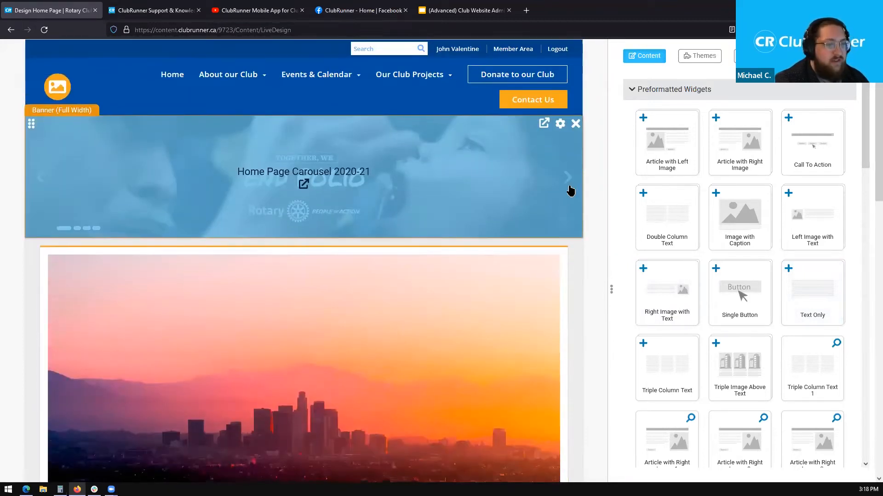
{"action": "scroll", "coordinate": [570, 193], "scroll_direction": "down", "scroll_amount": 2}
{"action": "scroll", "coordinate": [570, 199], "scroll_direction": "down", "scroll_amount": 1}
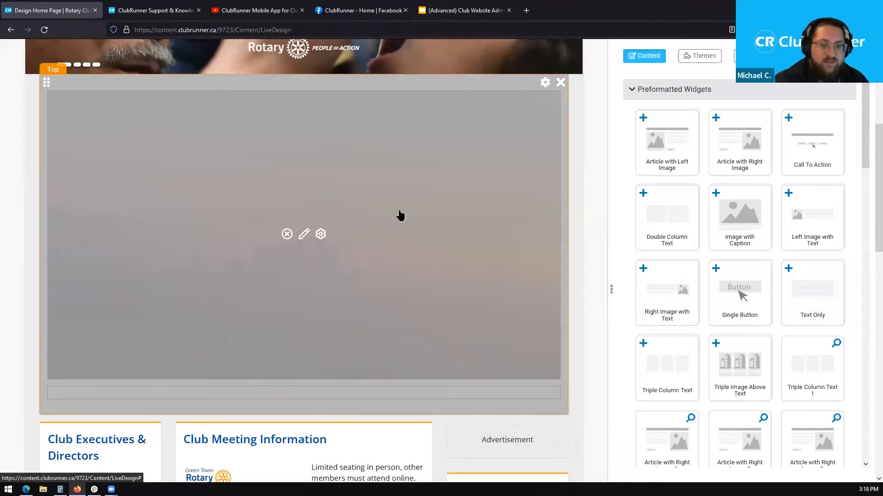
{"action": "scroll", "coordinate": [398, 216], "scroll_direction": "down", "scroll_amount": 3}
{"action": "scroll", "coordinate": [554, 299], "scroll_direction": "down", "scroll_amount": 3}
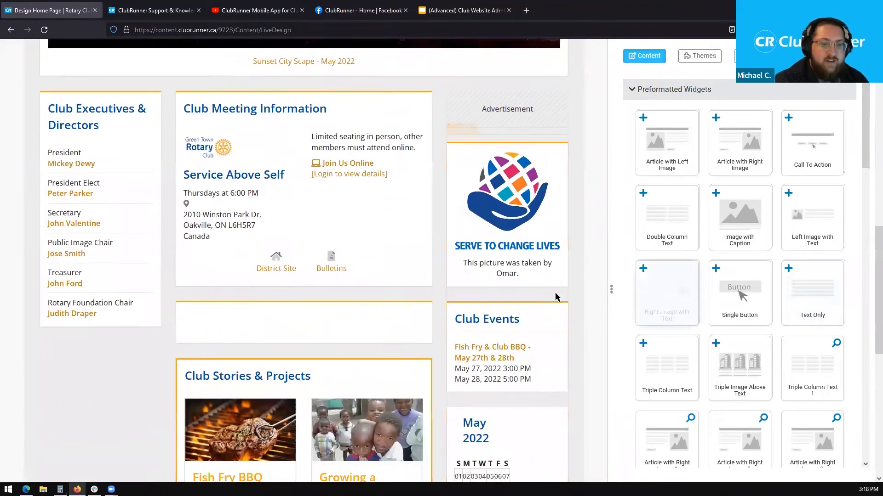
{"action": "scroll", "coordinate": [555, 294], "scroll_direction": "down", "scroll_amount": 4}
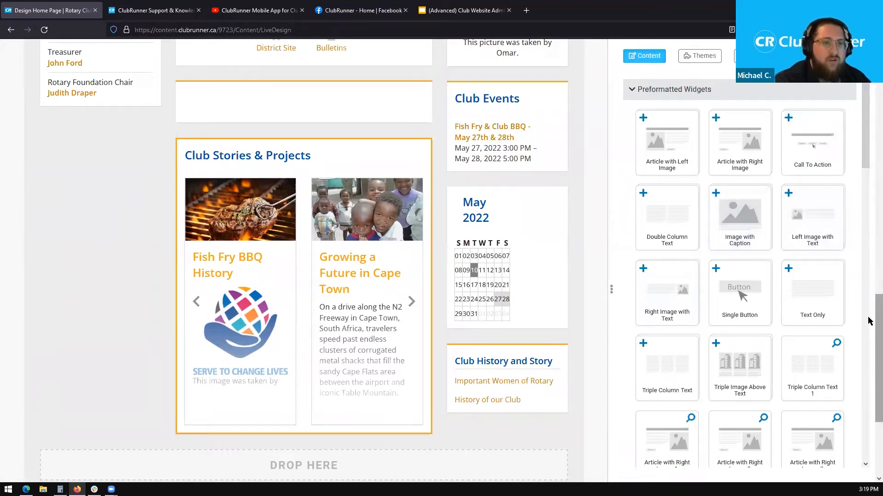
{"action": "left_click_drag", "start_coordinate": [868, 318], "coordinate": [857, 95]}
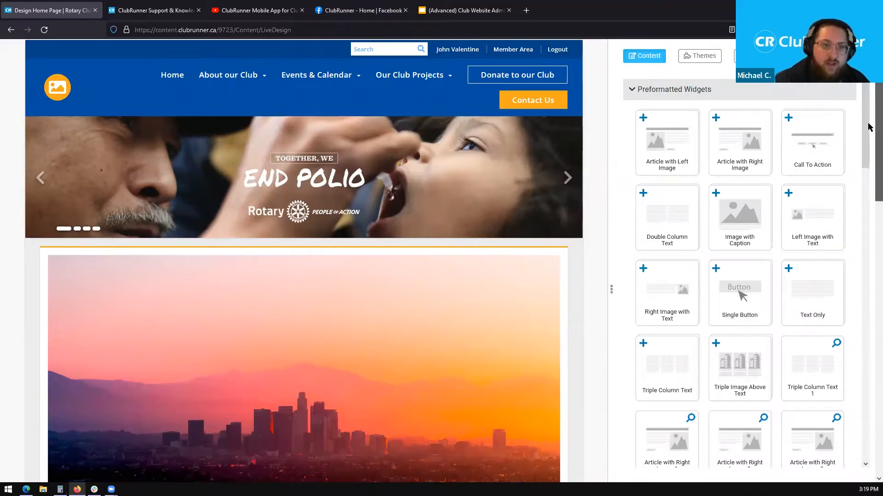
{"action": "scroll", "coordinate": [868, 130], "scroll_direction": "up", "scroll_amount": 2}
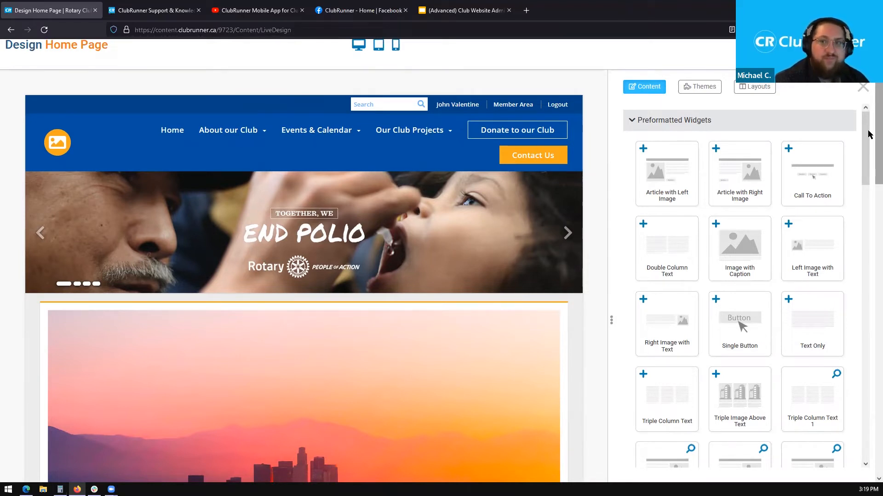
{"action": "scroll", "coordinate": [869, 134], "scroll_direction": "up", "scroll_amount": 1}
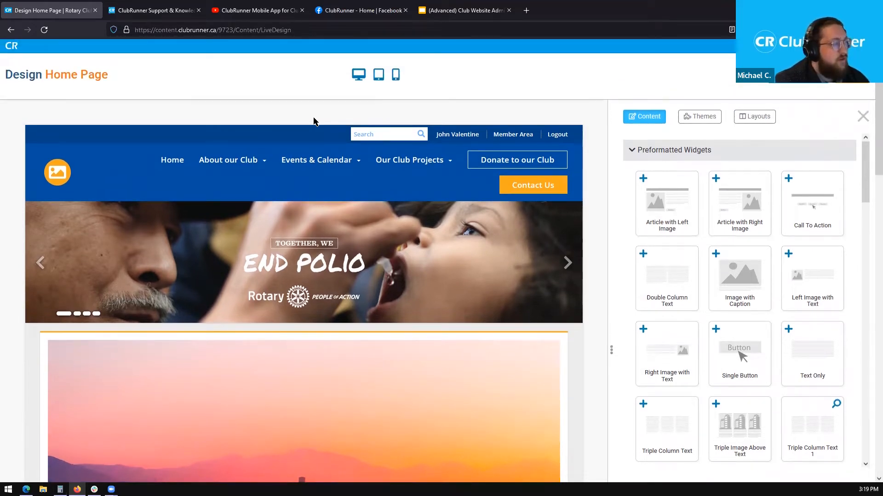
- Return to the member profile, then open New Website (Beta) > Custom Page Library
{"action": "left_click", "coordinate": [11, 30]}
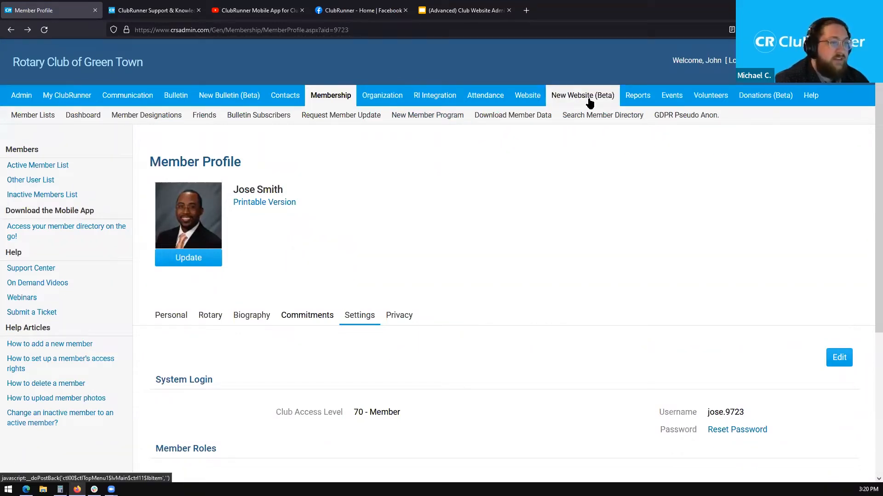
{"action": "mouse_move", "coordinate": [590, 103]}
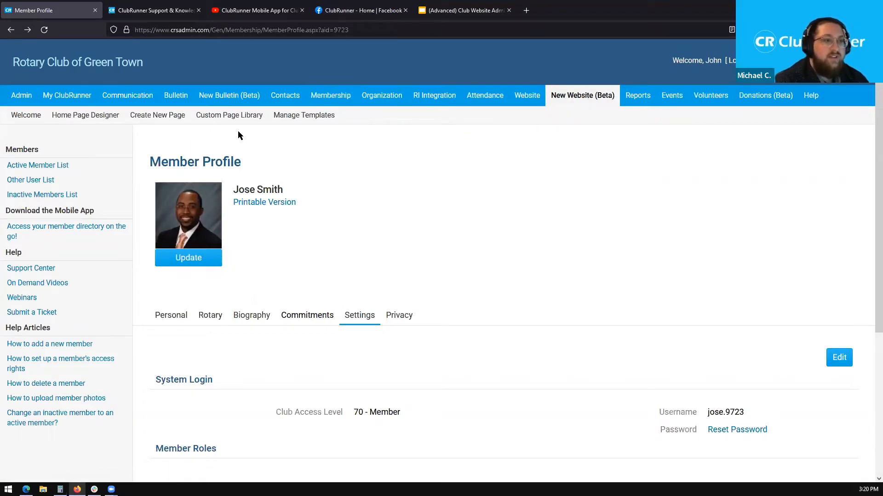
{"action": "left_click", "coordinate": [260, 117]}
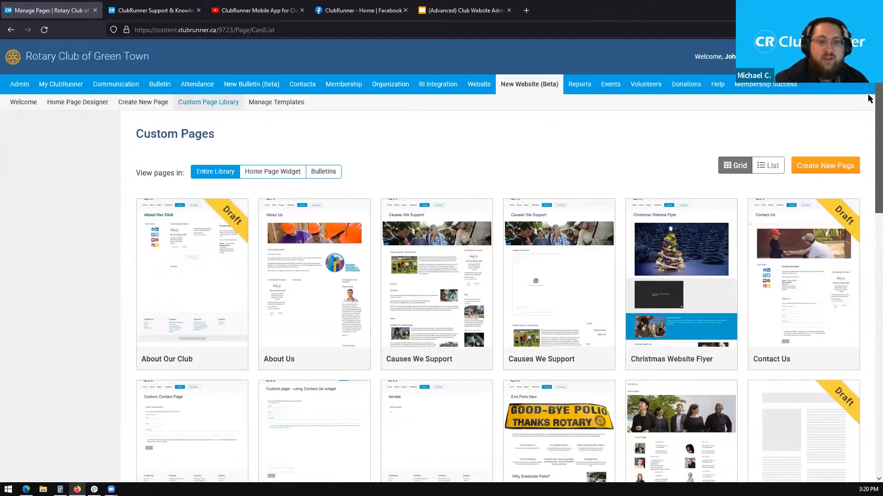
- Browse the custom page grid, then start creating a new custom page
{"action": "scroll", "coordinate": [869, 132], "scroll_direction": "down", "scroll_amount": 2}
{"action": "scroll", "coordinate": [869, 132], "scroll_direction": "down", "scroll_amount": 5}
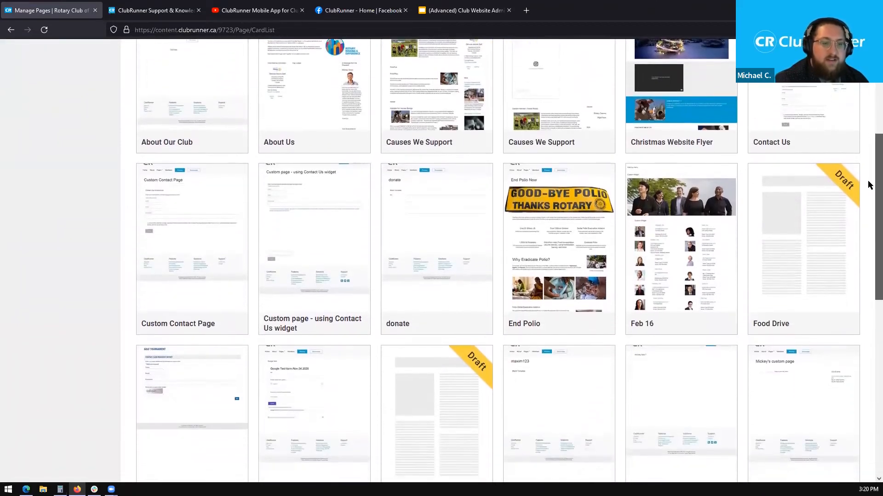
{"action": "scroll", "coordinate": [868, 218], "scroll_direction": "down", "scroll_amount": 8}
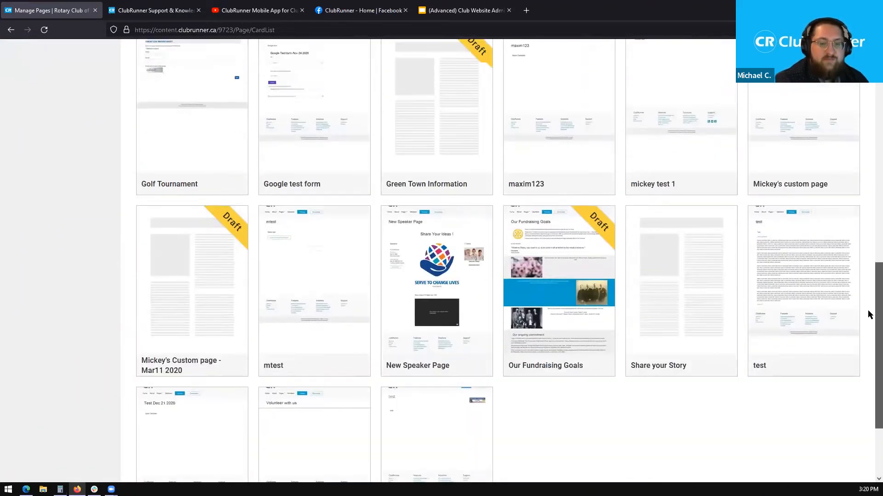
{"action": "scroll", "coordinate": [869, 323], "scroll_direction": "up", "scroll_amount": 2}
{"action": "left_click_drag", "start_coordinate": [868, 319], "coordinate": [842, 91]}
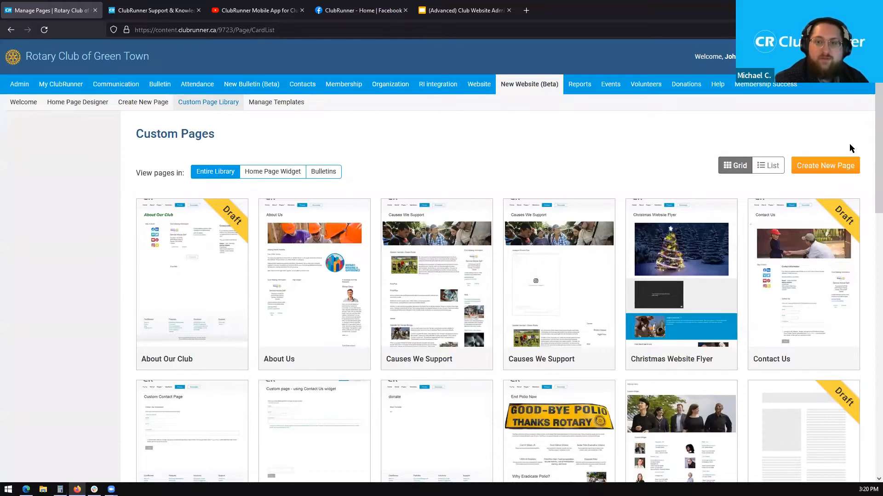
{"action": "left_click", "coordinate": [846, 177]}
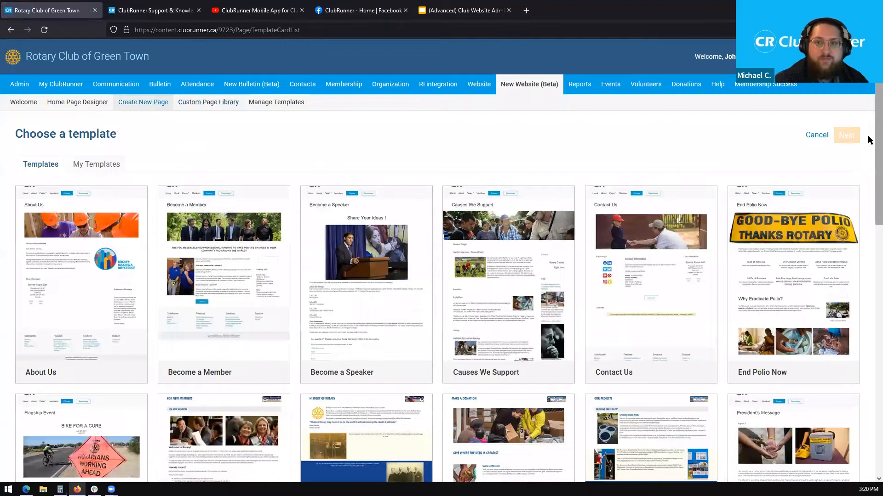
{"action": "mouse_move", "coordinate": [876, 89]}
{"action": "left_mouse_down"}
{"action": "mouse_move", "coordinate": [876, 101]}
{"action": "mouse_move", "coordinate": [876, 90]}
{"action": "left_mouse_up"}
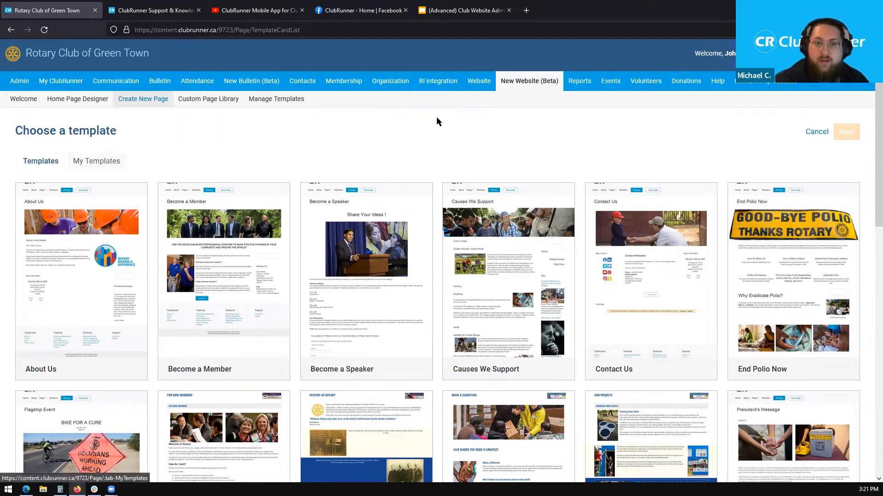
{"action": "scroll", "coordinate": [869, 107], "scroll_direction": "down", "scroll_amount": 3}
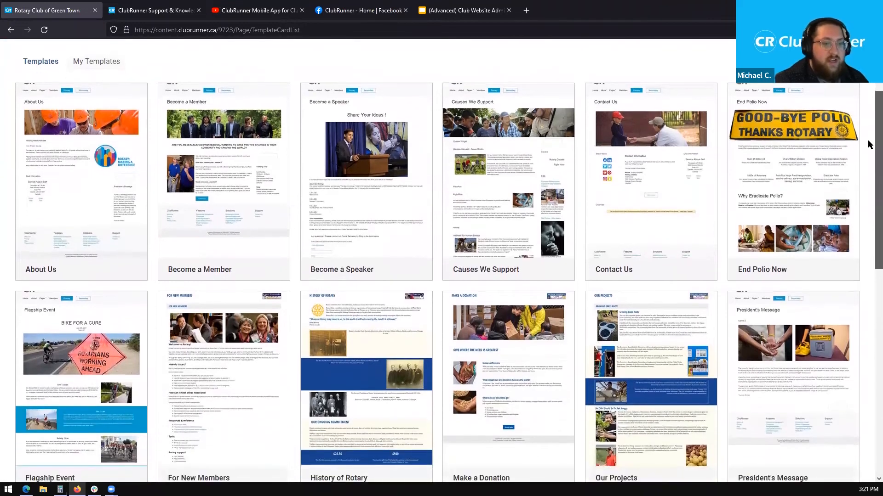
{"action": "left_click_drag", "start_coordinate": [869, 145], "coordinate": [869, 234]}
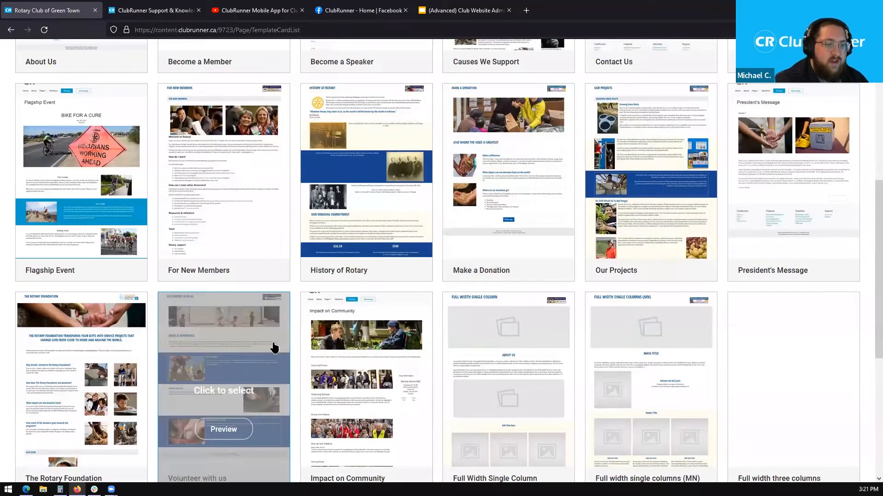
{"action": "left_click", "coordinate": [274, 346]}
{"action": "left_click_drag", "start_coordinate": [867, 253], "coordinate": [868, 327]}
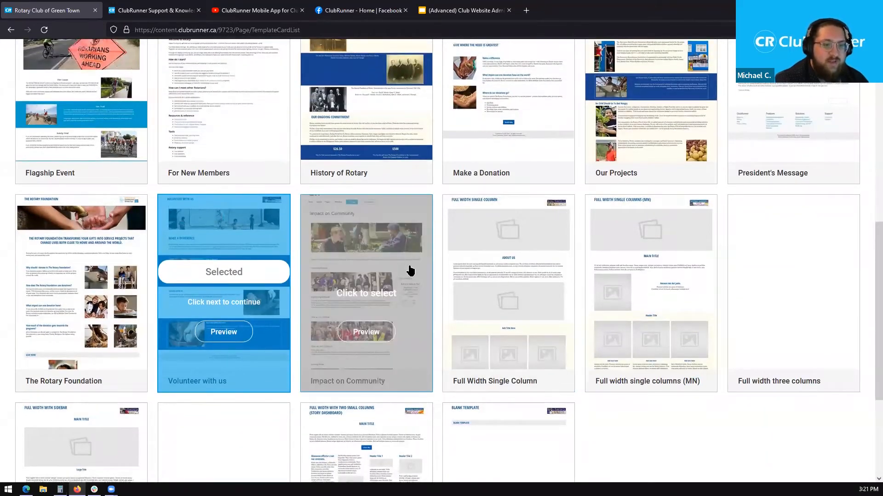
{"action": "left_click", "coordinate": [423, 272]}
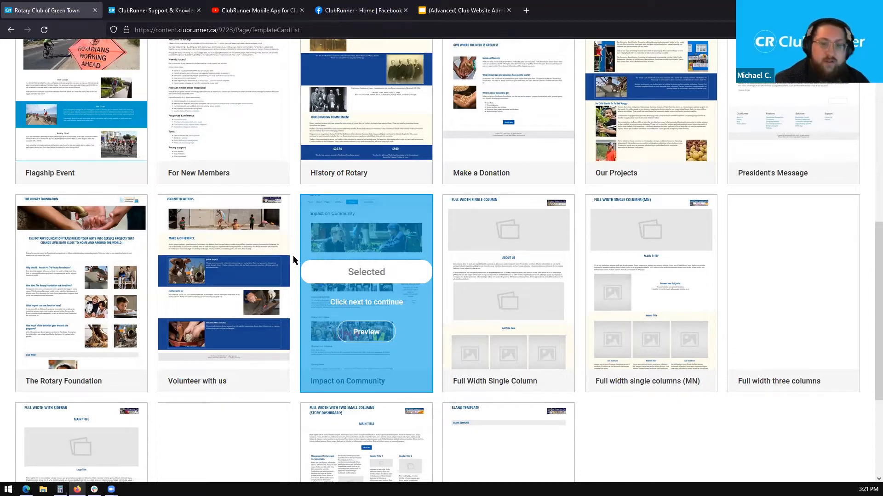
{"action": "scroll", "coordinate": [432, 218], "scroll_direction": "up", "scroll_amount": 3}
{"action": "scroll", "coordinate": [437, 210], "scroll_direction": "up", "scroll_amount": 3}
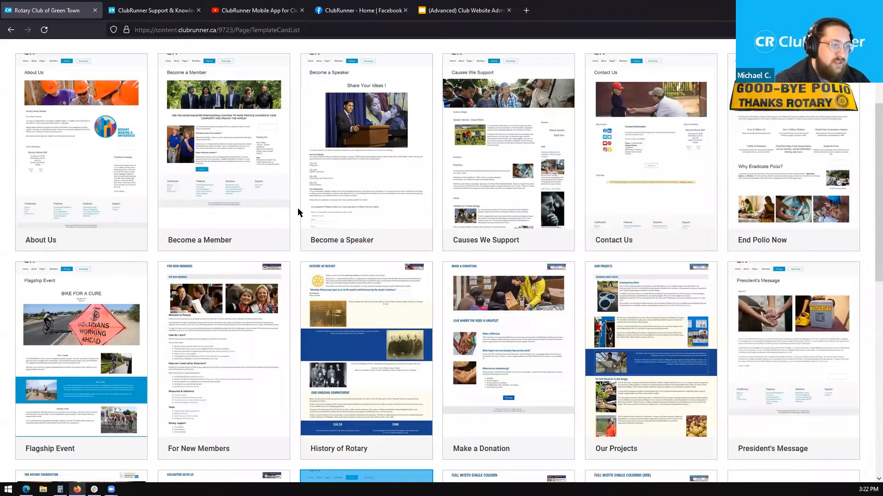
{"action": "mouse_move", "coordinate": [288, 209]}
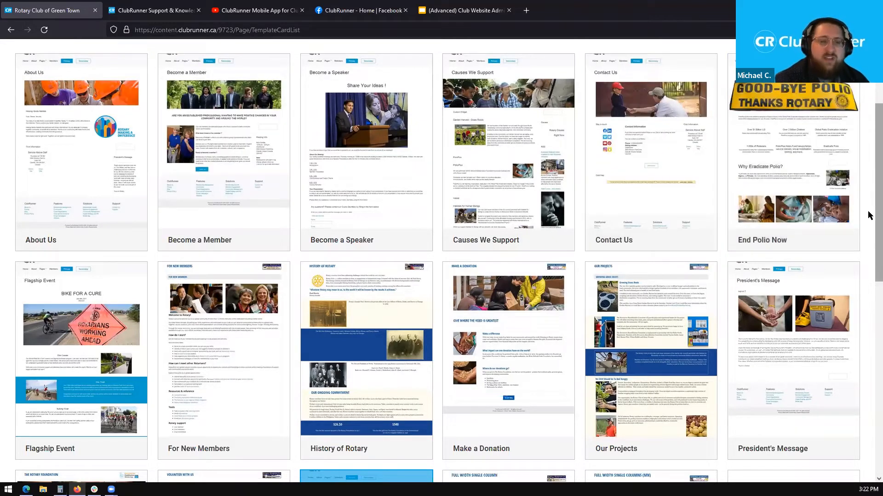
{"action": "scroll", "coordinate": [870, 211], "scroll_direction": "up", "scroll_amount": 1}
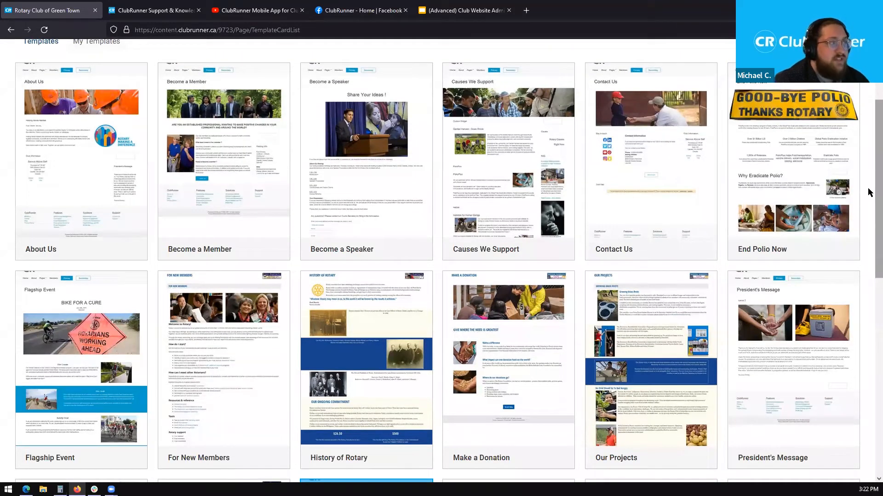
{"action": "scroll", "coordinate": [869, 184], "scroll_direction": "down", "scroll_amount": 8}
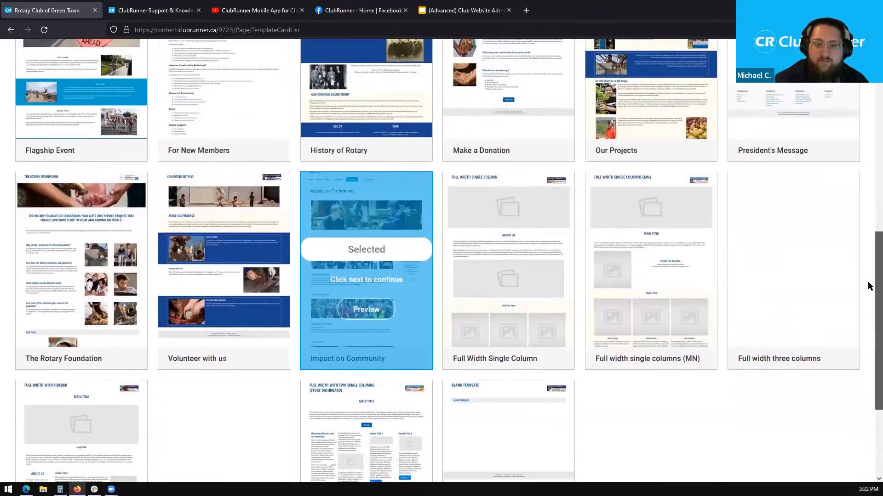
{"action": "scroll", "coordinate": [869, 322], "scroll_direction": "down", "scroll_amount": 2}
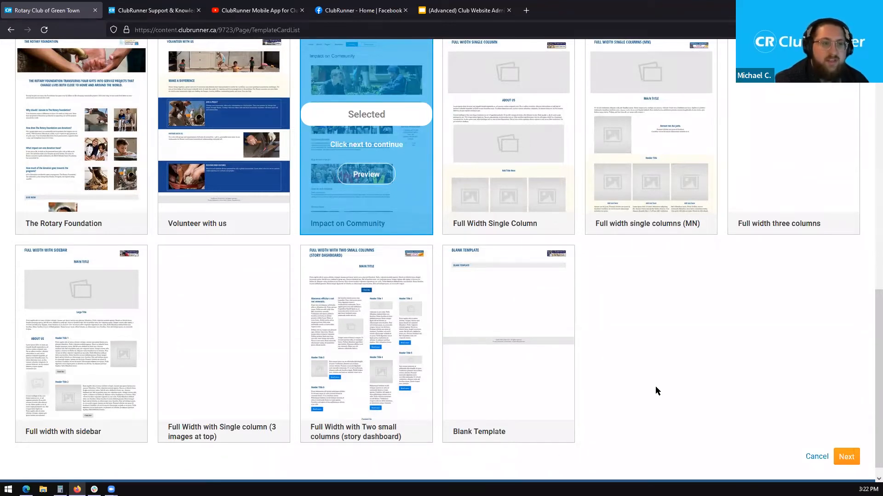
{"action": "scroll", "coordinate": [868, 364], "scroll_direction": "up", "scroll_amount": 5}
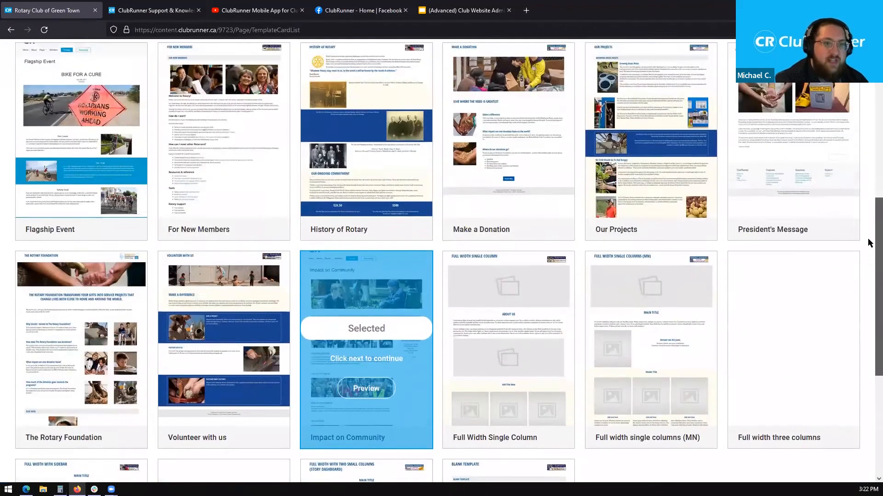
{"action": "scroll", "coordinate": [864, 207], "scroll_direction": "up", "scroll_amount": 7}
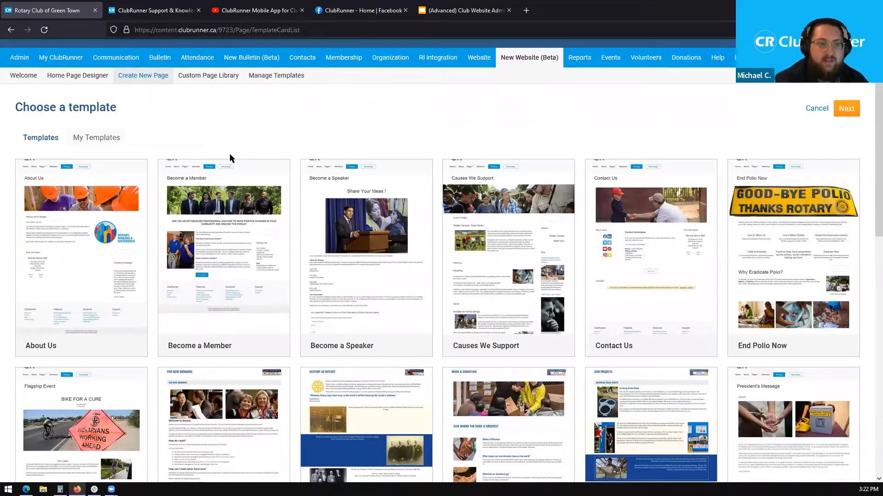
- Pick the Become a Member template and continue into the page designer
{"action": "left_click", "coordinate": [258, 216]}
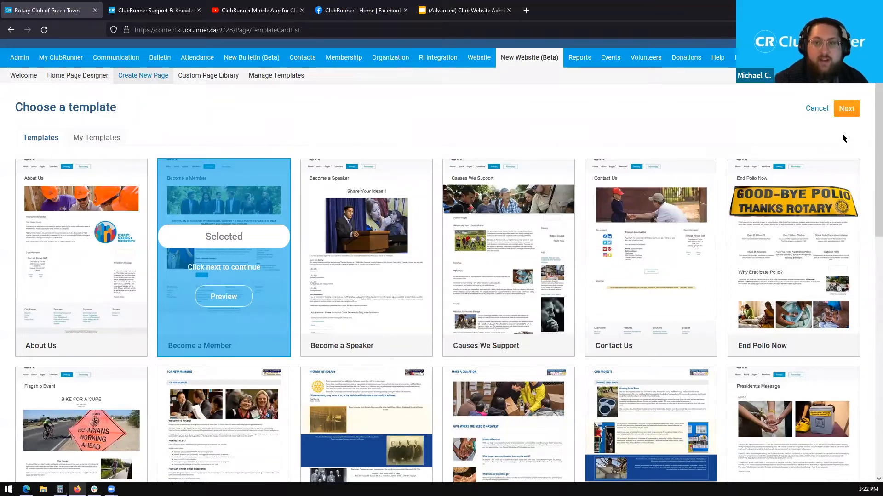
{"action": "left_click", "coordinate": [850, 111]}
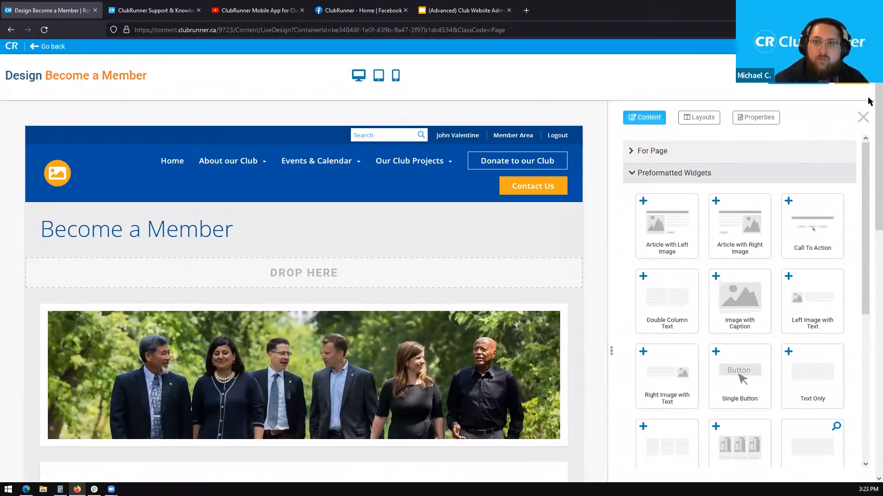
- Collapse Preformatted Widgets in the Content panel and scroll the Become a Member design
{"action": "scroll", "coordinate": [869, 120], "scroll_direction": "down", "scroll_amount": 3}
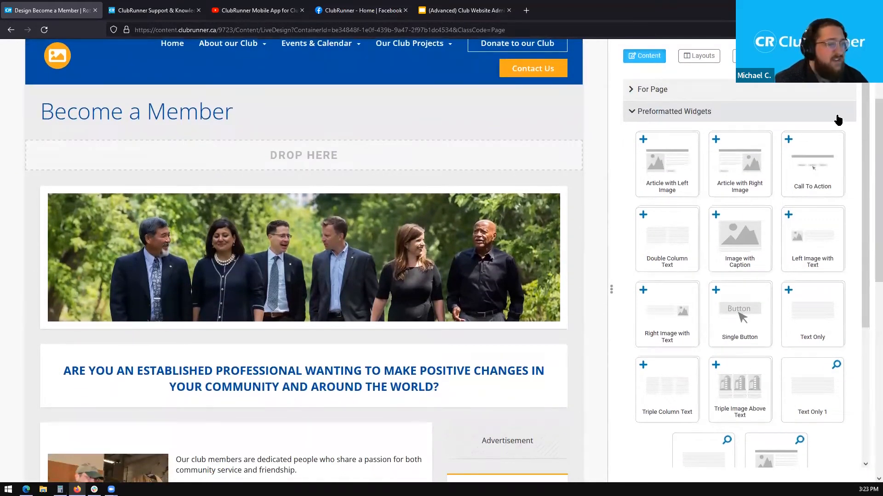
{"action": "scroll", "coordinate": [867, 110], "scroll_direction": "up", "scroll_amount": 1}
{"action": "scroll", "coordinate": [868, 101], "scroll_direction": "up", "scroll_amount": 1}
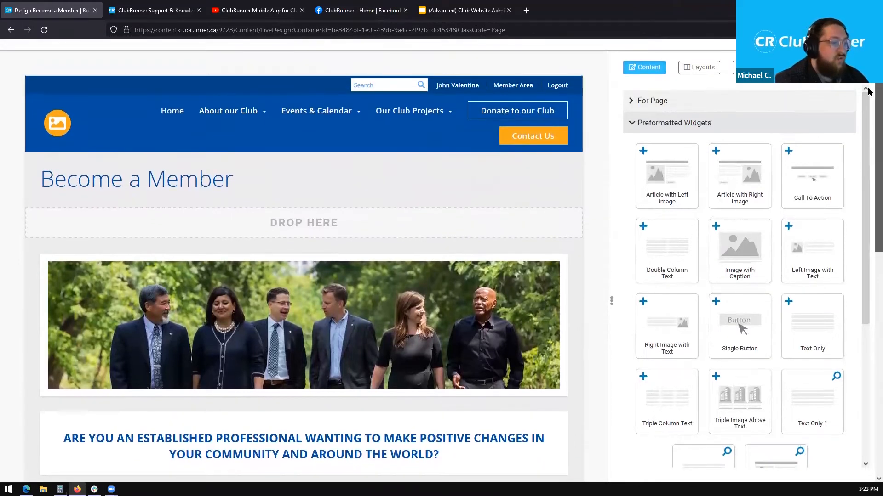
{"action": "scroll", "coordinate": [868, 94], "scroll_direction": "up", "scroll_amount": 2}
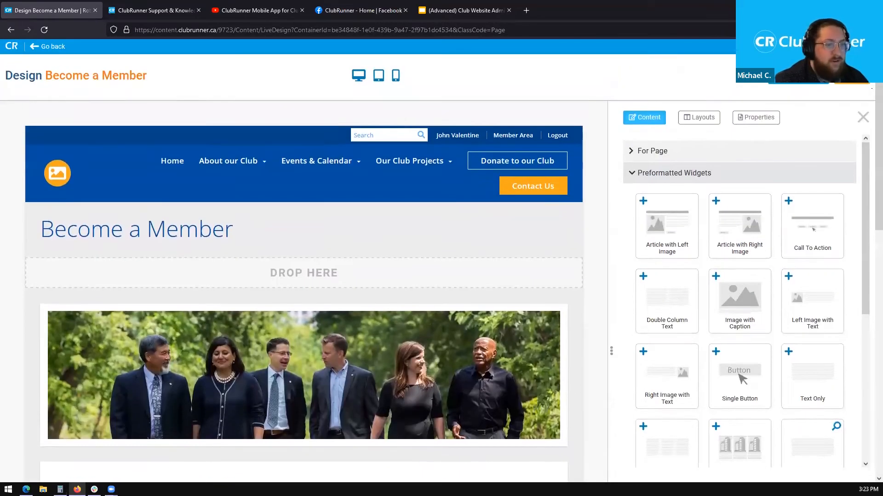
{"action": "left_click", "coordinate": [808, 179]}
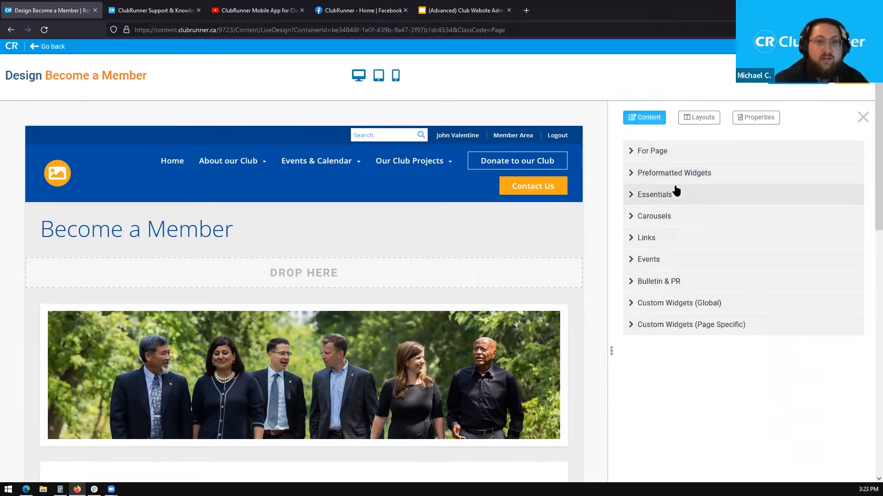
{"action": "scroll", "coordinate": [869, 143], "scroll_direction": "down", "scroll_amount": 2}
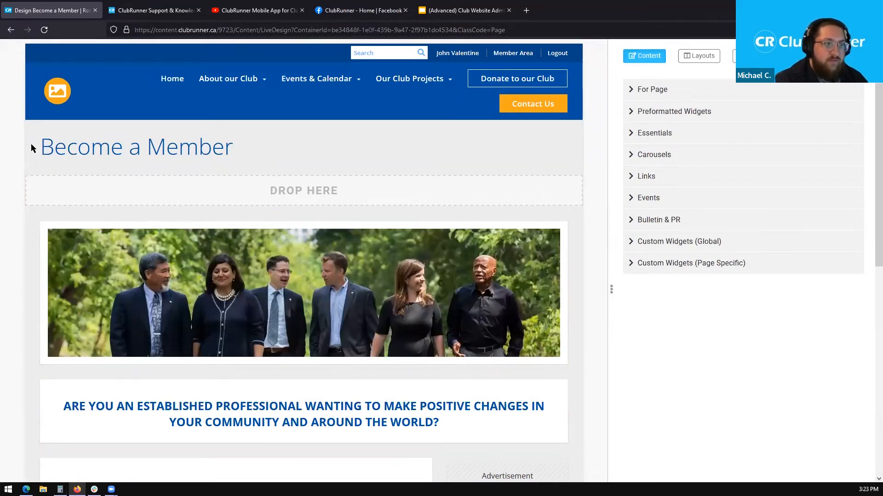
{"action": "scroll", "coordinate": [867, 147], "scroll_direction": "down", "scroll_amount": 2}
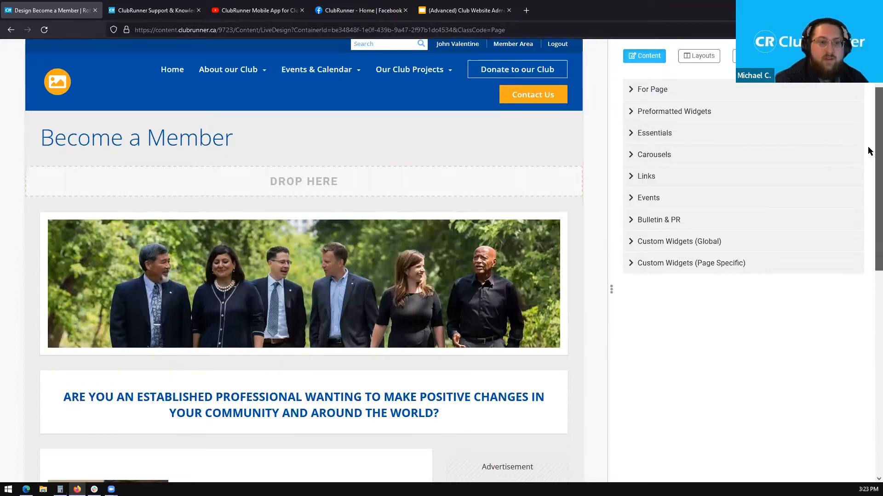
{"action": "scroll", "coordinate": [306, 251], "scroll_direction": "down", "scroll_amount": 2}
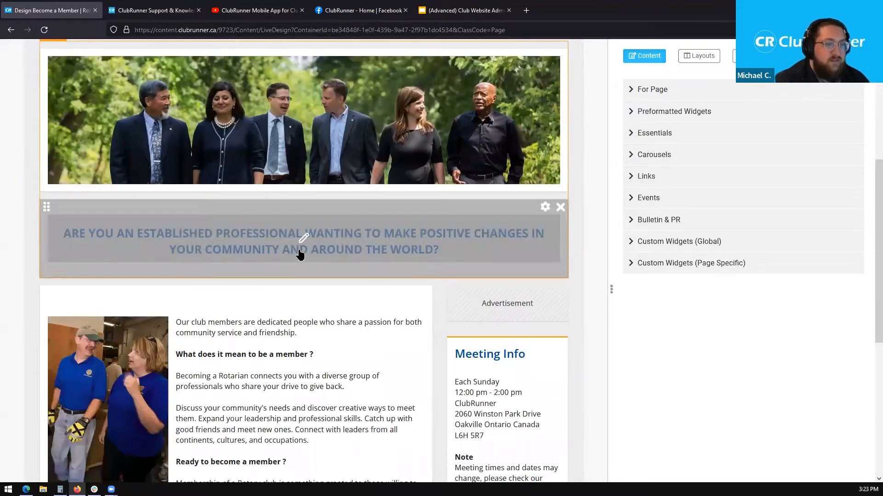
- Begin editing the established professionals headline and expand the For Page widgets in the Content panel
{"action": "left_click", "coordinate": [301, 249]}
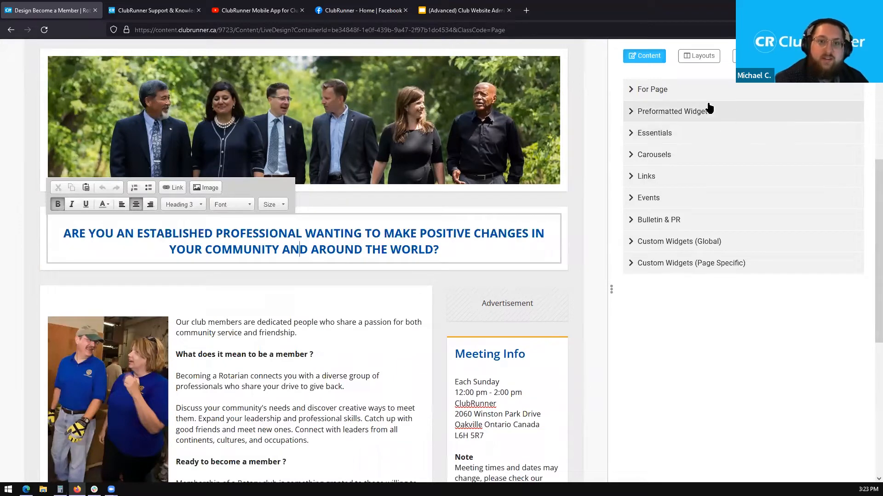
{"action": "left_click", "coordinate": [686, 92]}
{"action": "left_click", "coordinate": [690, 271]}
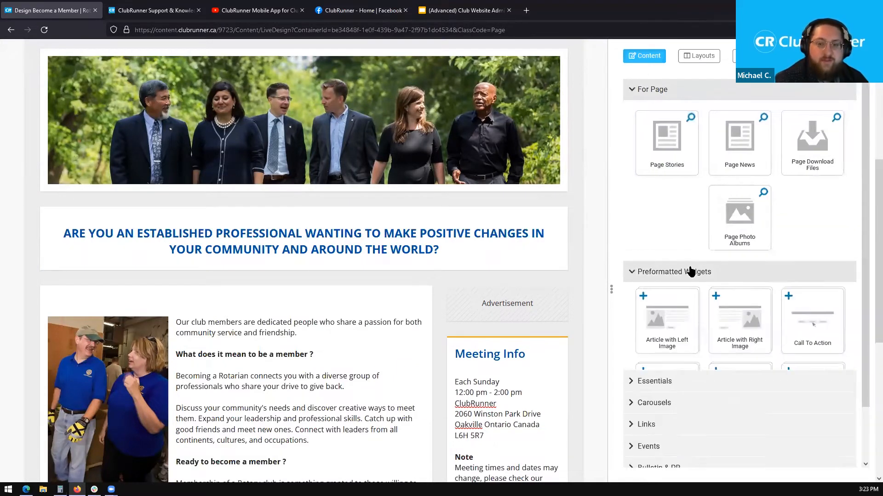
{"action": "left_click", "coordinate": [688, 273]}
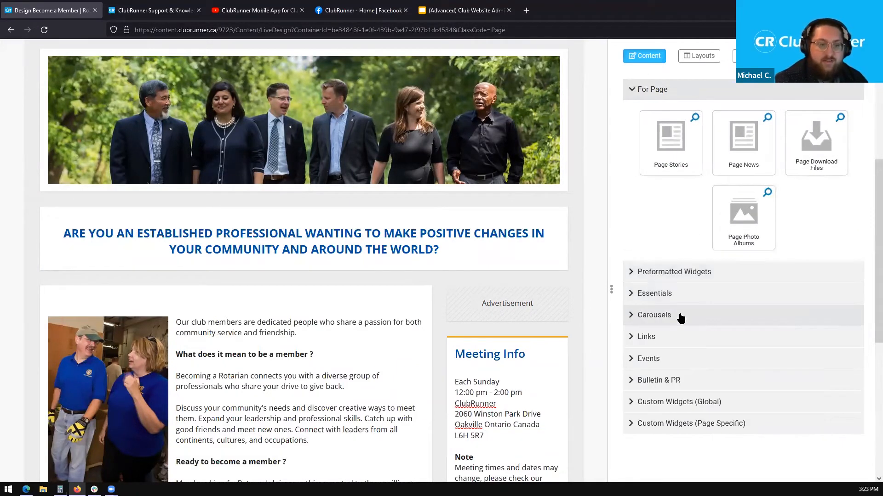
{"action": "left_click", "coordinate": [681, 317]}
{"action": "left_click", "coordinate": [681, 317]}
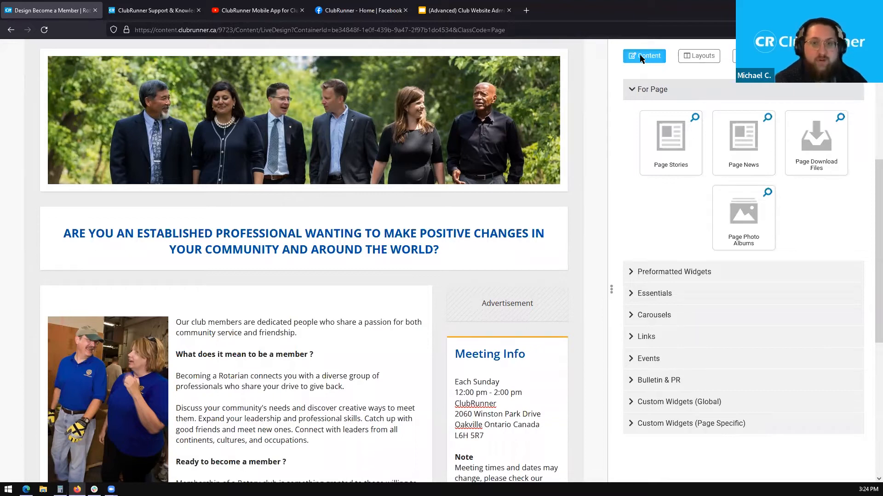
- Look over the page layouts, then bring up the Become a Member page's Properties form
{"action": "left_click", "coordinate": [700, 60]}
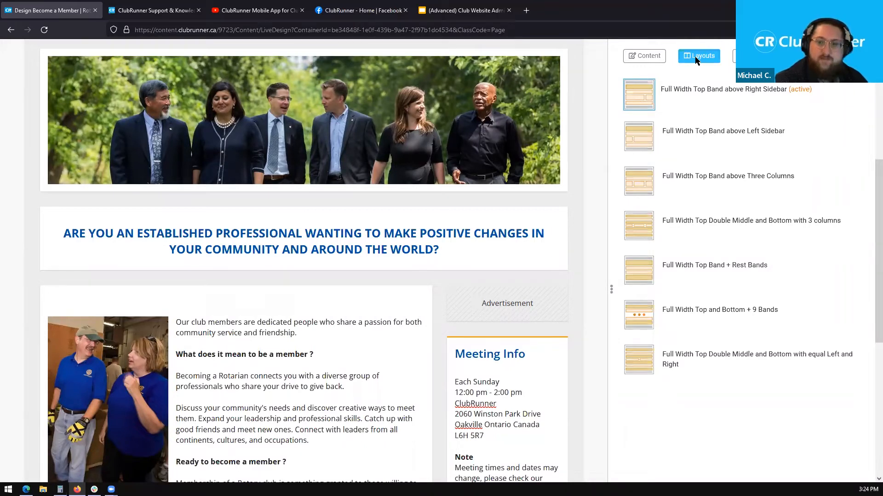
{"action": "left_click", "coordinate": [754, 56]}
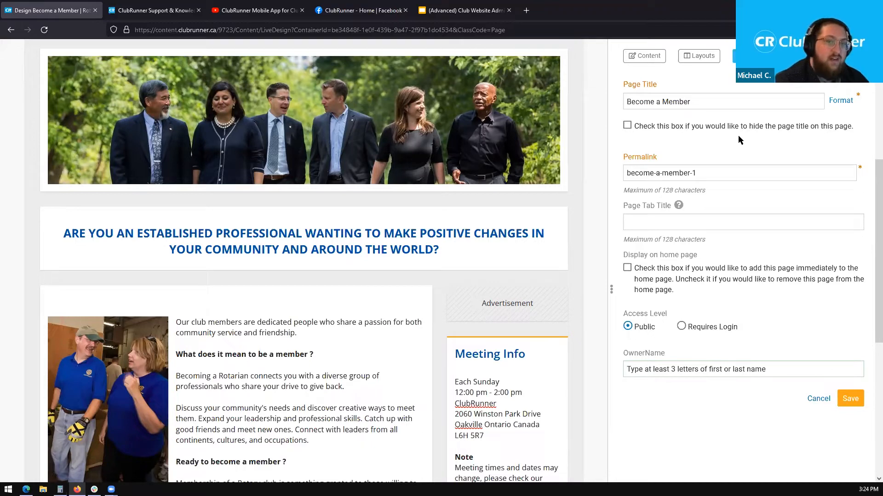
- Enter 'Become a Member' as the Page Tab Title in the page properties
{"action": "left_click", "coordinate": [674, 224]}
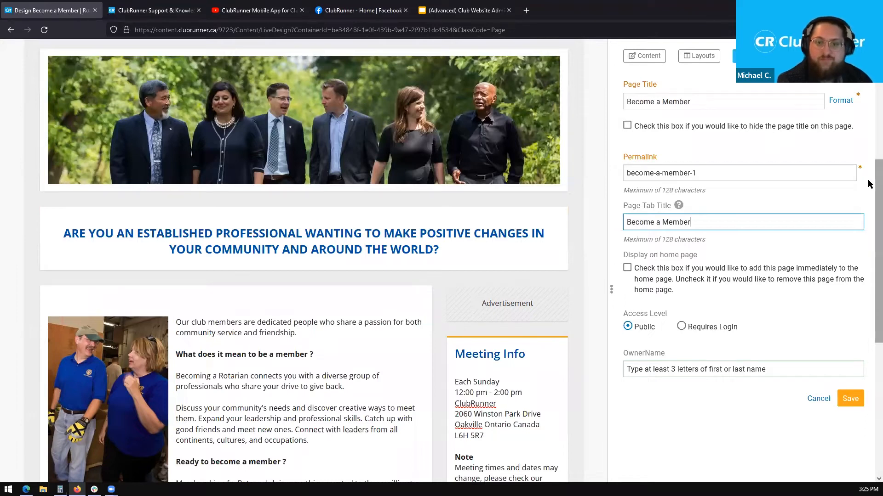
{"action": "scroll", "coordinate": [869, 189], "scroll_direction": "down", "scroll_amount": 1}
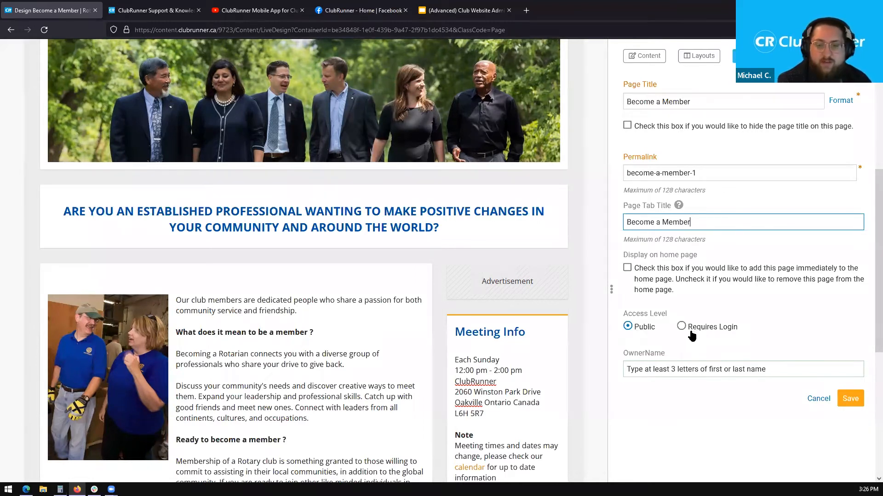
- Try members-only access, set the page back to Public, and begin filling the owner field
{"action": "left_click", "coordinate": [682, 328]}
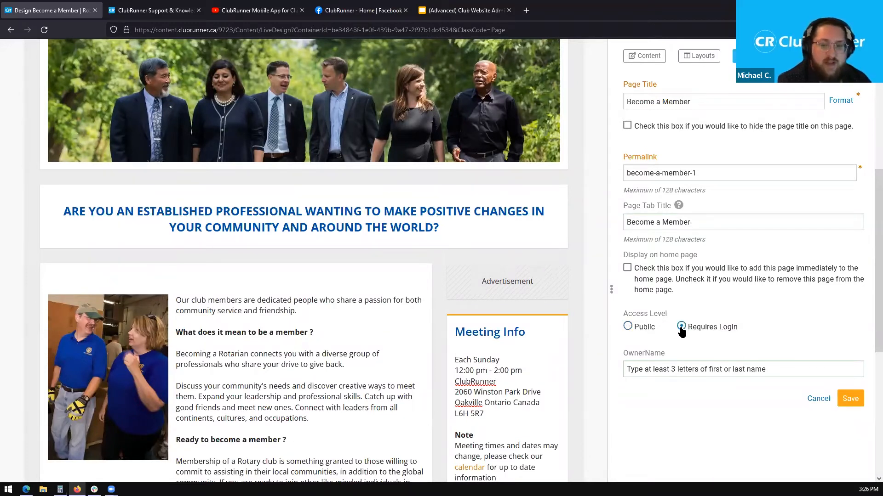
{"action": "left_click", "coordinate": [640, 334]}
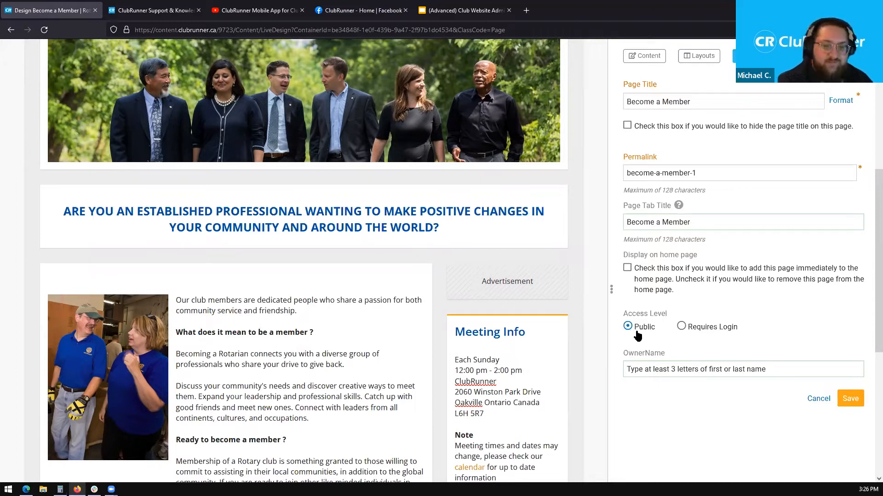
{"action": "scroll", "coordinate": [869, 252], "scroll_direction": "down", "scroll_amount": 1}
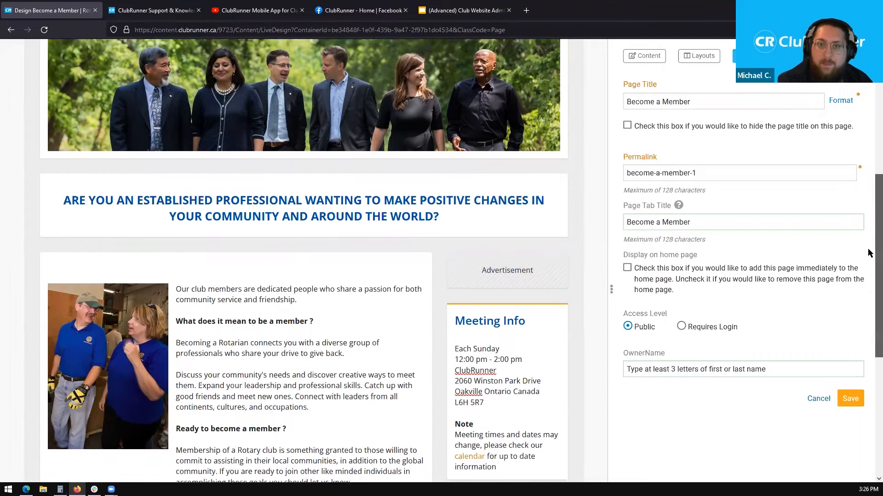
{"action": "left_click", "coordinate": [775, 369]}
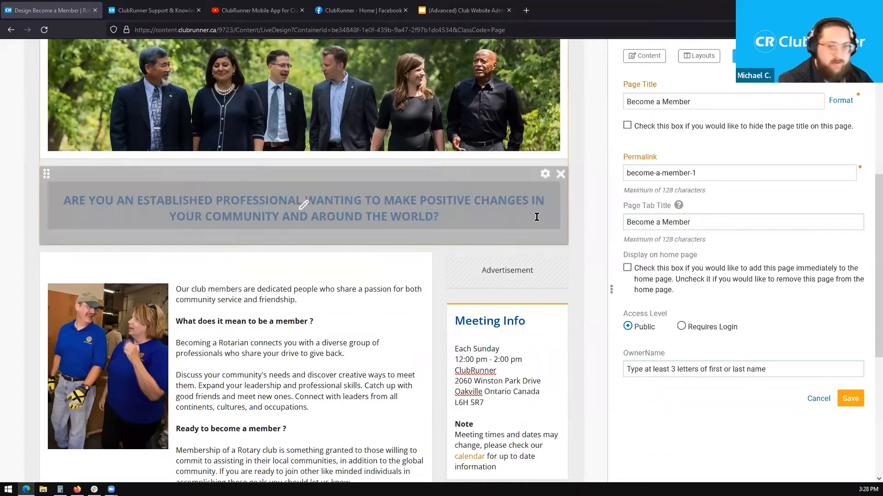
- Choose the page owner from the name suggestions and save the page settings
{"action": "left_click", "coordinate": [695, 368]}
{"action": "type", "text": "A"}
{"action": "key", "text": "BackSpace"}
{"action": "type", "text": "John"}
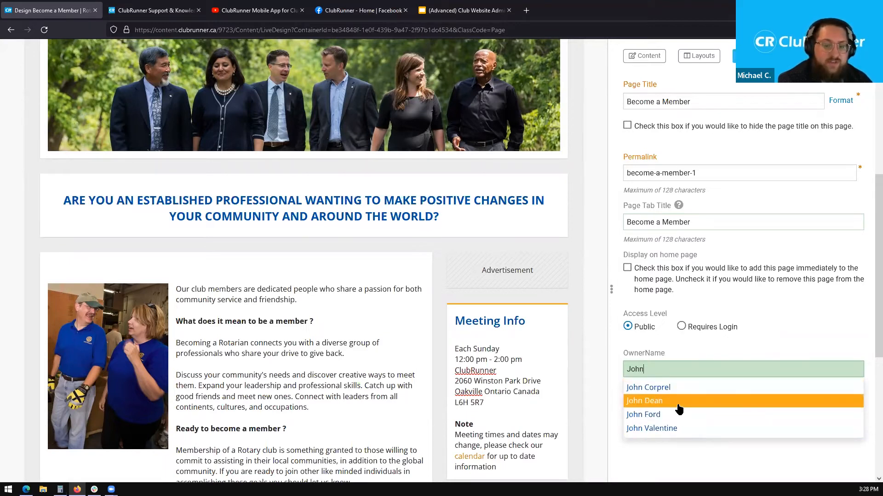
{"action": "left_click", "coordinate": [680, 414]}
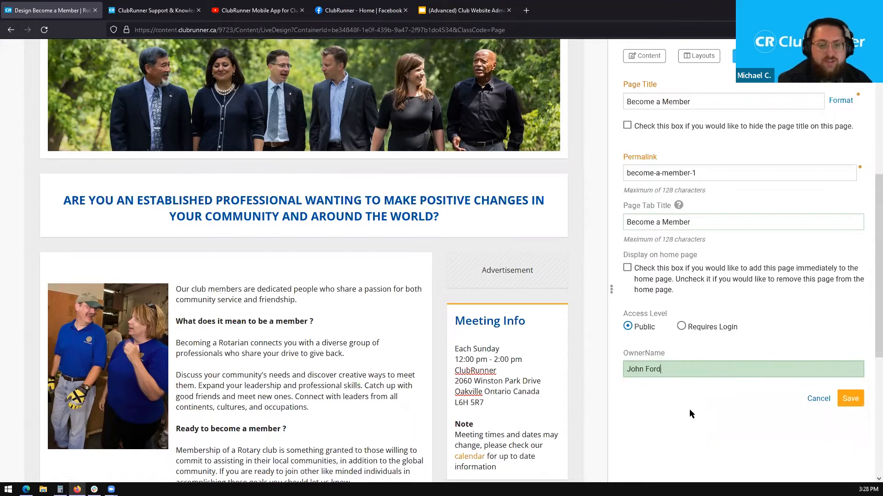
{"action": "left_click", "coordinate": [851, 405]}
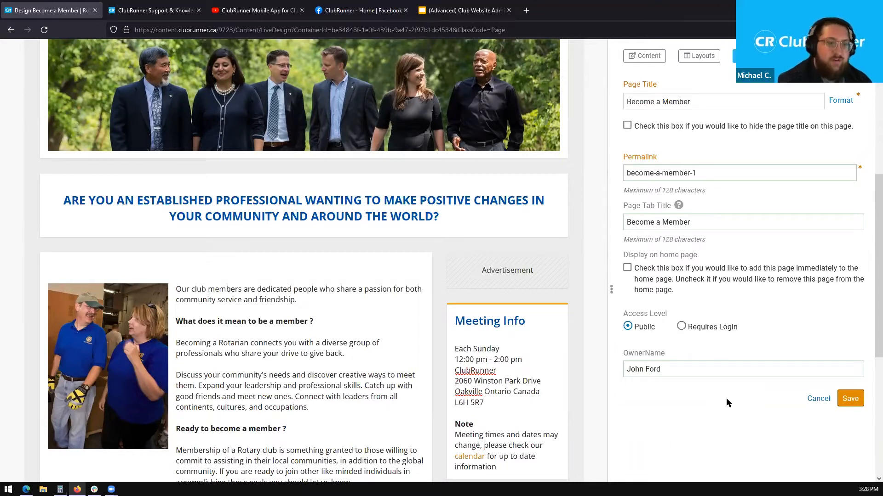
{"action": "scroll", "coordinate": [684, 404], "scroll_direction": "up", "scroll_amount": 3}
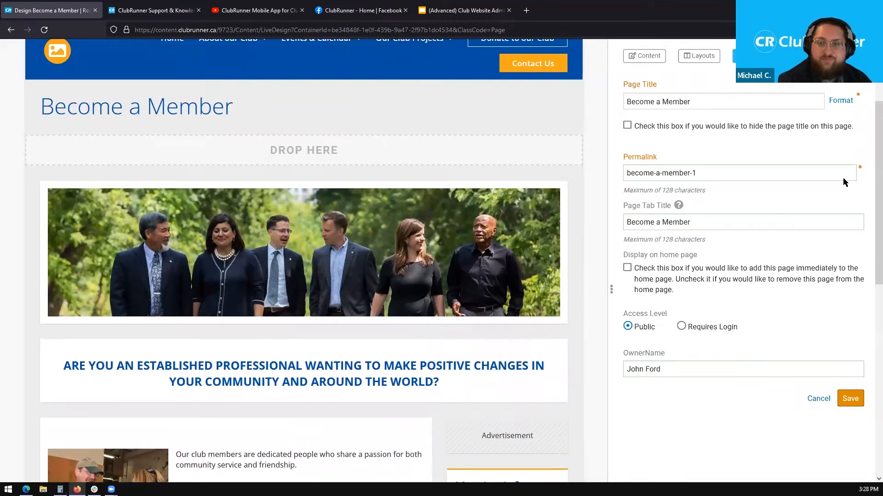
- Switch to the Content widgets, widen the panel, and re-expand the For Page section
{"action": "left_click", "coordinate": [637, 59]}
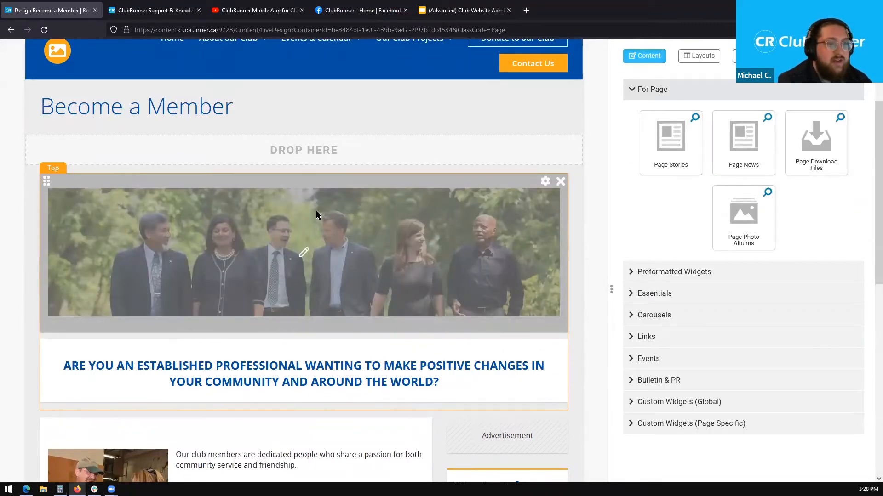
{"action": "scroll", "coordinate": [504, 193], "scroll_direction": "up", "scroll_amount": 3}
{"action": "left_click_drag", "start_coordinate": [876, 120], "coordinate": [593, 134]}
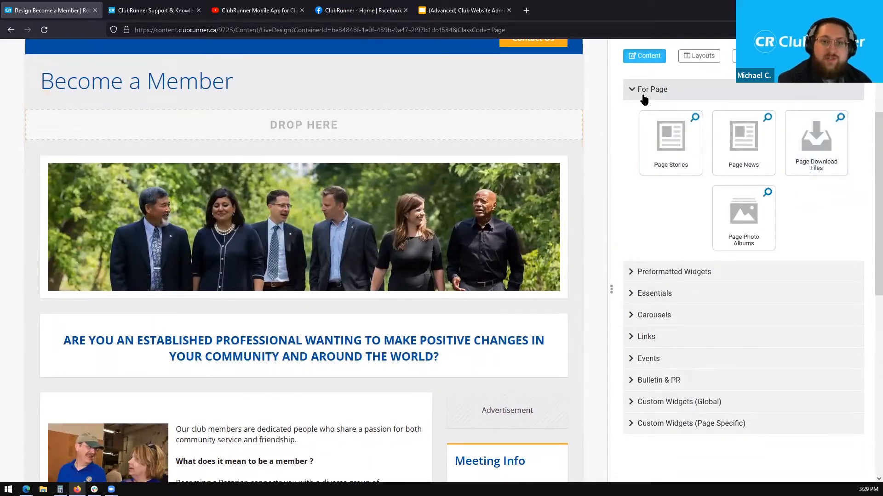
{"action": "left_click", "coordinate": [692, 95]}
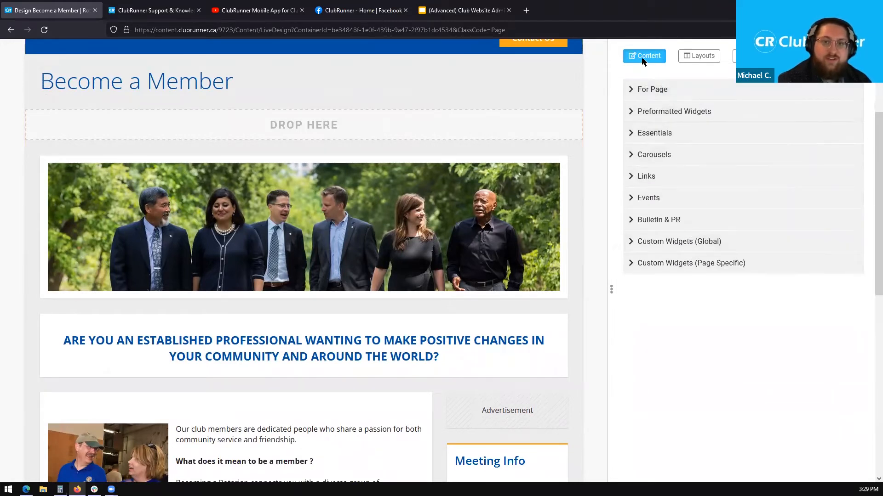
{"action": "left_click", "coordinate": [660, 88]}
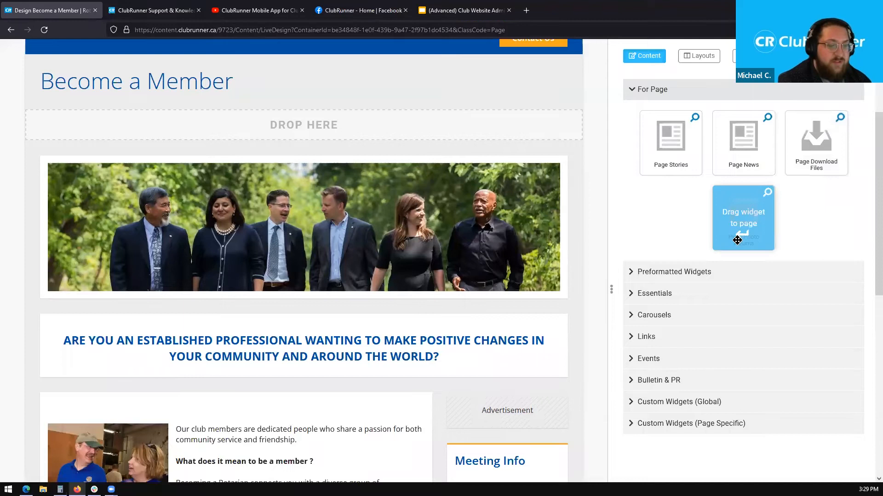
- Place a Page Stories widget in Main below the membership text and open its story list
{"action": "left_click_drag", "start_coordinate": [608, 204], "coordinate": [611, 205]}
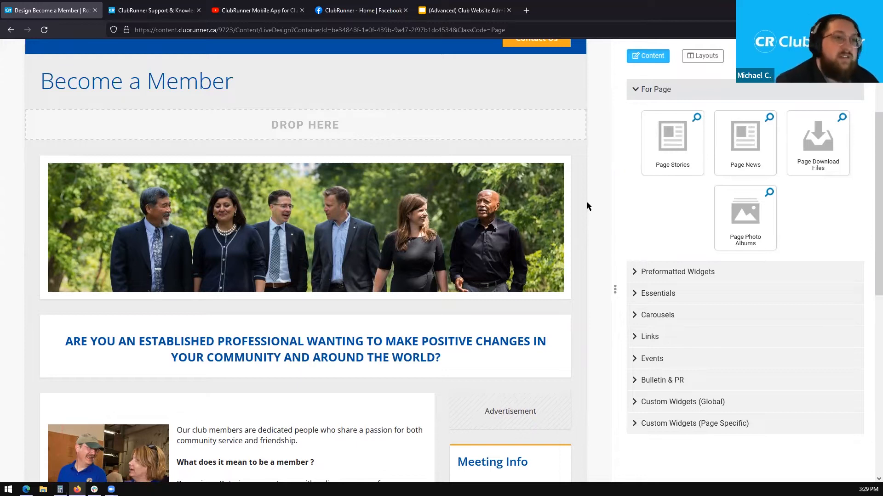
{"action": "scroll", "coordinate": [384, 193], "scroll_direction": "down", "scroll_amount": 2}
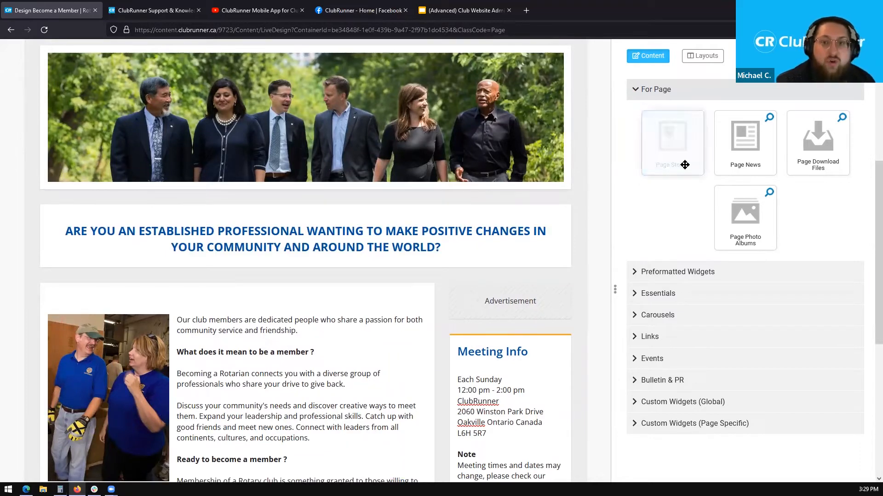
{"action": "left_click_drag", "start_coordinate": [682, 141], "coordinate": [557, 143]}
{"action": "left_click_drag", "start_coordinate": [672, 138], "coordinate": [361, 134]}
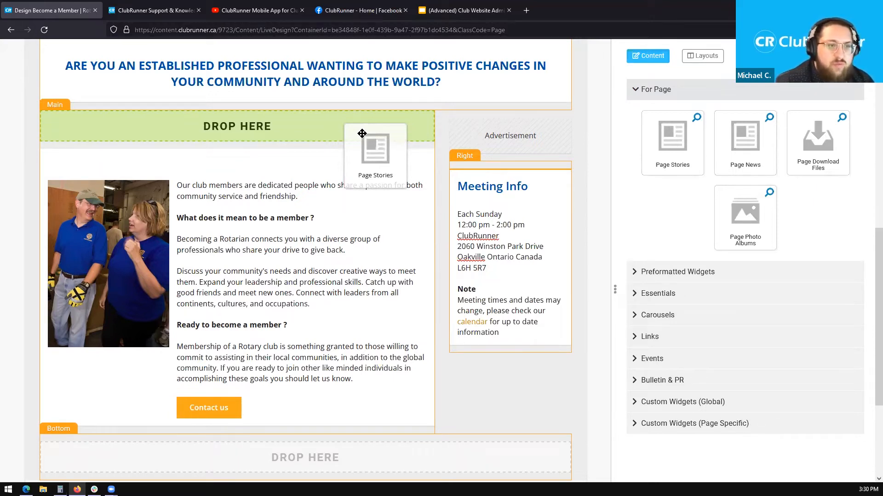
{"action": "left_click_drag", "start_coordinate": [361, 133], "coordinate": [332, 412]}
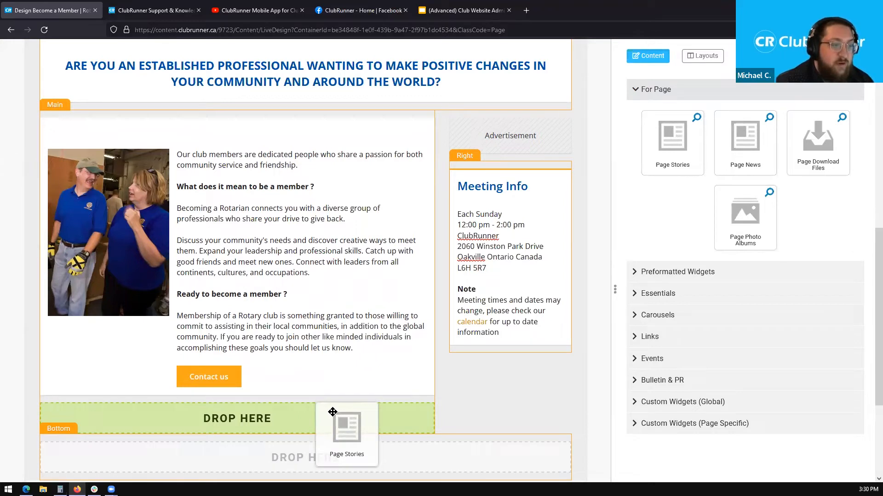
{"action": "left_click_drag", "start_coordinate": [332, 412], "coordinate": [319, 382]}
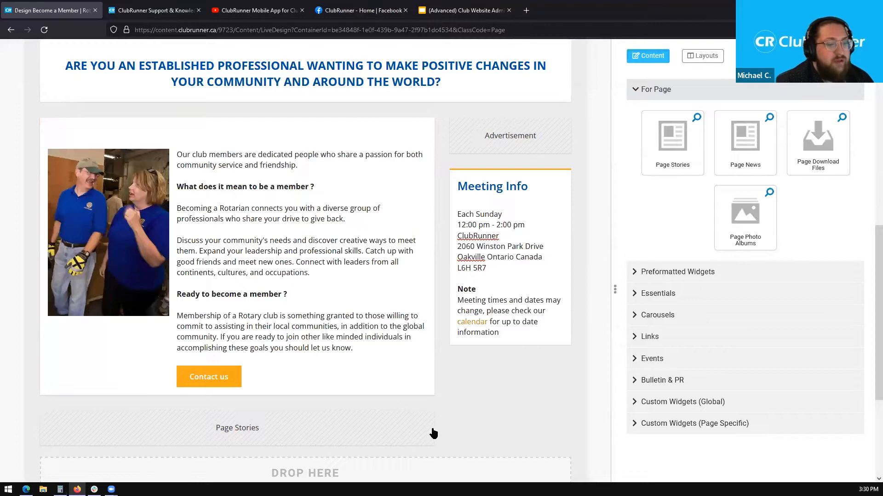
{"action": "mouse_move", "coordinate": [431, 435]}
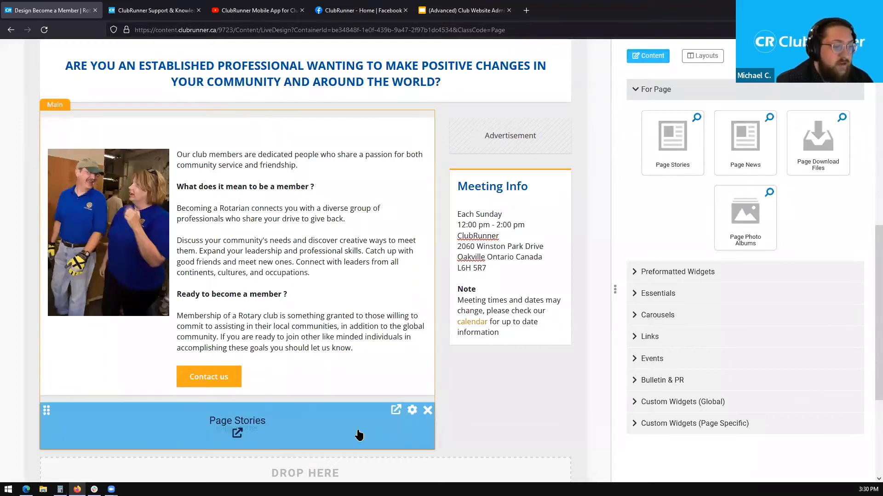
{"action": "left_click", "coordinate": [238, 432]}
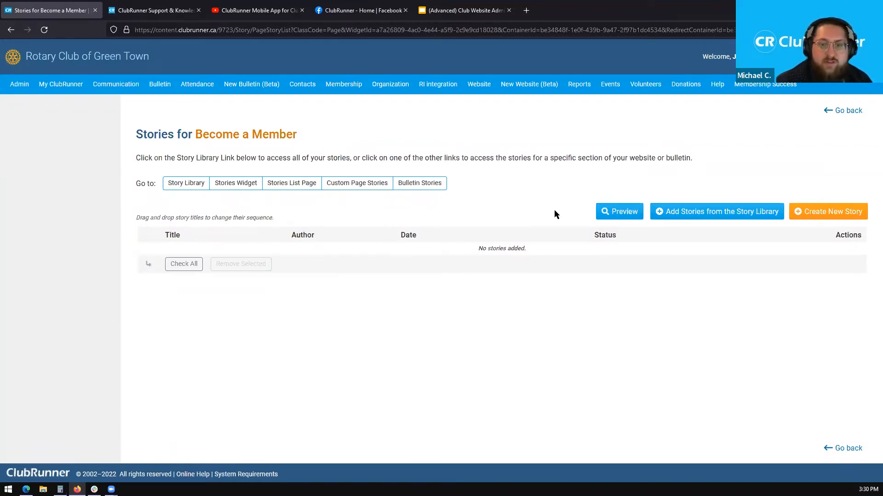
- Choose 'Add Stories from the Story Library' to bring up the story picker
{"action": "left_click", "coordinate": [720, 218]}
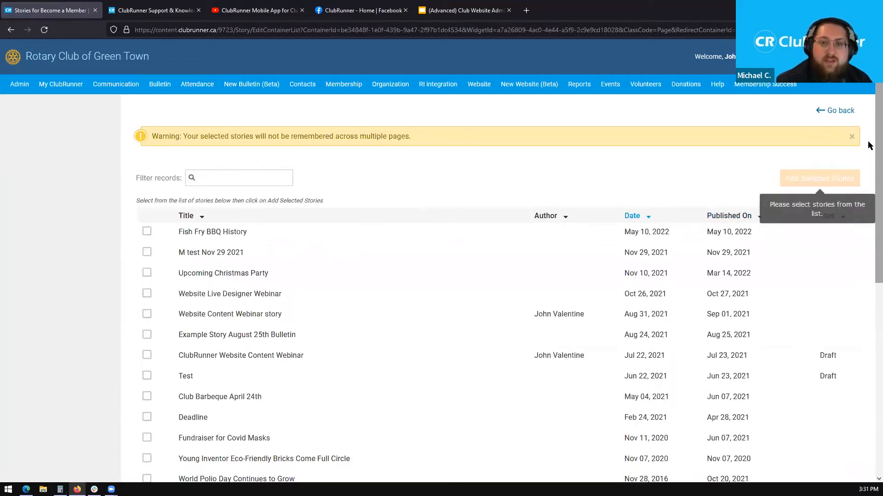
- Add Fish Fry BBQ History, Website Live Designer Webinar and Fundraiser for Covid Masks as page stories
{"action": "scroll", "coordinate": [869, 146], "scroll_direction": "down", "scroll_amount": 2}
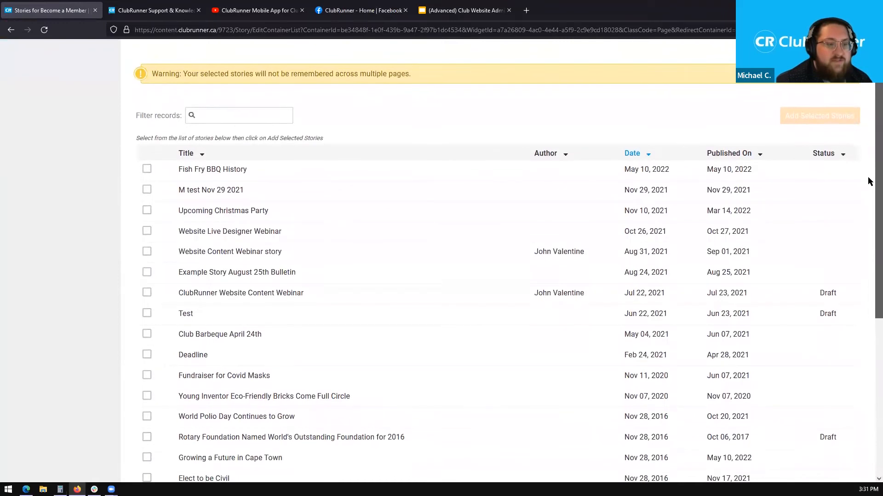
{"action": "left_click", "coordinate": [146, 165]}
{"action": "left_click", "coordinate": [147, 226]}
{"action": "left_click", "coordinate": [147, 371]}
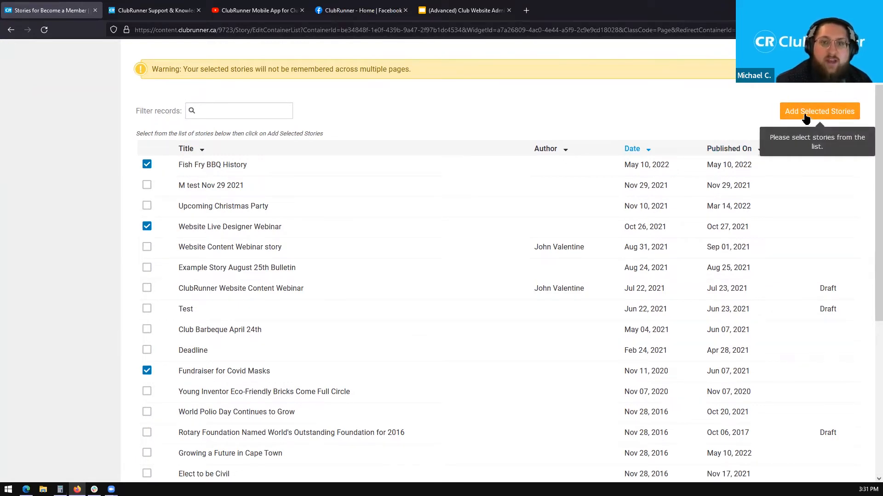
{"action": "left_click", "coordinate": [809, 116]}
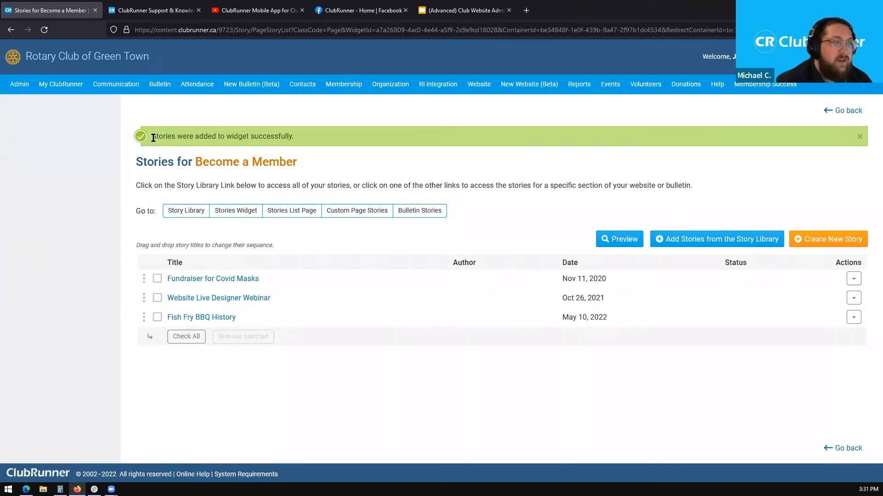
- Note the stories-added confirmation and go back to the Become a Member page designer
{"action": "left_click_drag", "start_coordinate": [149, 136], "coordinate": [324, 136]}
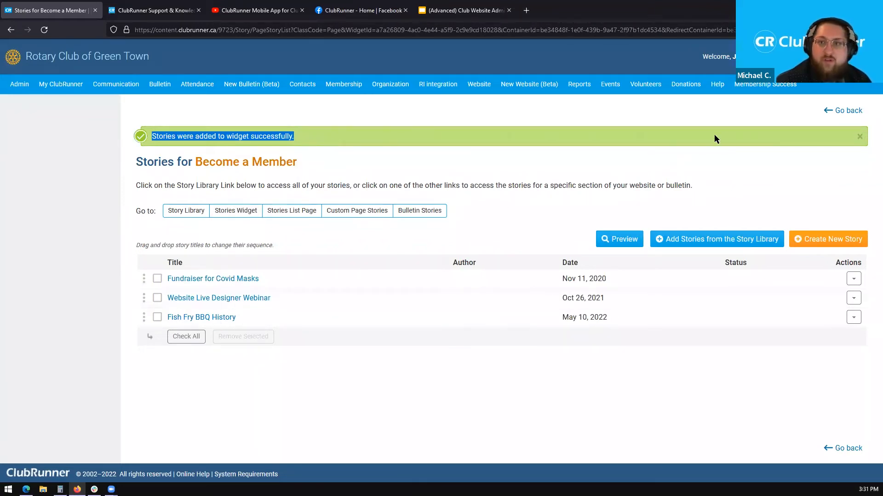
{"action": "left_click", "coordinate": [847, 114]}
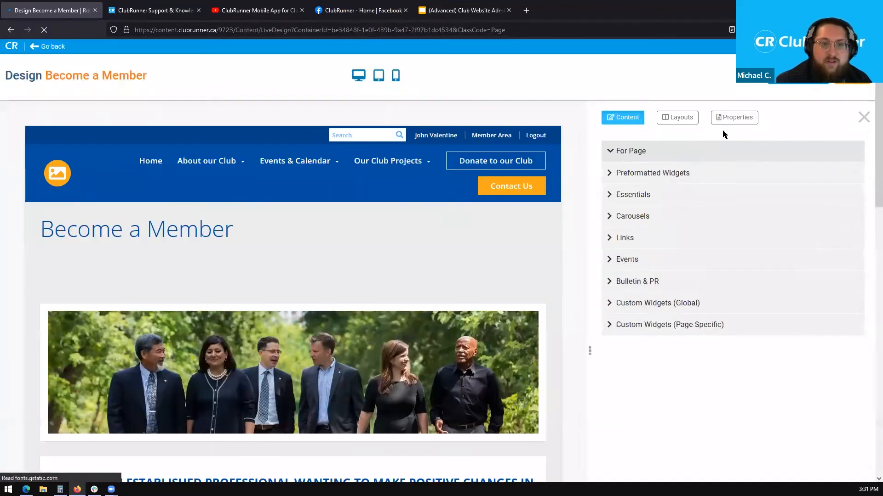
- Scroll to the Page Stories section showing Fundraiser for Covid Masks and open its gear settings
{"action": "scroll", "coordinate": [870, 224], "scroll_direction": "down", "scroll_amount": 5}
{"action": "scroll", "coordinate": [869, 224], "scroll_direction": "down", "scroll_amount": 6}
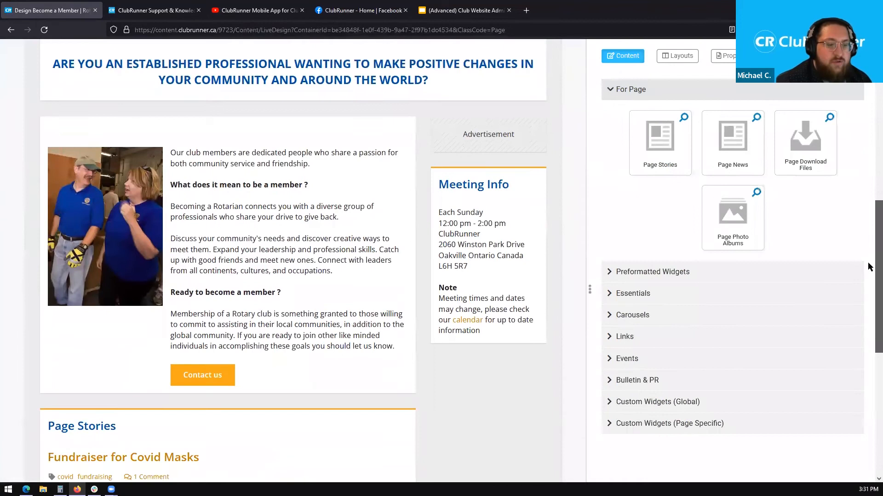
{"action": "scroll", "coordinate": [869, 252], "scroll_direction": "up", "scroll_amount": 2}
{"action": "scroll", "coordinate": [869, 191], "scroll_direction": "down", "scroll_amount": 2}
{"action": "scroll", "coordinate": [869, 247], "scroll_direction": "down", "scroll_amount": 4}
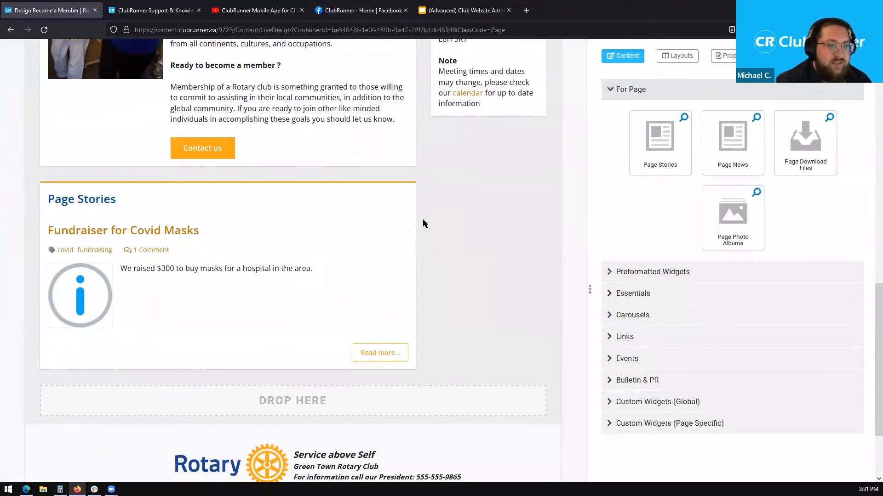
{"action": "mouse_move", "coordinate": [387, 234]}
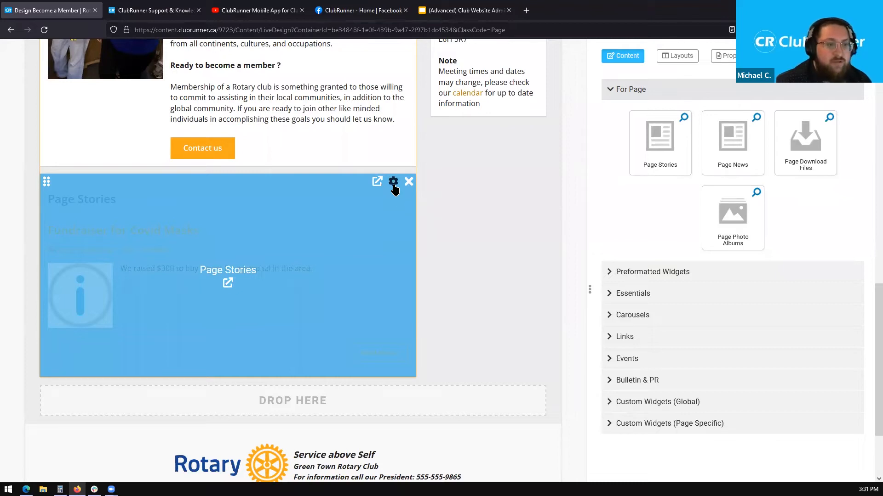
{"action": "left_click", "coordinate": [393, 183]}
{"action": "scroll", "coordinate": [570, 232], "scroll_direction": "down", "scroll_amount": 10}
{"action": "scroll", "coordinate": [583, 228], "scroll_direction": "down", "scroll_amount": 1}
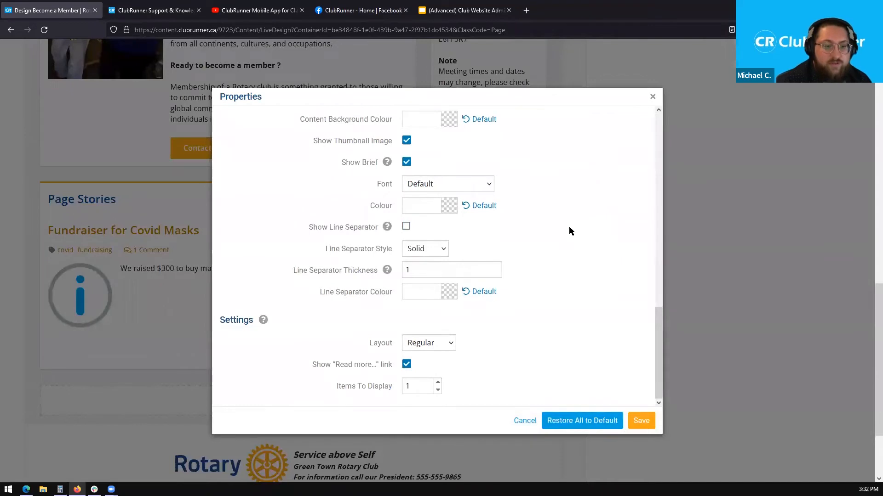
{"action": "scroll", "coordinate": [648, 282], "scroll_direction": "up", "scroll_amount": 1}
{"action": "scroll", "coordinate": [631, 138], "scroll_direction": "up", "scroll_amount": 1}
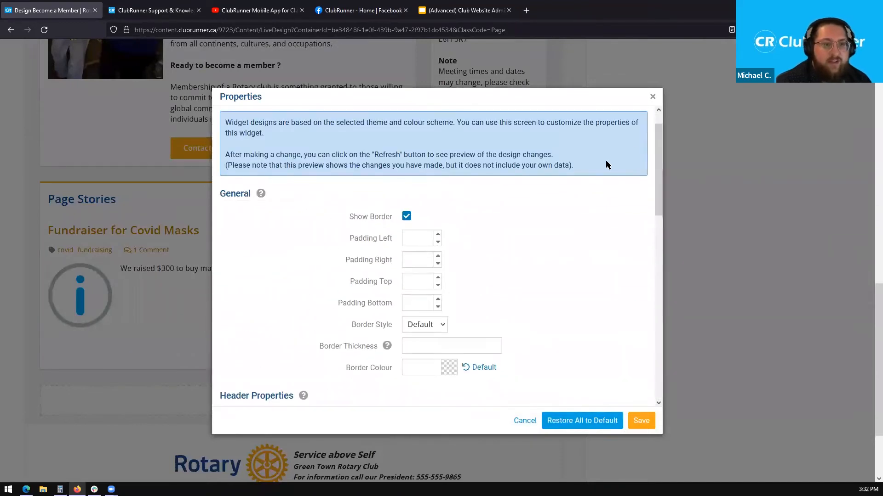
{"action": "left_click_drag", "start_coordinate": [656, 136], "coordinate": [658, 335]}
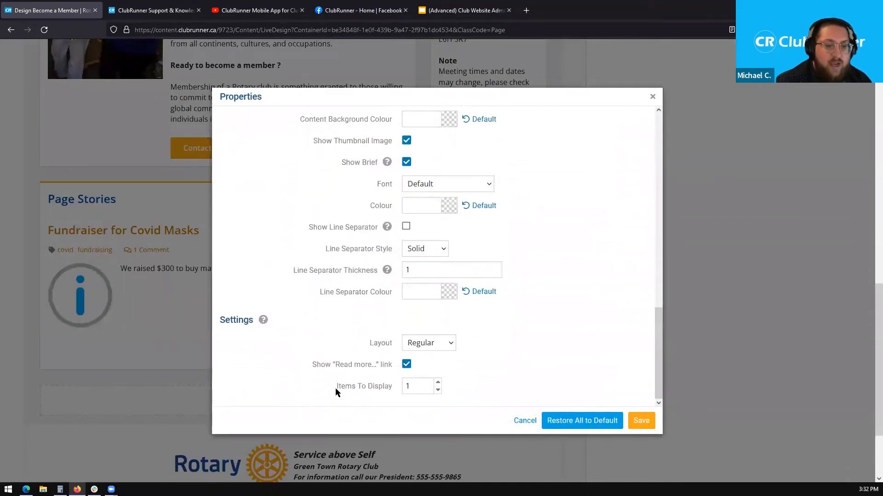
{"action": "left_click_drag", "start_coordinate": [365, 387], "coordinate": [392, 390]}
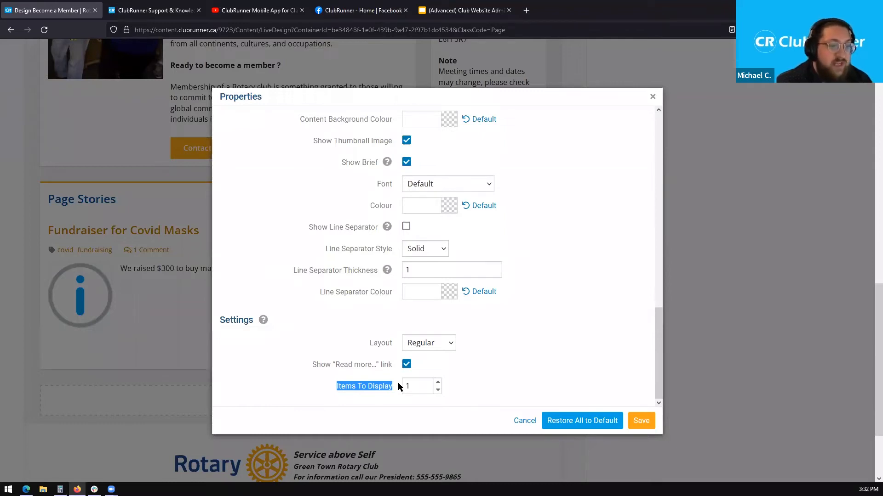
{"action": "left_click", "coordinate": [437, 383]}
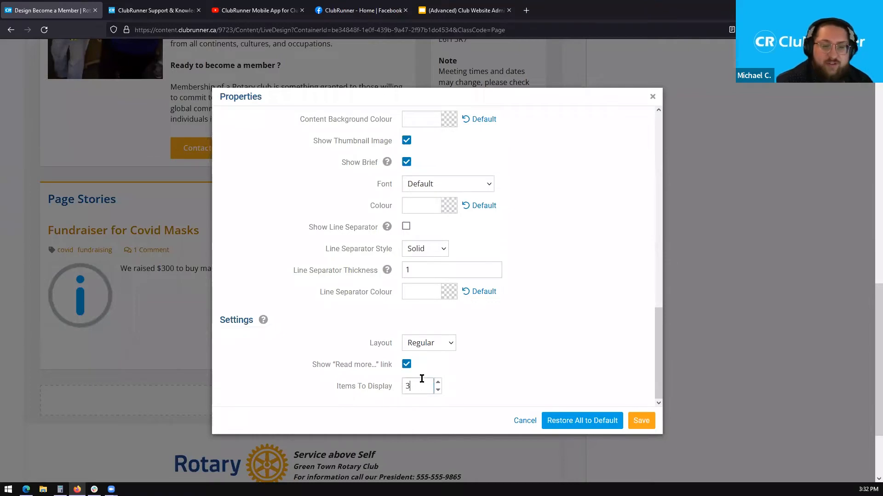
{"action": "left_click", "coordinate": [642, 421]}
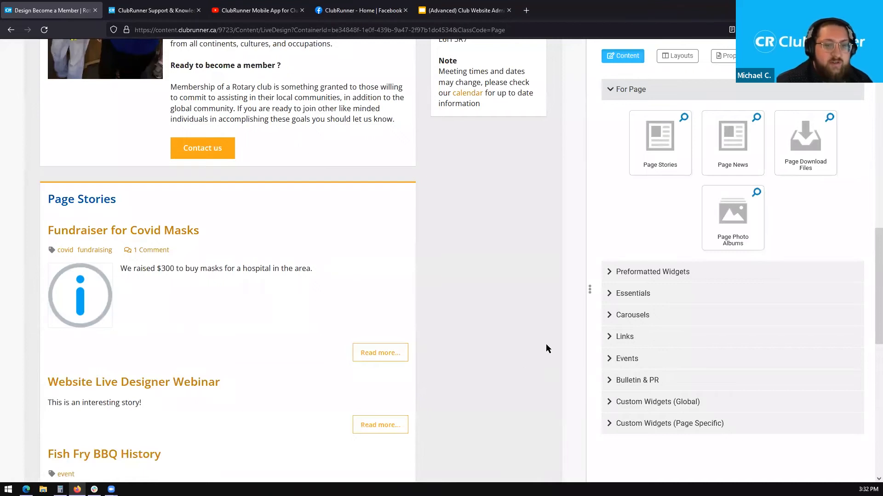
{"action": "left_click_drag", "start_coordinate": [867, 268], "coordinate": [869, 308]}
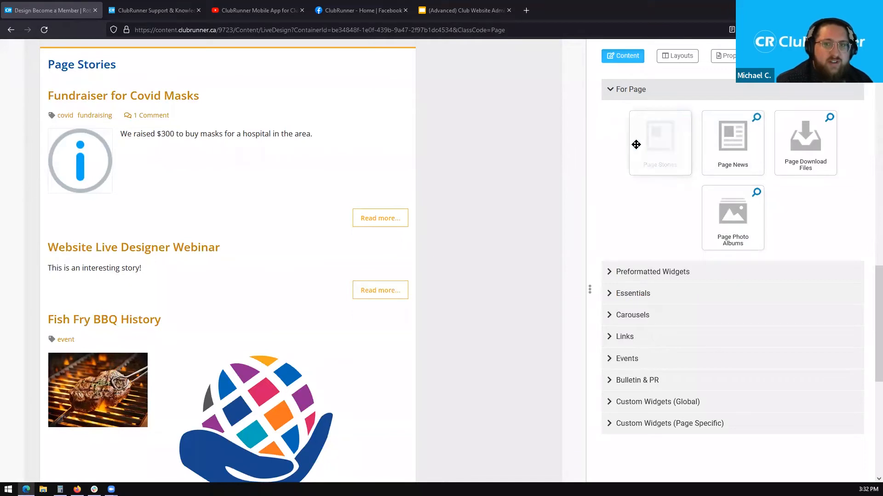
{"action": "left_click", "coordinate": [646, 90]}
- Expand Preformatted Widgets and try dragging the Image with Caption tile without placing it
{"action": "left_click", "coordinate": [646, 113]}
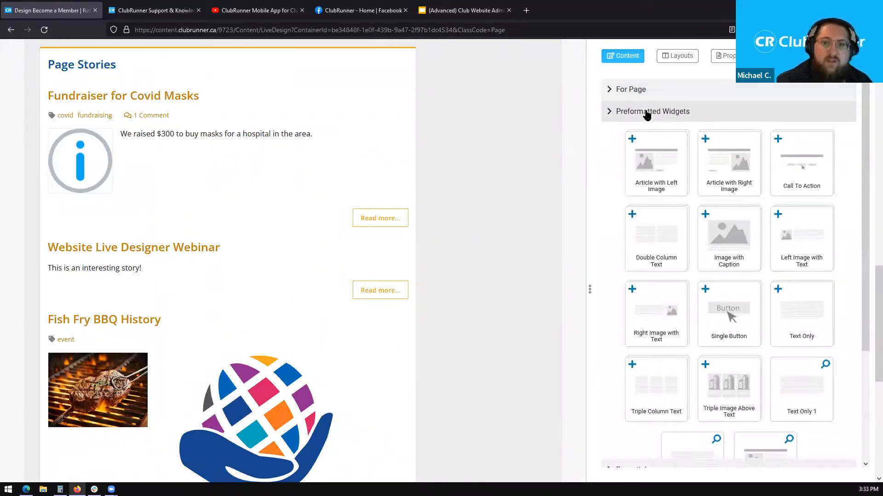
{"action": "left_click", "coordinate": [647, 113]}
{"action": "left_click", "coordinate": [646, 113]}
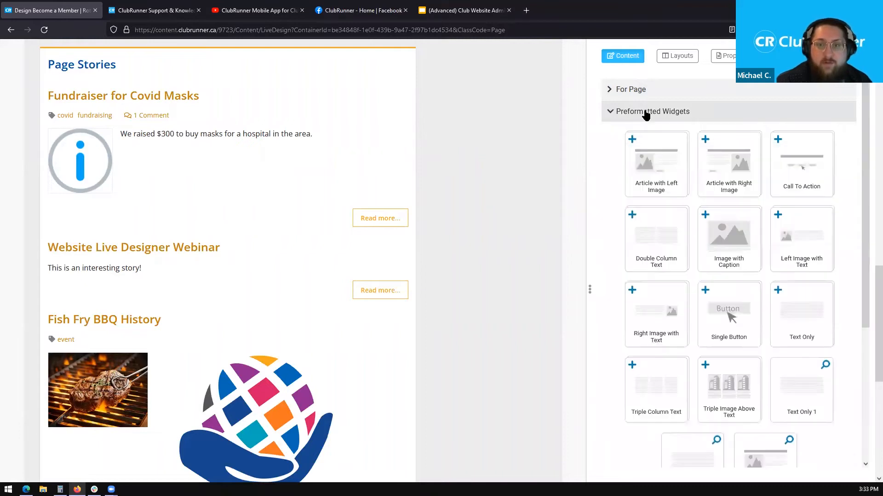
{"action": "left_click_drag", "start_coordinate": [869, 285], "coordinate": [867, 164]}
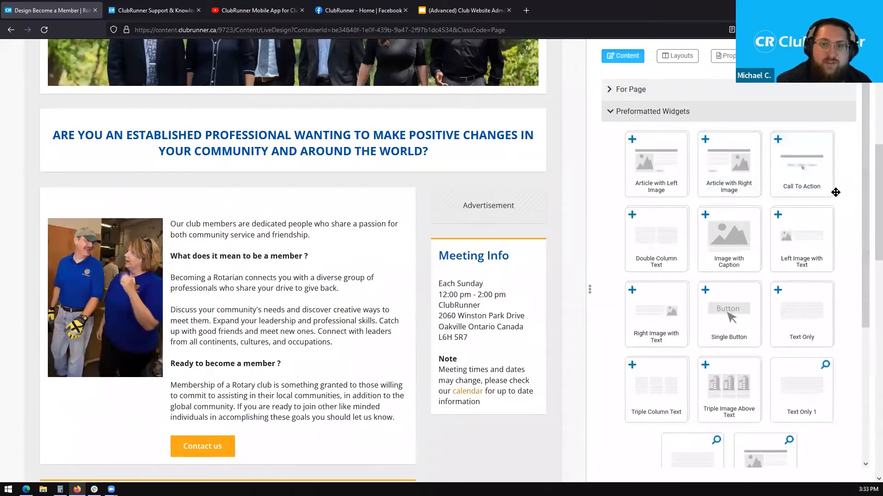
{"action": "left_click_drag", "start_coordinate": [729, 236], "coordinate": [705, 232]}
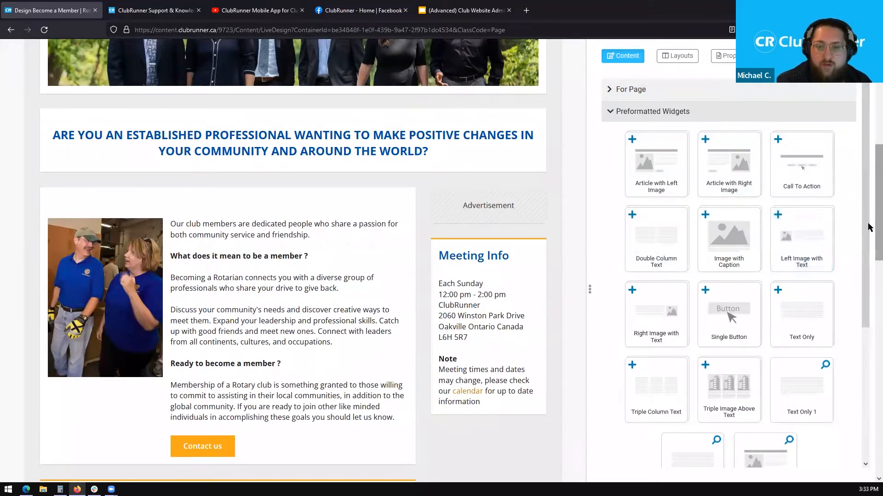
{"action": "scroll", "coordinate": [867, 230], "scroll_direction": "down", "scroll_amount": 1}
{"action": "left_click", "coordinate": [736, 115]}
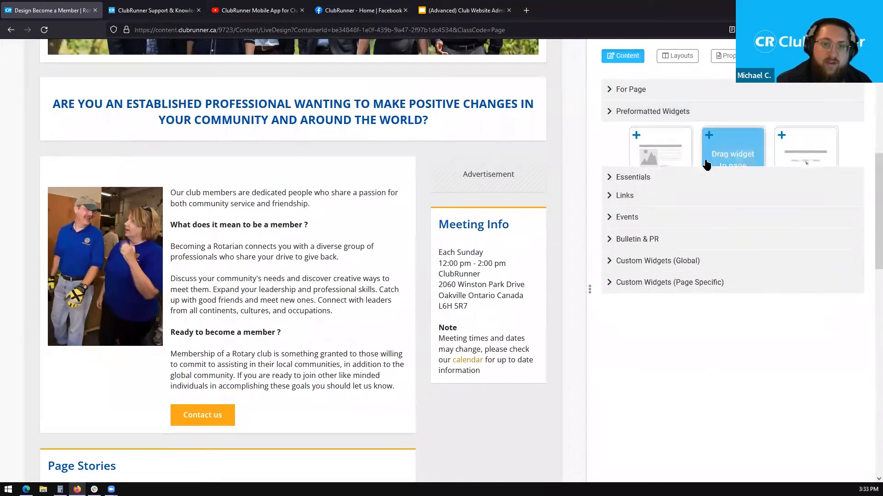
- Browse the Essentials tiles such as Carousel and Contact Us, then collapse the Essentials category
{"action": "left_click", "coordinate": [695, 137]}
{"action": "left_click_drag", "start_coordinate": [864, 175], "coordinate": [865, 216]}
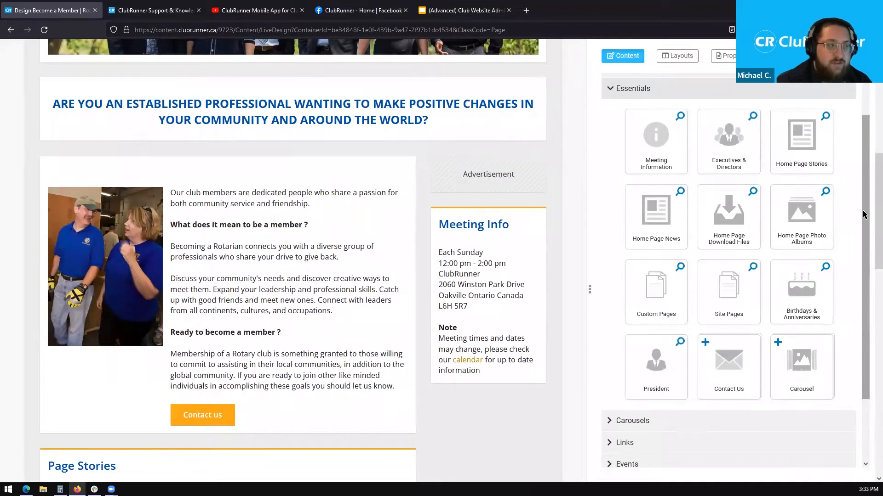
{"action": "mouse_move", "coordinate": [831, 194]}
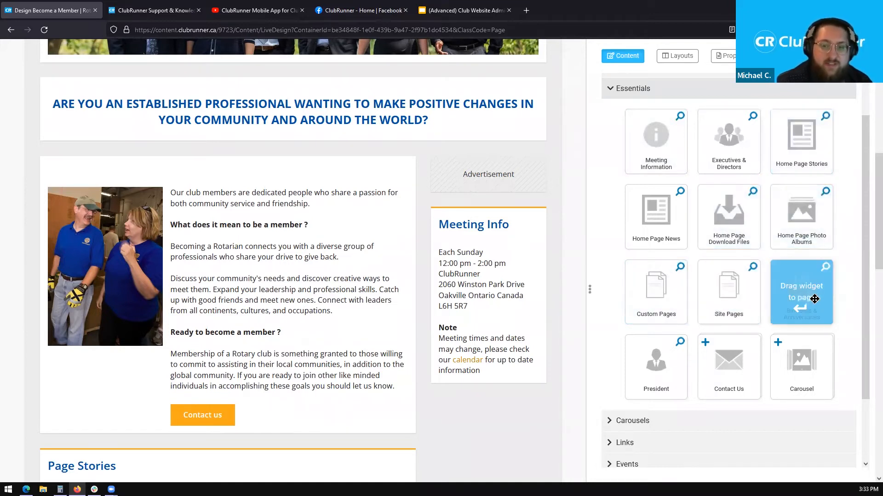
{"action": "left_click", "coordinate": [663, 90]}
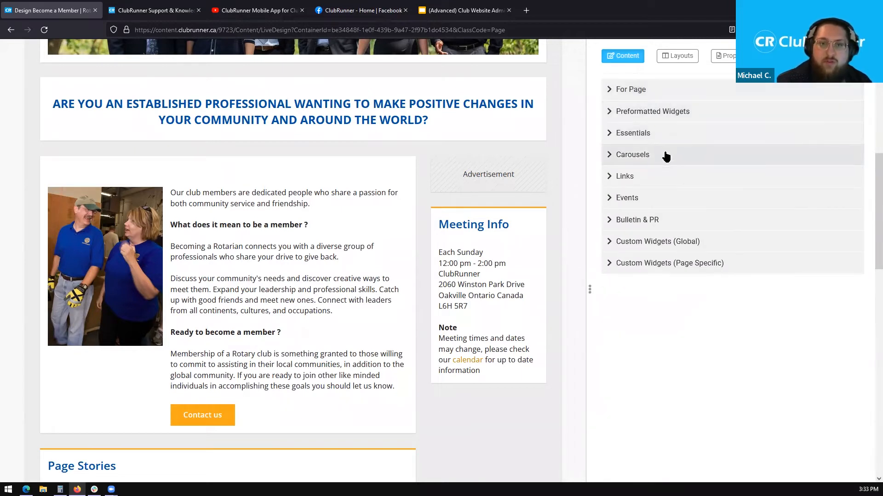
- Expand Carousels to list Dynamic Carousel, Mickey, Home Page Carousel 2020-21 and Webinar Slides
{"action": "left_click", "coordinate": [665, 156]}
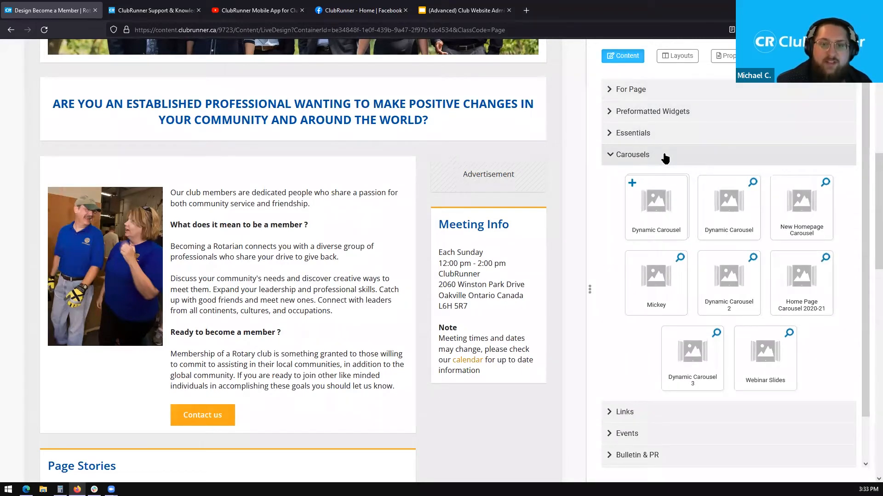
{"action": "left_click_drag", "start_coordinate": [875, 177], "coordinate": [875, 138]}
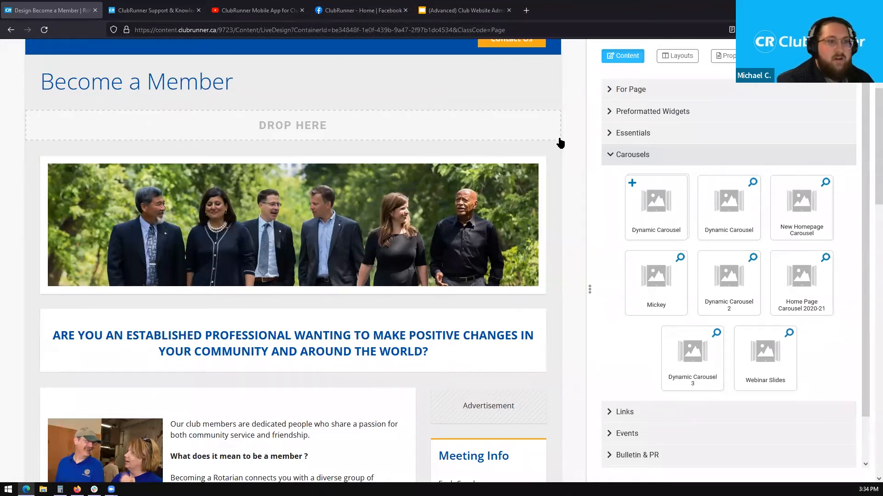
{"action": "scroll", "coordinate": [560, 143], "scroll_direction": "up", "scroll_amount": 5}
- Paste portal.clubrunner.ca/9723 into a new tab to load the club's live home page
{"action": "left_click", "coordinate": [527, 11]}
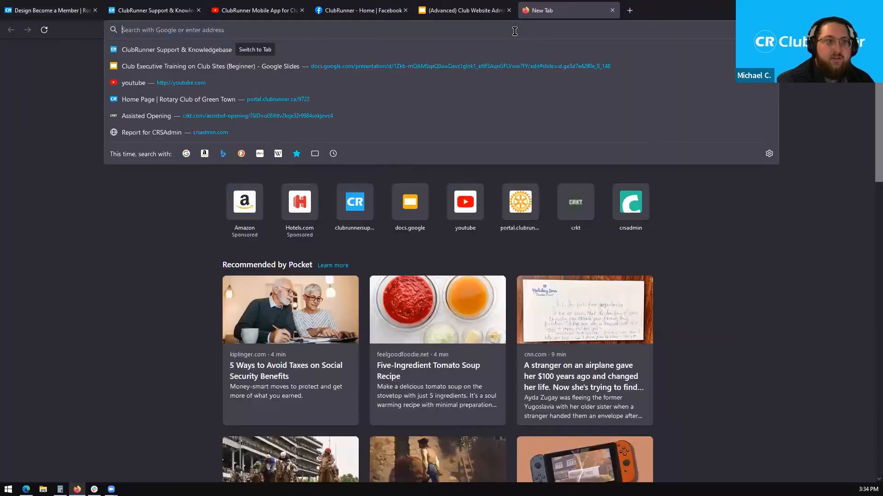
{"action": "type", "text": "https://portal.clubrunner.ca/9723"}
{"action": "key", "text": "Return"}
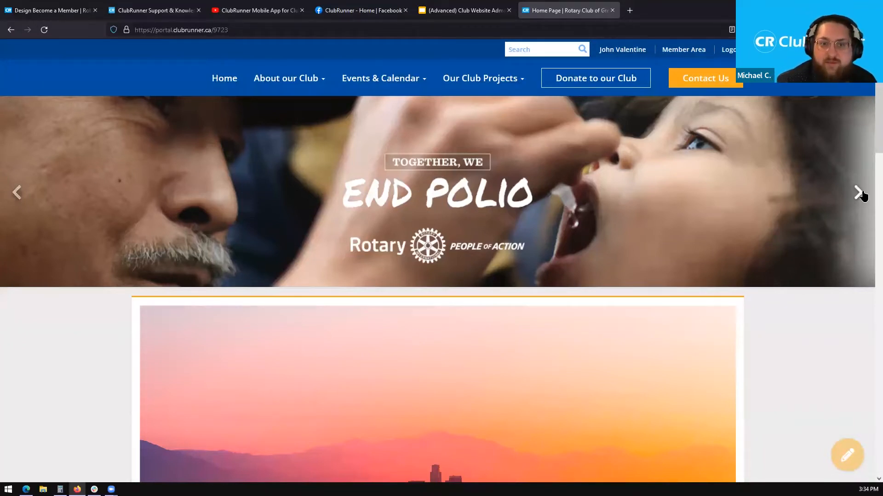
- Bring up the Edge home page window and step its carousel back three slides
{"action": "key", "text": "alt+Tab"}
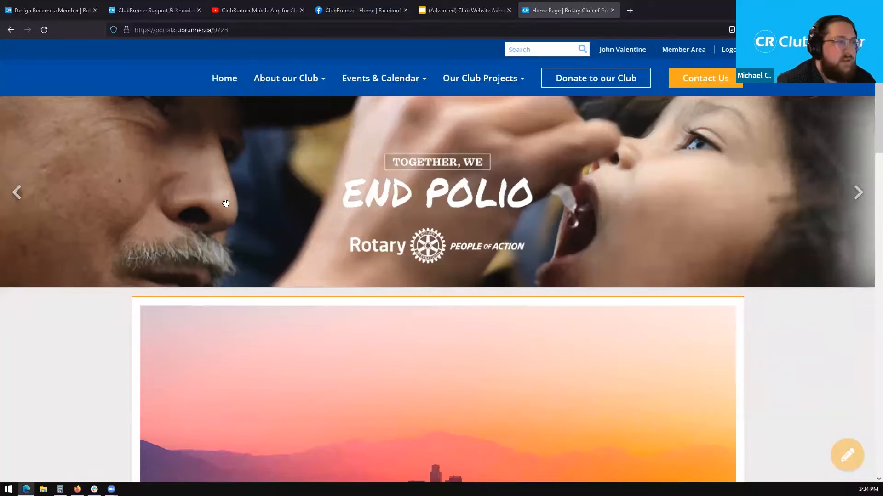
{"action": "key", "text": "alt+Tab"}
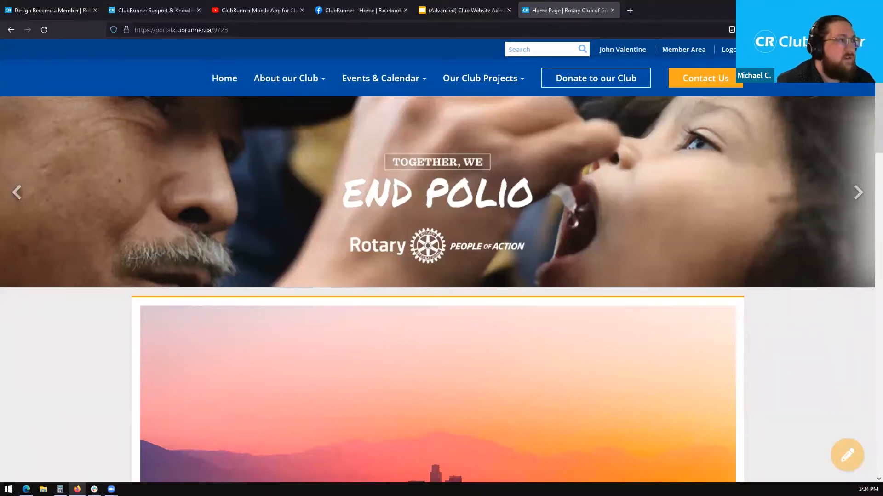
{"action": "key", "text": "alt+Tab"}
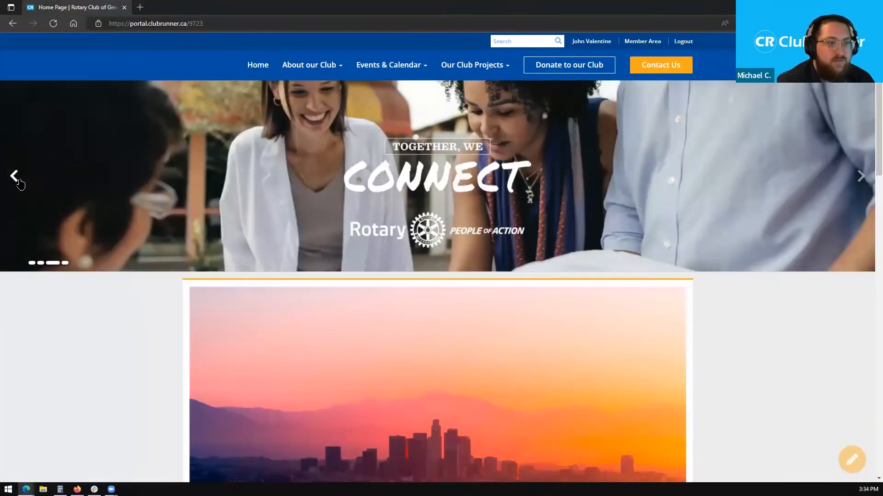
{"action": "left_click", "coordinate": [19, 183]}
{"action": "left_click", "coordinate": [18, 182]}
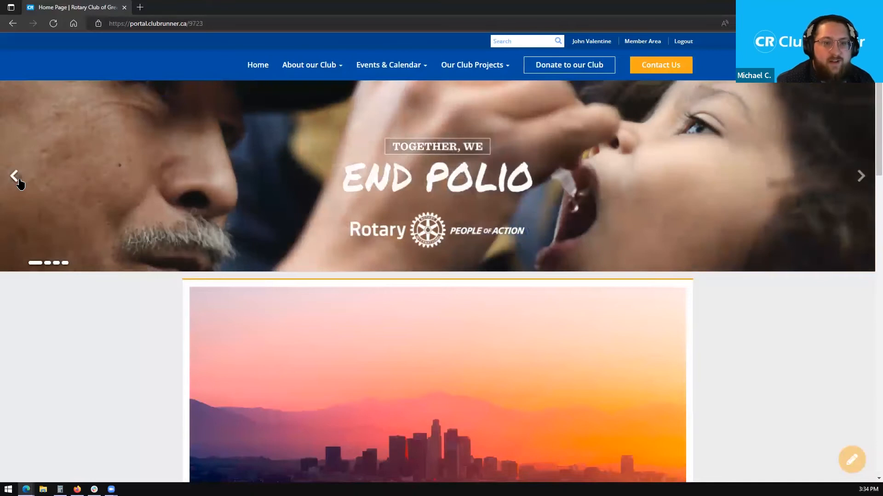
{"action": "left_click", "coordinate": [18, 184]}
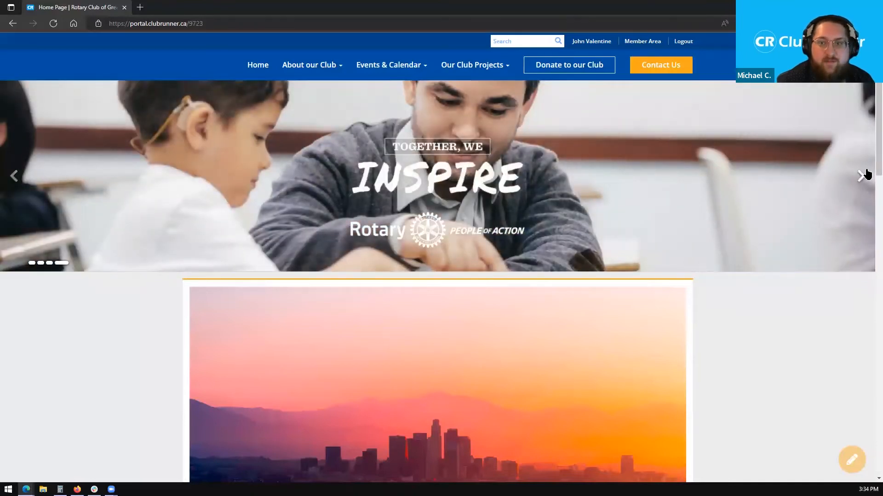
- Advance the carousel past INSPIRE back to END POLIO, then return to the Become a Member designer
{"action": "left_click", "coordinate": [863, 179]}
{"action": "left_click", "coordinate": [864, 179]}
{"action": "left_click", "coordinate": [864, 179]}
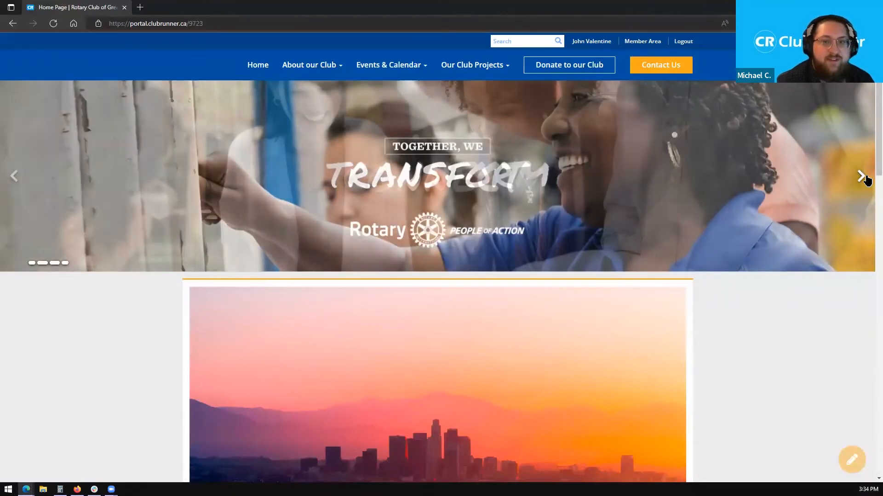
{"action": "left_click", "coordinate": [863, 178]}
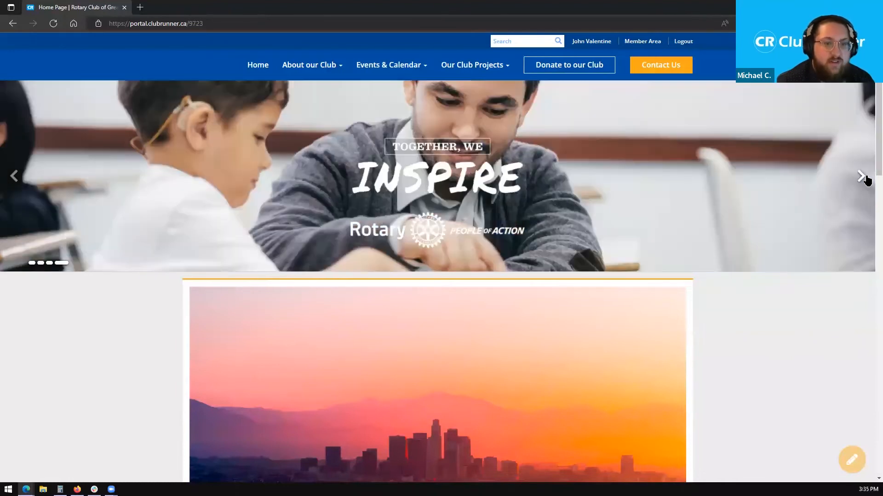
{"action": "left_click", "coordinate": [862, 178]}
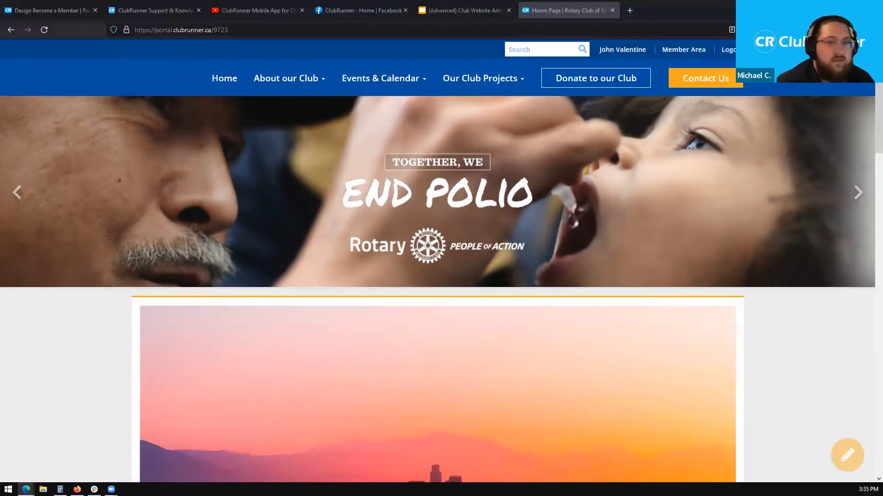
{"action": "left_click", "coordinate": [462, 10]}
- Drop the Dynamic Carousel tile under the Become a Member title, creating Dynamic Carousel 4
{"action": "left_click", "coordinate": [50, 10]}
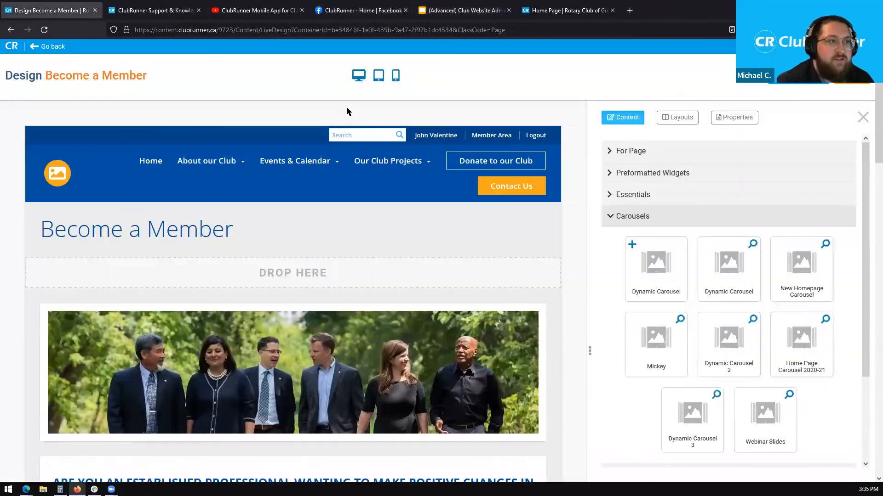
{"action": "left_click_drag", "start_coordinate": [878, 143], "coordinate": [878, 172]}
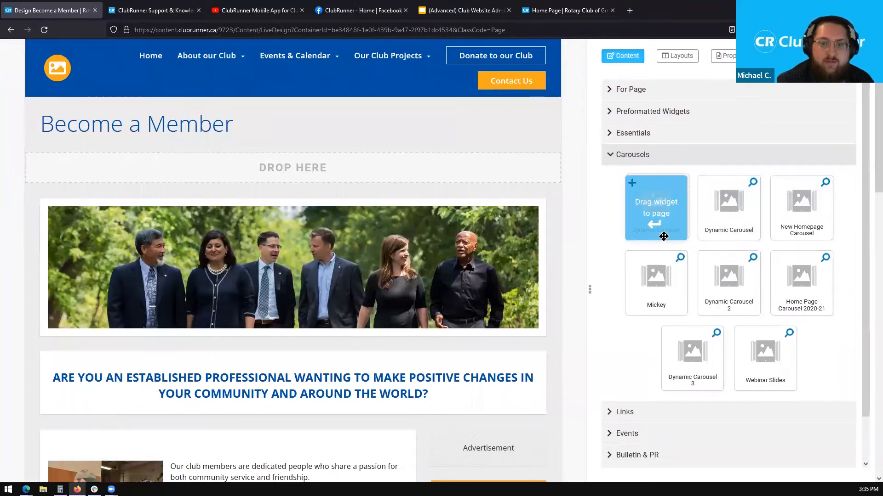
{"action": "left_click_drag", "start_coordinate": [672, 239], "coordinate": [386, 173]}
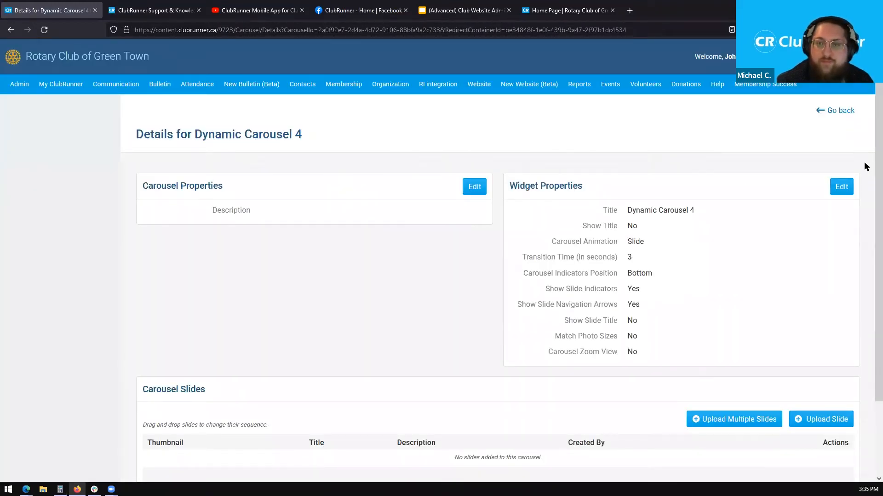
{"action": "scroll", "coordinate": [867, 172], "scroll_direction": "down", "scroll_amount": 2}
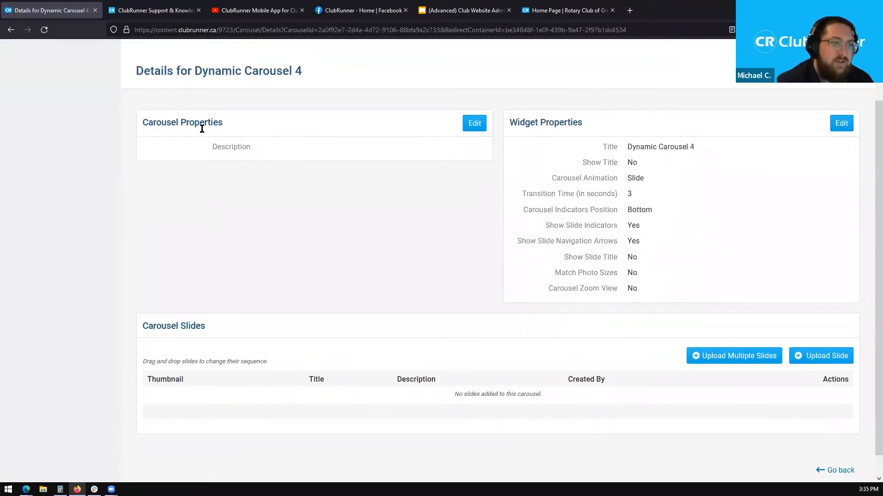
{"action": "left_click_drag", "start_coordinate": [230, 124], "coordinate": [140, 124]}
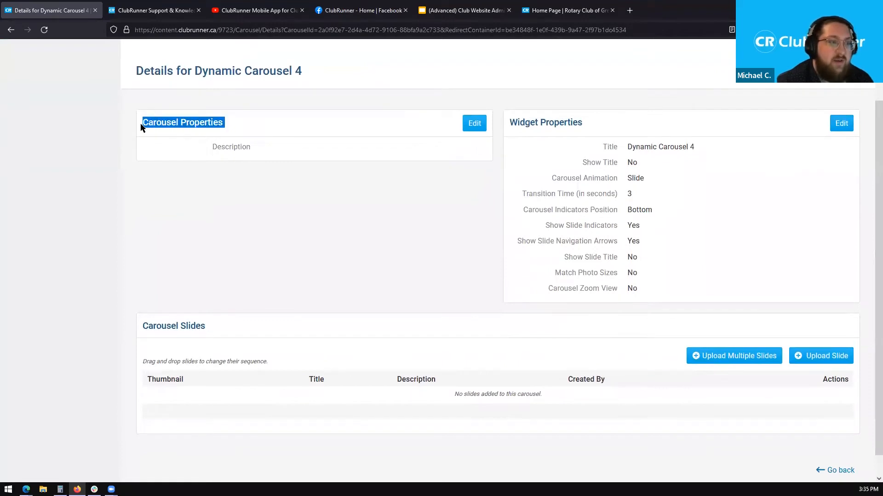
- Enter 'This is a dynamic carousel' as Dynamic Carousel 4's description, save, and close the properties dialog
{"action": "left_click", "coordinate": [468, 126]}
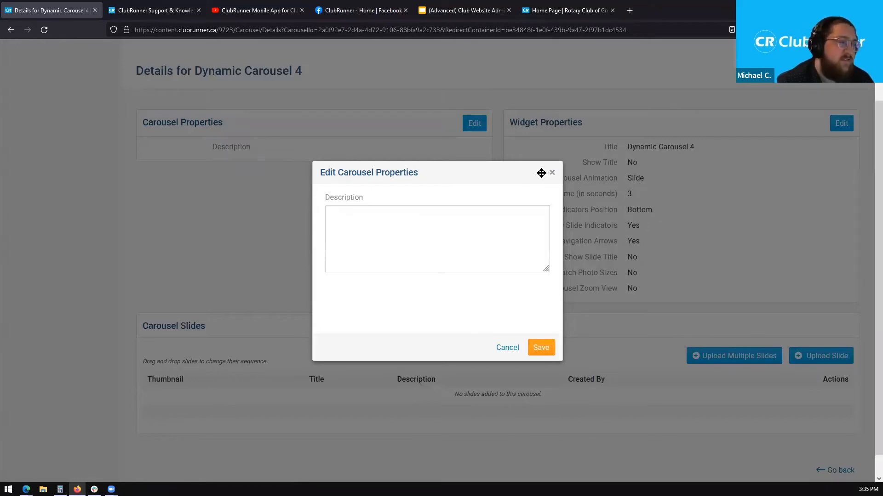
{"action": "left_click", "coordinate": [465, 237]}
{"action": "type", "text": "This is a dynamic carouse;"}
{"action": "key", "text": "BackSpace"}
{"action": "type", "text": "l"}
{"action": "left_click", "coordinate": [540, 348]}
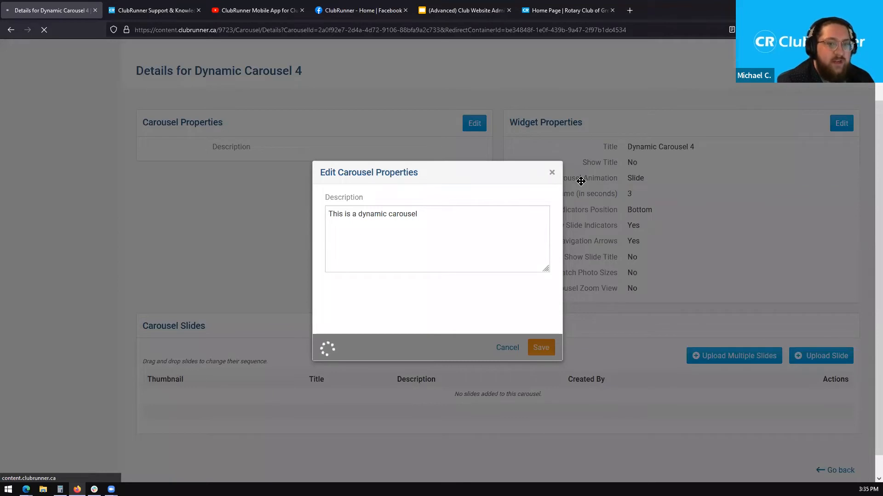
{"action": "left_click", "coordinate": [552, 172]}
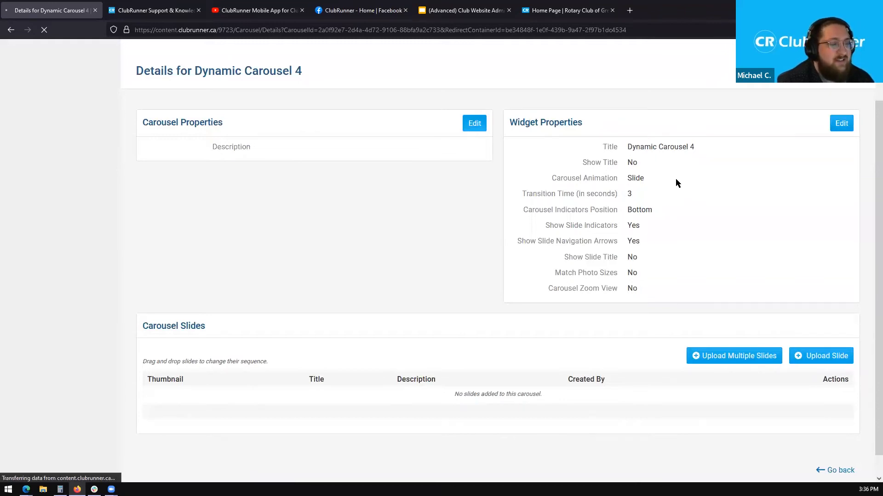
{"action": "scroll", "coordinate": [785, 192], "scroll_direction": "down", "scroll_amount": 2}
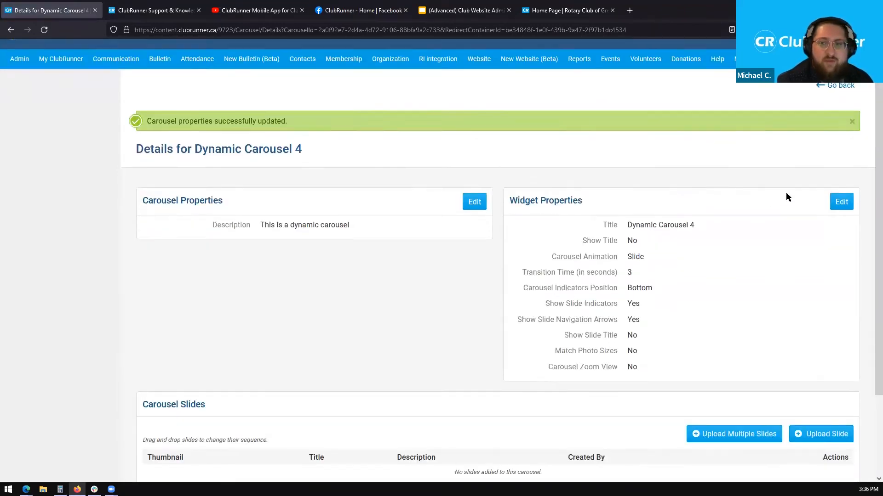
{"action": "left_click_drag", "start_coordinate": [601, 158], "coordinate": [710, 162]}
{"action": "left_click", "coordinate": [655, 179]}
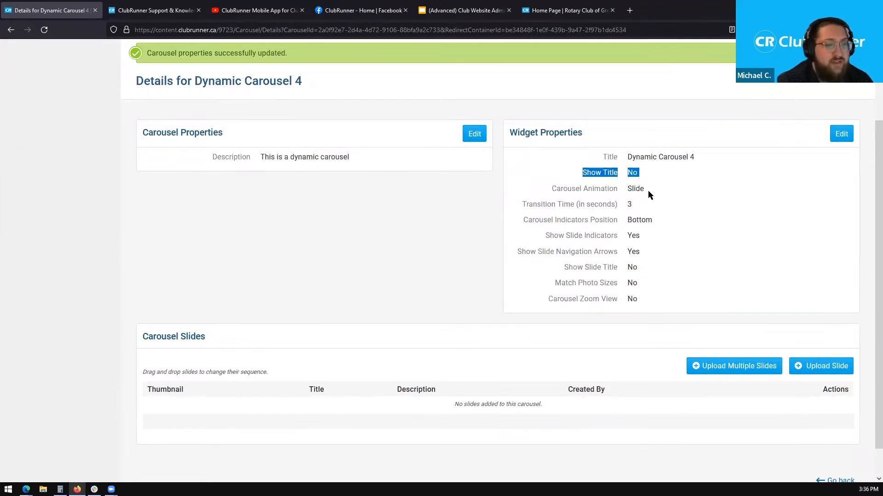
{"action": "left_click_drag", "start_coordinate": [628, 190], "coordinate": [643, 191]}
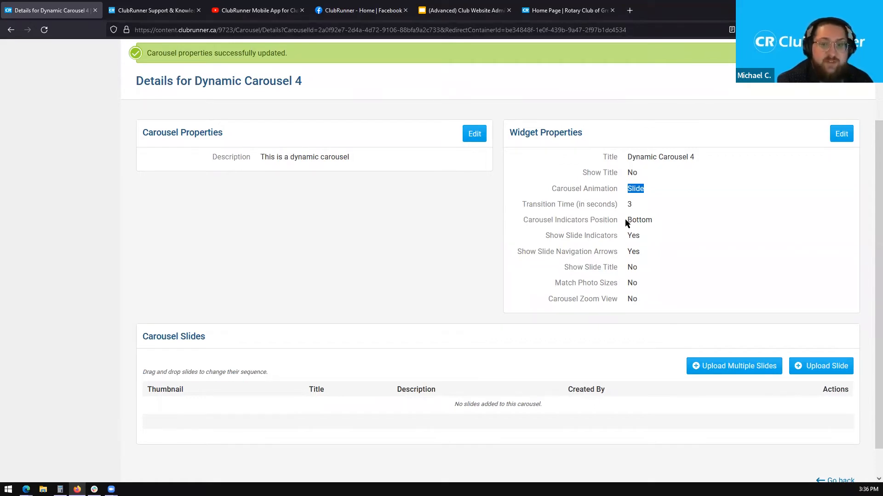
{"action": "left_click_drag", "start_coordinate": [625, 219], "coordinate": [658, 217]}
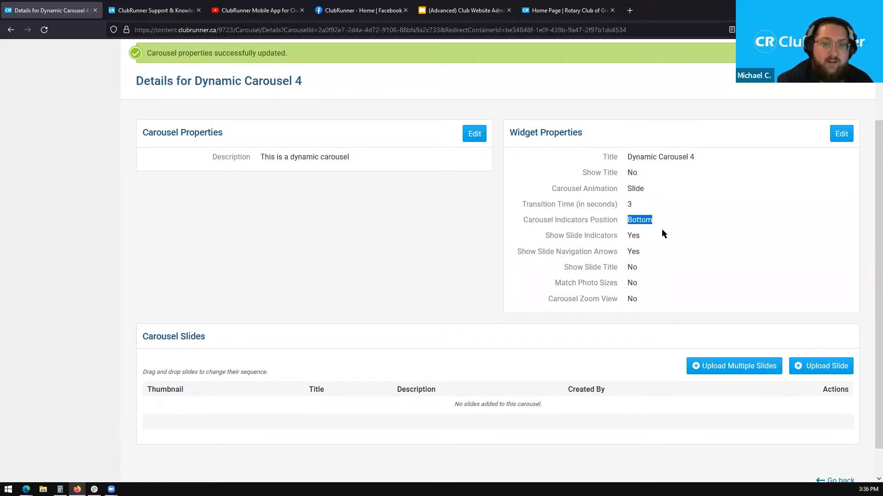
{"action": "left_click", "coordinate": [534, 233]}
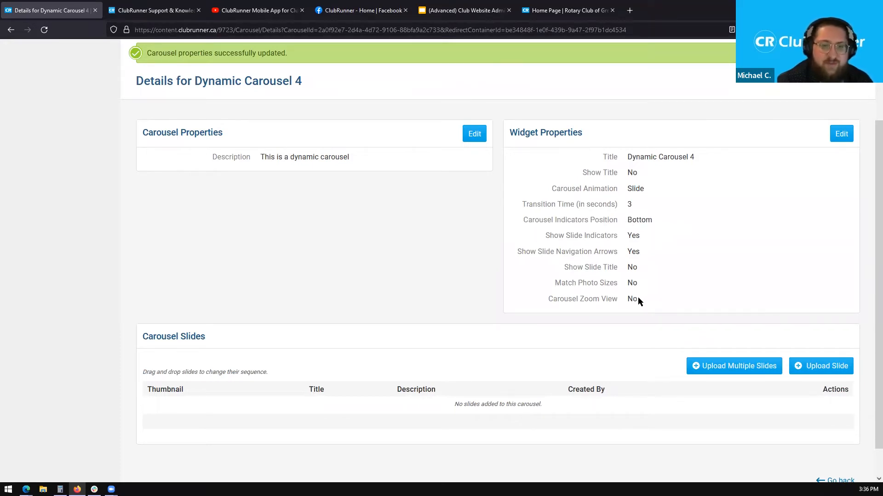
{"action": "middle_click", "coordinate": [438, 232]}
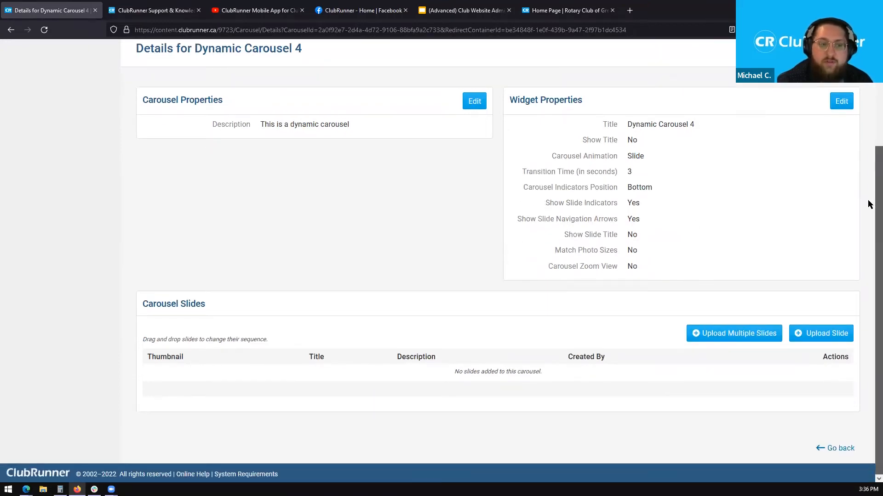
{"action": "left_click_drag", "start_coordinate": [228, 304], "coordinate": [144, 304]}
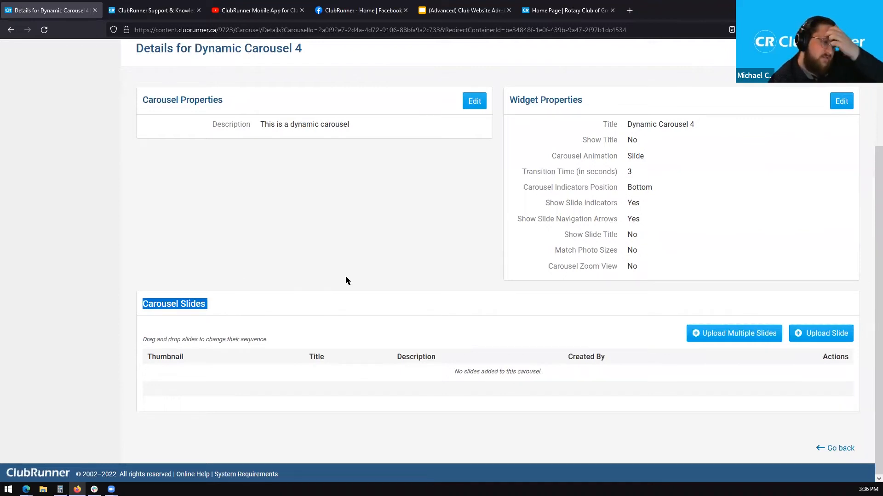
{"action": "left_click", "coordinate": [362, 264]}
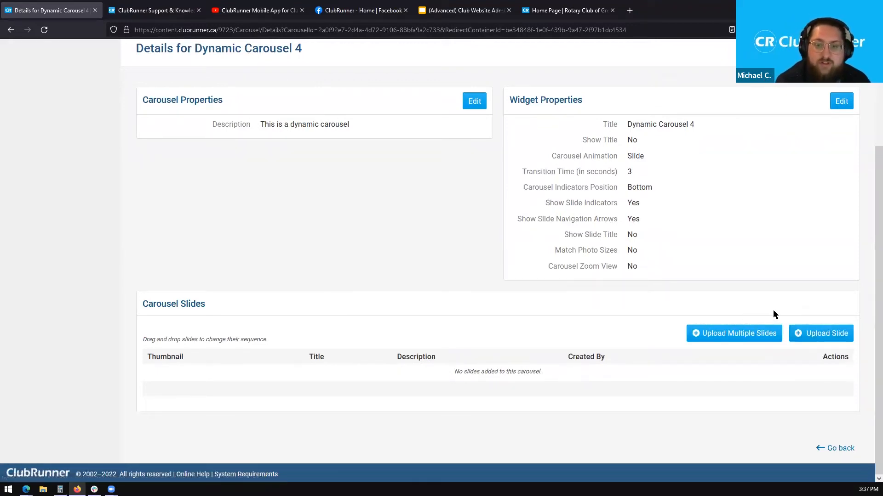
- Begin a new slide with Upload Slide and choose Load from Image Library
{"action": "left_click", "coordinate": [820, 333]}
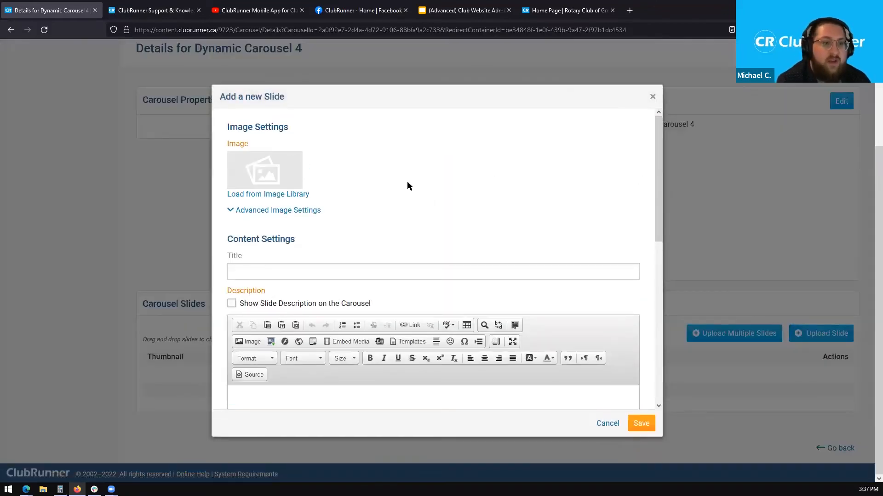
{"action": "left_click", "coordinate": [279, 196]}
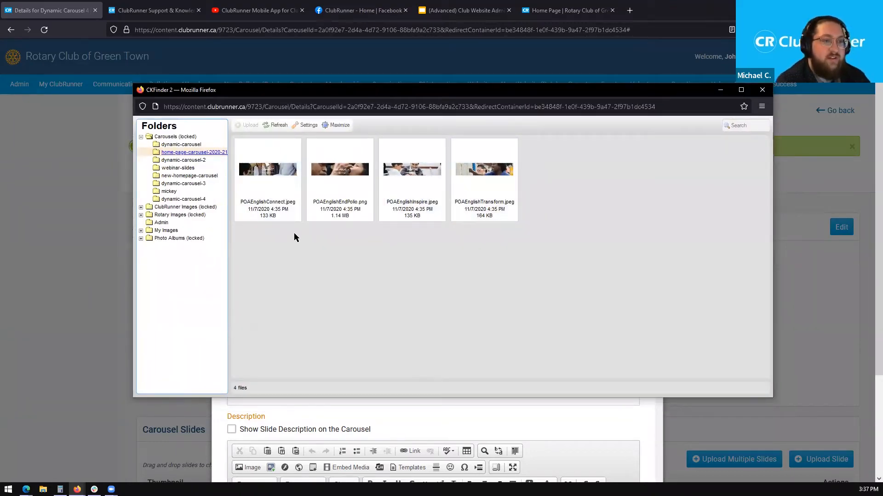
- Pick POAEnglishConnect.jpeg from the home-page carousel folder as the new slide's image
{"action": "left_click", "coordinate": [285, 177]}
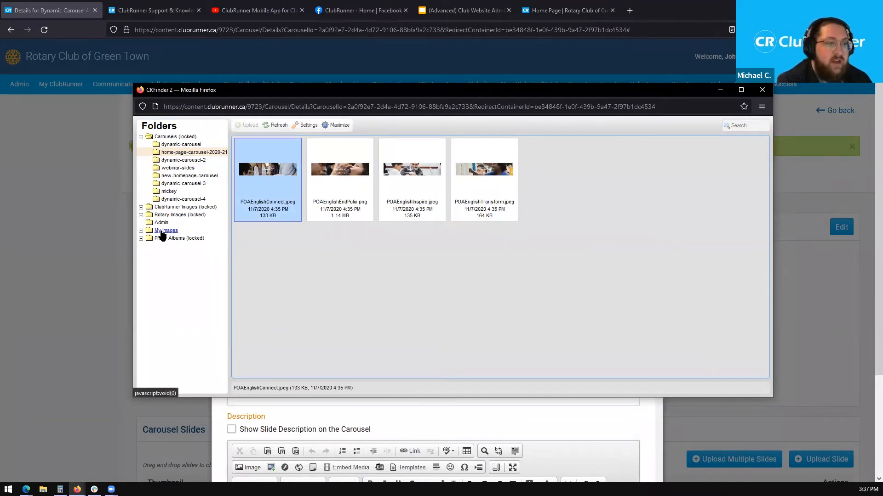
{"action": "left_click", "coordinate": [163, 230]}
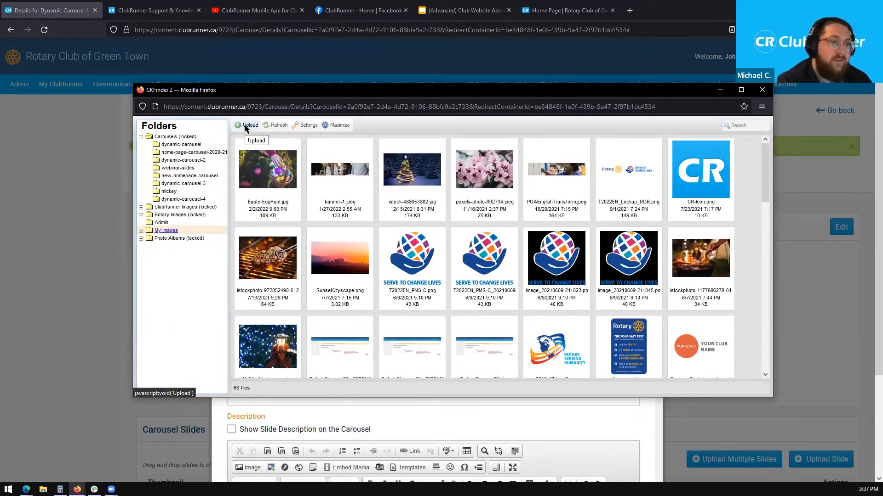
{"action": "left_click", "coordinate": [197, 145]}
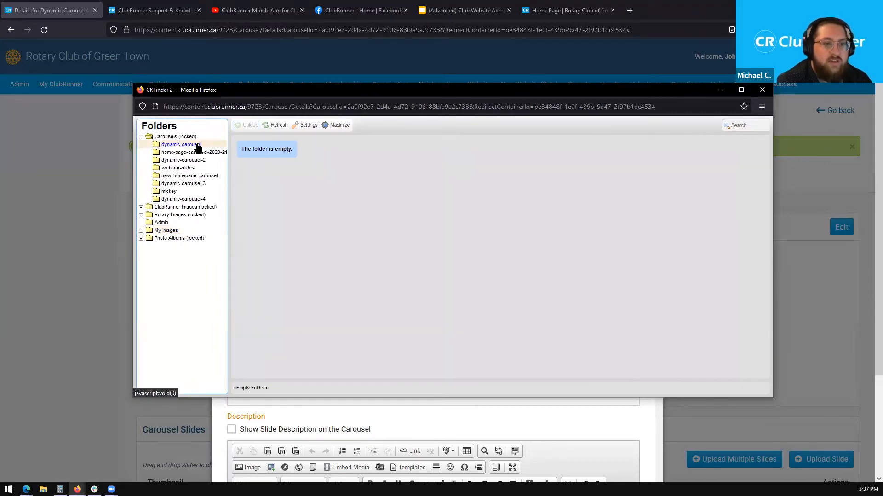
{"action": "left_click", "coordinate": [193, 153]}
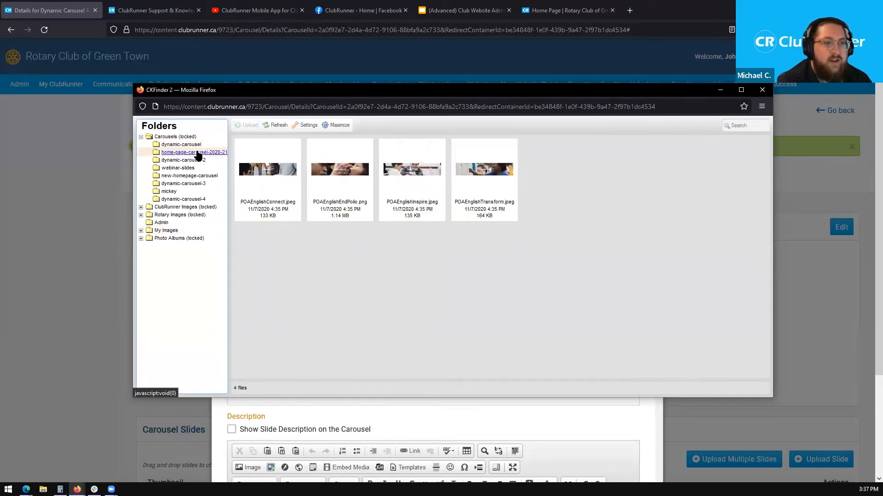
{"action": "left_click", "coordinate": [267, 177]}
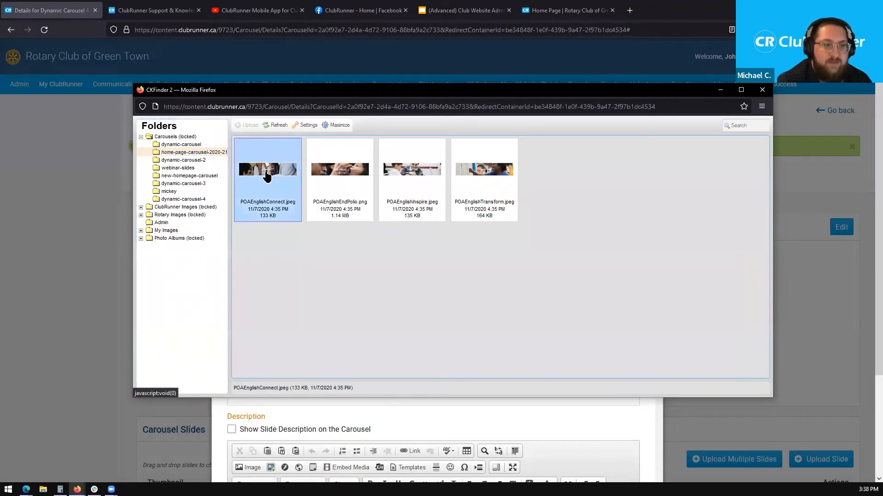
{"action": "double_click", "coordinate": [267, 177]}
{"action": "left_click_drag", "start_coordinate": [321, 225], "coordinate": [309, 83]}
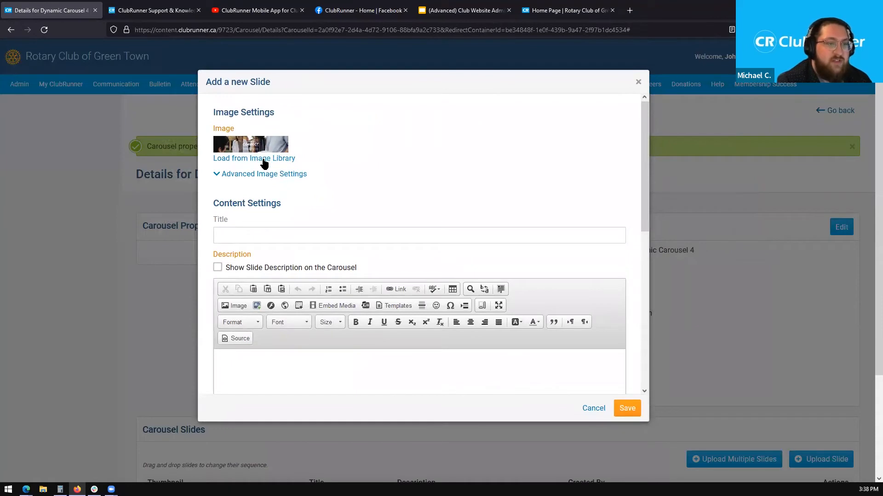
{"action": "left_click_drag", "start_coordinate": [645, 187], "coordinate": [648, 237]}
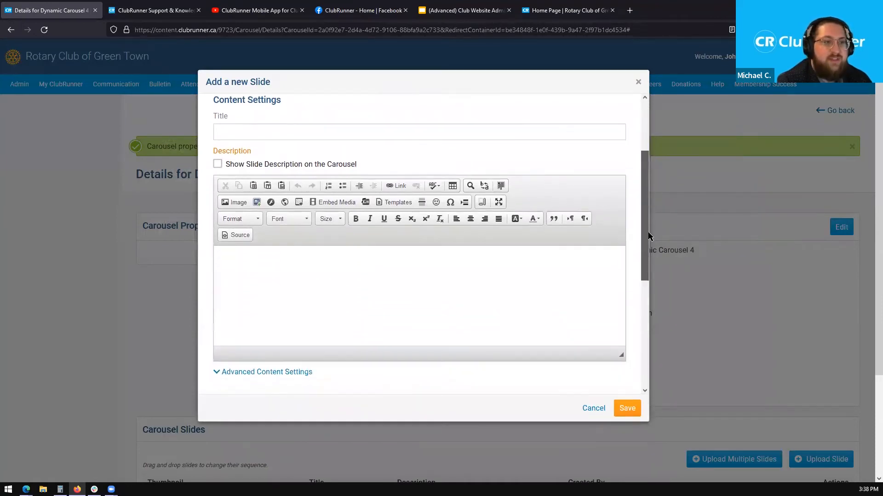
- Enter the slide title 'Carousel Slide 1' and description 'This is the carousel slide 1 description'
{"action": "left_click", "coordinate": [302, 131]}
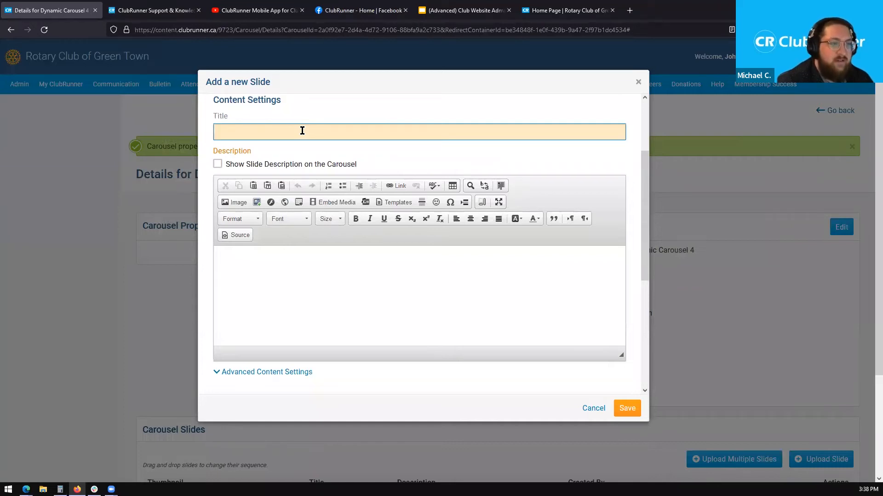
{"action": "type", "text": "Carousel Slide"}
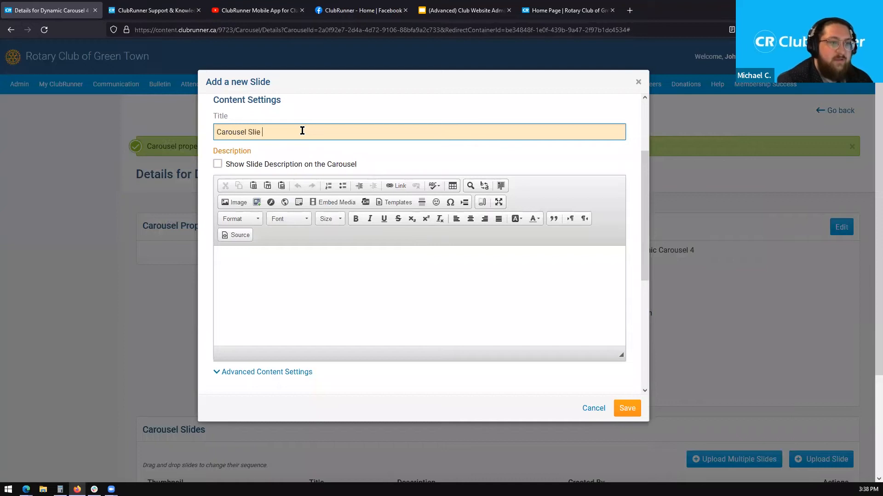
{"action": "type", "text": " 1"}
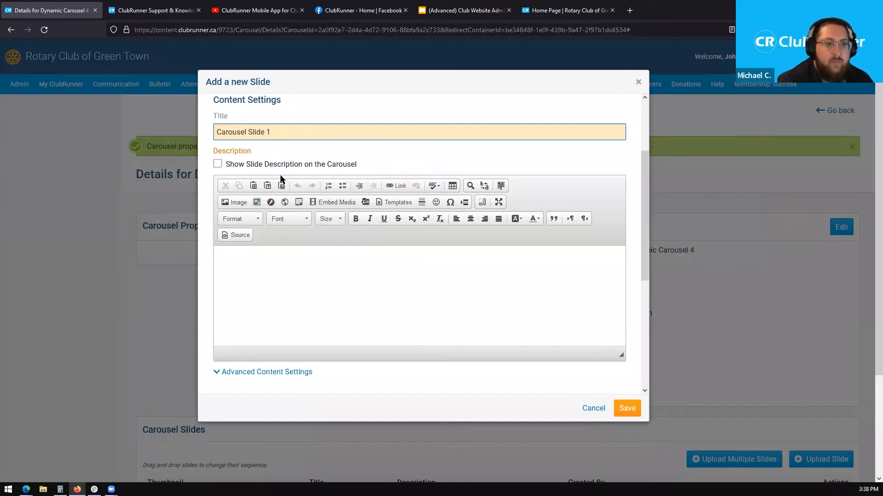
{"action": "left_click", "coordinate": [361, 287]}
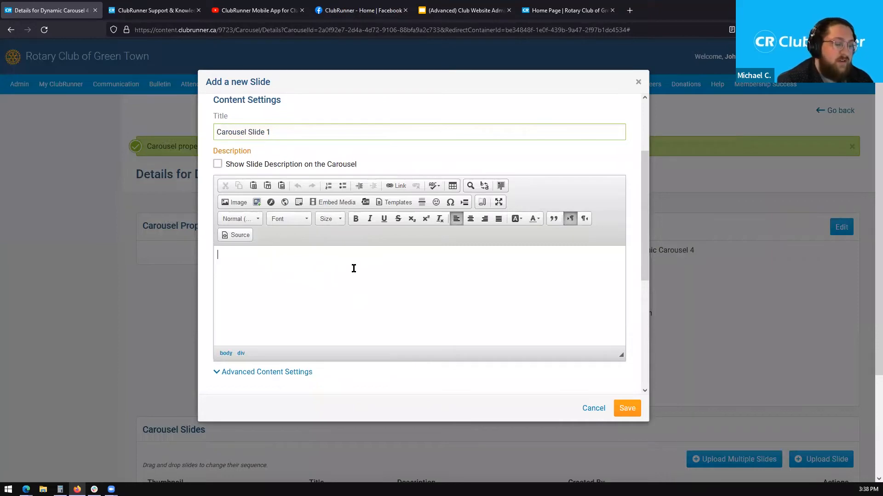
{"action": "type", "text": "Thi"}
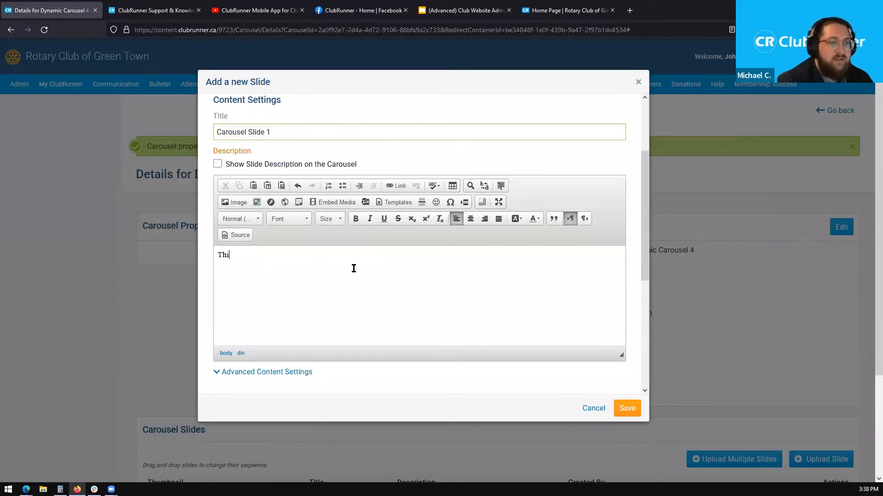
{"action": "type", "text": "s is the carousel slide 1 "}
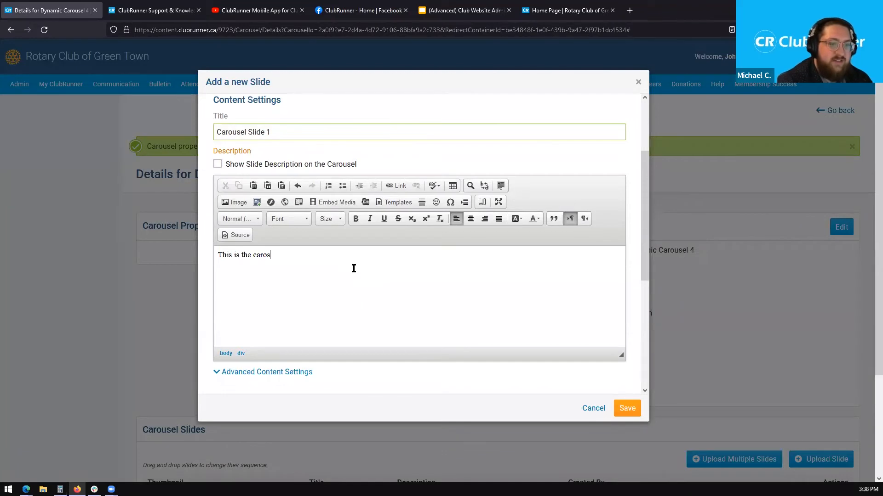
{"action": "type", "text": "description"}
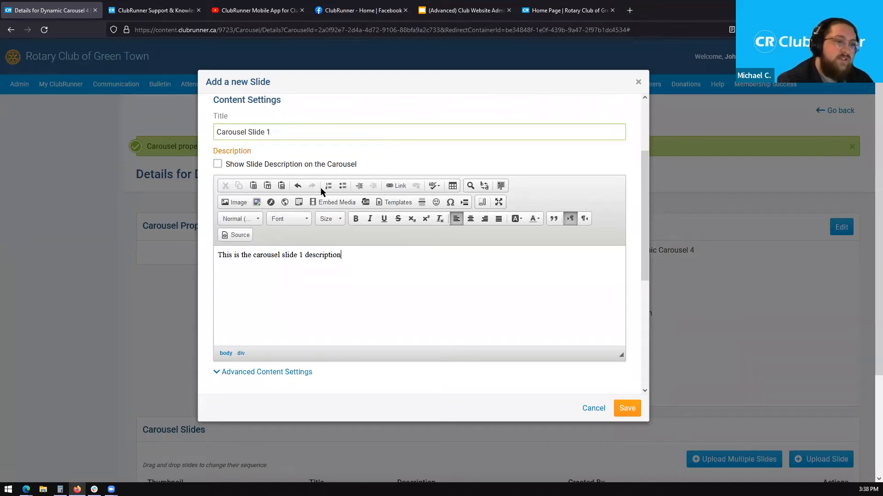
{"action": "left_click_drag", "start_coordinate": [368, 164], "coordinate": [238, 166]}
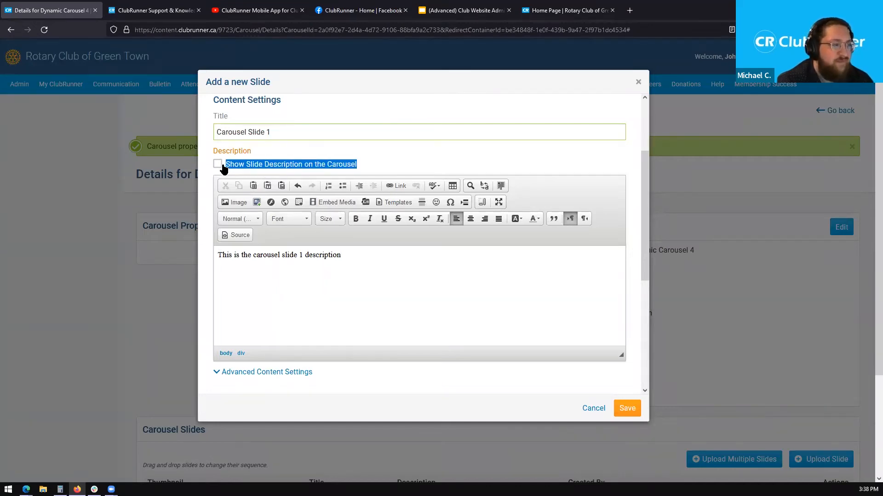
{"action": "left_click_drag", "start_coordinate": [645, 198], "coordinate": [655, 289]}
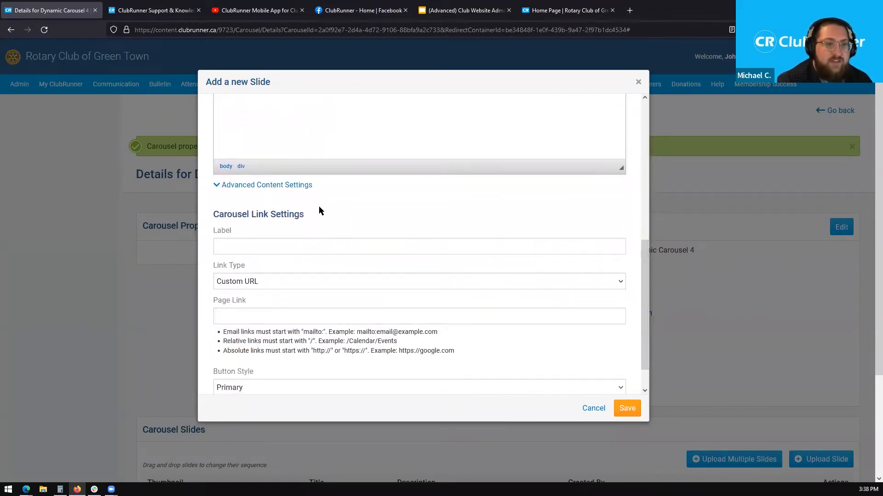
{"action": "scroll", "coordinate": [625, 258], "scroll_direction": "down", "scroll_amount": 2}
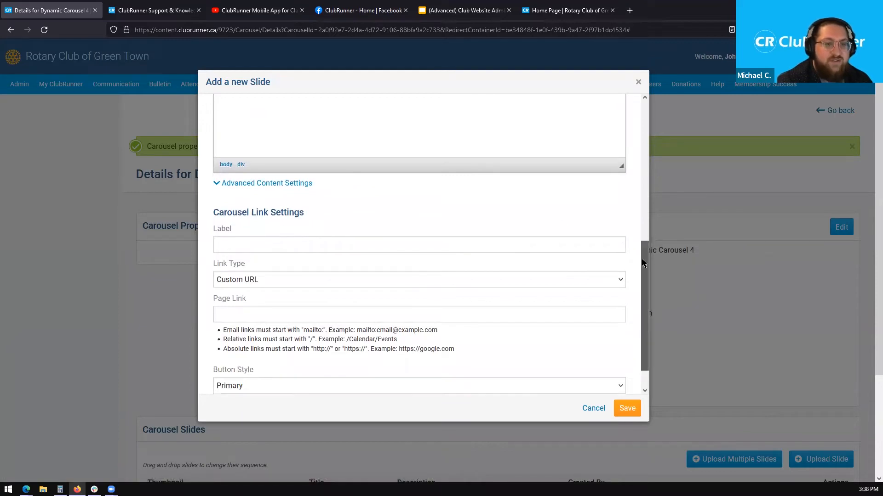
{"action": "left_click_drag", "start_coordinate": [213, 191], "coordinate": [344, 185]}
{"action": "left_click", "coordinate": [341, 184]}
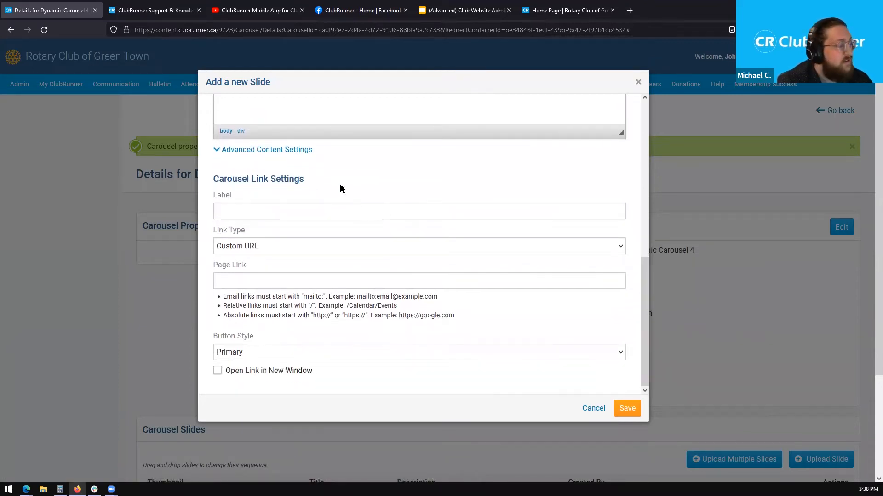
{"action": "left_click", "coordinate": [328, 212]}
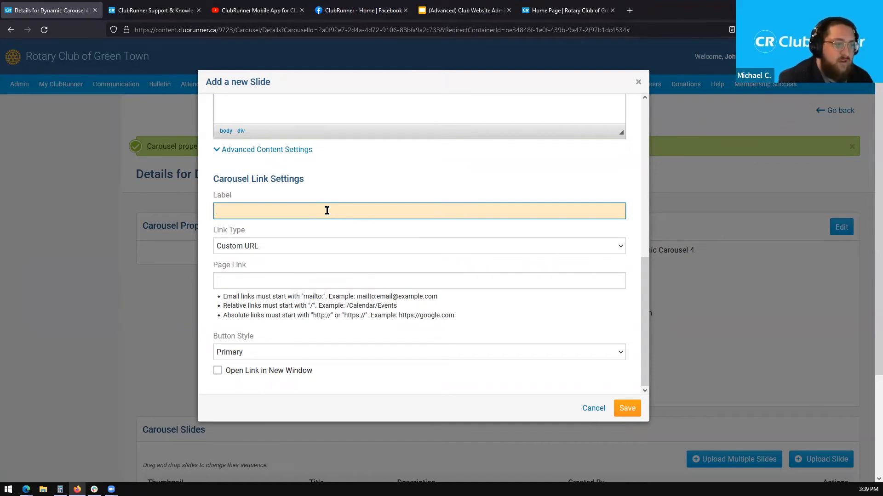
{"action": "type", "text": "ClubRunner"}
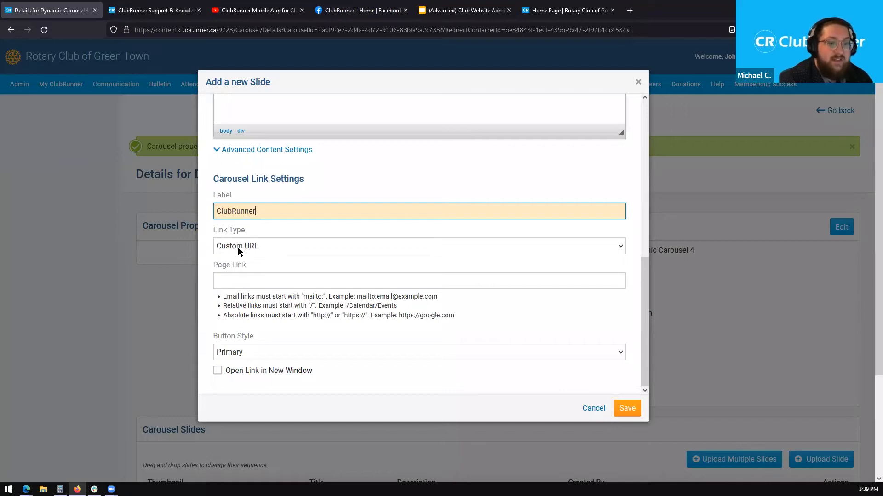
{"action": "left_click", "coordinate": [257, 248]}
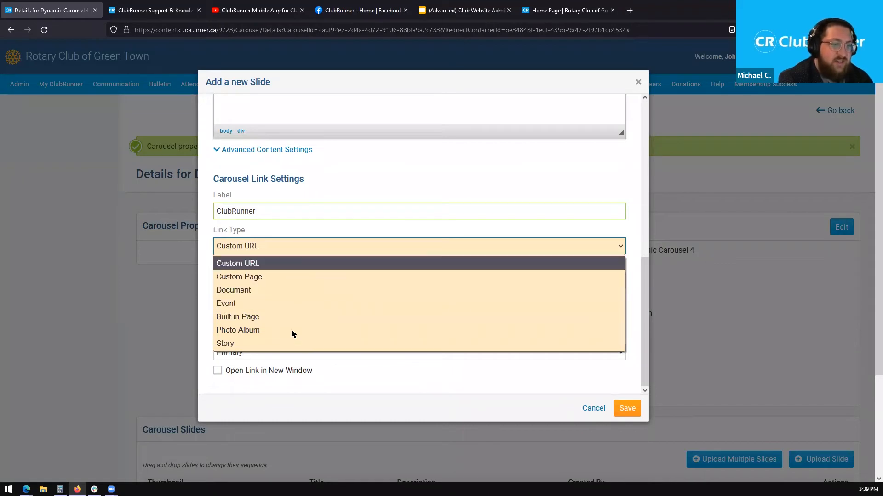
{"action": "left_click", "coordinate": [262, 265]}
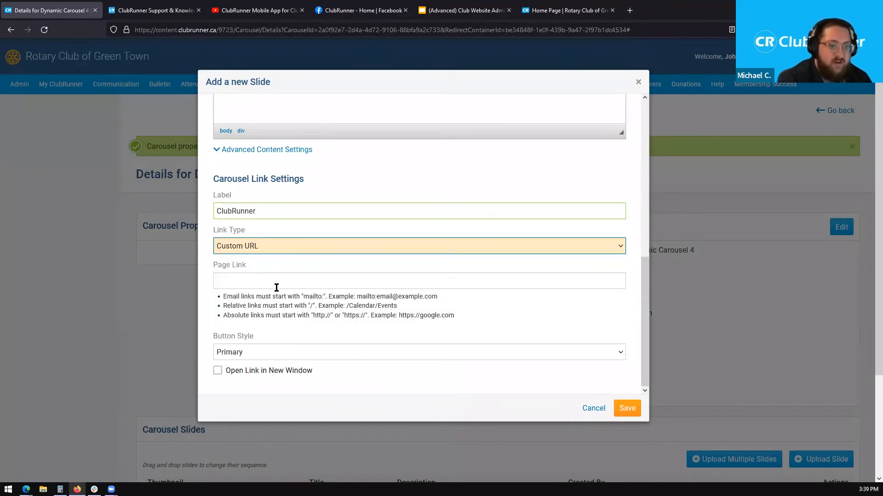
{"action": "left_click", "coordinate": [278, 282]}
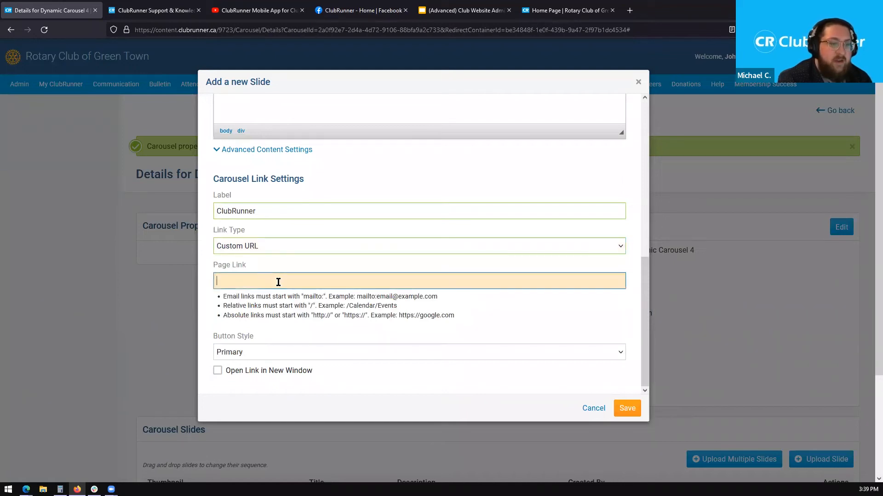
{"action": "type", "text": "ww"}
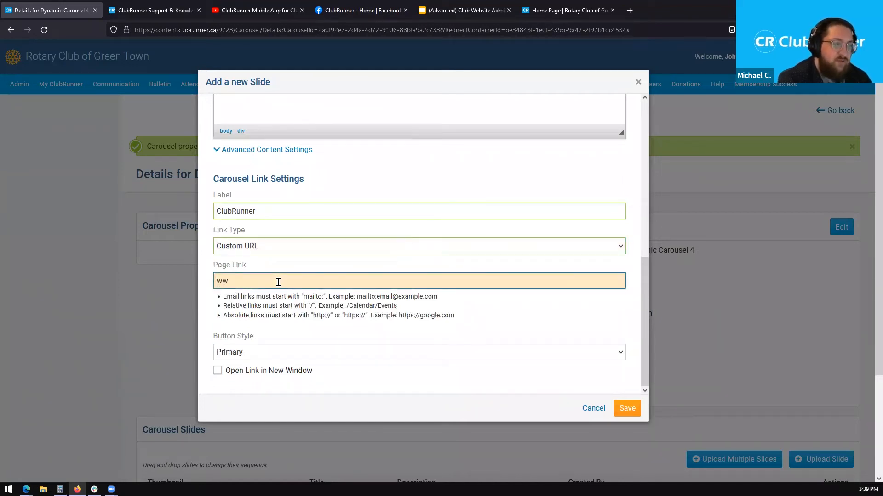
{"action": "type", "text": "w.clubrunnersupport.com"}
- Keep the Primary button style, make the link open in a new window, and save the slide
{"action": "scroll", "coordinate": [459, 323], "scroll_direction": "down", "scroll_amount": 1}
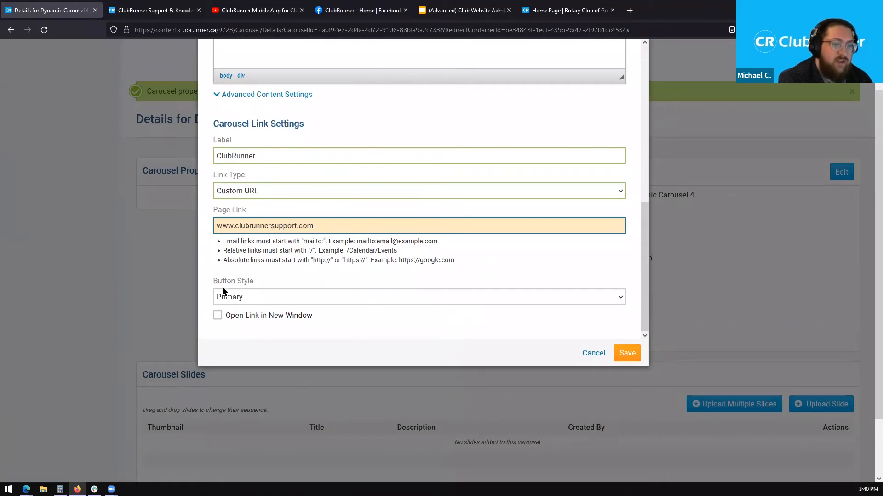
{"action": "left_click", "coordinate": [242, 298]}
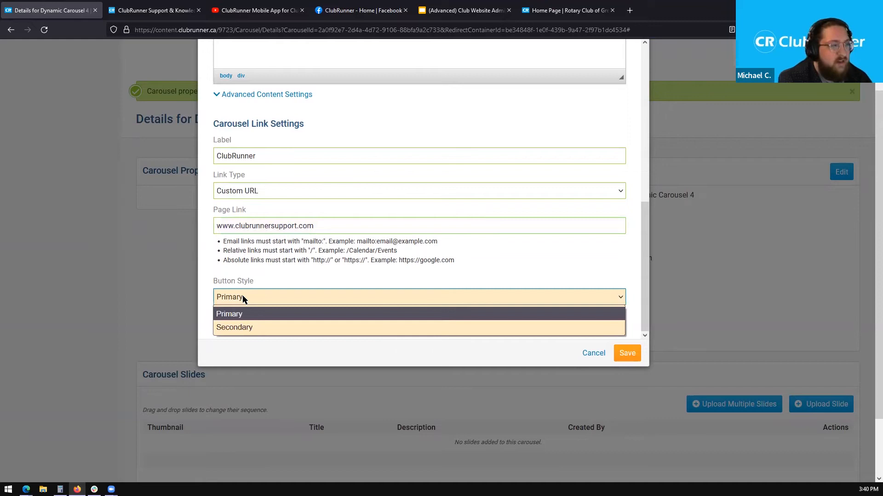
{"action": "left_click", "coordinate": [243, 299]}
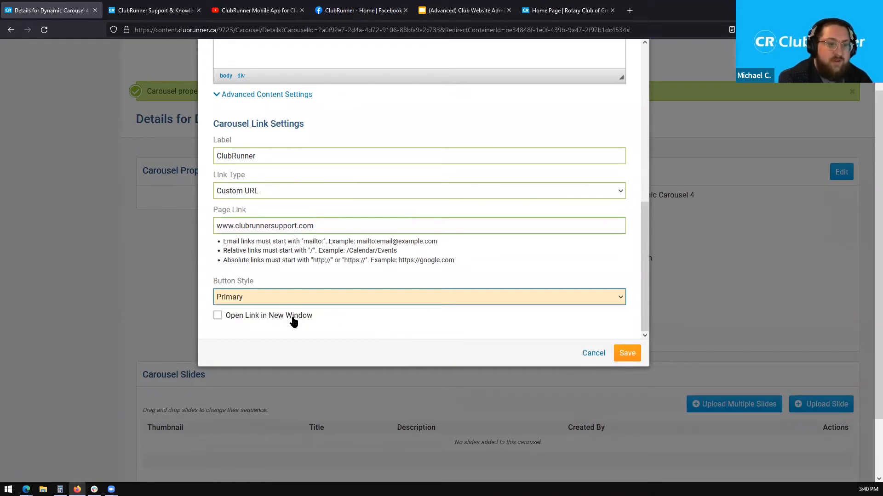
{"action": "left_click", "coordinate": [218, 316]}
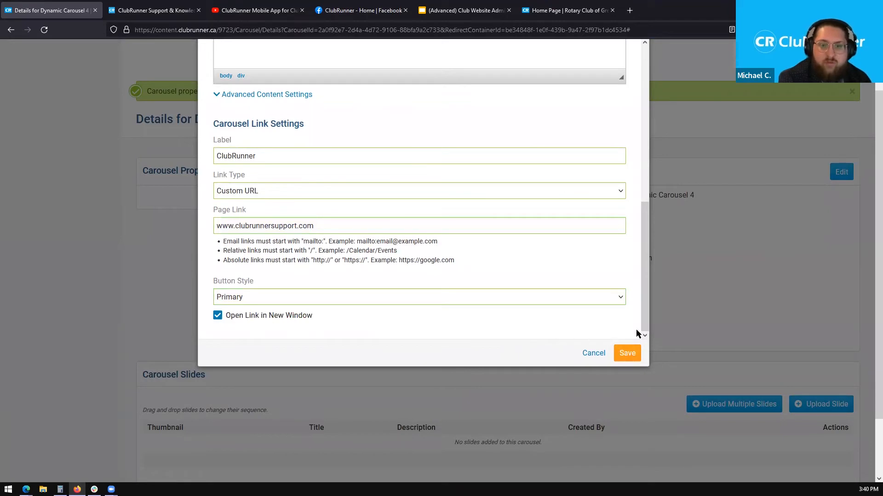
{"action": "left_click", "coordinate": [636, 356]}
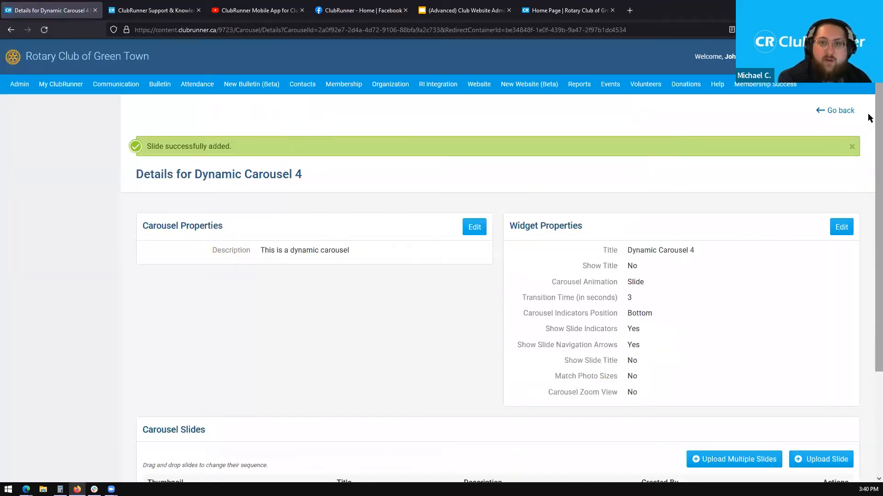
- Confirm Carousel Slide 1 is listed in the Carousel Slides table, then go back to the page designer
{"action": "scroll", "coordinate": [867, 221], "scroll_direction": "down", "scroll_amount": 3}
{"action": "left_click_drag", "start_coordinate": [325, 367], "coordinate": [493, 370]}
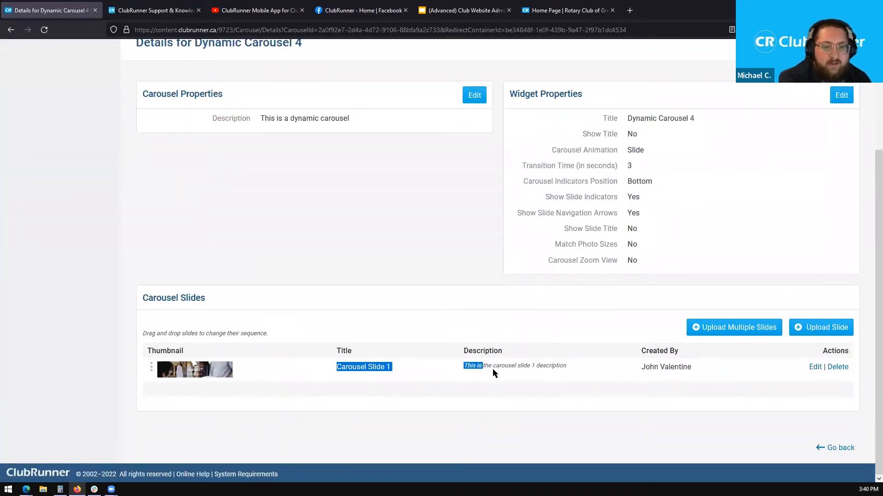
{"action": "left_click", "coordinate": [473, 370]}
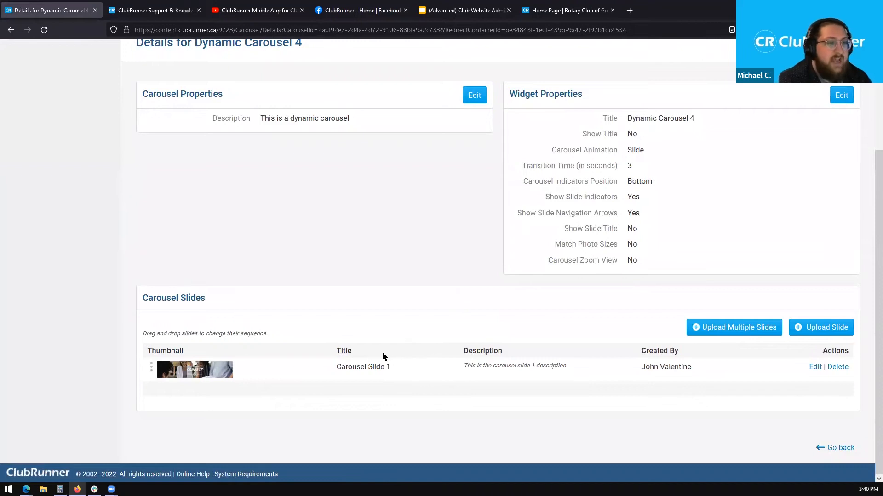
{"action": "left_click_drag", "start_coordinate": [315, 367], "coordinate": [478, 369]}
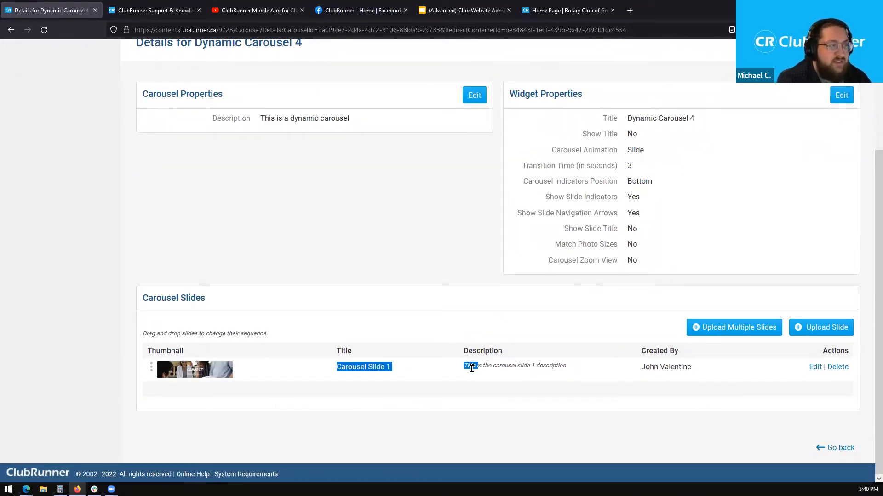
{"action": "scroll", "coordinate": [867, 239], "scroll_direction": "up", "scroll_amount": 4}
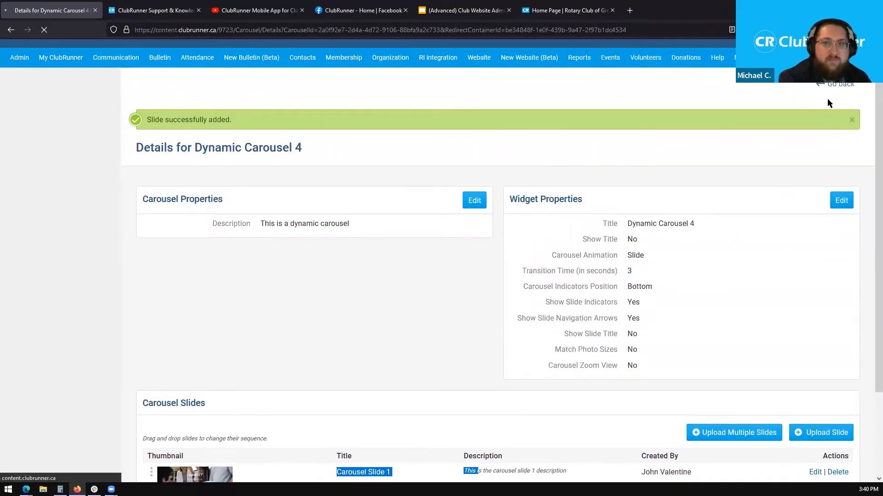
{"action": "left_click", "coordinate": [836, 88]}
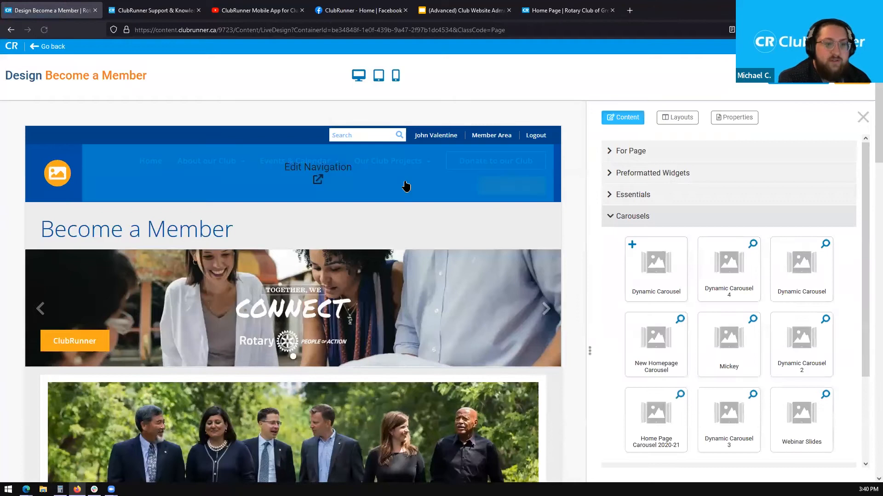
- Collapse the Carousels section in the Content panel
{"action": "scroll", "coordinate": [869, 133], "scroll_direction": "down", "scroll_amount": 2}
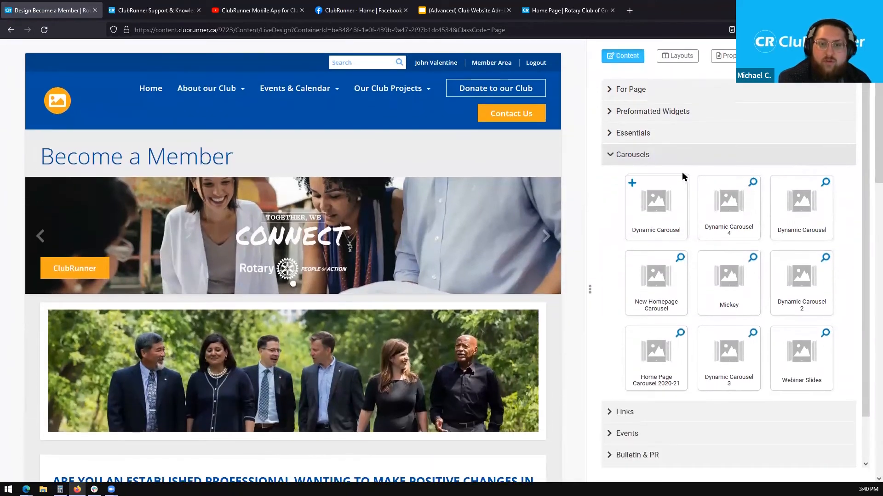
{"action": "left_click", "coordinate": [672, 157]}
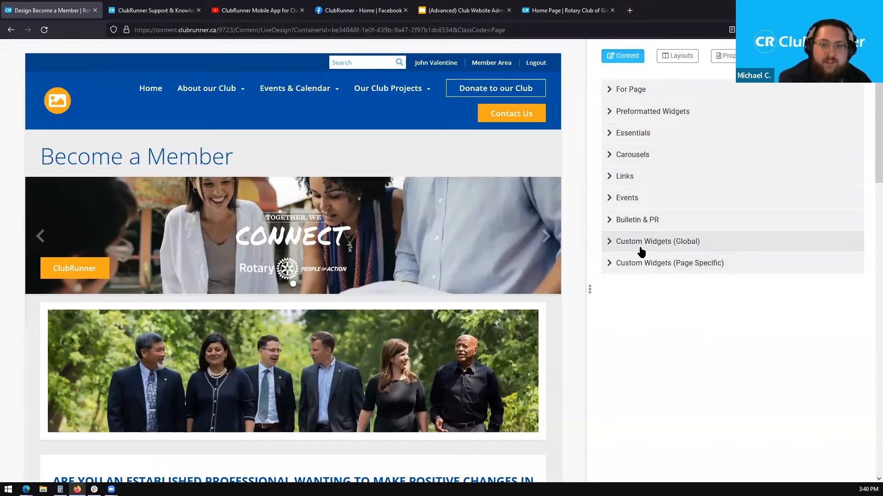
{"action": "left_click_drag", "start_coordinate": [641, 252], "coordinate": [654, 274]}
{"action": "left_click", "coordinate": [663, 286]}
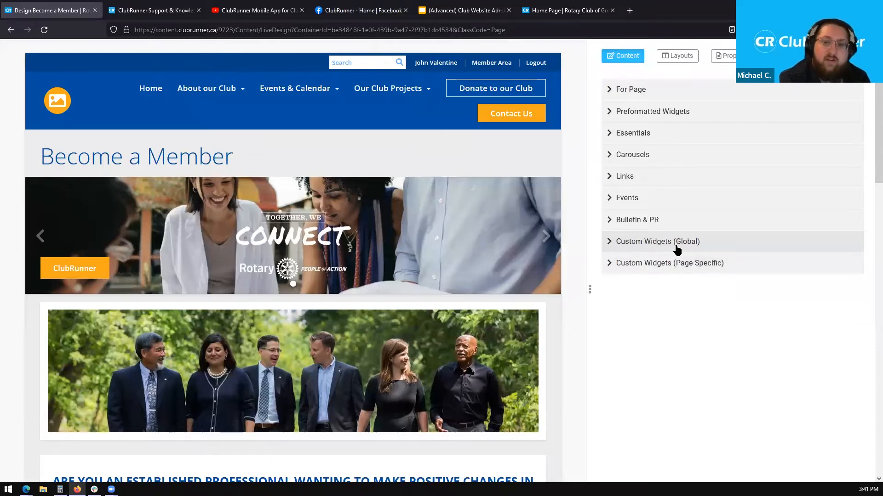
- Browse and collapse Custom Widgets (Global), then expand Custom Widgets (Page Specific)
{"action": "left_click", "coordinate": [674, 250]}
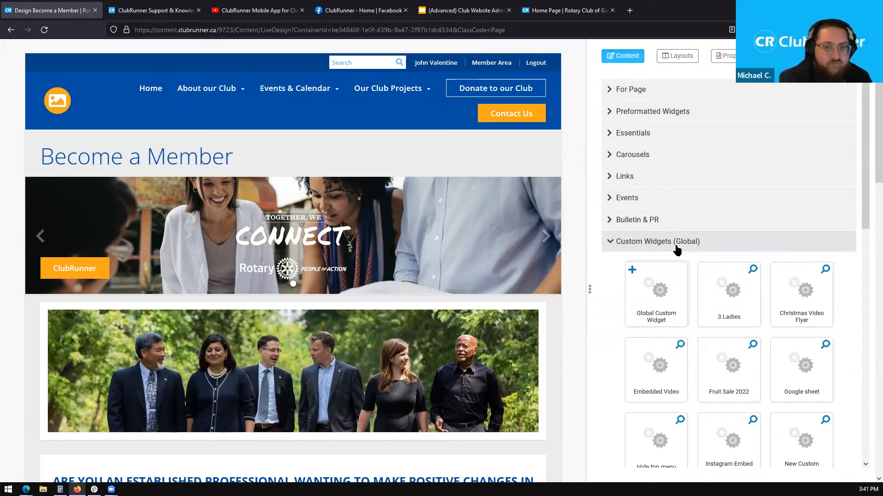
{"action": "triple_click", "coordinate": [673, 243]}
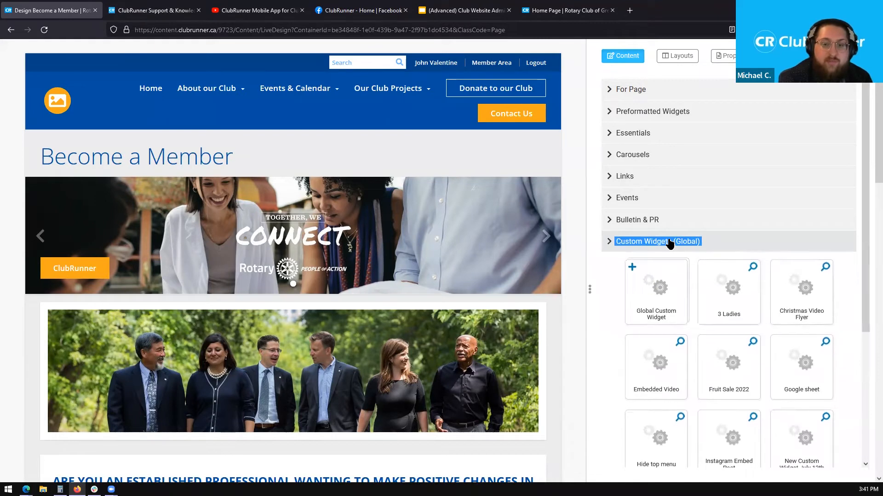
{"action": "left_click", "coordinate": [674, 242]}
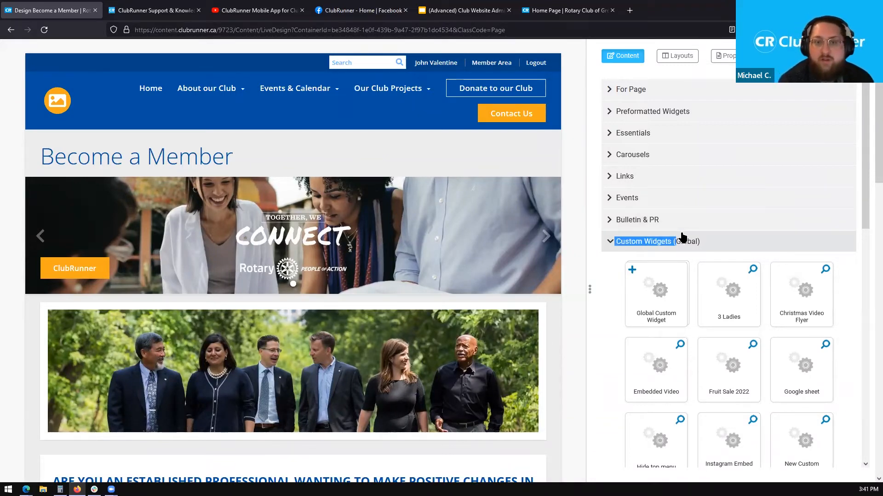
{"action": "left_click", "coordinate": [680, 239]}
{"action": "scroll", "coordinate": [868, 159], "scroll_direction": "down", "scroll_amount": 1}
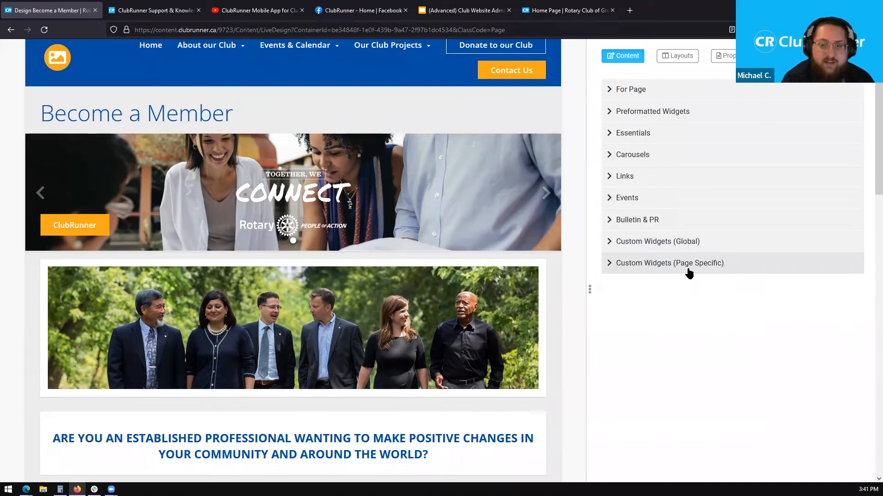
{"action": "left_click", "coordinate": [690, 273]}
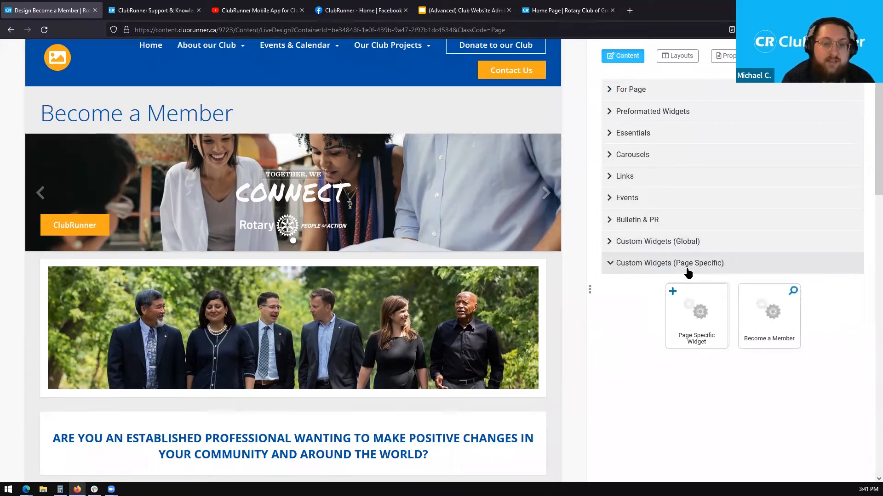
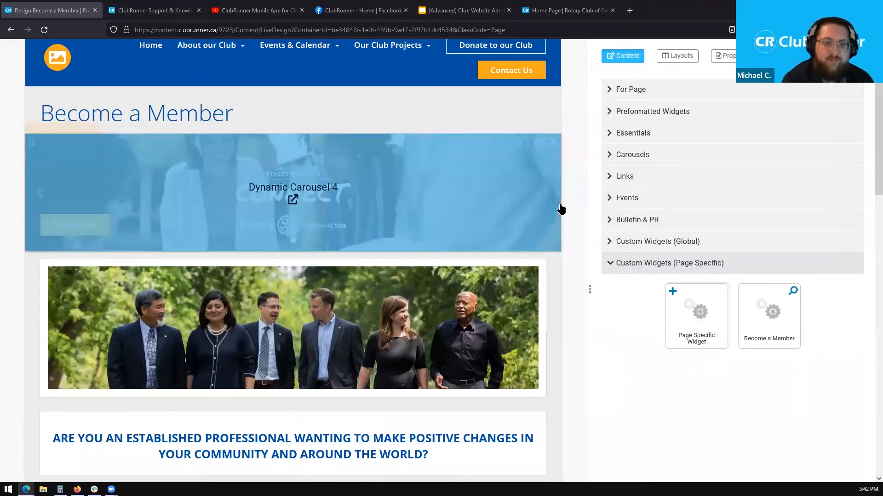
- Drop a Page Specific Widget into the Main column's DROP HERE zone, above the membership text
{"action": "scroll", "coordinate": [580, 205], "scroll_direction": "down", "scroll_amount": 4}
{"action": "scroll", "coordinate": [579, 230], "scroll_direction": "down", "scroll_amount": 1}
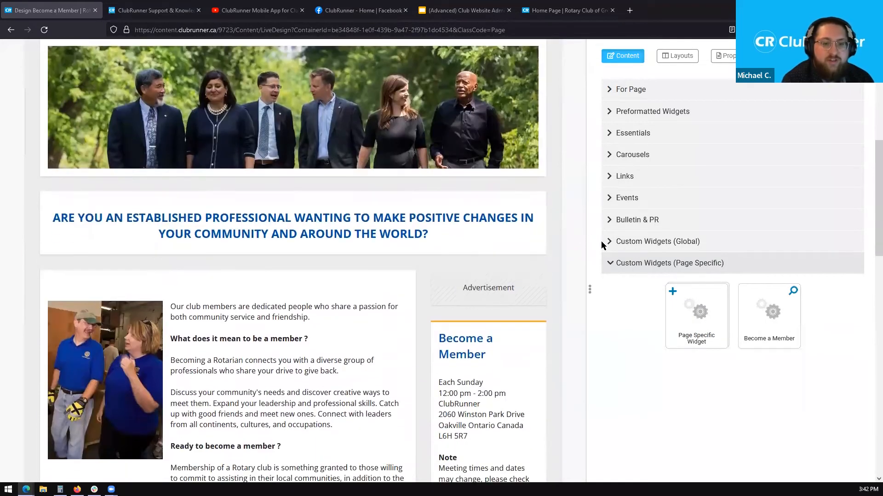
{"action": "left_click_drag", "start_coordinate": [700, 318], "coordinate": [265, 125]}
{"action": "scroll", "coordinate": [278, 303], "scroll_direction": "down", "scroll_amount": 5}
{"action": "scroll", "coordinate": [371, 275], "scroll_direction": "up", "scroll_amount": 3}
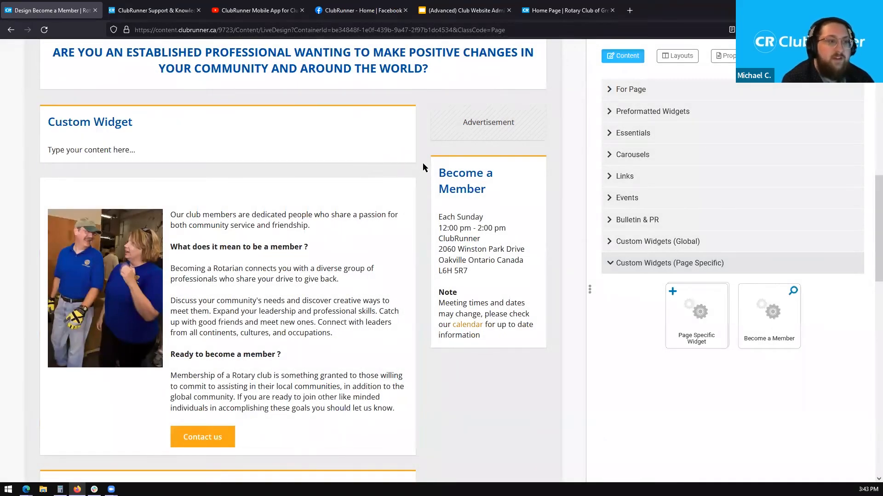
{"action": "scroll", "coordinate": [423, 167], "scroll_direction": "up", "scroll_amount": 1}
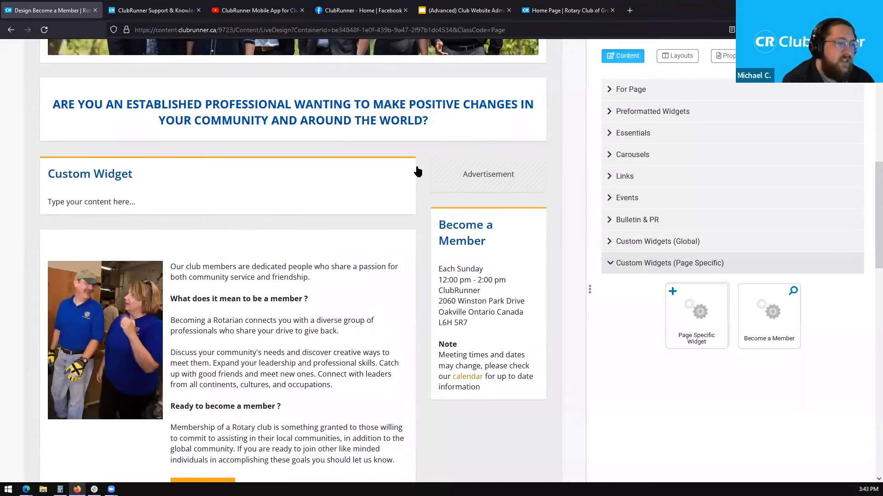
- Open the new widget's text for editing and select all the placeholder text
{"action": "left_click", "coordinate": [239, 198]}
{"action": "left_click", "coordinate": [417, 241]}
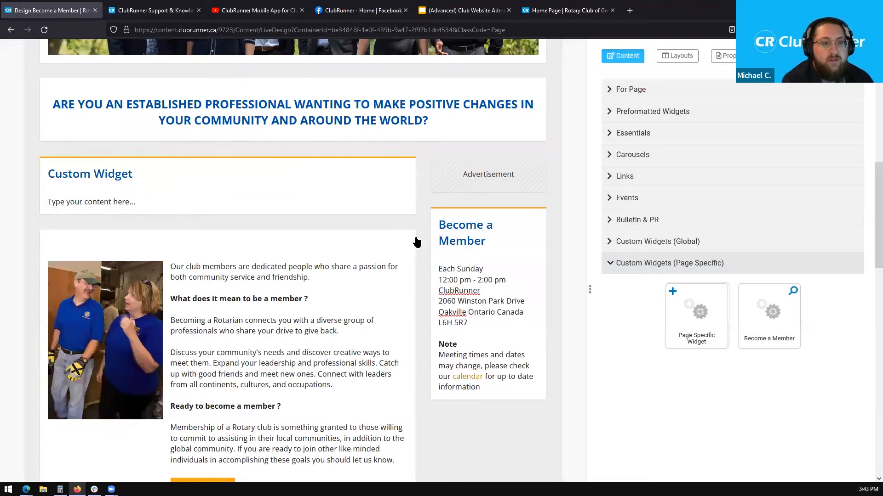
{"action": "left_click", "coordinate": [214, 194]}
{"action": "left_click_drag", "start_coordinate": [180, 202], "coordinate": [80, 199]}
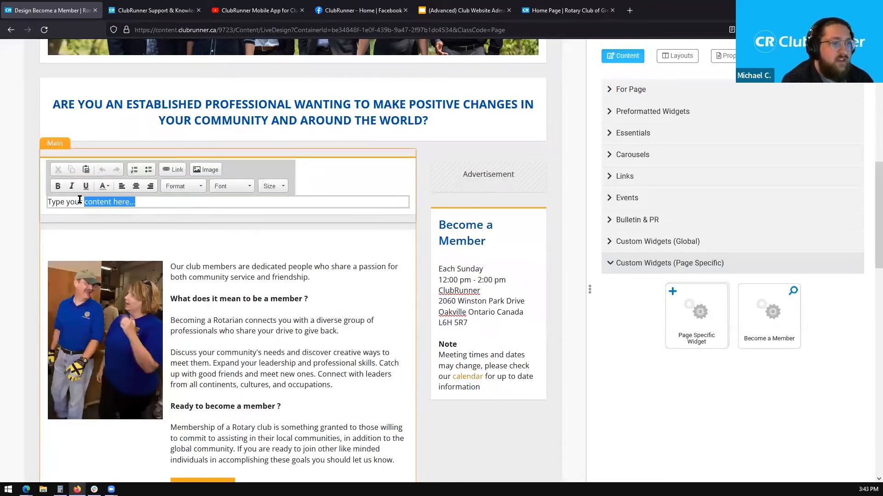
{"action": "left_click", "coordinate": [409, 214]}
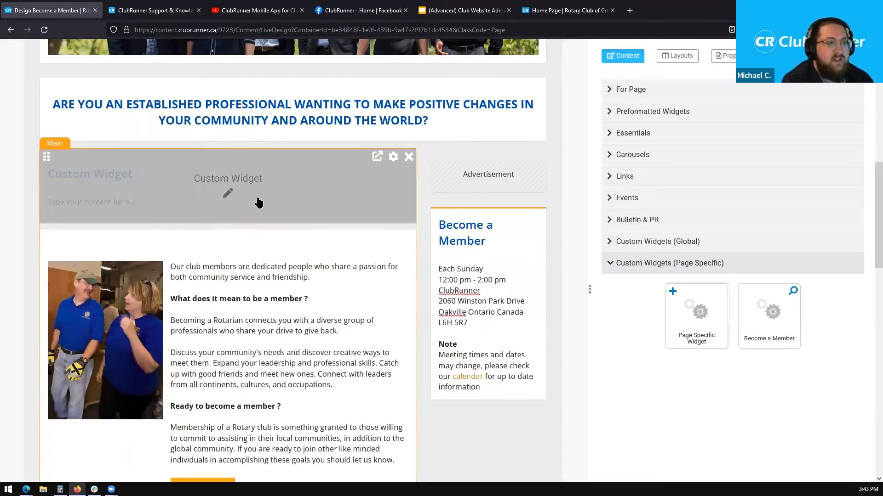
{"action": "left_click", "coordinate": [243, 195]}
{"action": "left_click_drag", "start_coordinate": [175, 203], "coordinate": [40, 202]}
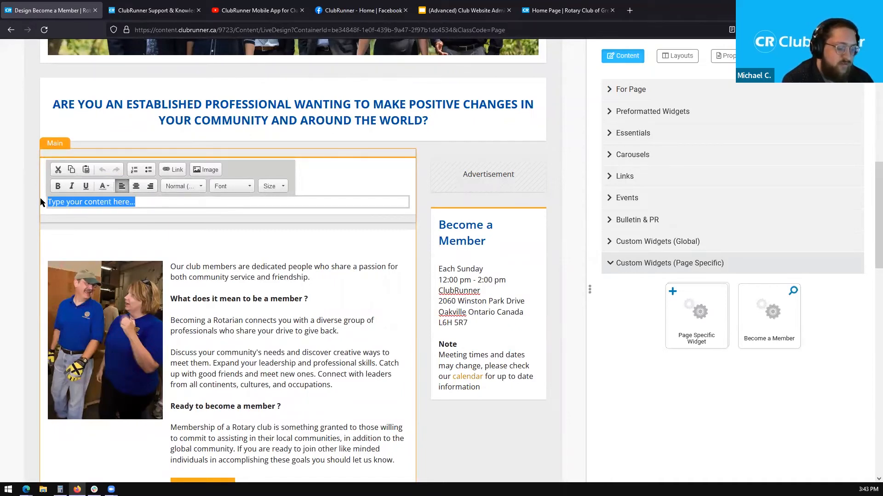
- Replace it with 'Welcome to the Club Website Admin Advanced training webinar!' and select the line
{"action": "type", "text": "B"}
{"action": "type", "text": "Wek"}
{"action": "type", "text": "come to the"}
{"action": "type", "text": " Club Website Admi"}
{"action": "type", "text": "n Advanced treaini"}
{"action": "key", "text": "BackSpace"}
{"action": "key", "text": "BackSpace"}
{"action": "key", "text": "BackSpace"}
{"action": "key", "text": "BackSpace"}
{"action": "key", "text": "BackSpace"}
{"action": "type", "text": "aining webinar!"}
{"action": "left_click_drag", "start_coordinate": [274, 203], "coordinate": [47, 203]}
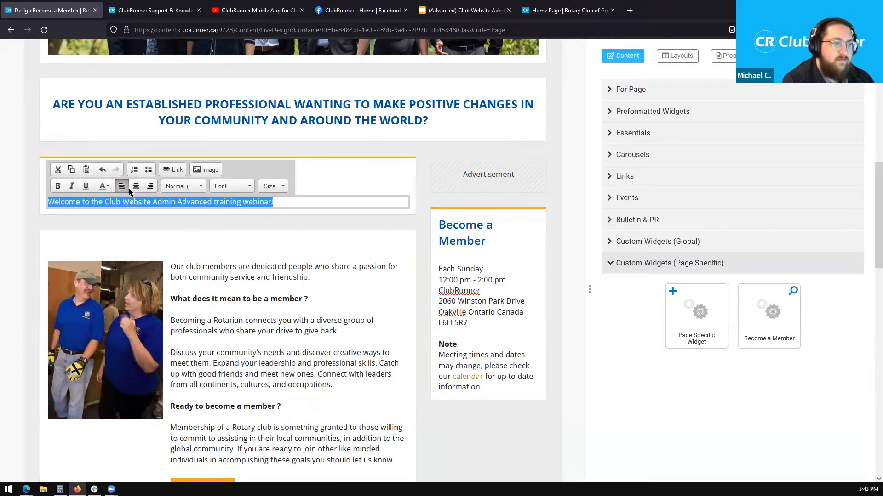
- Centre the welcome line, set its size to 36, and set the font to Impact
{"action": "left_click", "coordinate": [136, 187]}
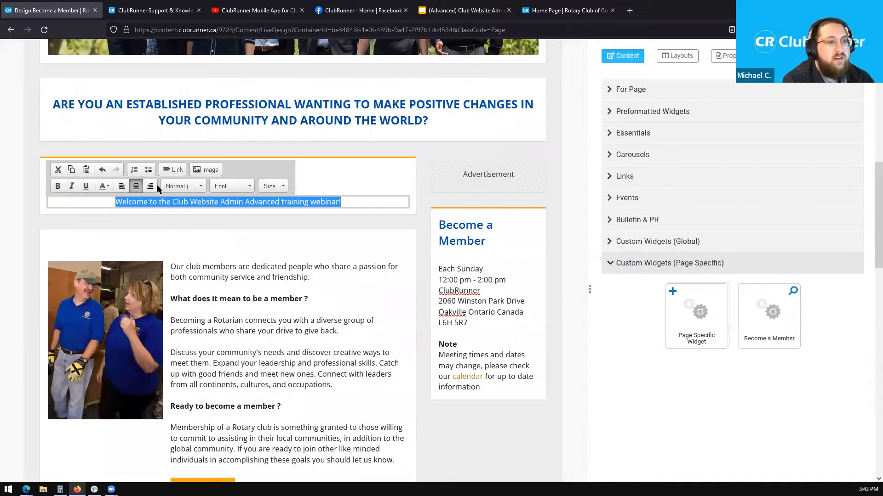
{"action": "left_click", "coordinate": [270, 186]}
{"action": "scroll", "coordinate": [274, 248], "scroll_direction": "down", "scroll_amount": 5}
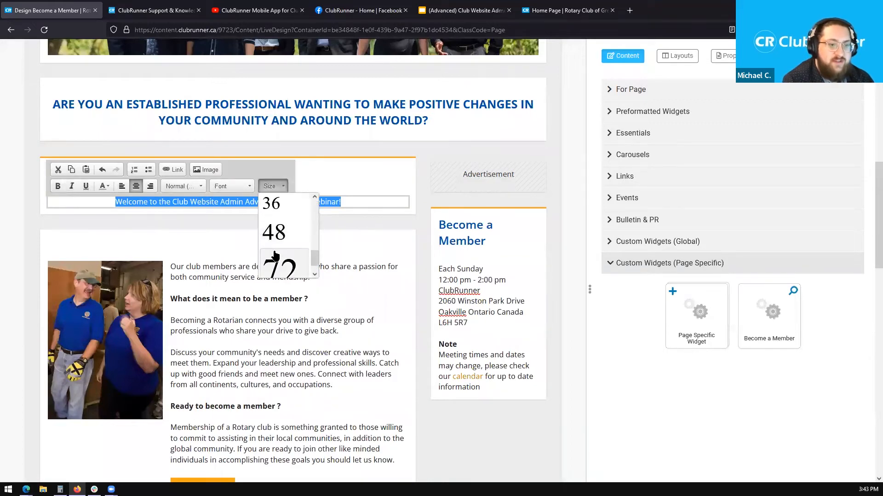
{"action": "scroll", "coordinate": [275, 254], "scroll_direction": "up", "scroll_amount": 2}
{"action": "left_click", "coordinate": [272, 254]}
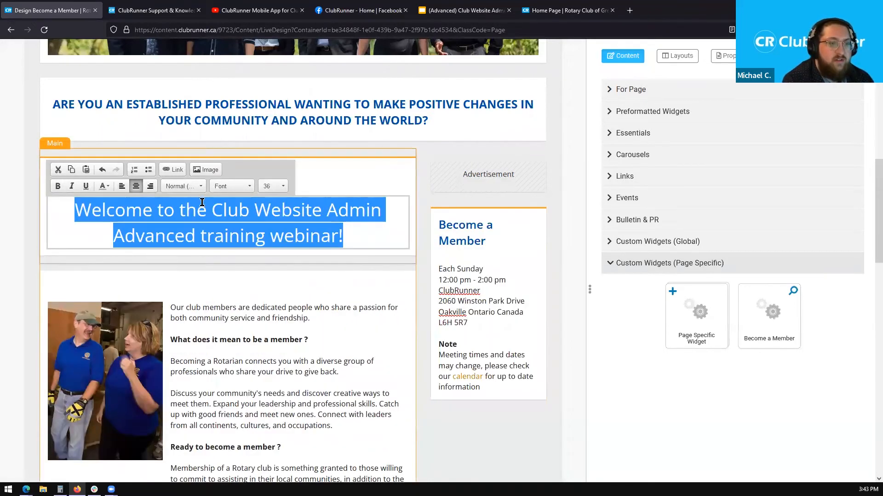
{"action": "left_click", "coordinate": [230, 185]}
{"action": "scroll", "coordinate": [241, 232], "scroll_direction": "up", "scroll_amount": 2}
{"action": "scroll", "coordinate": [242, 234], "scroll_direction": "down", "scroll_amount": 1}
{"action": "scroll", "coordinate": [239, 234], "scroll_direction": "up", "scroll_amount": 1}
{"action": "left_click", "coordinate": [240, 220]}
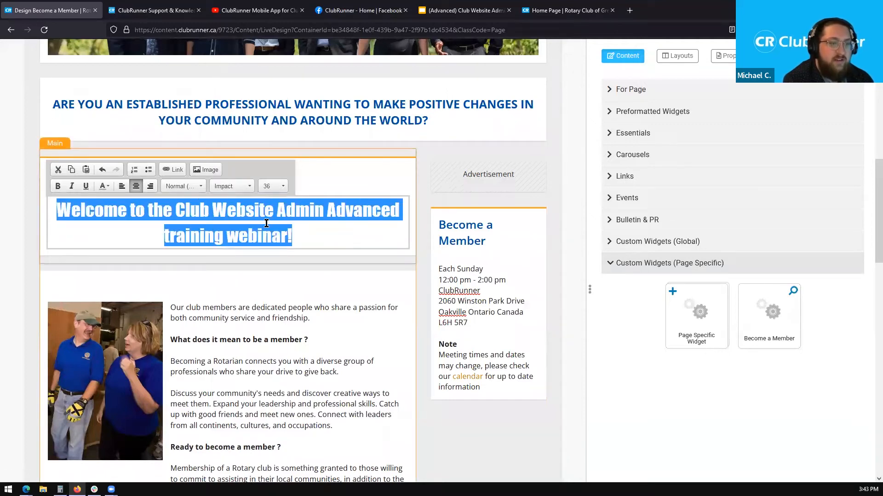
- Make the welcome line green, bold, italic and underlined, then close the editor
{"action": "left_click", "coordinate": [187, 186]}
{"action": "scroll", "coordinate": [192, 218], "scroll_direction": "up", "scroll_amount": 5}
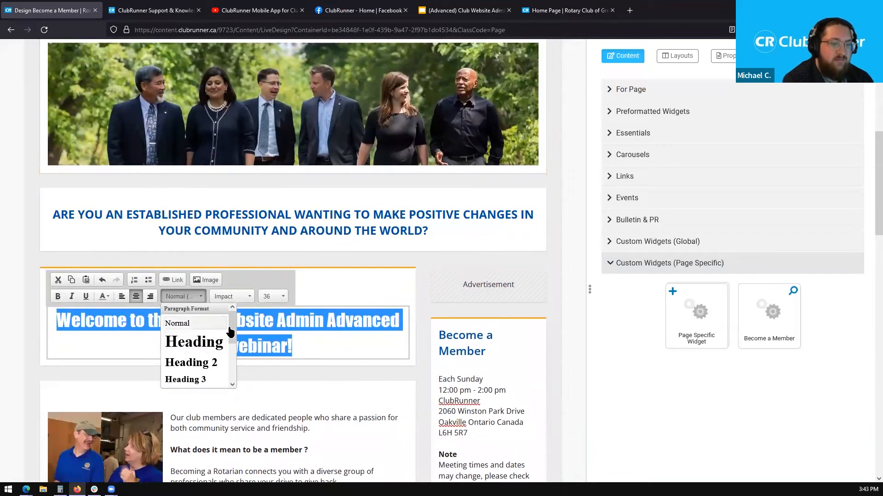
{"action": "left_click_drag", "start_coordinate": [231, 331], "coordinate": [234, 366]}
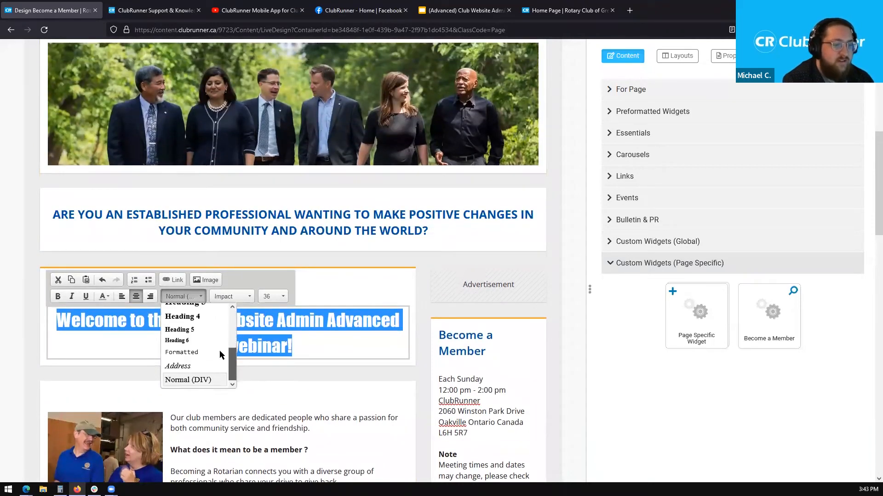
{"action": "left_click", "coordinate": [106, 299]}
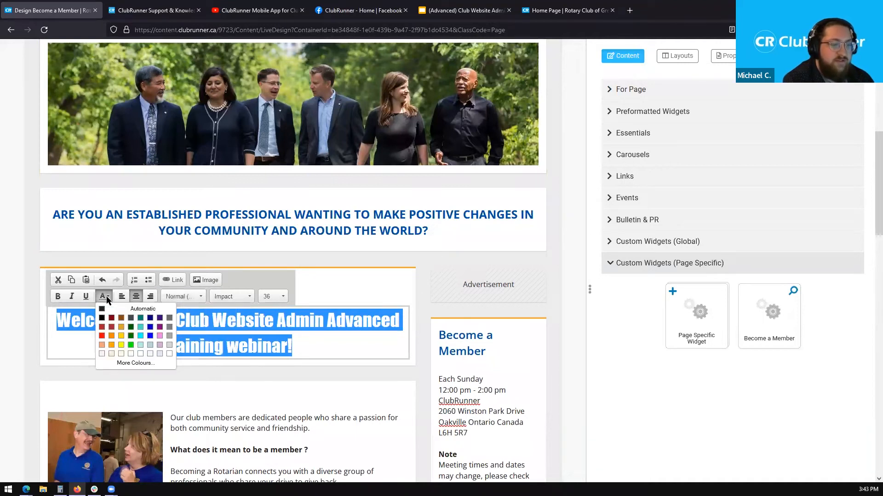
{"action": "left_click", "coordinate": [129, 326]}
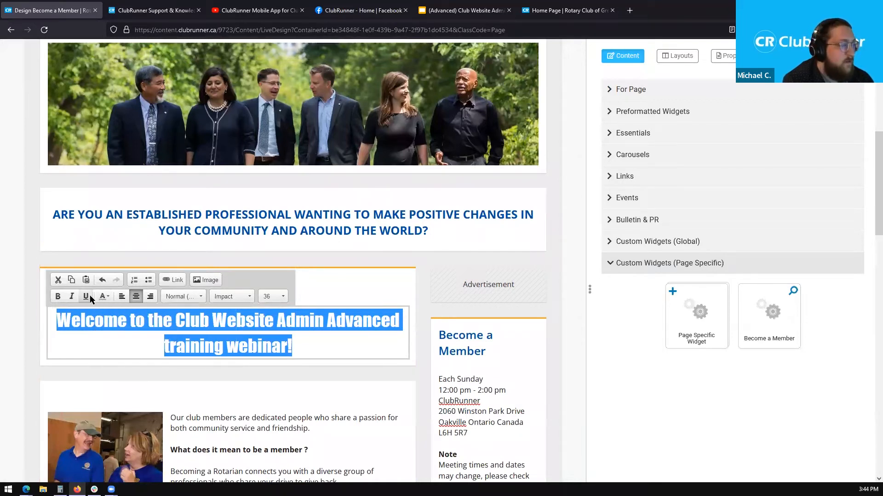
{"action": "left_click", "coordinate": [59, 297]}
{"action": "left_click", "coordinate": [71, 297]}
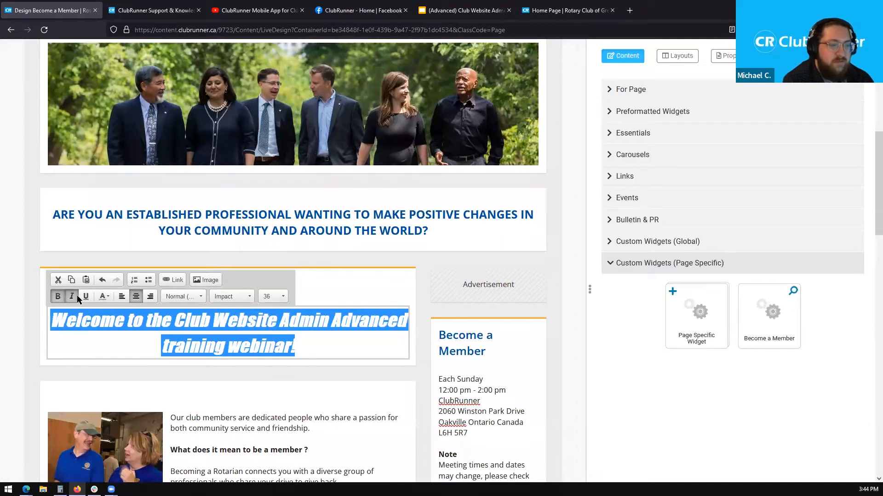
{"action": "left_click", "coordinate": [84, 296]}
{"action": "left_click", "coordinate": [338, 303]}
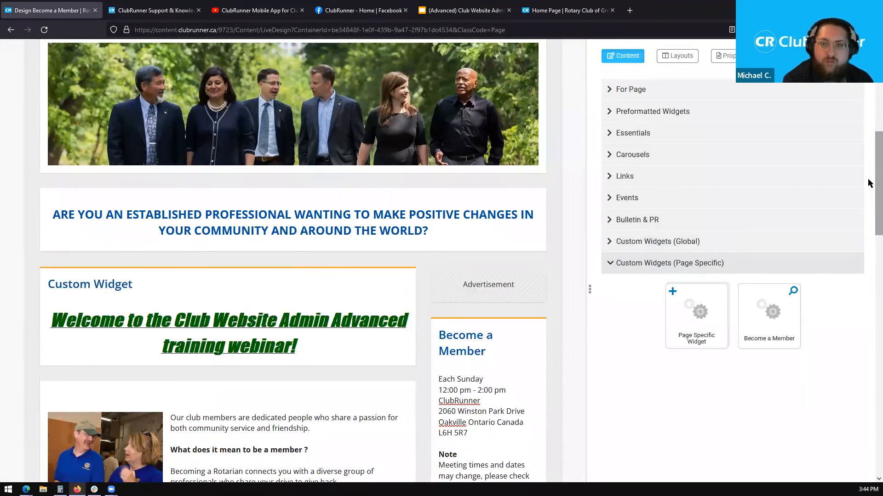
{"action": "scroll", "coordinate": [869, 181], "scroll_direction": "down", "scroll_amount": 2}
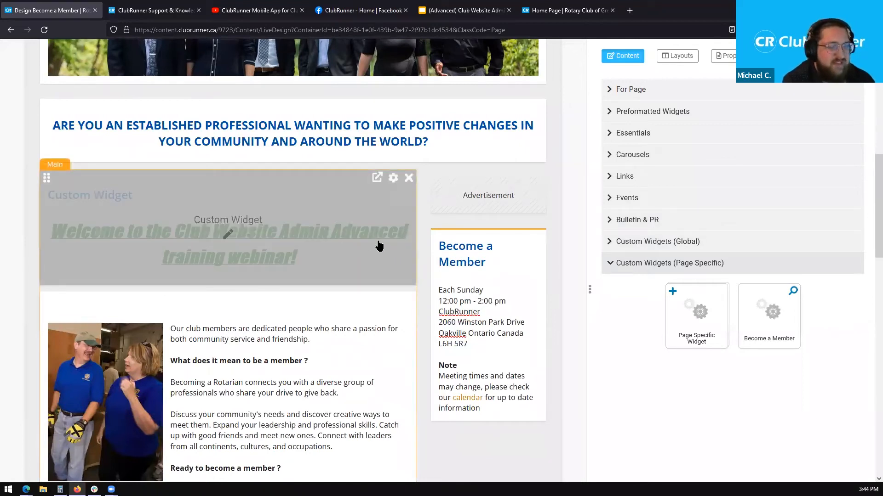
- Open the custom widget's Draft vs. Live edit page, comparing the styled draft with the published placeholder
{"action": "left_click", "coordinate": [354, 251]}
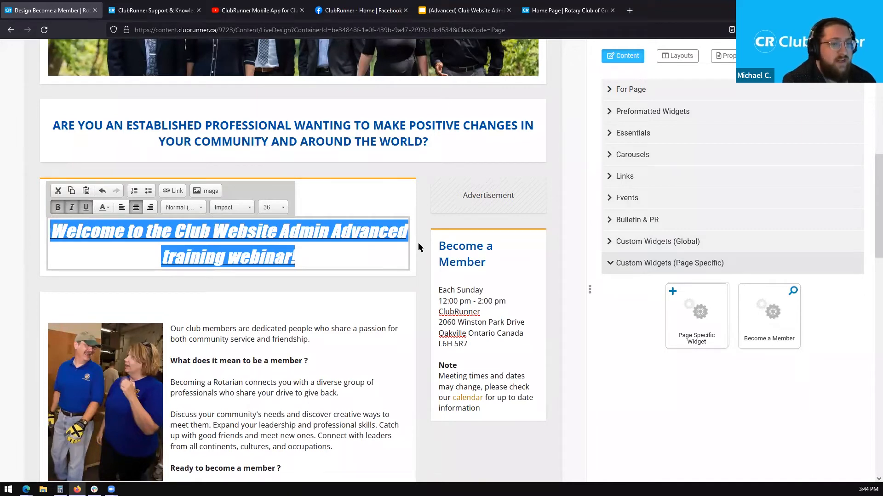
{"action": "left_click", "coordinate": [418, 247]}
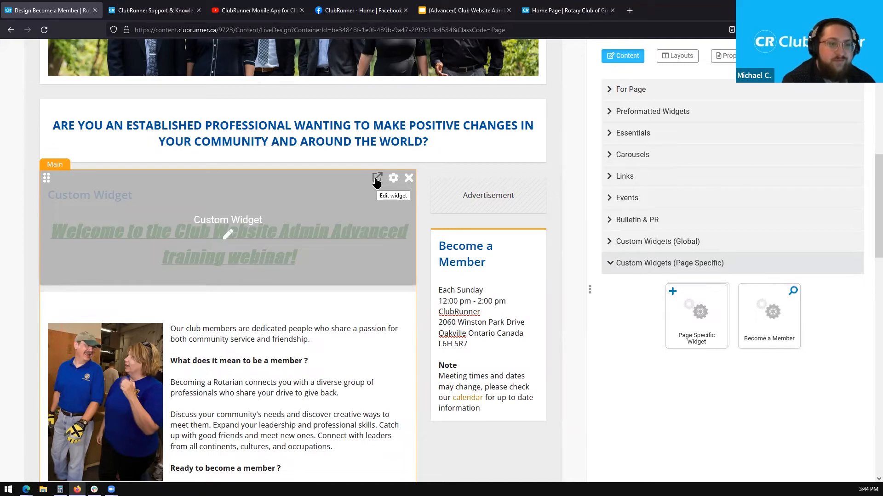
{"action": "left_click", "coordinate": [376, 180]}
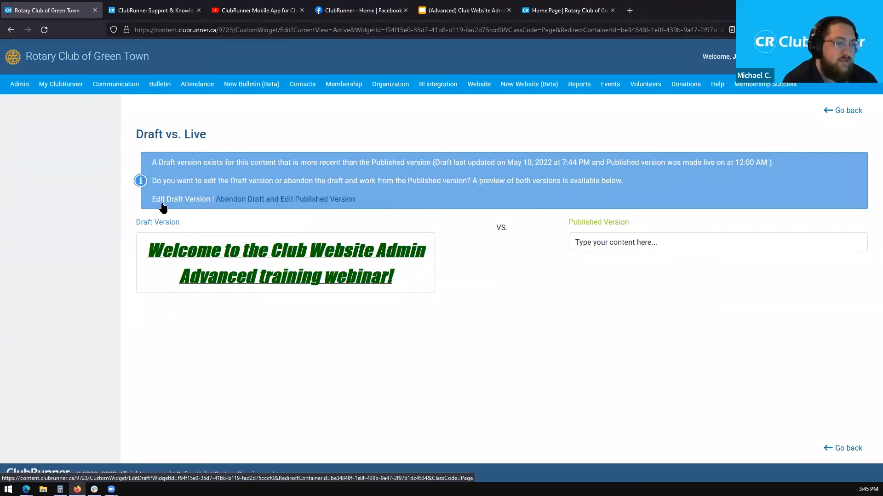
- Continue with the draft version and retitle the widget 'Webinar Custom Widget'
{"action": "left_click", "coordinate": [186, 203]}
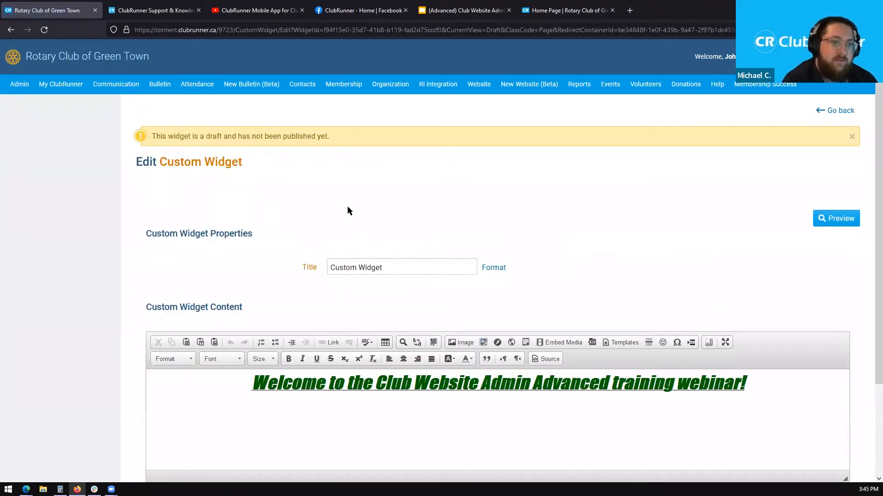
{"action": "scroll", "coordinate": [869, 151], "scroll_direction": "down", "scroll_amount": 3}
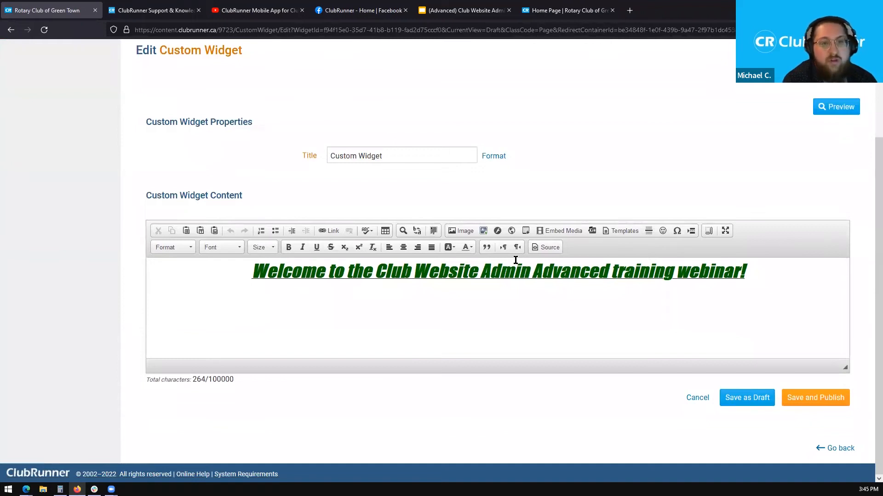
{"action": "left_click_drag", "start_coordinate": [406, 156], "coordinate": [258, 153]}
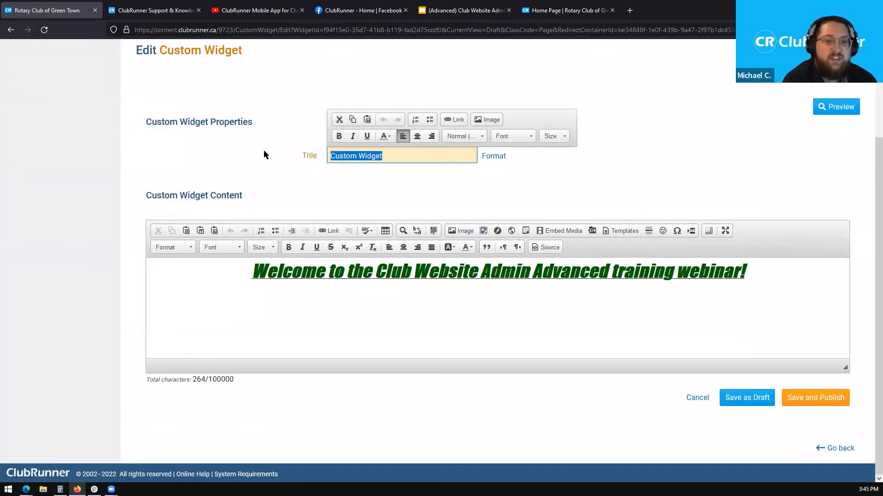
{"action": "type", "text": "Webinar C"}
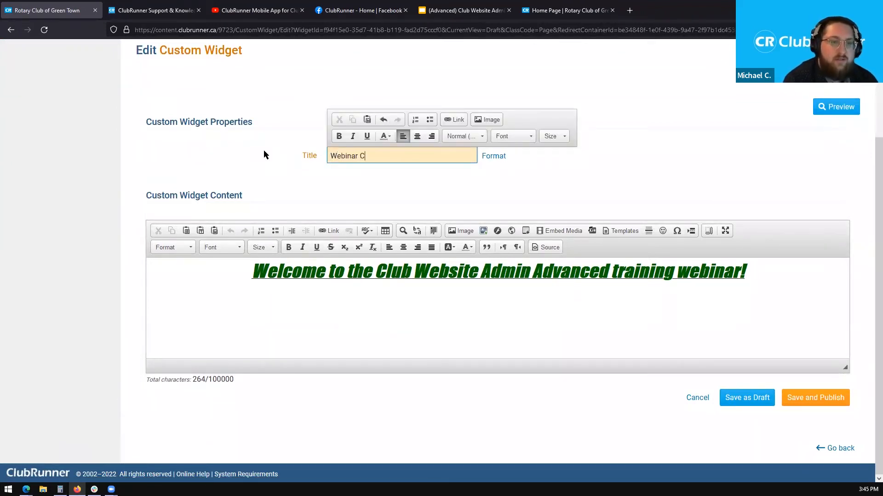
{"action": "type", "text": "ustom Widget"}
{"action": "left_click", "coordinate": [264, 156]}
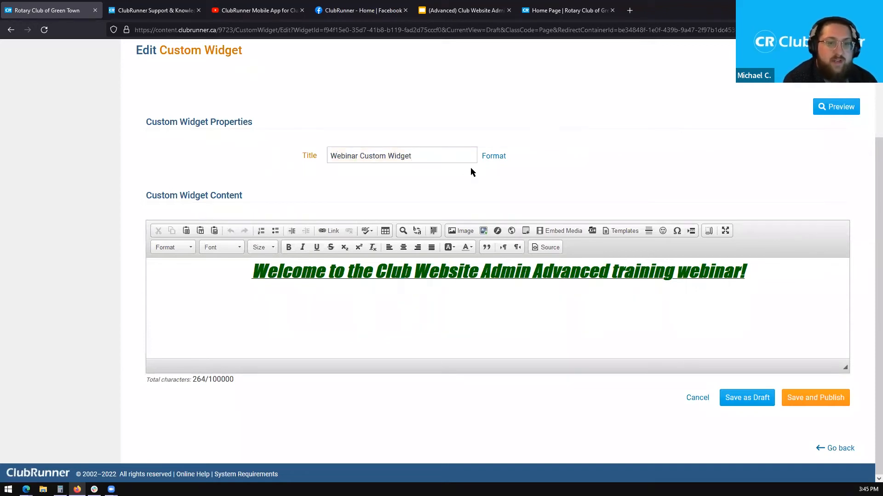
{"action": "left_click_drag", "start_coordinate": [458, 157], "coordinate": [332, 165]}
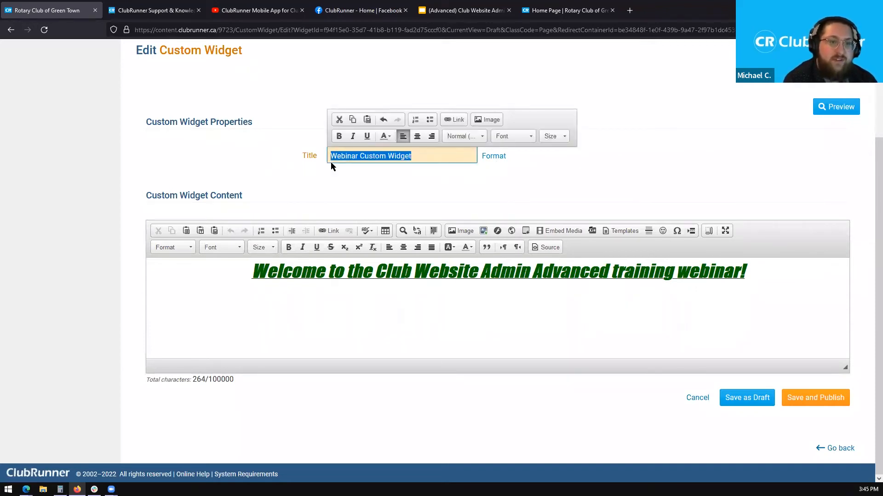
{"action": "left_click", "coordinate": [411, 193]}
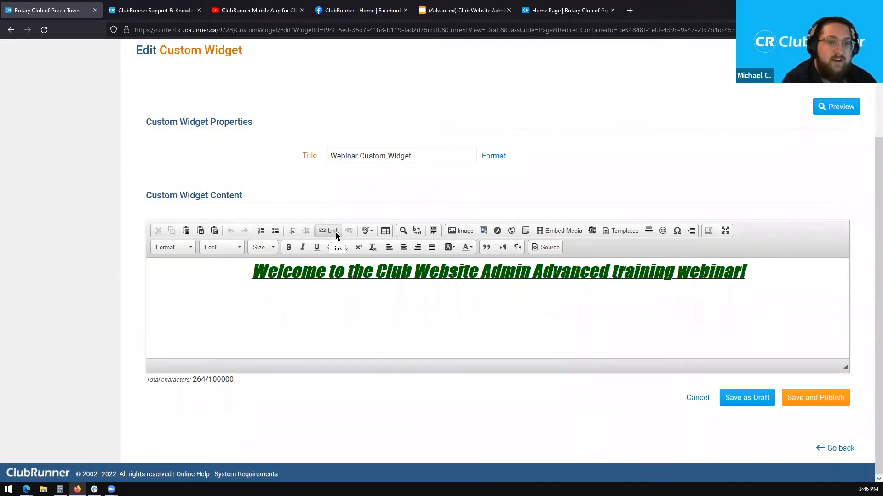
- Insert an empty line after the welcome heading in the widget content, bringing the count to 358 characters
{"action": "left_click", "coordinate": [366, 232]}
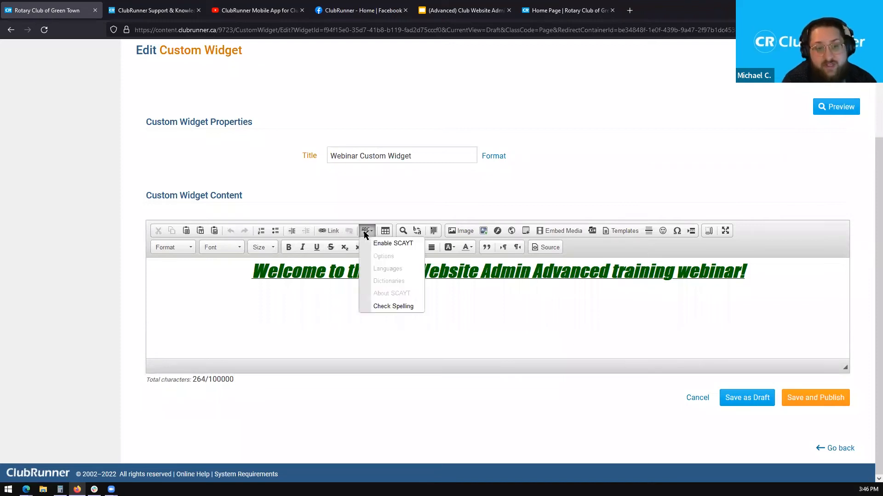
{"action": "left_click", "coordinate": [389, 216]}
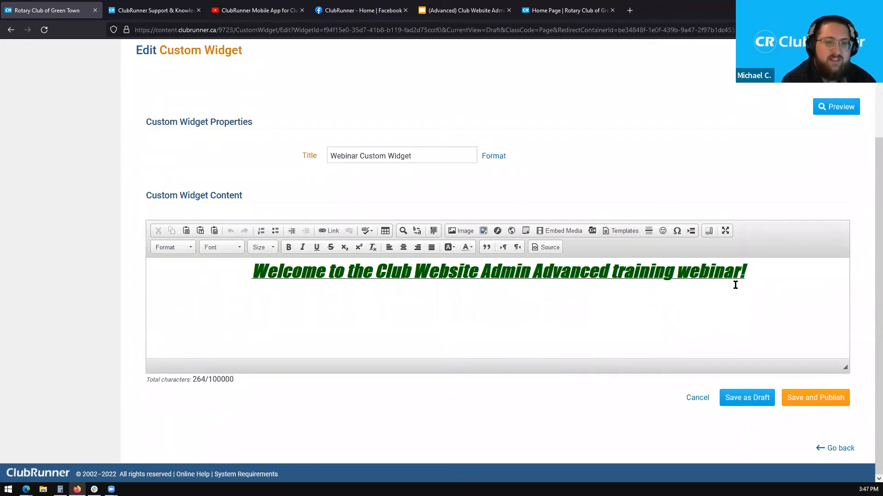
{"action": "left_click_drag", "start_coordinate": [788, 274], "coordinate": [234, 280]}
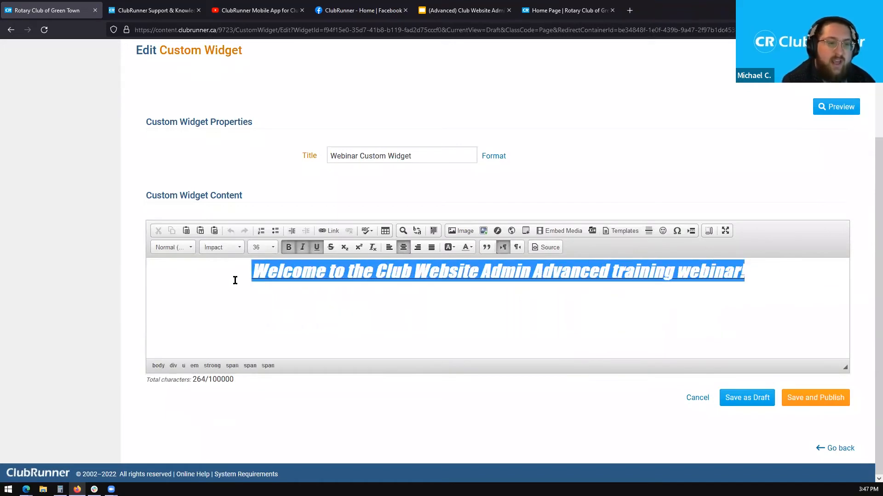
{"action": "left_click", "coordinate": [413, 302]}
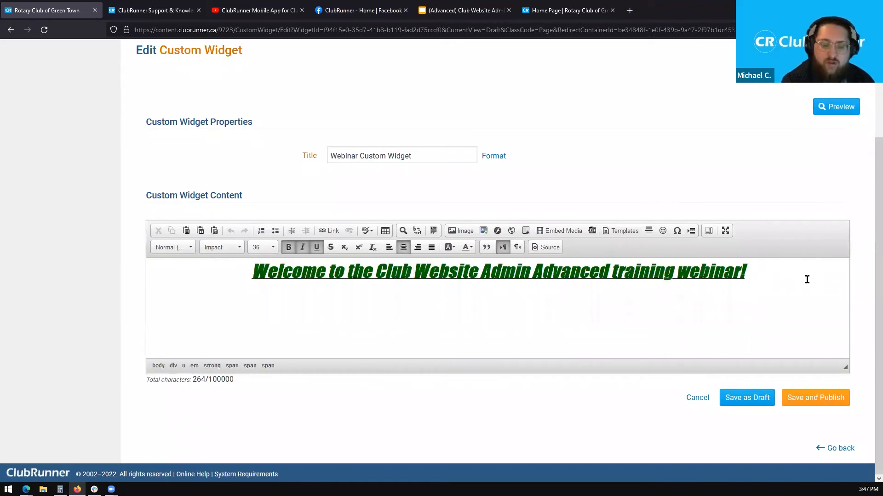
{"action": "key", "text": "Return"}
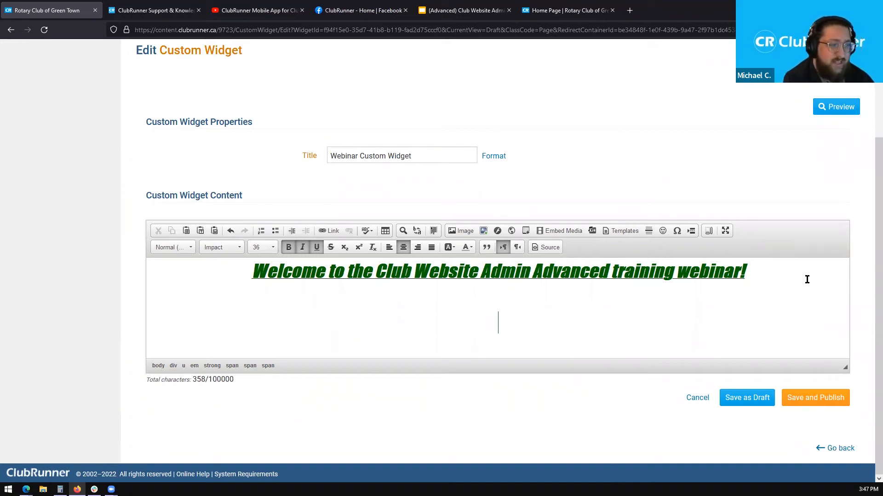
{"action": "type", "text": "youtube.com/video"}
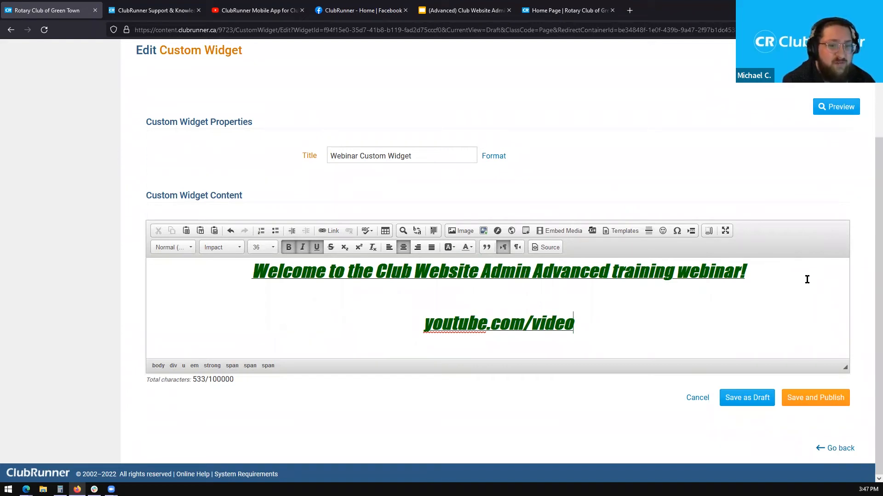
{"action": "key", "text": "BackSpace"}
{"action": "key", "text": "BackSpace"}
{"action": "key", "text": "BackSpace"}
{"action": "key", "text": "BackSpace"}
{"action": "key", "text": "BackSpace"}
{"action": "key", "text": "BackSpace"}
{"action": "key", "text": "BackSpace"}
{"action": "key", "text": "BackSpace"}
{"action": "key", "text": "BackSpace"}
{"action": "key", "text": "BackSpace"}
{"action": "key", "text": "BackSpace"}
{"action": "key", "text": "BackSpace"}
{"action": "key", "text": "BackSpace"}
{"action": "key", "text": "BackSpace"}
{"action": "key", "text": "BackSpace"}
{"action": "key", "text": "BackSpace"}
{"action": "key", "text": "BackSpace"}
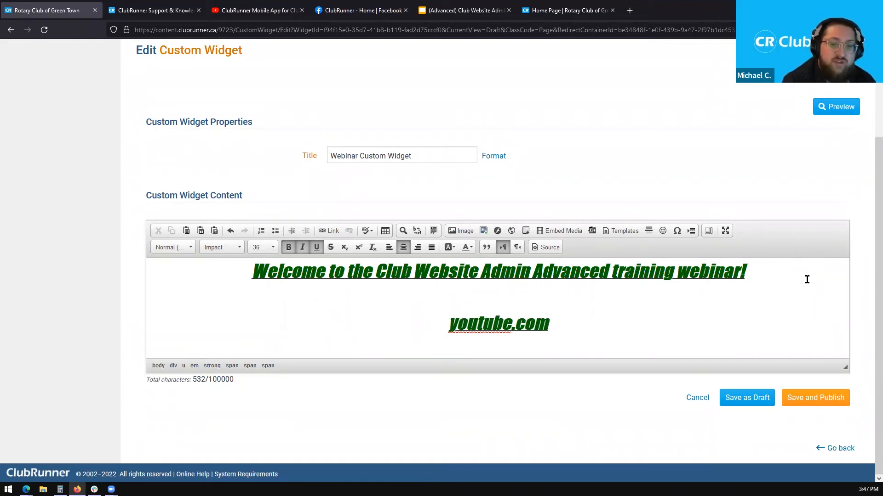
{"action": "key", "text": "Return"}
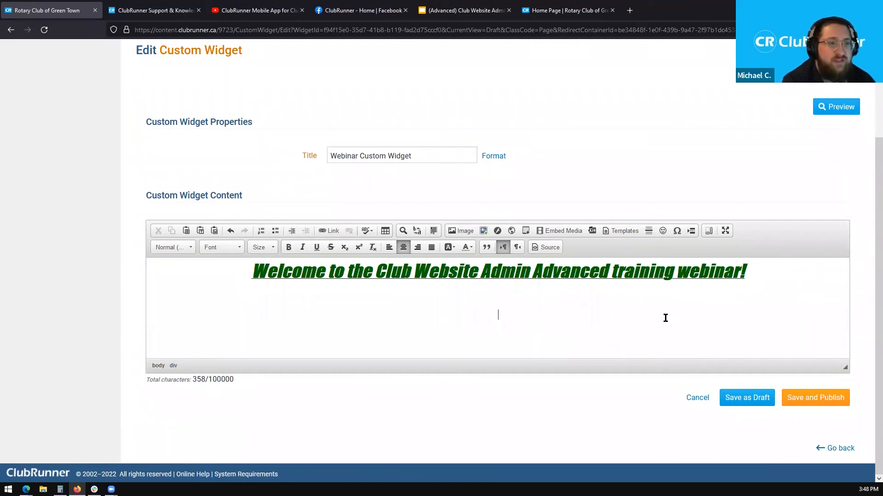
- Open the Share dialog for the ClubRunner Mobile App for Clubs and Districts video
{"action": "left_click", "coordinate": [265, 3]}
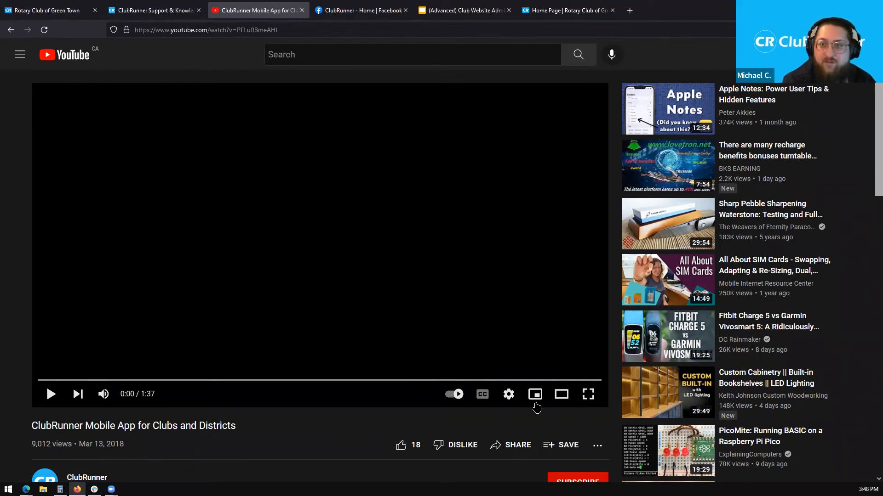
{"action": "scroll", "coordinate": [870, 152], "scroll_direction": "down", "scroll_amount": 2}
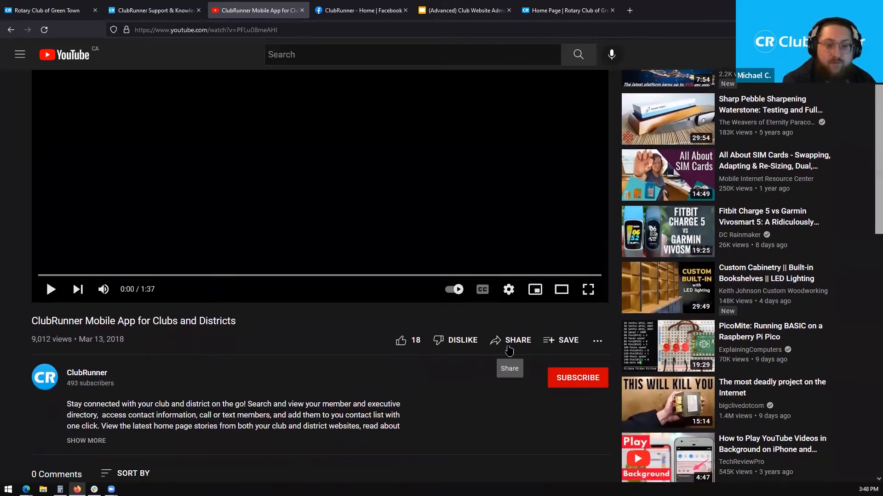
{"action": "left_click", "coordinate": [509, 351]}
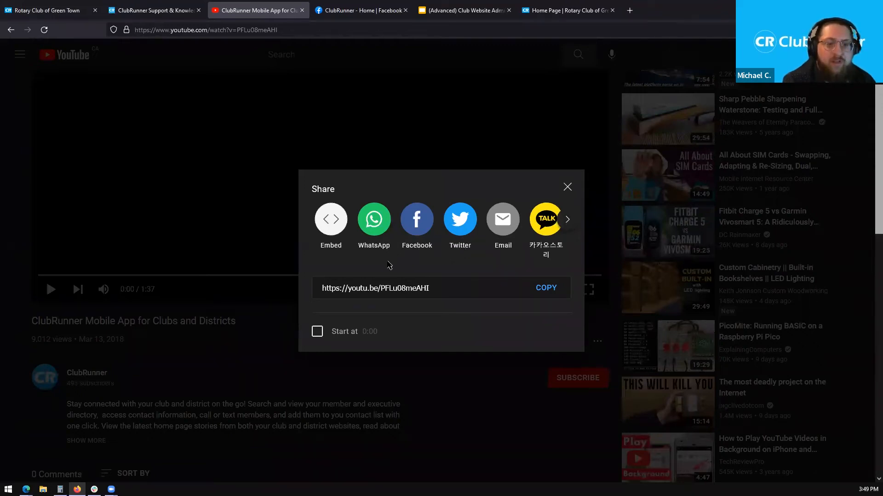
- Show the Embed Video panel with the video's iframe embed code
{"action": "left_click", "coordinate": [329, 224]}
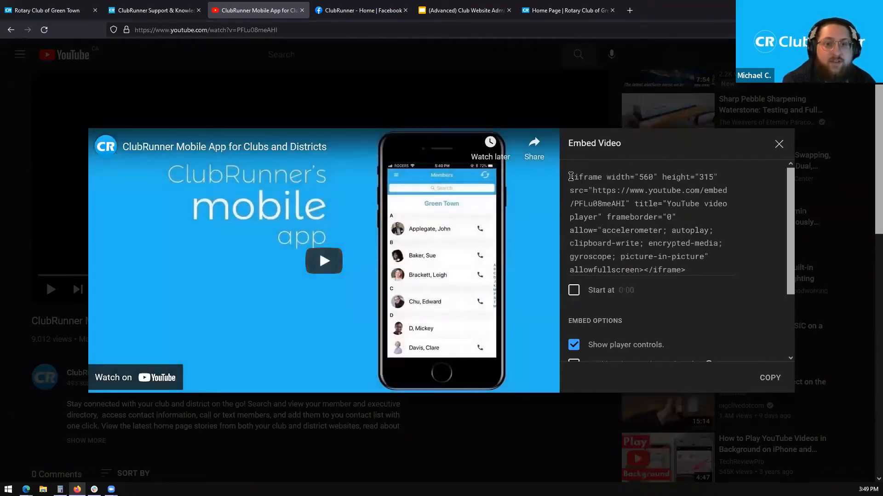
{"action": "left_click_drag", "start_coordinate": [570, 177], "coordinate": [731, 271]}
{"action": "left_click_drag", "start_coordinate": [790, 213], "coordinate": [797, 279]}
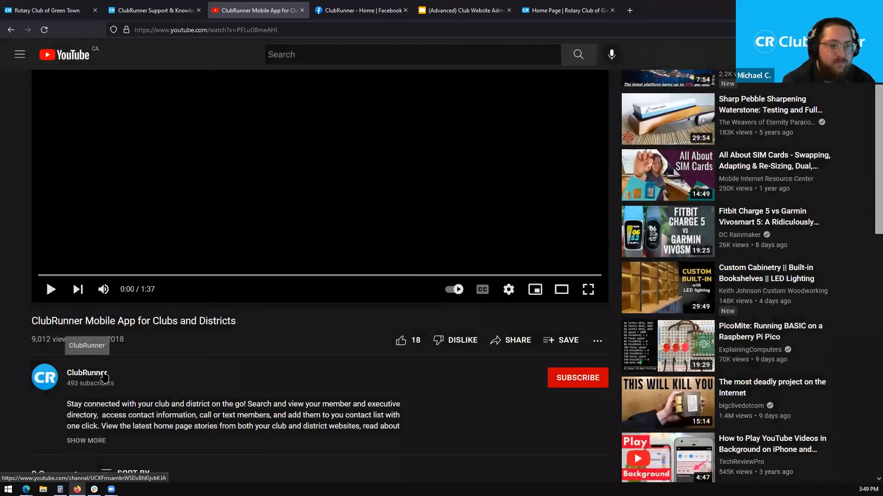
{"action": "left_click", "coordinate": [511, 340]}
{"action": "left_click", "coordinate": [331, 218]}
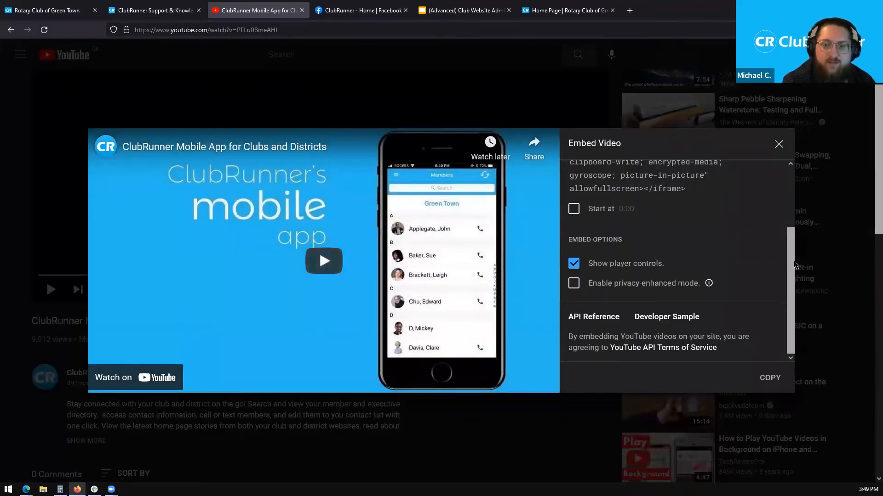
{"action": "scroll", "coordinate": [781, 232], "scroll_direction": "up", "scroll_amount": 2}
{"action": "scroll", "coordinate": [781, 233], "scroll_direction": "up", "scroll_amount": 1}
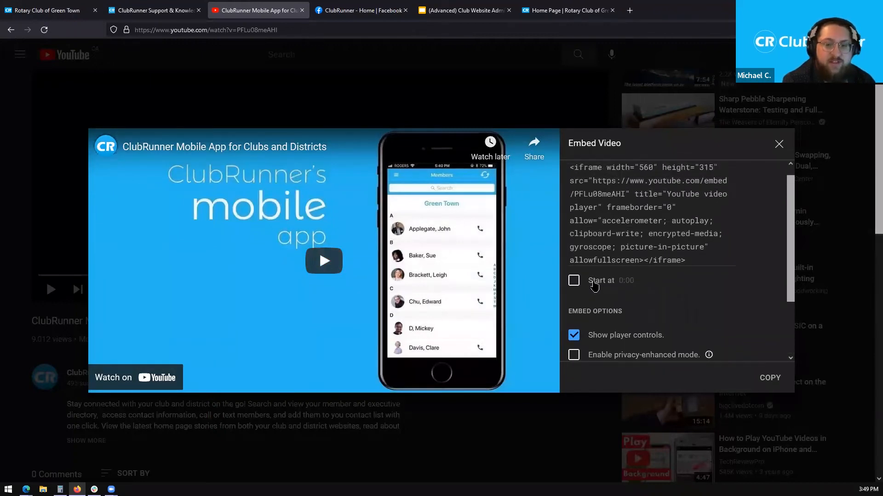
{"action": "scroll", "coordinate": [593, 326], "scroll_direction": "down", "scroll_amount": 1}
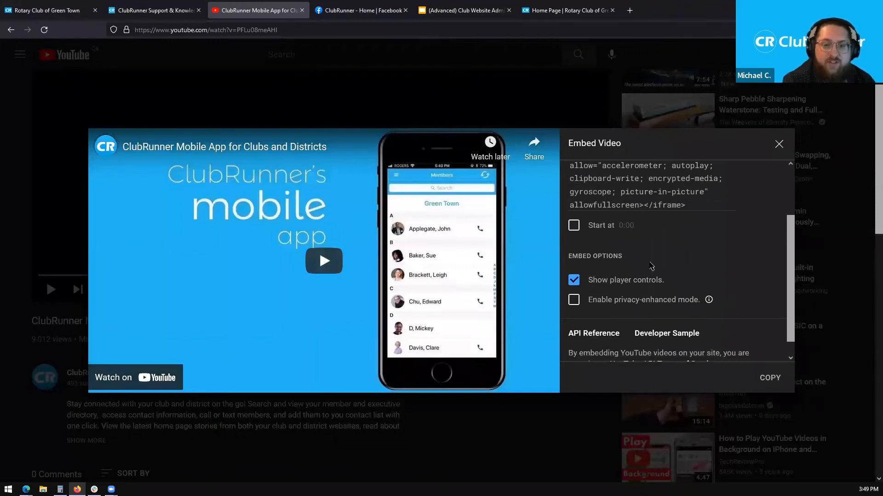
{"action": "scroll", "coordinate": [674, 292], "scroll_direction": "up", "scroll_amount": 1}
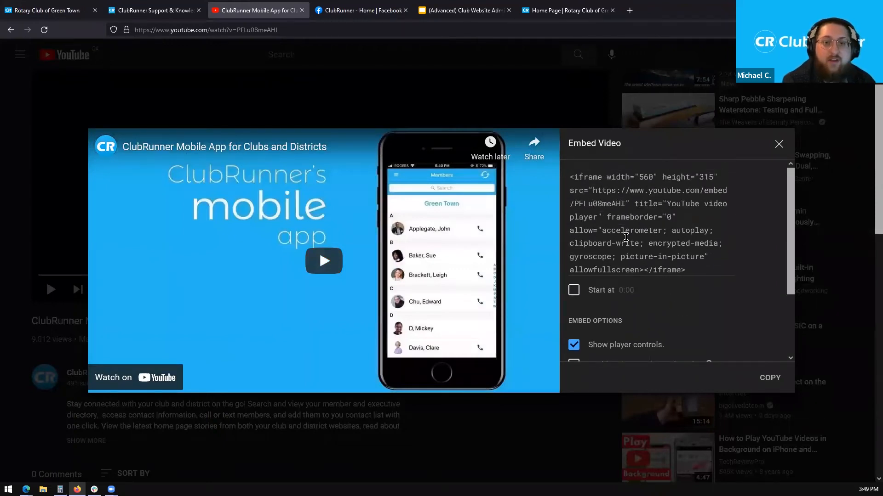
- Copy the full iframe embed code to the clipboard and return to the Rotary Club of Green Town tab
{"action": "left_click_drag", "start_coordinate": [570, 177], "coordinate": [709, 271]}
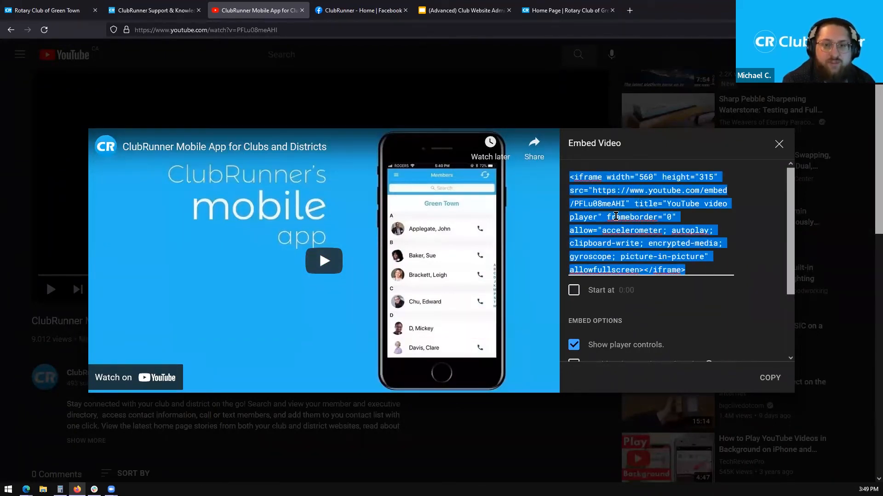
{"action": "right_click", "coordinate": [616, 216]}
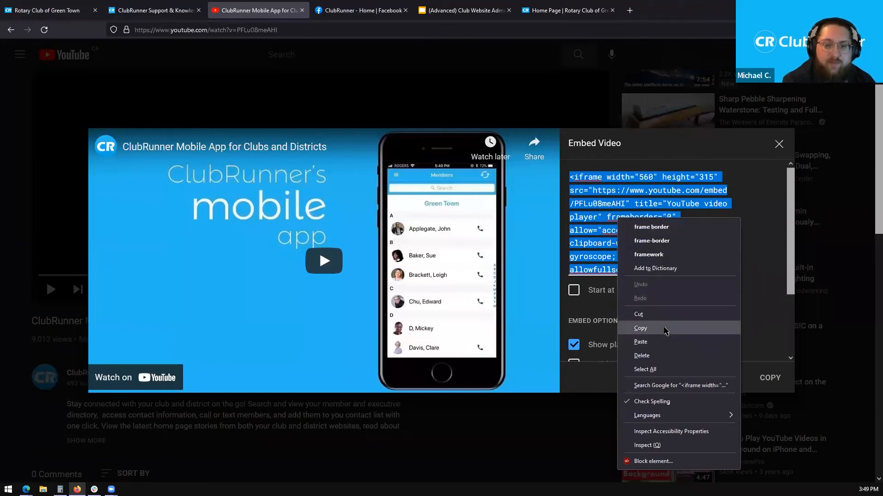
{"action": "left_click", "coordinate": [761, 315]}
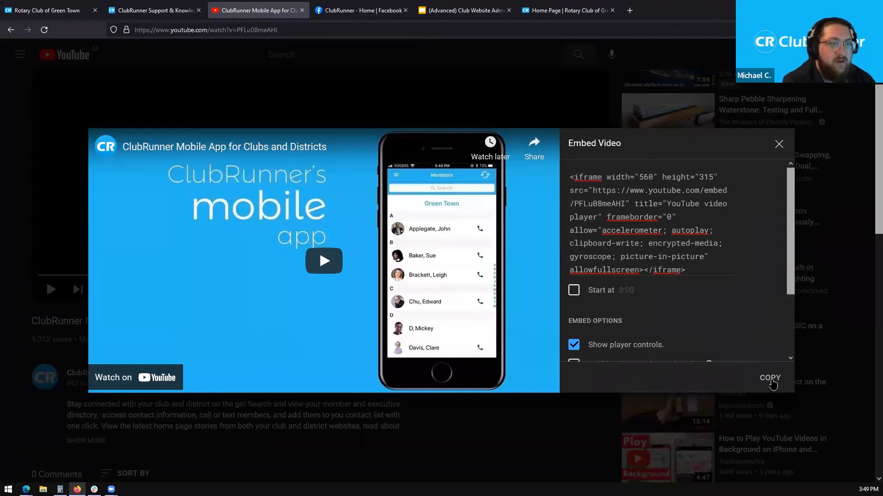
{"action": "left_click", "coordinate": [771, 381]}
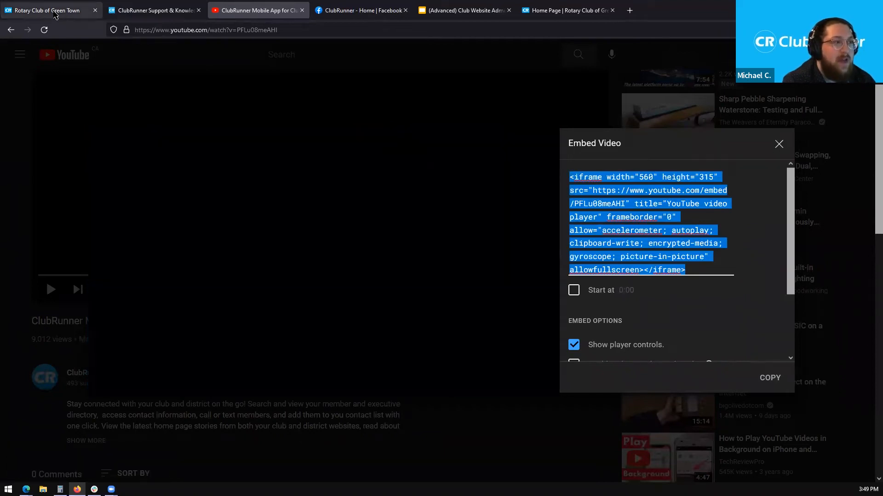
{"action": "left_click", "coordinate": [54, 12]}
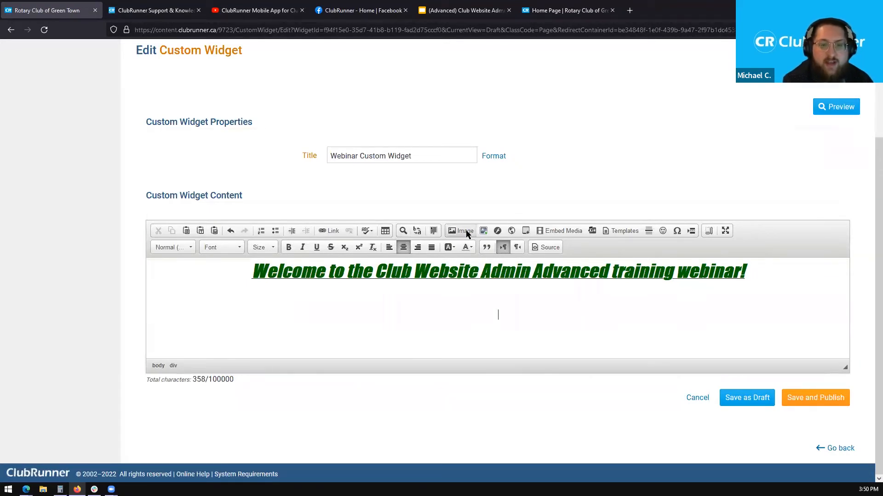
- Paste the YouTube embed code via Embed Media below the welcome heading, bringing the count to 635 characters
{"action": "left_click", "coordinate": [560, 232]}
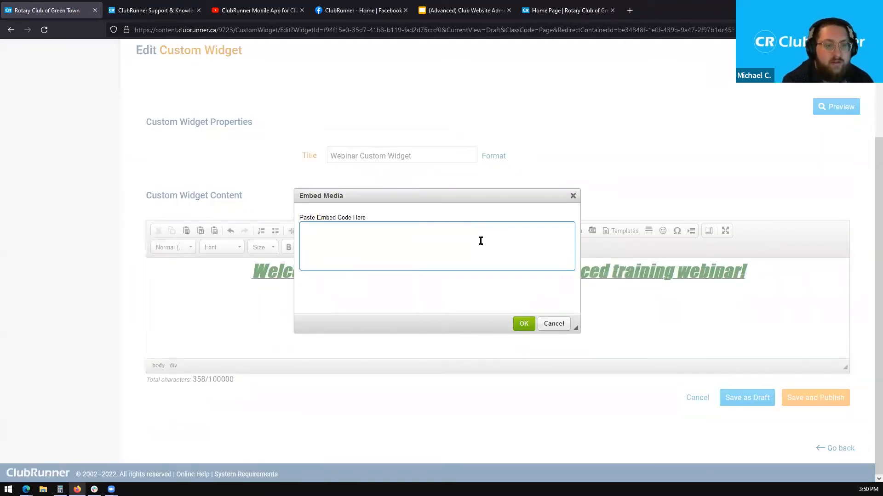
{"action": "right_click", "coordinate": [329, 235]}
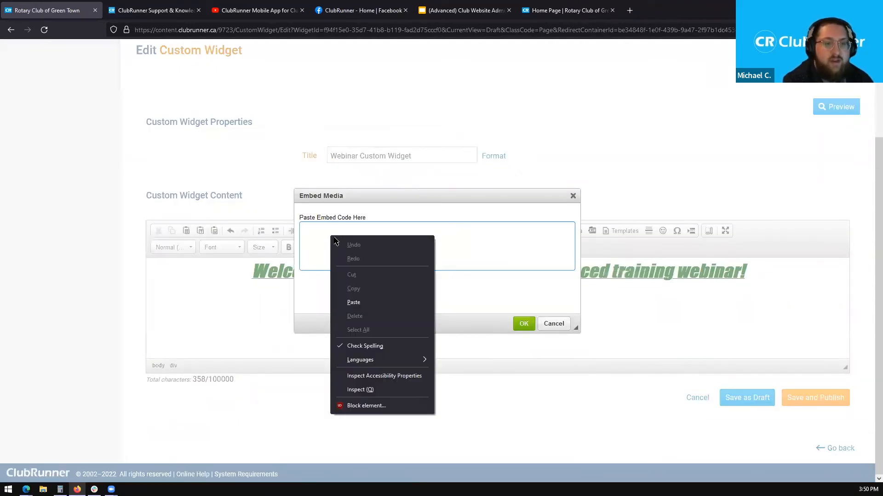
{"action": "left_click", "coordinate": [353, 302]}
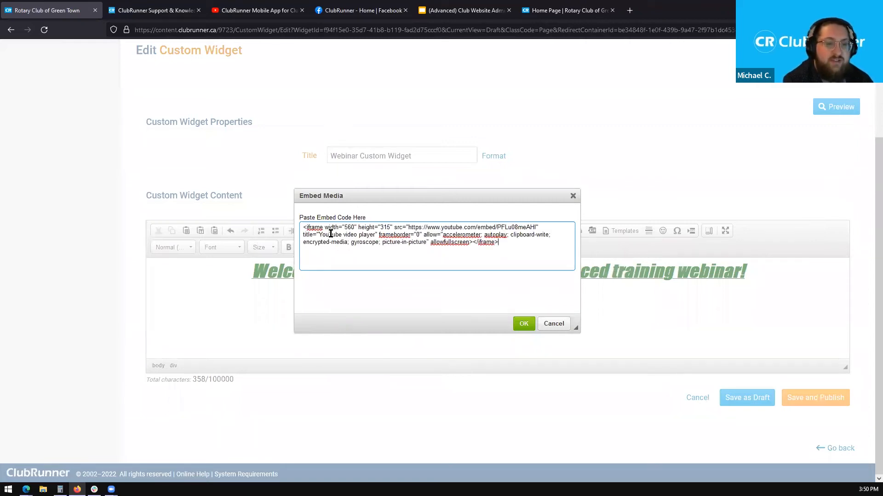
{"action": "left_click", "coordinate": [525, 325]}
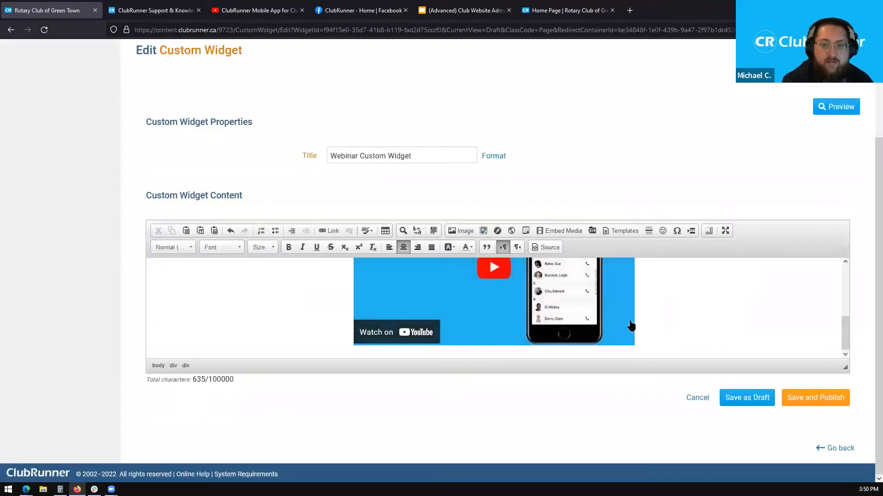
- Enlarge the content area, test-play, mute and pause the embedded video, then close its overlay
{"action": "left_click_drag", "start_coordinate": [845, 368], "coordinate": [846, 477]}
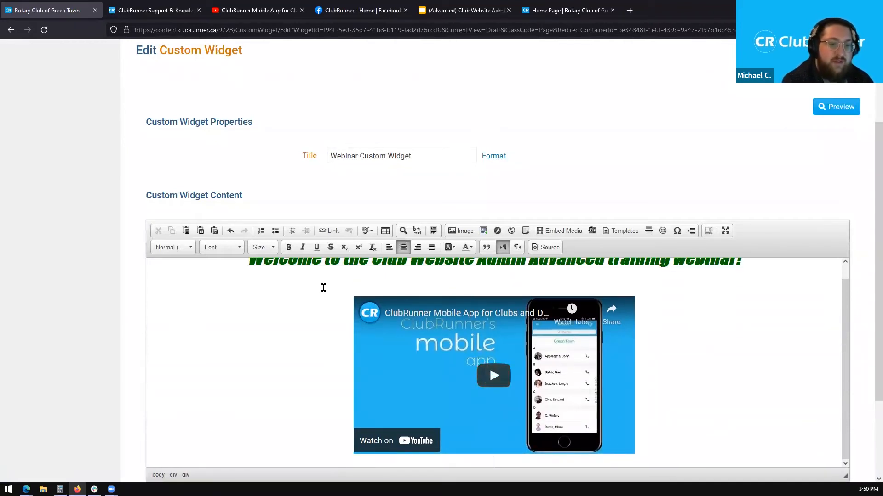
{"action": "left_click", "coordinate": [484, 387]}
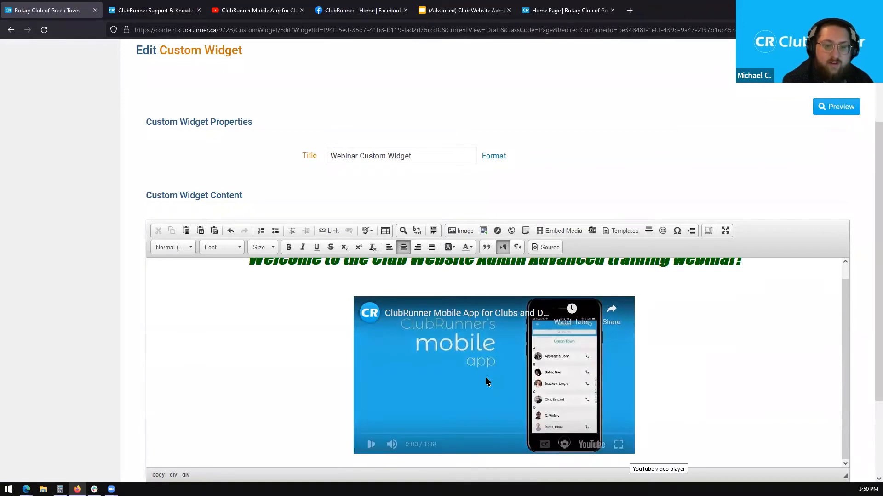
{"action": "left_click", "coordinate": [392, 444]}
{"action": "left_click", "coordinate": [542, 393]}
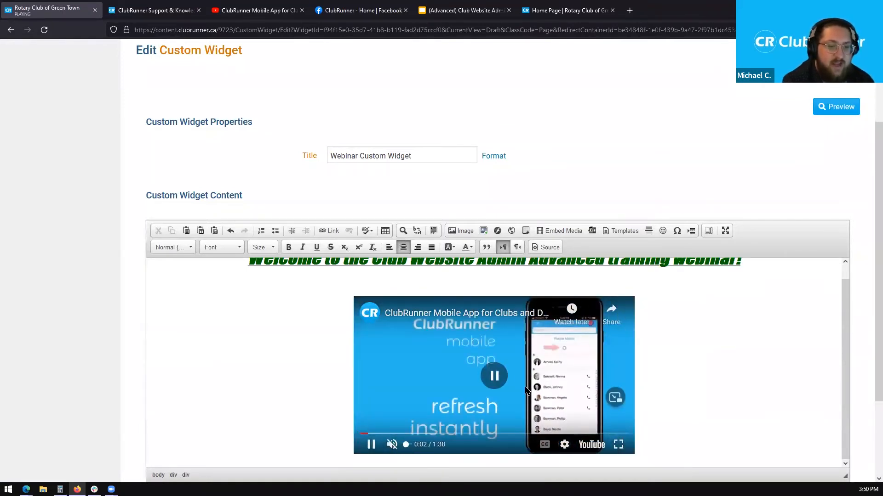
{"action": "left_click", "coordinate": [612, 363]}
{"action": "scroll", "coordinate": [669, 357], "scroll_direction": "down", "scroll_amount": 1}
{"action": "left_click", "coordinate": [672, 358]}
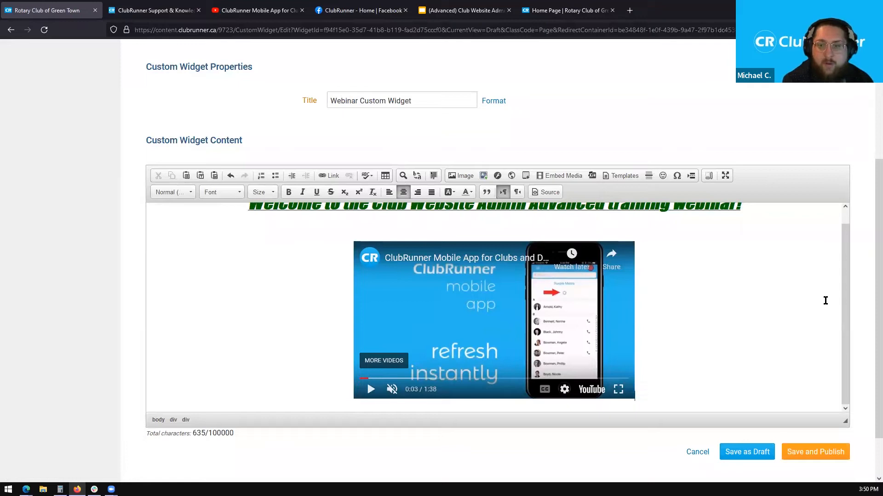
- Switch the widget editor to Source view to show the heading and YouTube iframe HTML
{"action": "scroll", "coordinate": [841, 285], "scroll_direction": "up", "scroll_amount": 1}
{"action": "scroll", "coordinate": [869, 211], "scroll_direction": "up", "scroll_amount": 1}
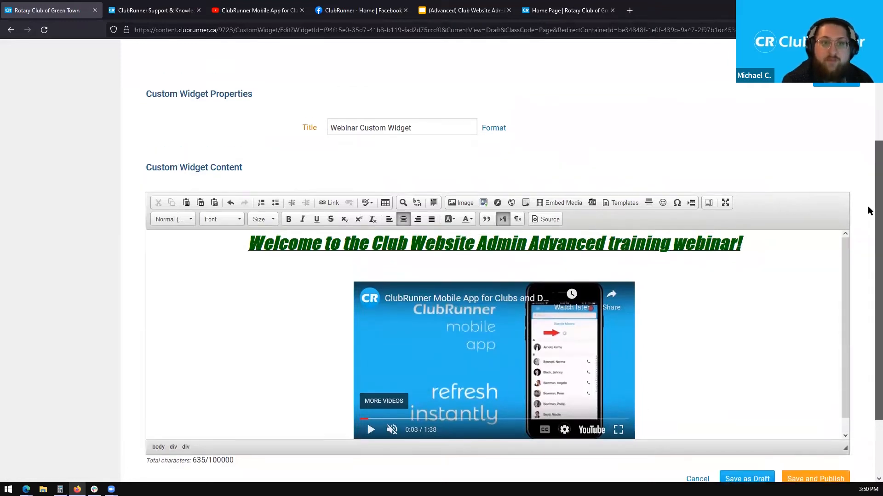
{"action": "scroll", "coordinate": [868, 211], "scroll_direction": "up", "scroll_amount": 2}
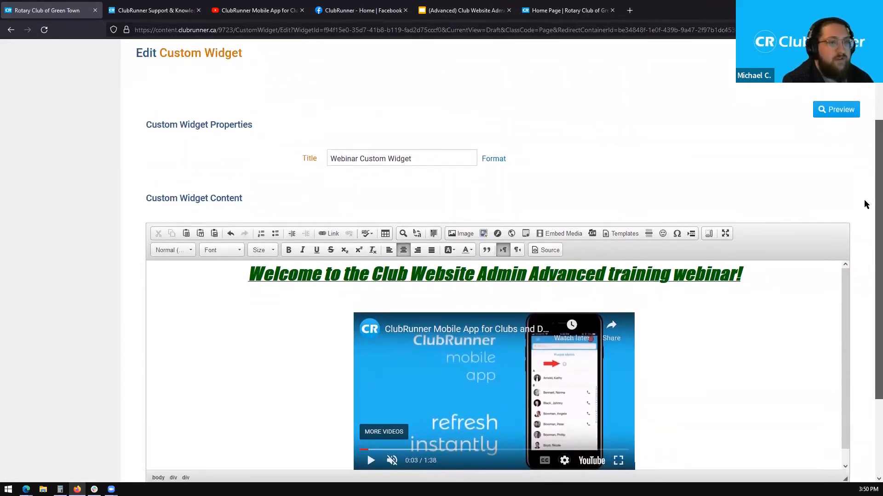
{"action": "scroll", "coordinate": [869, 190], "scroll_direction": "up", "scroll_amount": 1}
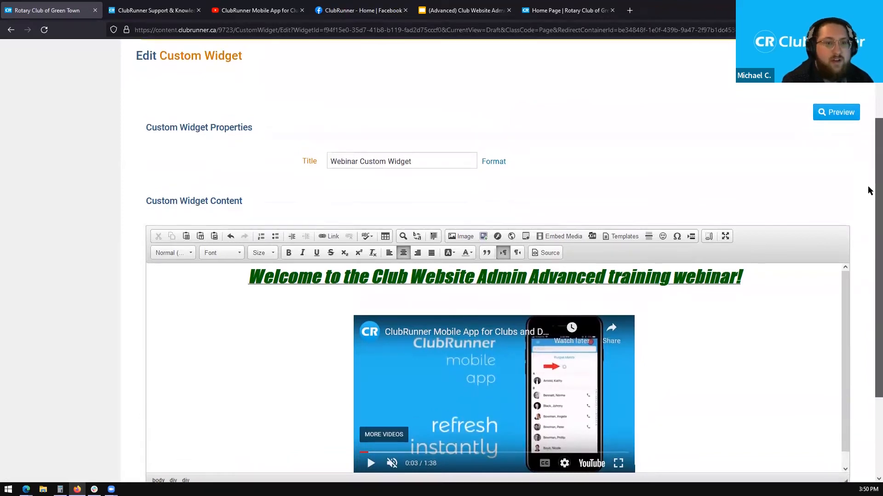
{"action": "scroll", "coordinate": [869, 190], "scroll_direction": "down", "scroll_amount": 1}
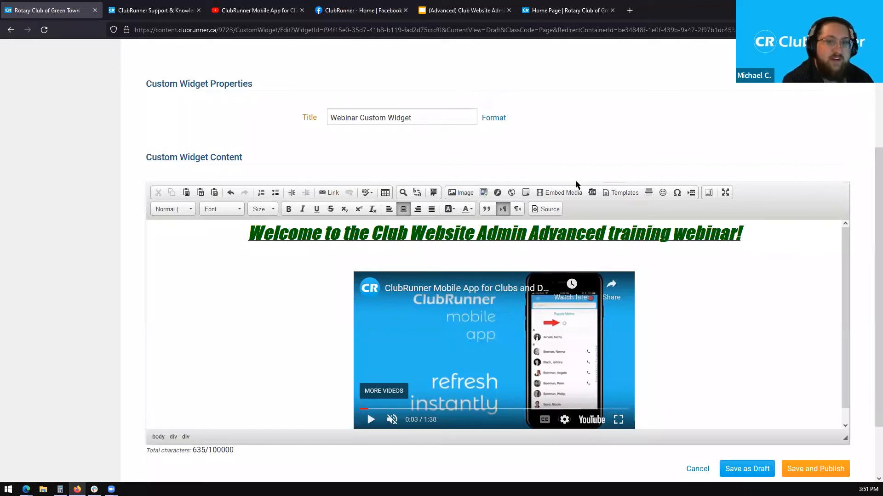
{"action": "left_click", "coordinate": [540, 210]}
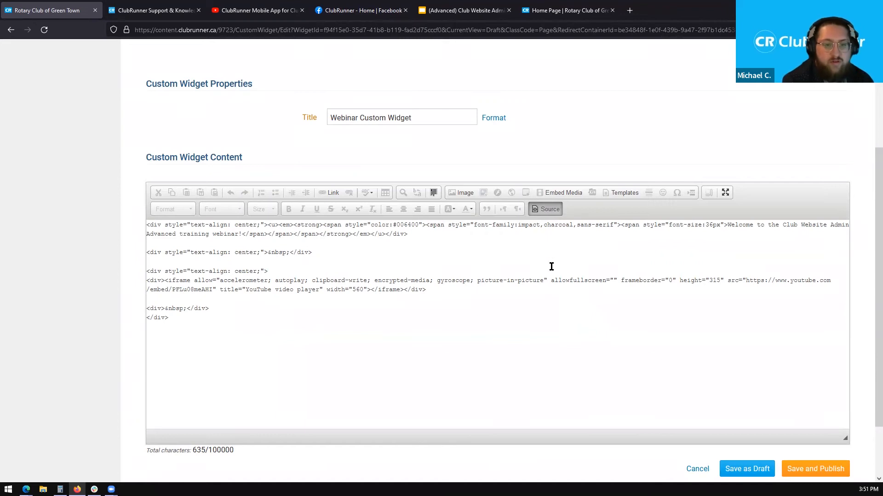
- Switch the Webinar Custom Widget back from Source to formatted view, then save and publish it
{"action": "left_click", "coordinate": [546, 211]}
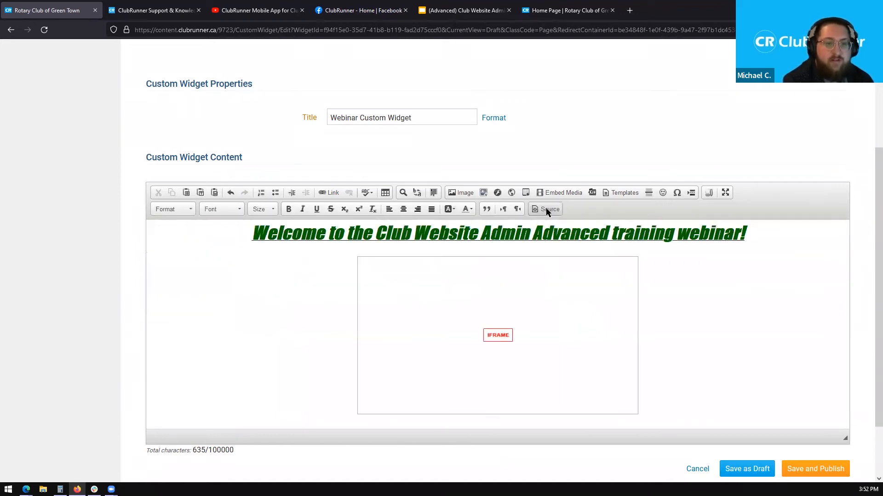
{"action": "scroll", "coordinate": [869, 212], "scroll_direction": "down", "scroll_amount": 1}
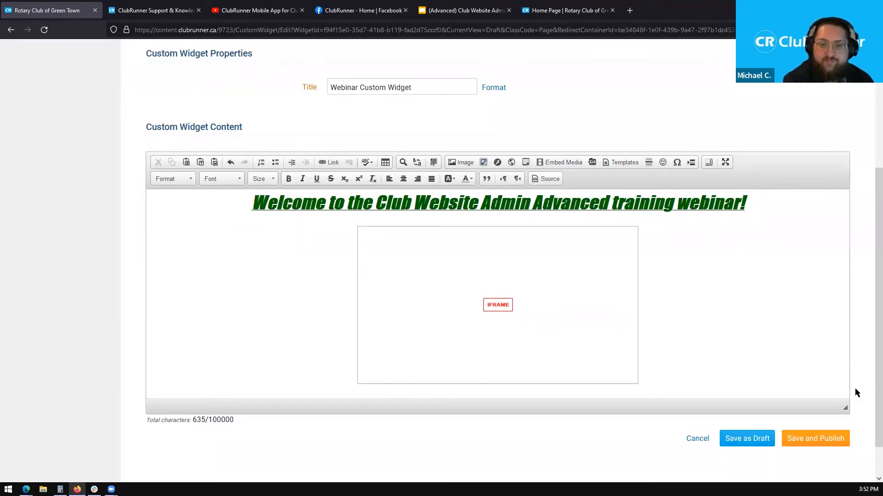
{"action": "left_click", "coordinate": [811, 444]}
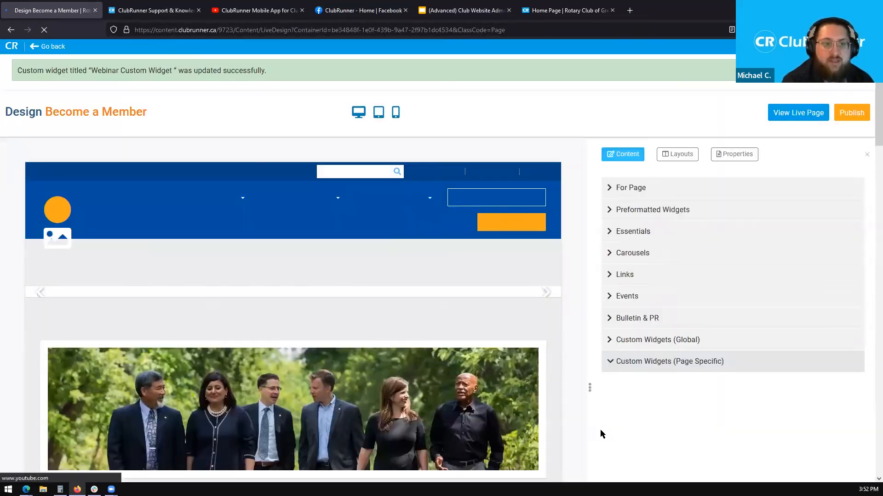
- Scroll to the updated Webinar Custom Widget on the page and expand the Bulletin & PR widget group
{"action": "left_click_drag", "start_coordinate": [876, 124], "coordinate": [867, 227]}
{"action": "mouse_move", "coordinate": [236, 236]}
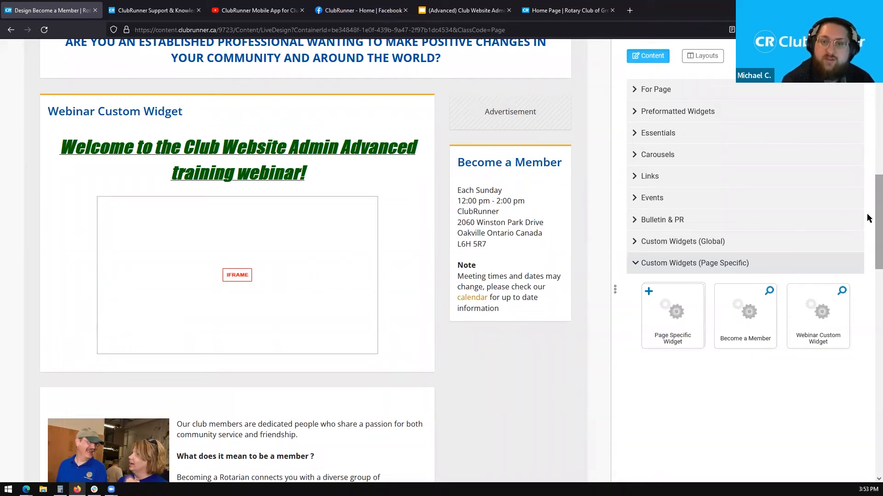
{"action": "left_click", "coordinate": [639, 221]}
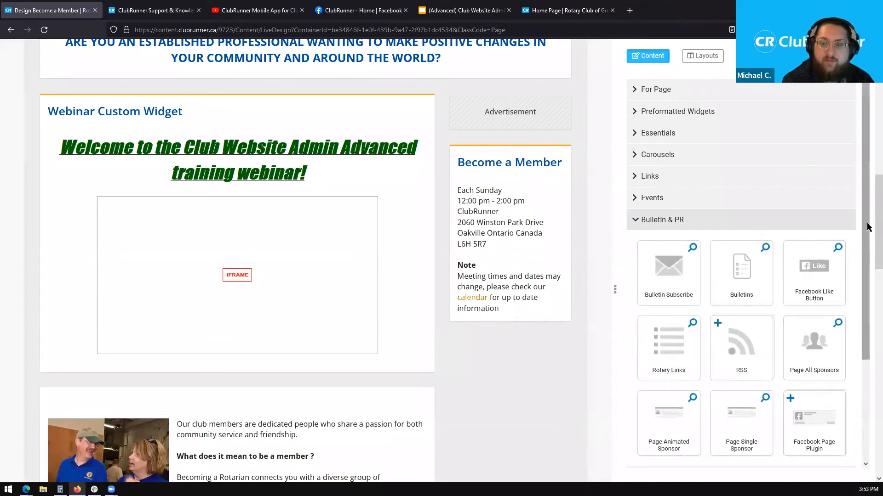
{"action": "scroll", "coordinate": [869, 227], "scroll_direction": "down", "scroll_amount": 2}
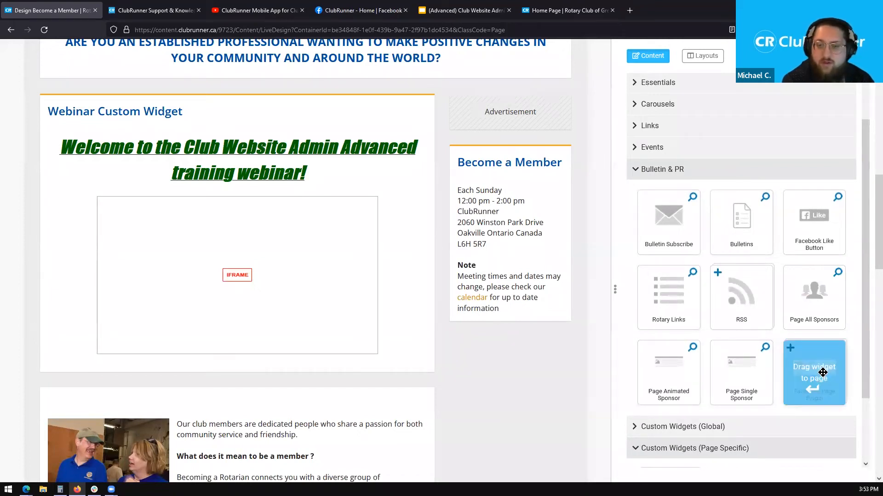
- Drag the Facebook Page Plugin tile into the right column below the Become a Member box
{"action": "left_click_drag", "start_coordinate": [816, 366], "coordinate": [489, 335]}
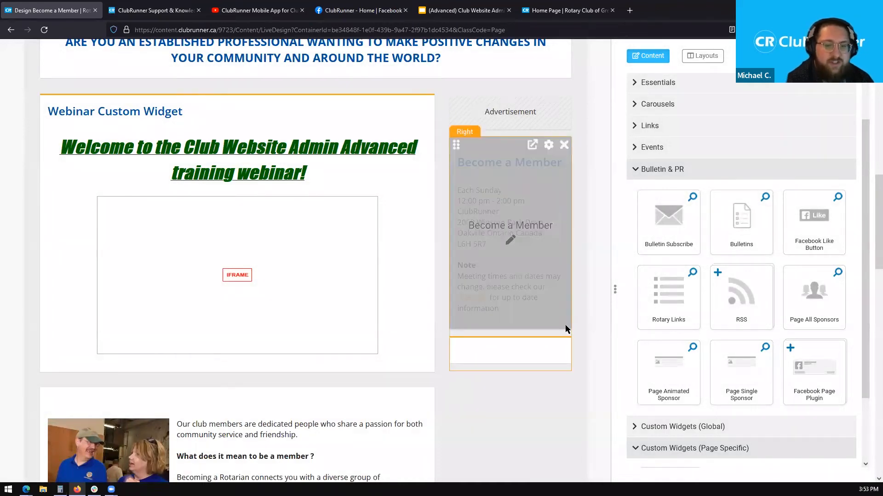
{"action": "mouse_move", "coordinate": [541, 362]}
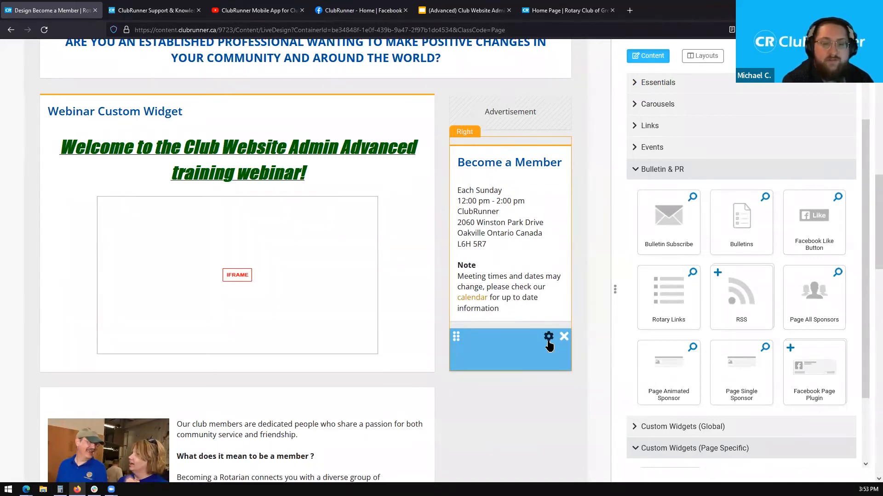
{"action": "left_click", "coordinate": [549, 343]}
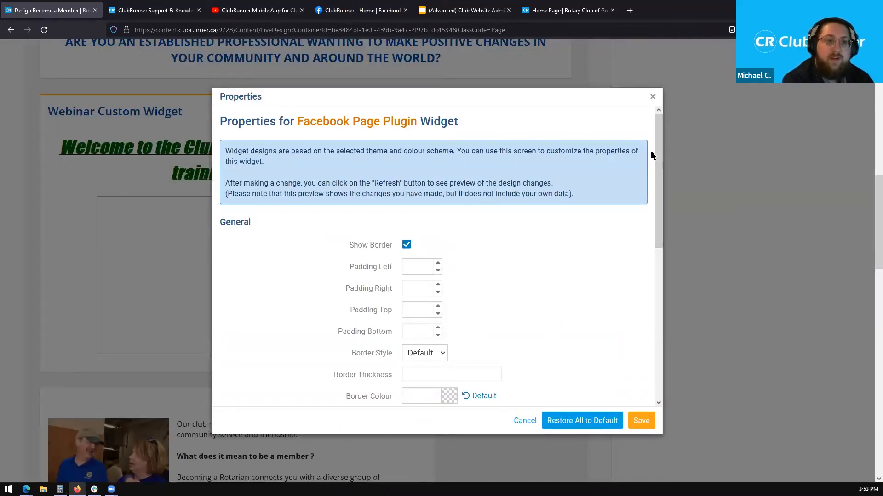
- Scroll the widget's Properties to Facebook Page Plugin Settings, then switch to the ClubRunner Facebook page
{"action": "left_click_drag", "start_coordinate": [657, 134], "coordinate": [555, 273]}
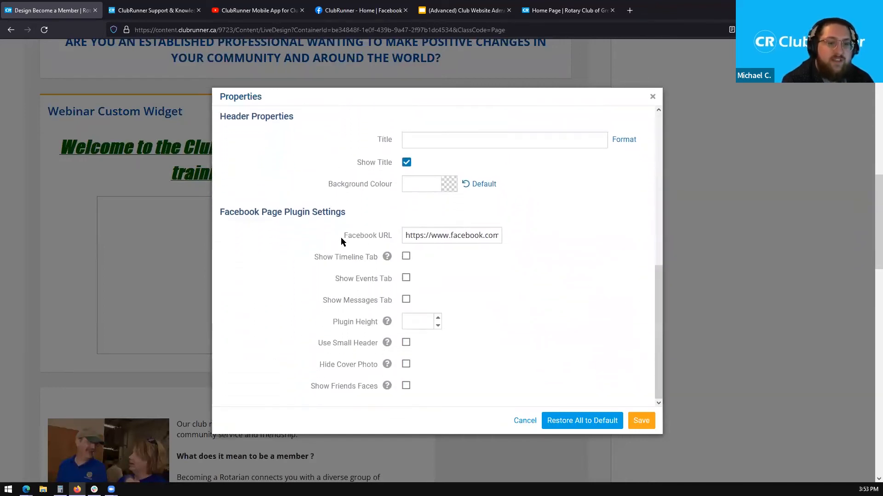
{"action": "left_click_drag", "start_coordinate": [346, 212], "coordinate": [221, 213]}
{"action": "left_click", "coordinate": [221, 213]}
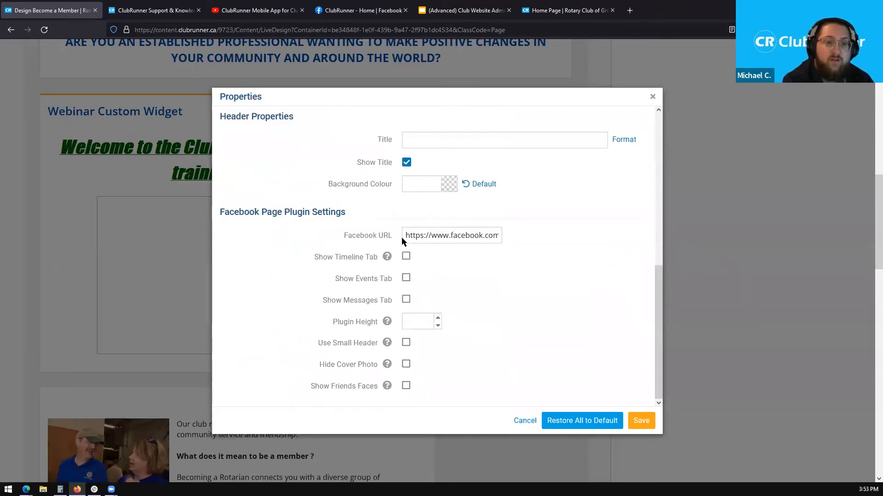
{"action": "left_click_drag", "start_coordinate": [348, 234], "coordinate": [393, 235]}
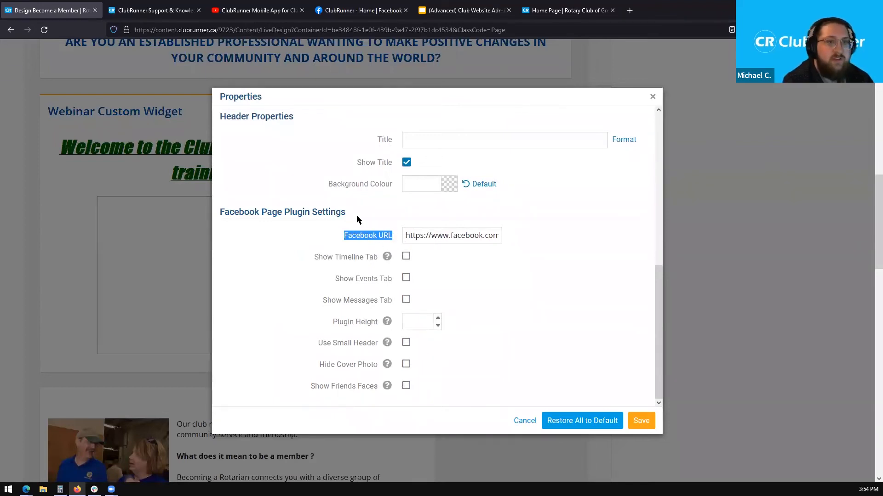
{"action": "left_click", "coordinate": [380, 17]}
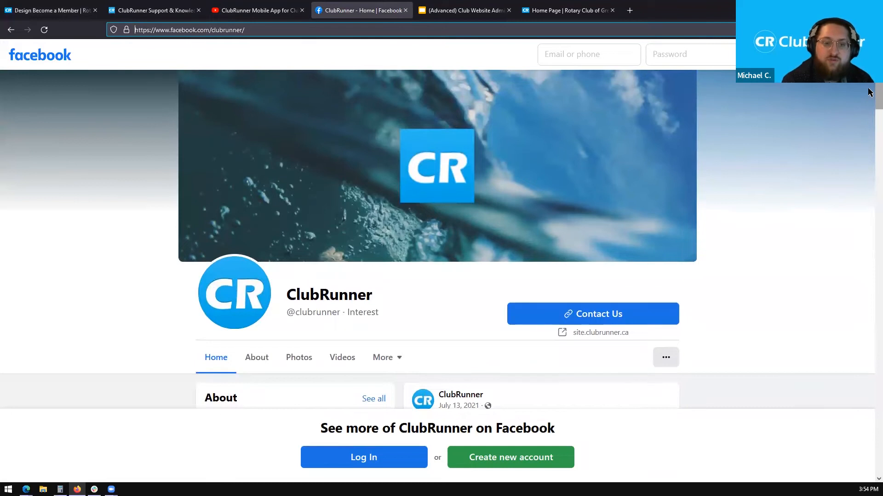
- Copy the ClubRunner Facebook page address from the address bar and return to the Design Become a Member tab
{"action": "scroll", "coordinate": [870, 92], "scroll_direction": "down", "scroll_amount": 2}
{"action": "scroll", "coordinate": [869, 92], "scroll_direction": "up", "scroll_amount": 2}
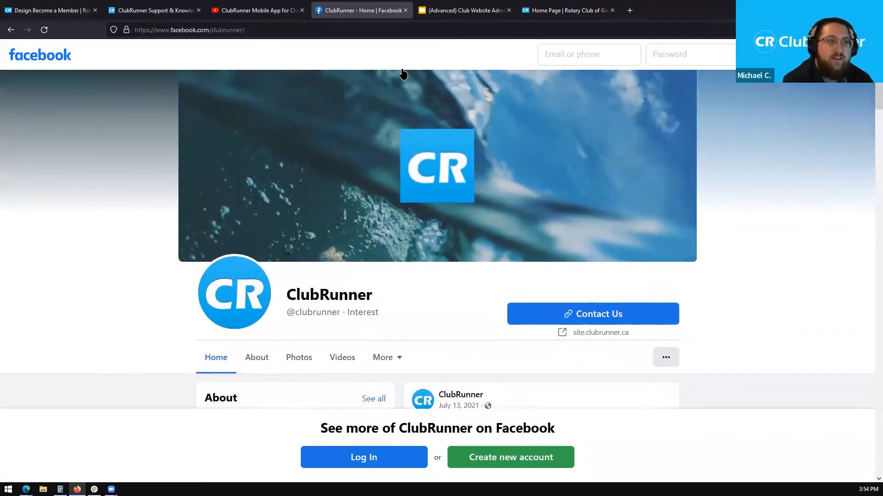
{"action": "left_click", "coordinate": [309, 31]}
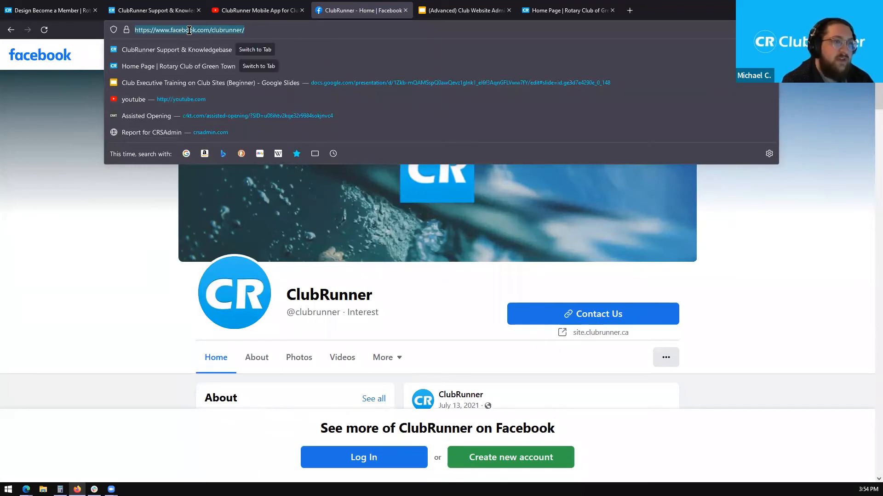
{"action": "left_click", "coordinate": [131, 223]}
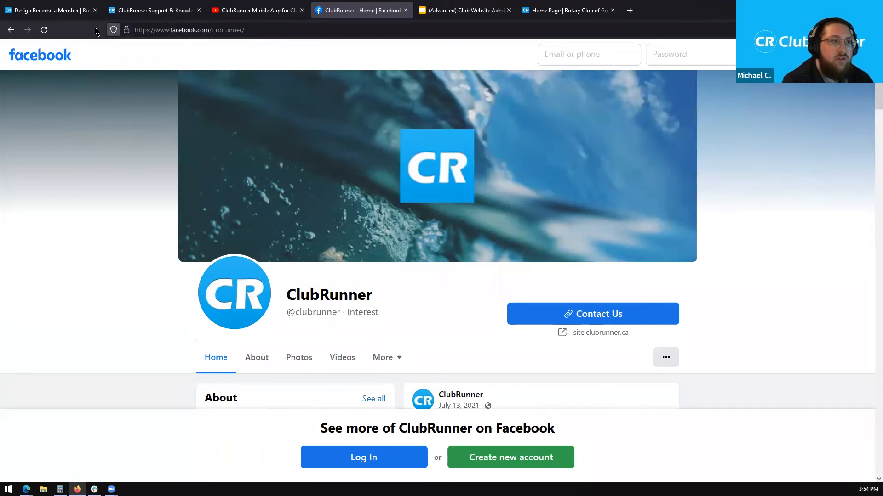
{"action": "left_click", "coordinate": [54, 11]}
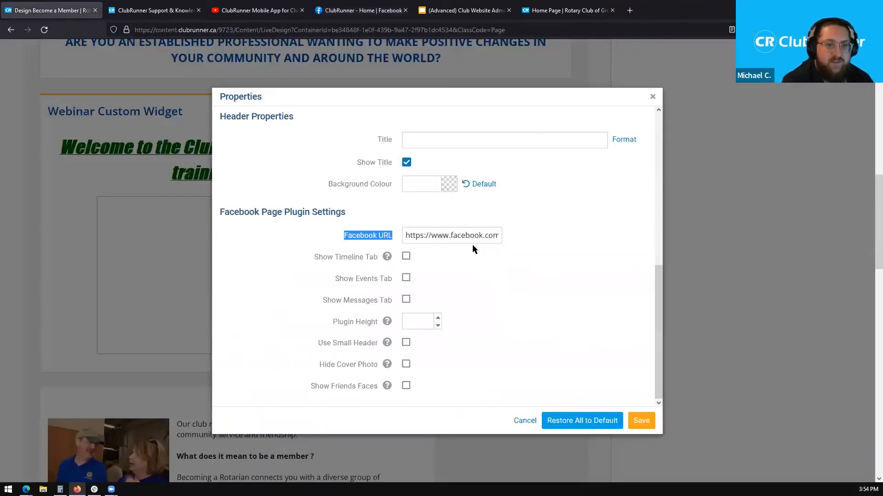
- Replace the Facebook URL field's contents with the pasted facebook.com/clubrunner/ address
{"action": "left_click", "coordinate": [406, 237]}
{"action": "left_click_drag", "start_coordinate": [406, 237], "coordinate": [531, 234]}
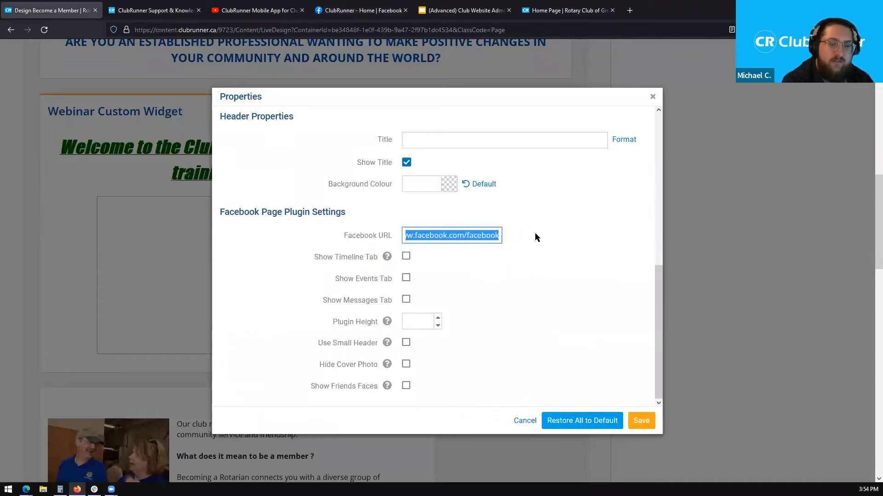
{"action": "key", "text": "BackSpace"}
{"action": "right_click", "coordinate": [461, 237]}
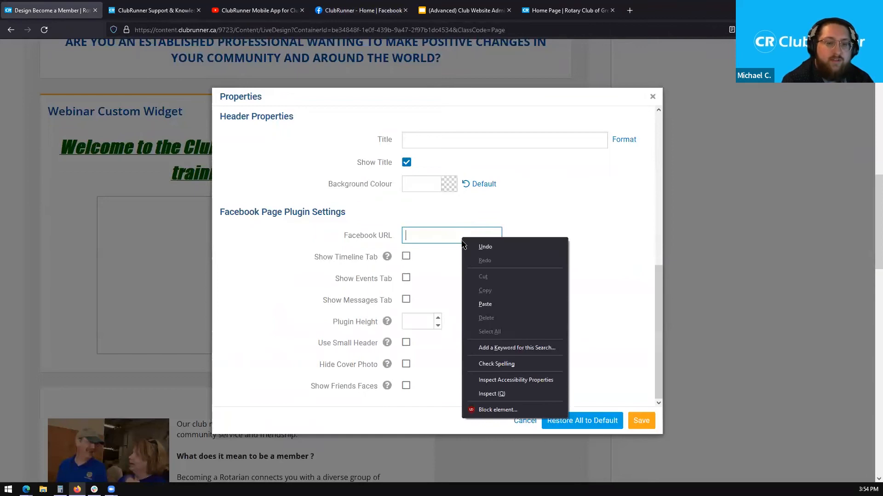
{"action": "left_click", "coordinate": [485, 305]}
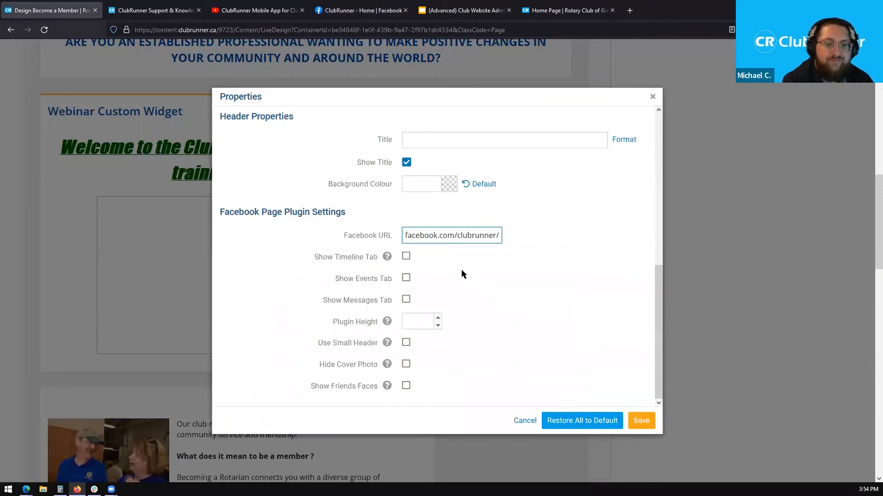
{"action": "left_click", "coordinate": [657, 279]}
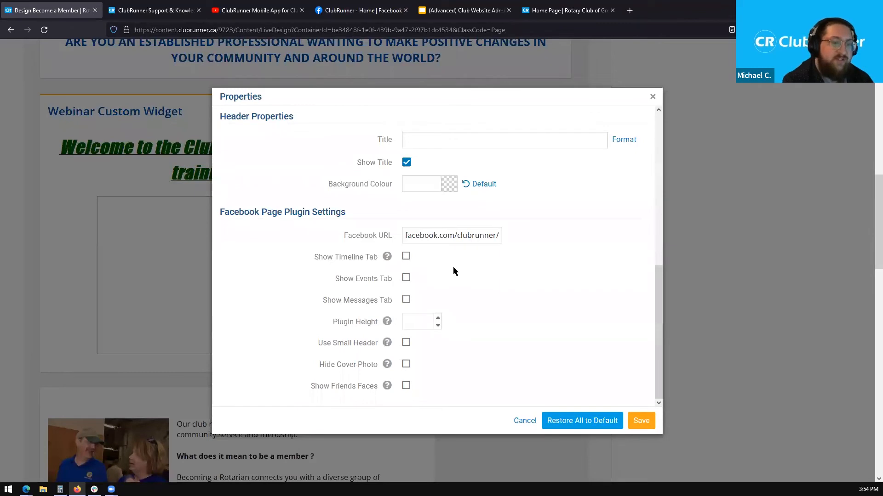
- Enable the Timeline, Events and Messages tabs, leave Plugin Height empty, and save the settings
{"action": "left_click", "coordinate": [406, 257]}
{"action": "left_click", "coordinate": [406, 279]}
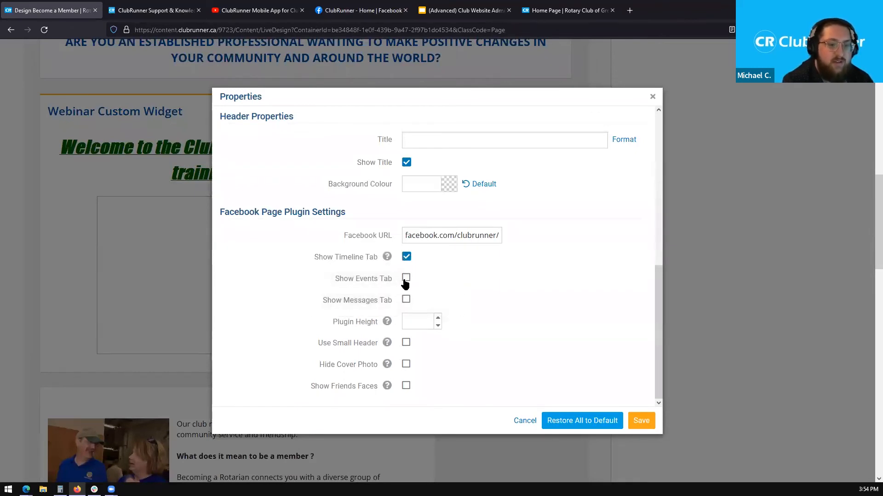
{"action": "left_click", "coordinate": [407, 301]}
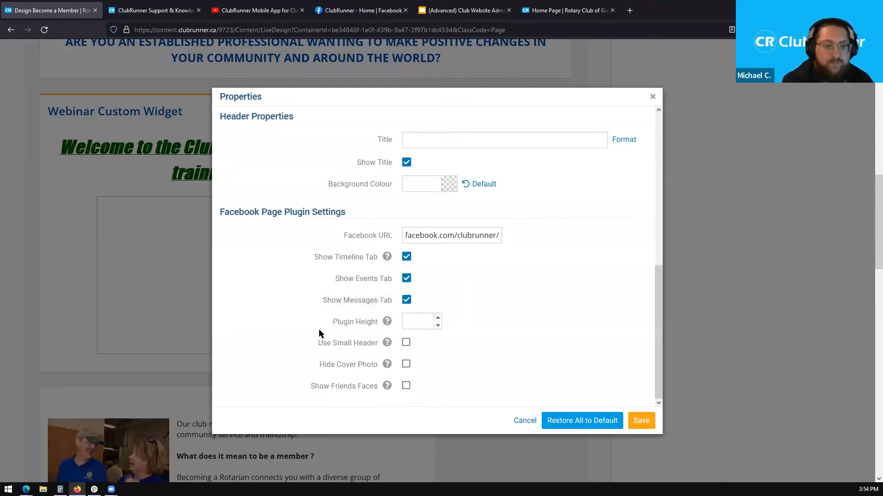
{"action": "mouse_move", "coordinate": [335, 328]}
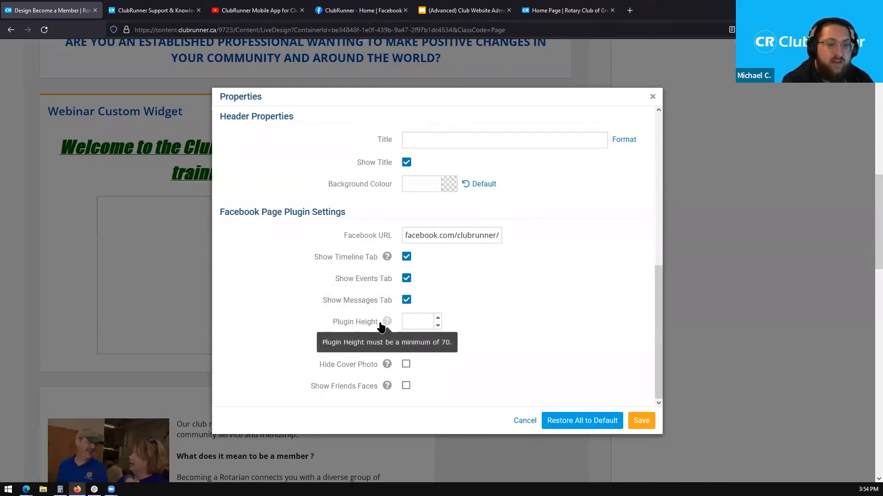
{"action": "left_click", "coordinate": [410, 322]}
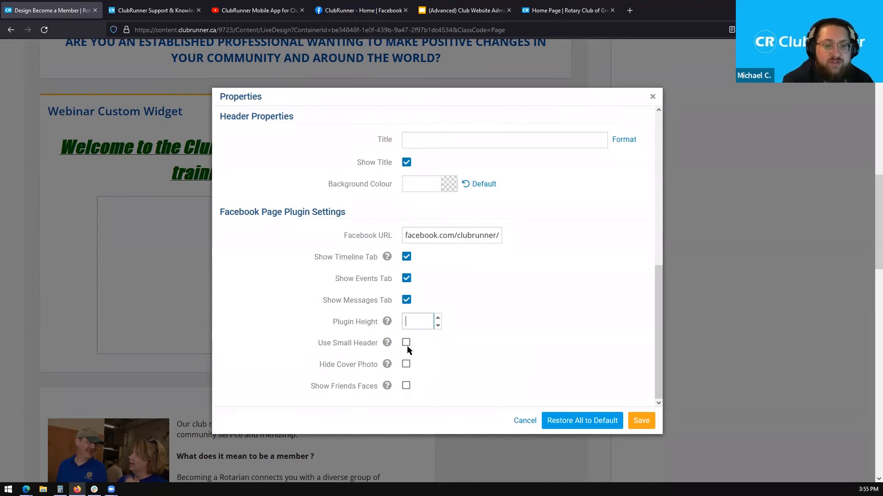
{"action": "mouse_move", "coordinate": [384, 347]}
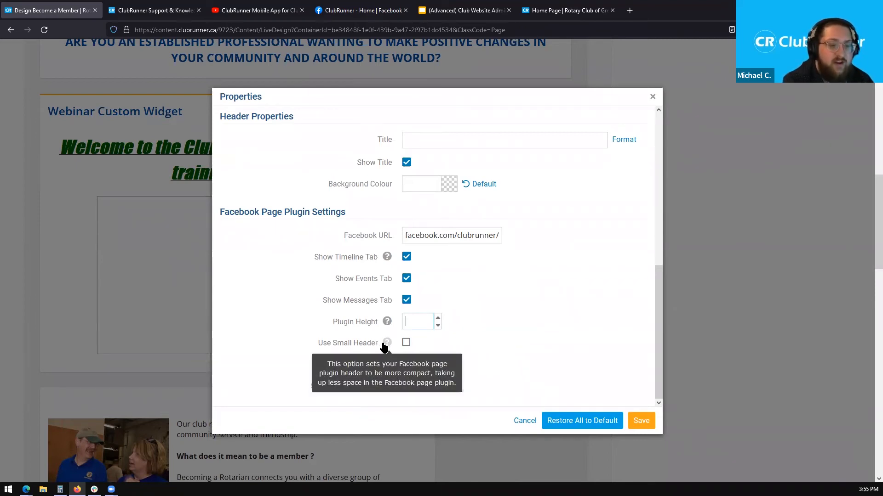
{"action": "mouse_move", "coordinate": [388, 367]}
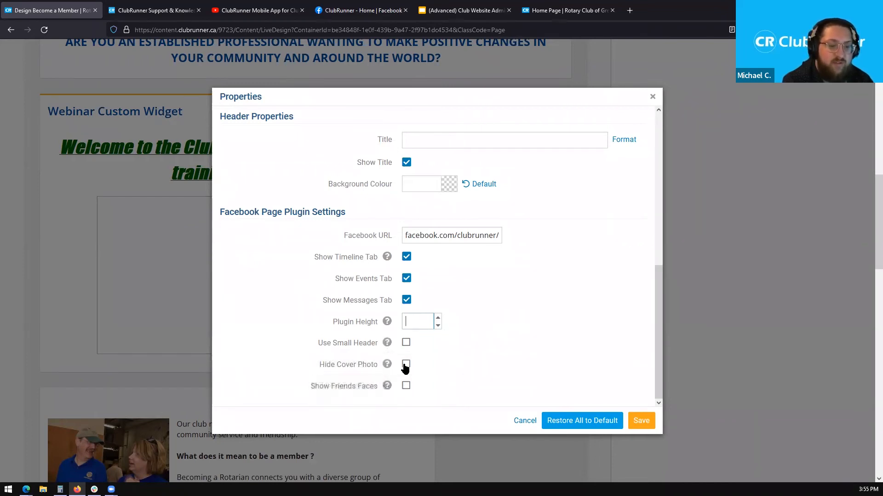
{"action": "mouse_move", "coordinate": [390, 389]}
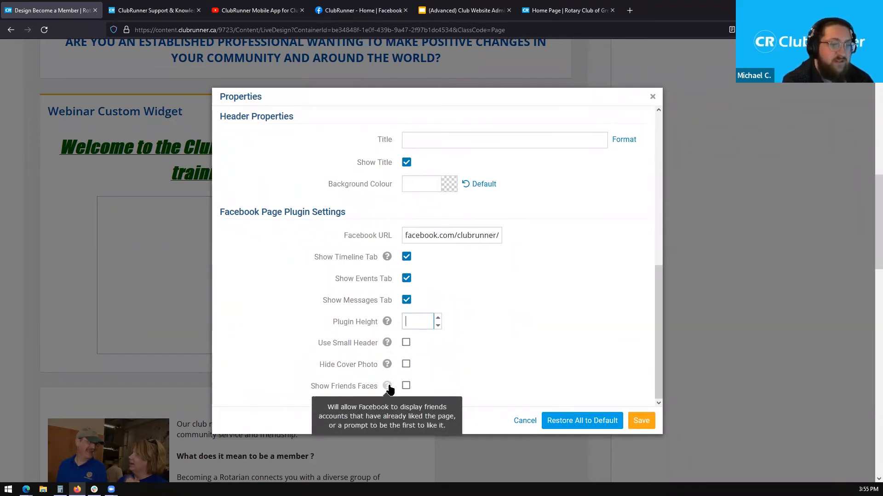
{"action": "left_click", "coordinate": [470, 351]}
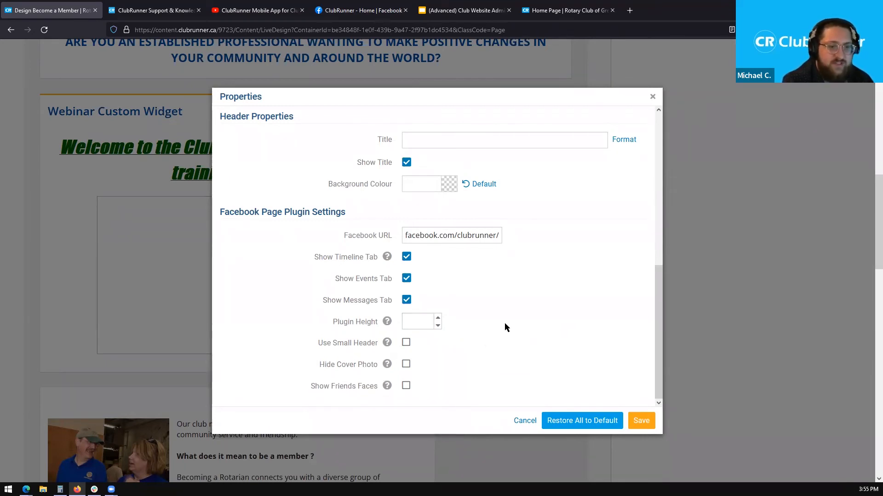
{"action": "left_click", "coordinate": [640, 421]}
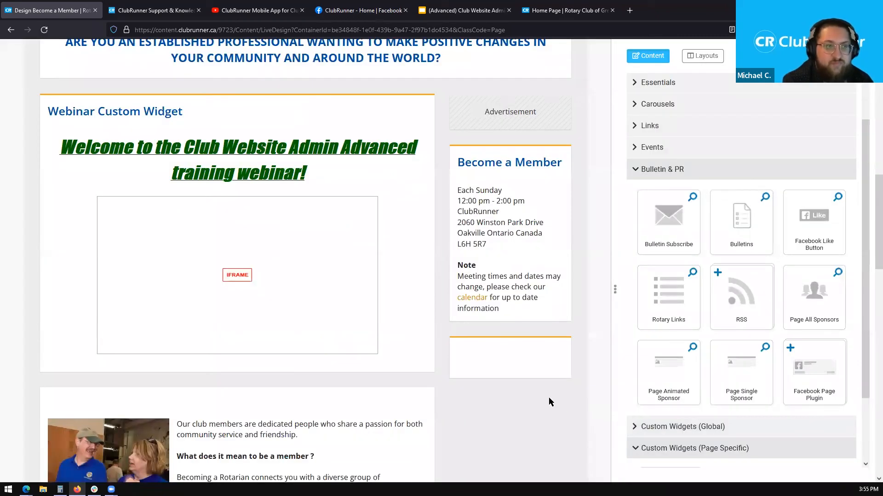
- Publish the Become a Member page and open its live version in a new tab
{"action": "mouse_move", "coordinate": [501, 368]}
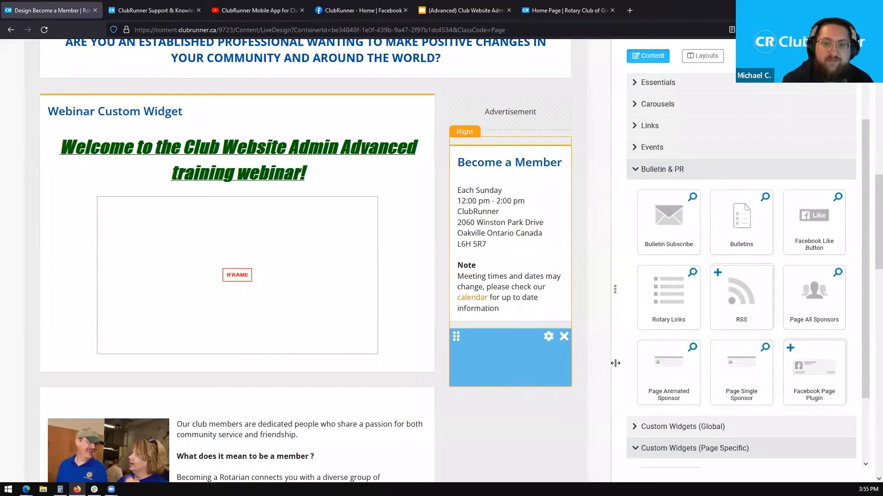
{"action": "scroll", "coordinate": [869, 240], "scroll_direction": "up", "scroll_amount": 3}
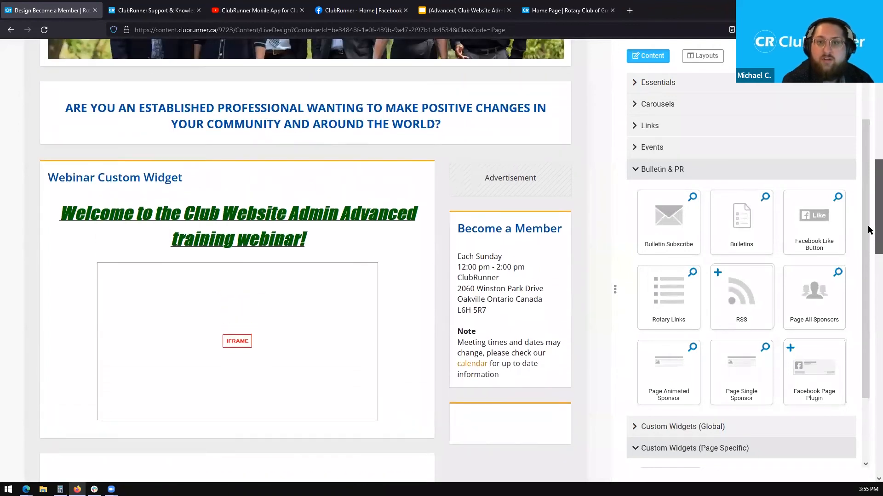
{"action": "scroll", "coordinate": [869, 196], "scroll_direction": "up", "scroll_amount": 7}
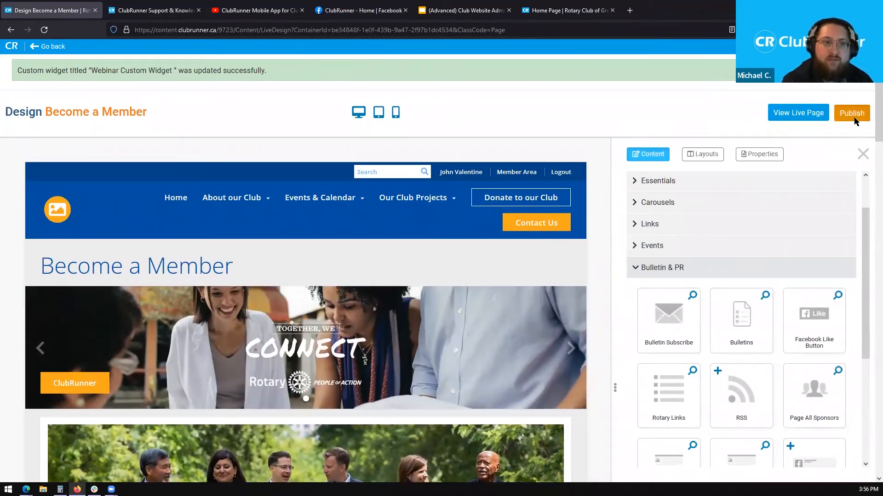
{"action": "left_click", "coordinate": [854, 120]}
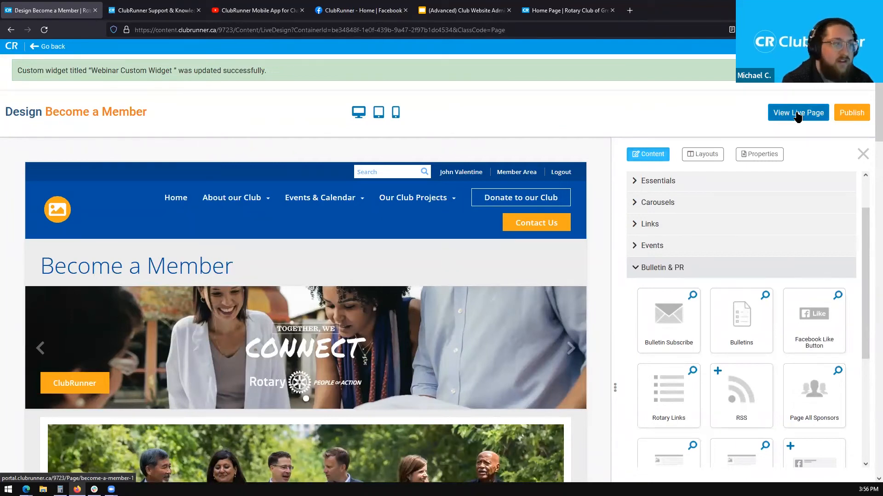
{"action": "left_click", "coordinate": [797, 116]}
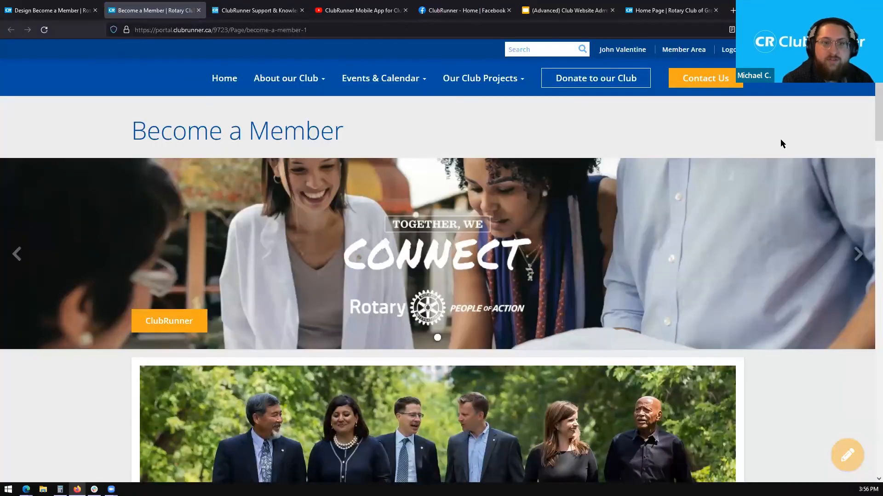
- Scroll the live Become a Member page down to the Webinar Custom Widget
{"action": "scroll", "coordinate": [872, 103], "scroll_direction": "down", "scroll_amount": 2}
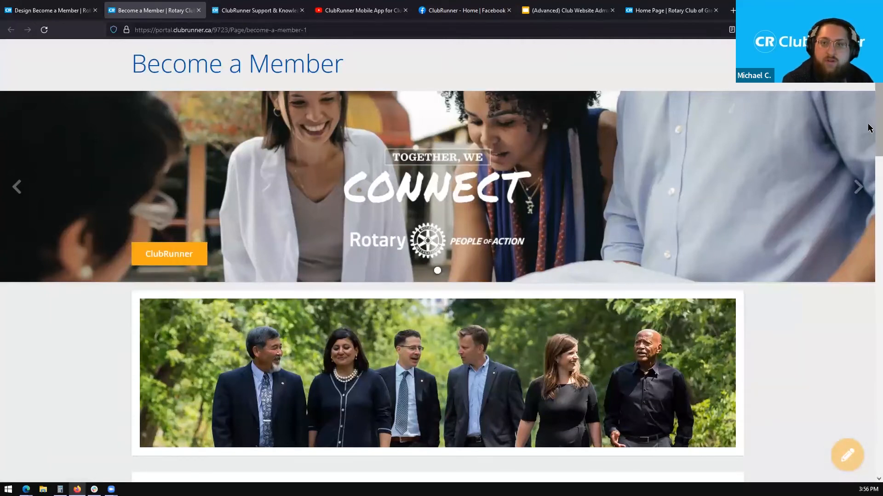
{"action": "scroll", "coordinate": [868, 173], "scroll_direction": "down", "scroll_amount": 5}
{"action": "scroll", "coordinate": [868, 173], "scroll_direction": "down", "scroll_amount": 6}
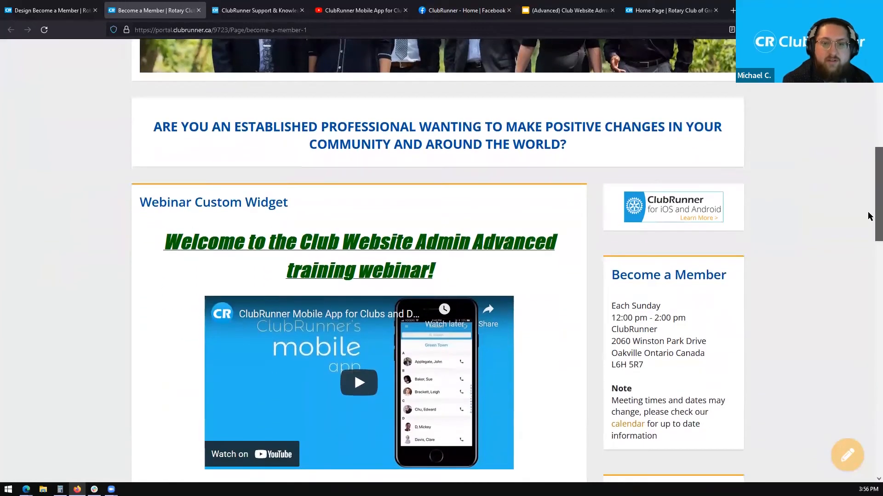
{"action": "left_click_drag", "start_coordinate": [139, 163], "coordinate": [449, 232]}
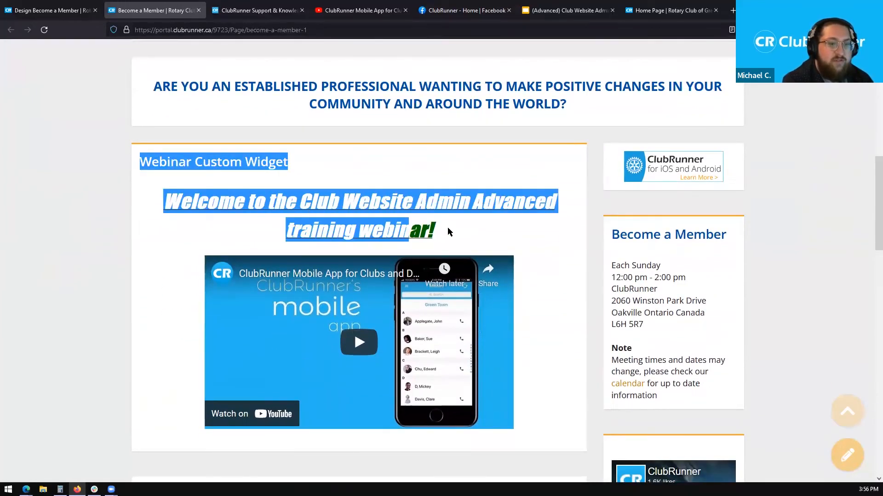
{"action": "left_click", "coordinate": [445, 235]}
- Play the embedded webinar video, pause it at 0:05, and close the More videos overlay
{"action": "left_click", "coordinate": [352, 341]}
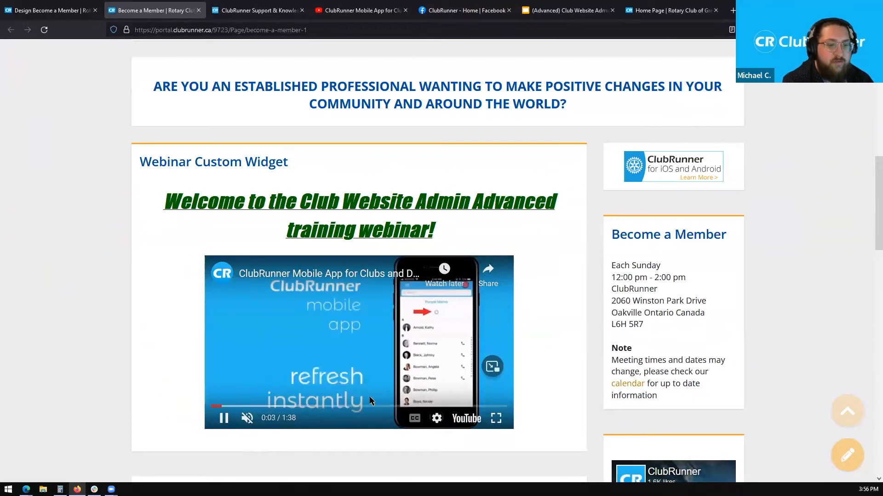
{"action": "left_click", "coordinate": [224, 419]}
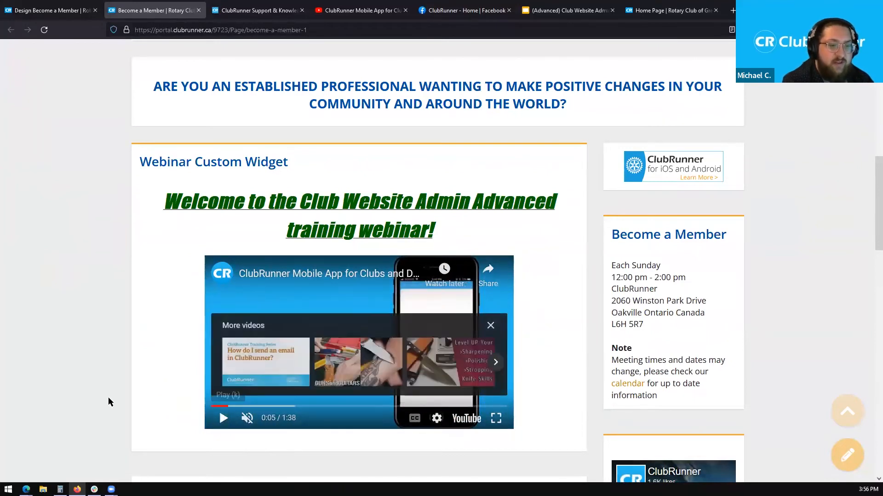
{"action": "left_click", "coordinate": [491, 326]}
{"action": "left_click_drag", "start_coordinate": [869, 185], "coordinate": [869, 260]}
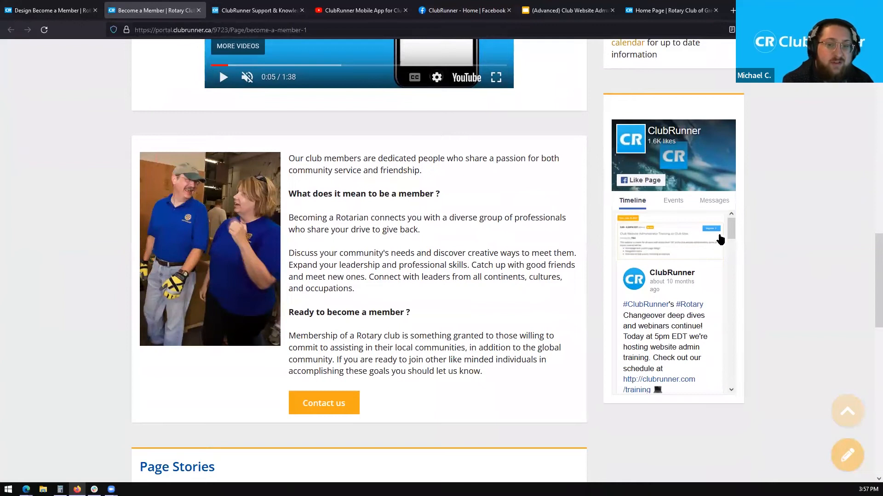
{"action": "left_click_drag", "start_coordinate": [733, 231], "coordinate": [711, 212]}
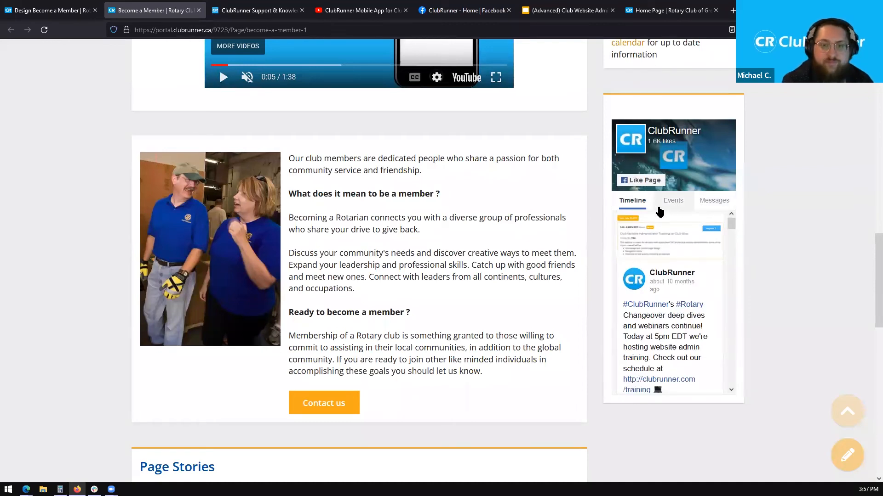
{"action": "left_click", "coordinate": [668, 206]}
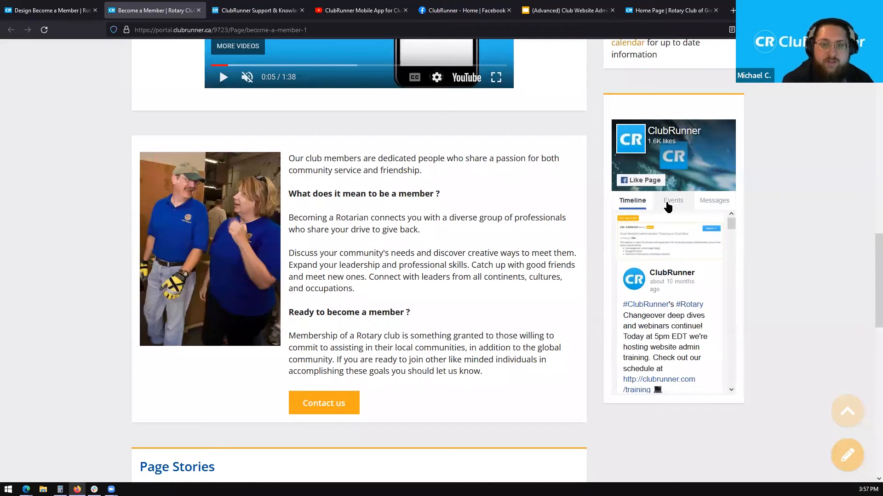
{"action": "left_click", "coordinate": [714, 202]}
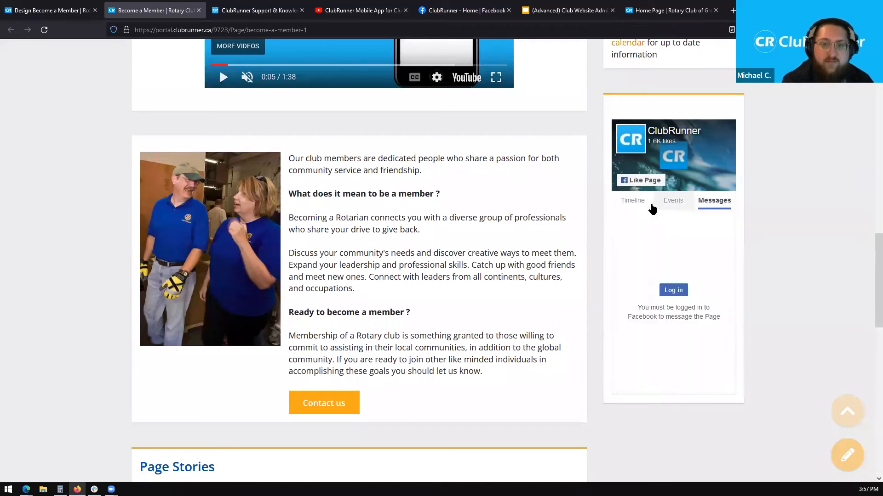
{"action": "left_click", "coordinate": [672, 205]}
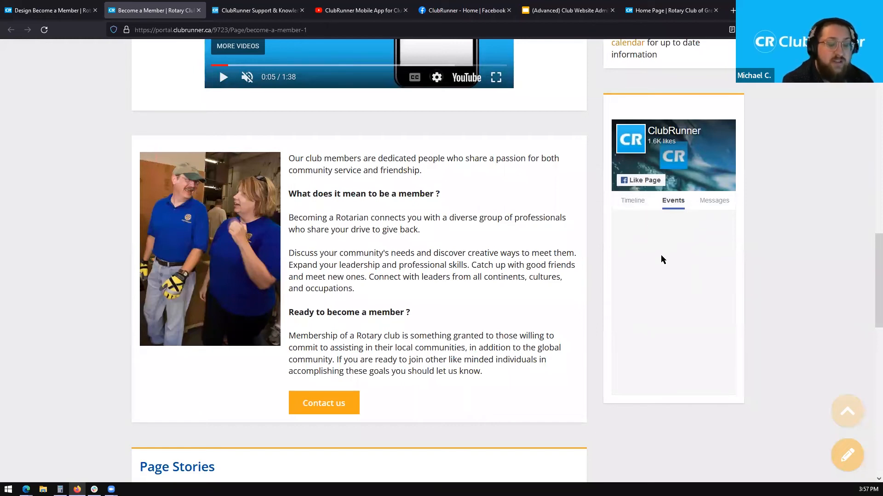
{"action": "left_click", "coordinate": [703, 209]}
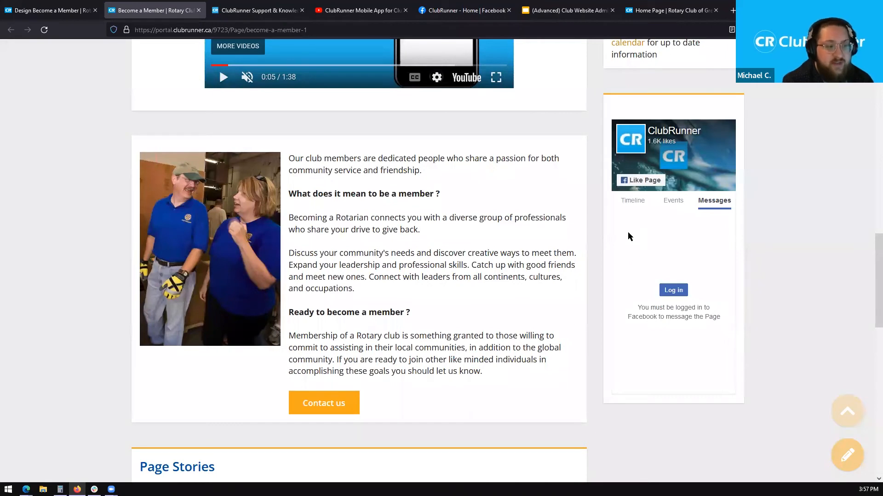
{"action": "left_click", "coordinate": [632, 205]}
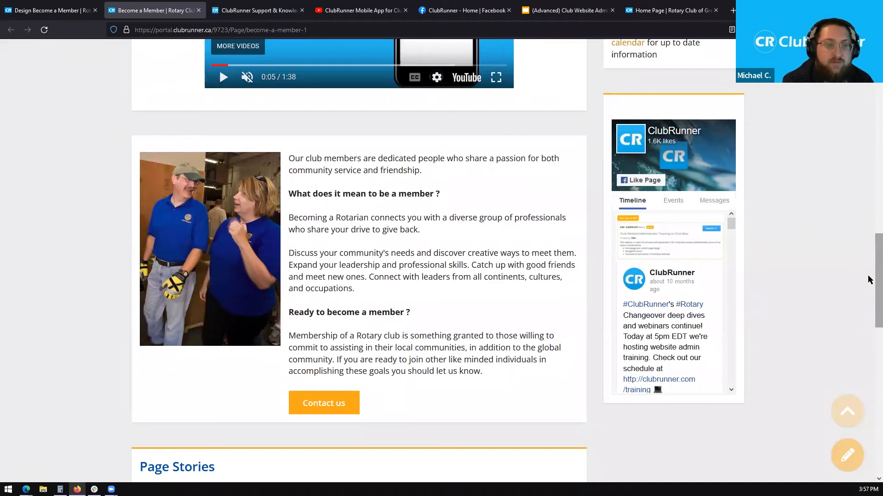
{"action": "scroll", "coordinate": [870, 280], "scroll_direction": "up", "scroll_amount": 10}
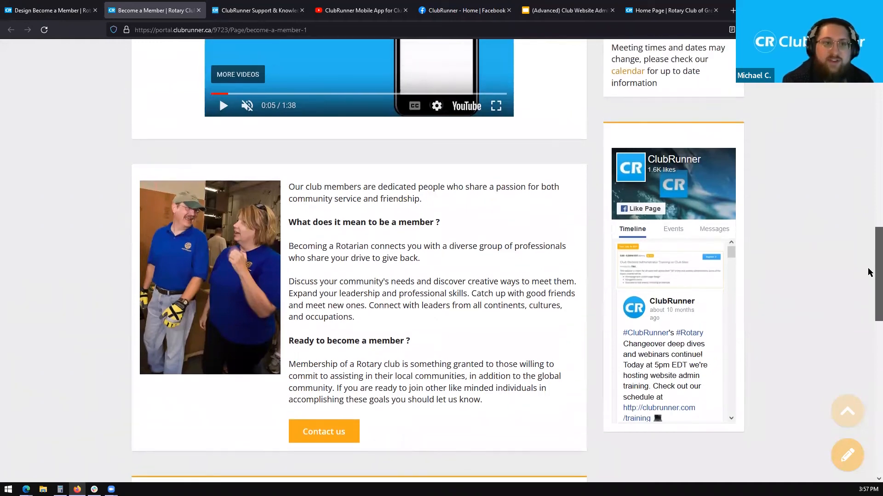
{"action": "scroll", "coordinate": [848, 124], "scroll_direction": "up", "scroll_amount": 5}
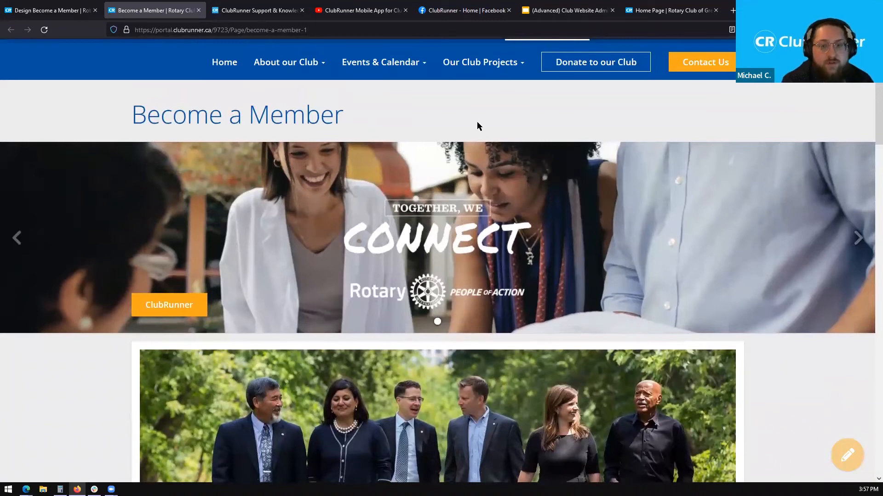
{"action": "left_click_drag", "start_coordinate": [229, 115], "coordinate": [344, 115]}
{"action": "left_click", "coordinate": [347, 111]}
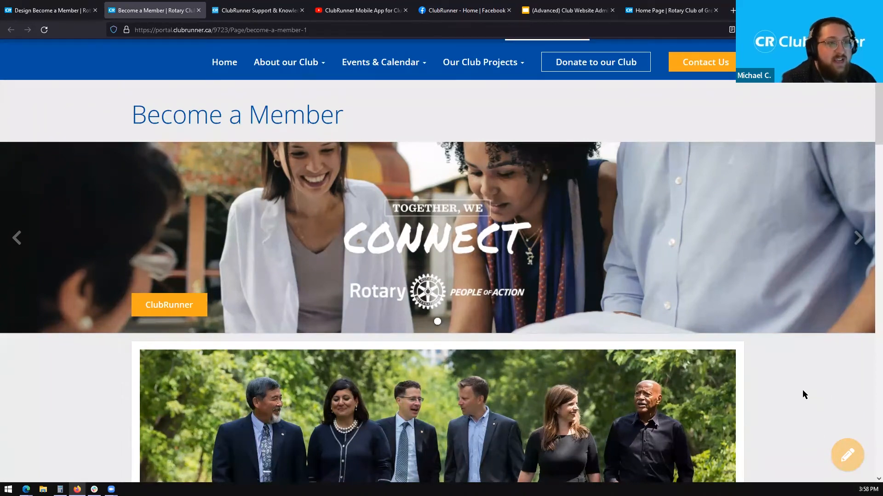
- Reopen the Become a Member page designer, scroll to the top, and go back to the Custom Page Library
{"action": "left_click", "coordinate": [847, 462]}
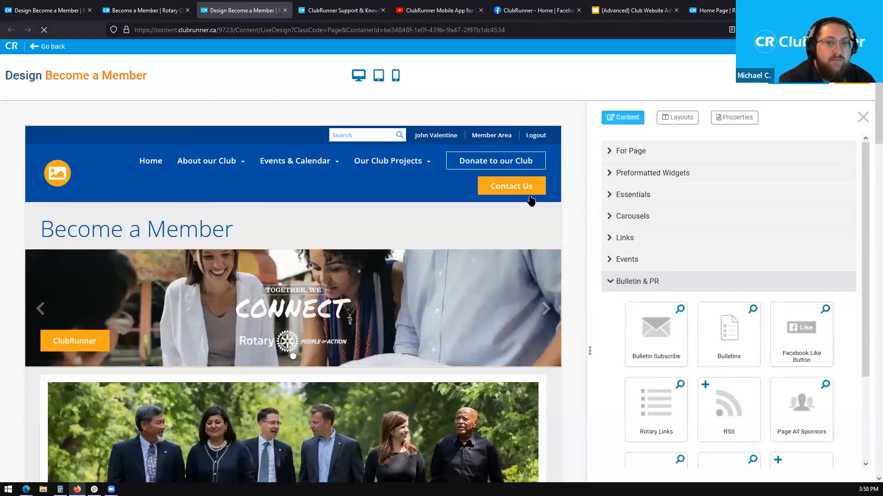
{"action": "scroll", "coordinate": [868, 105], "scroll_direction": "down", "scroll_amount": 2}
{"action": "left_click_drag", "start_coordinate": [868, 105], "coordinate": [868, 174]}
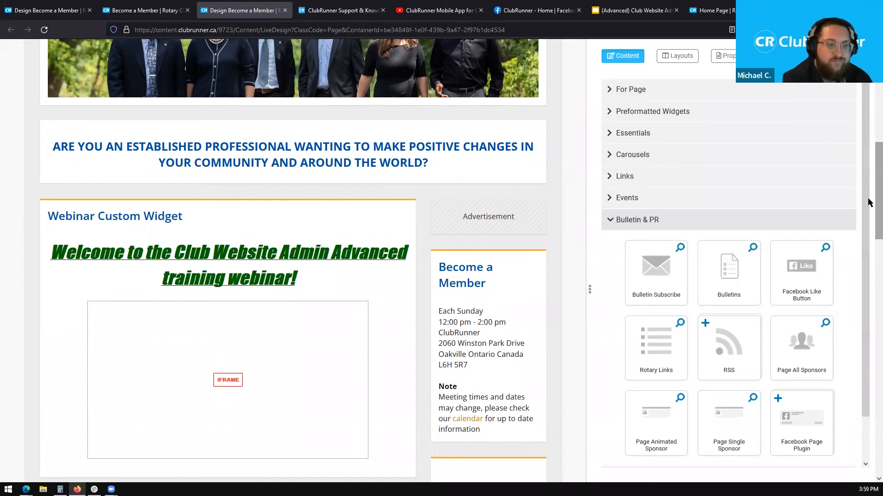
{"action": "scroll", "coordinate": [869, 203], "scroll_direction": "up", "scroll_amount": 1}
{"action": "scroll", "coordinate": [869, 202], "scroll_direction": "up", "scroll_amount": 10}
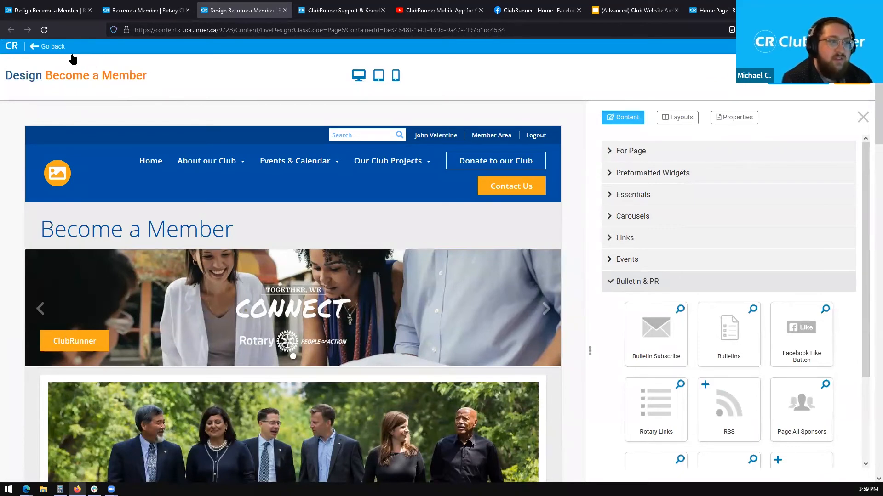
{"action": "left_click", "coordinate": [50, 48]}
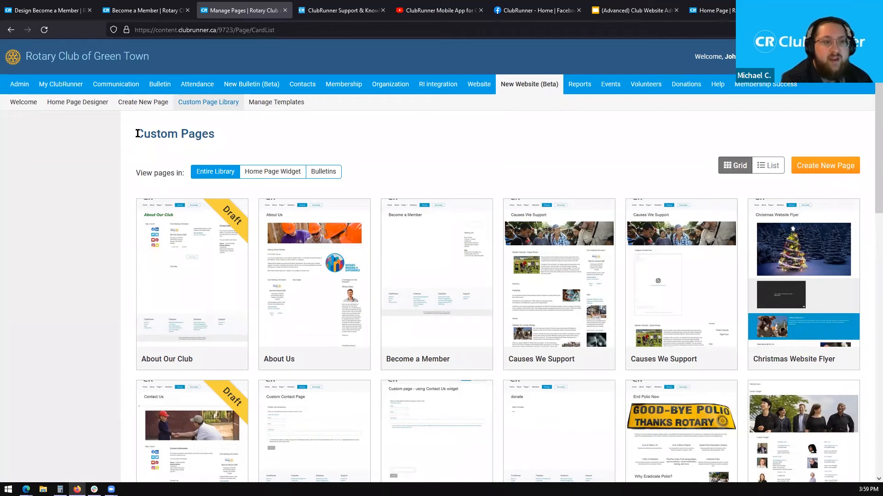
- Reveal the Communication menu's email options: email services, traffic report and blocked emails
{"action": "left_click_drag", "start_coordinate": [134, 136], "coordinate": [240, 137]}
{"action": "left_click", "coordinate": [246, 137]}
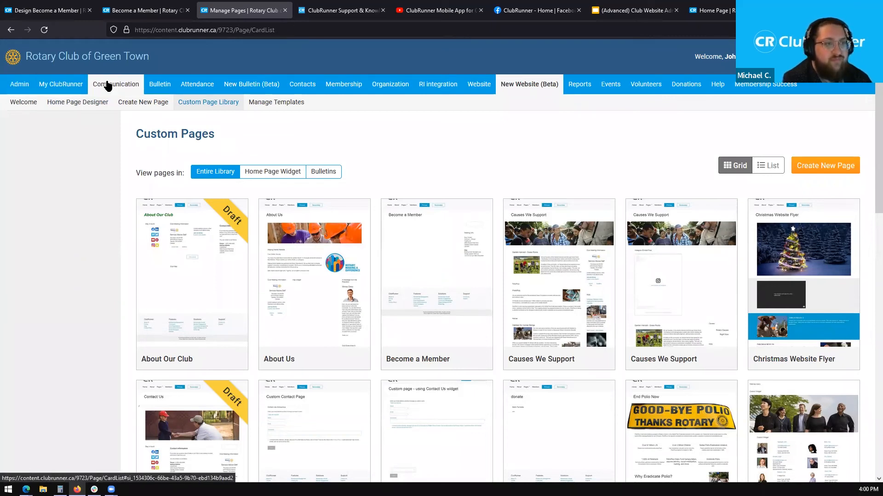
{"action": "mouse_move", "coordinate": [125, 86]}
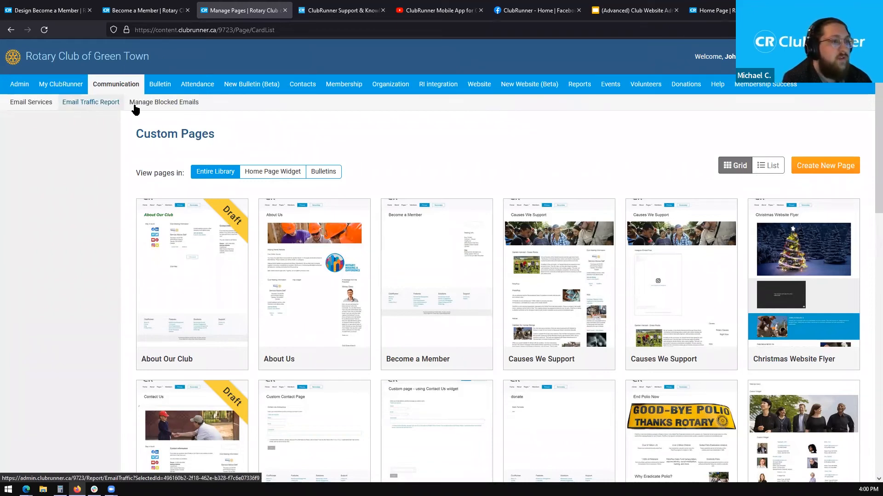
- Open Manage Blocked Emails and review the 9 addresses, each marked Invalid address
{"action": "left_click", "coordinate": [192, 106]}
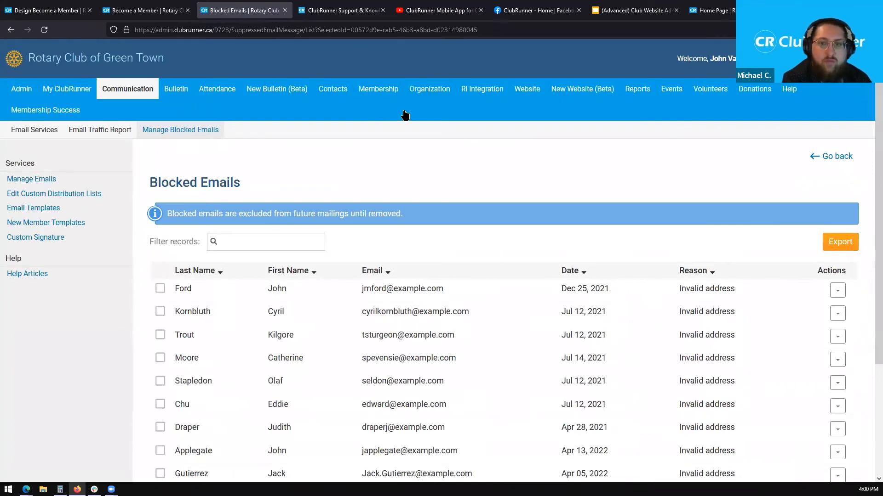
{"action": "scroll", "coordinate": [872, 131], "scroll_direction": "down", "scroll_amount": 2}
{"action": "scroll", "coordinate": [872, 131], "scroll_direction": "down", "scroll_amount": 2}
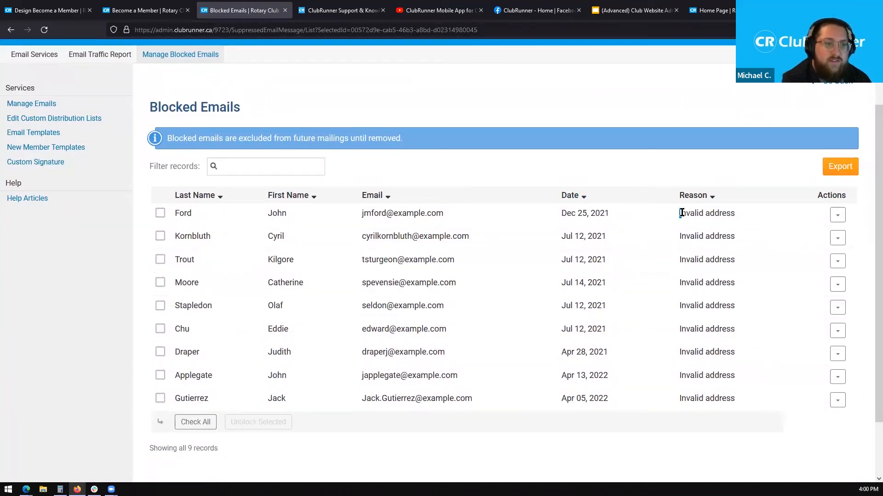
{"action": "left_click_drag", "start_coordinate": [677, 213], "coordinate": [749, 216]}
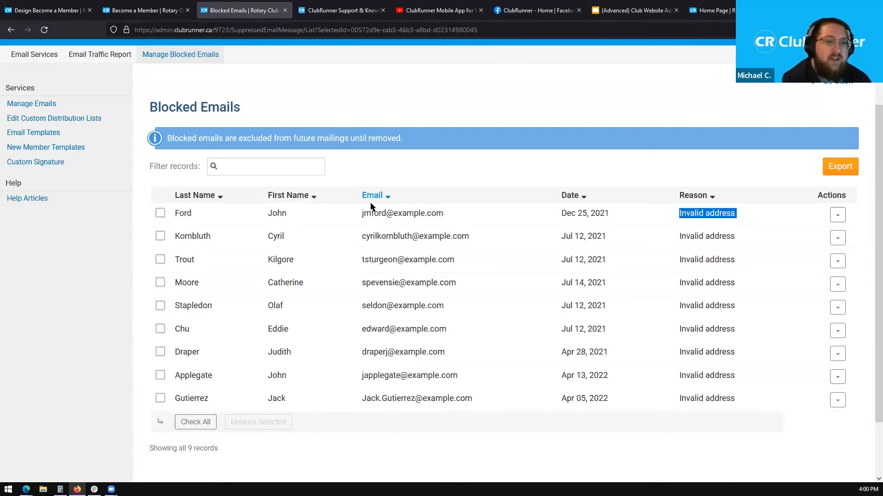
{"action": "left_click_drag", "start_coordinate": [351, 213], "coordinate": [451, 216]}
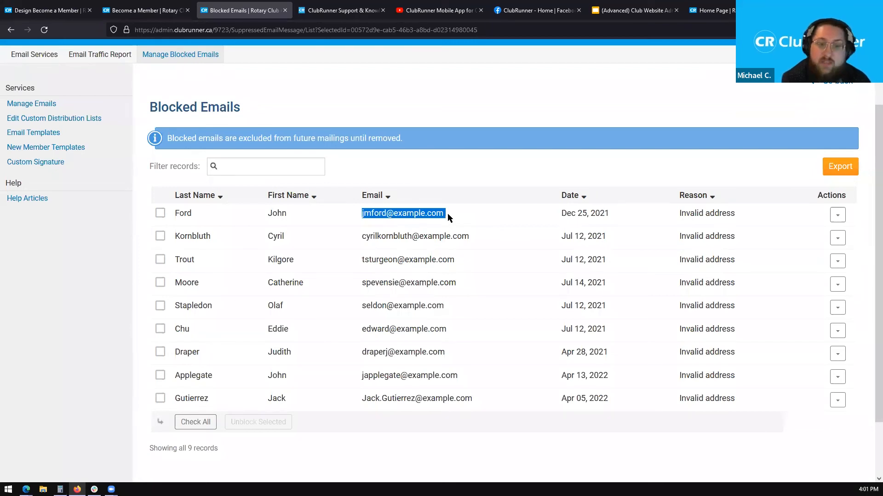
{"action": "left_click", "coordinate": [448, 213]}
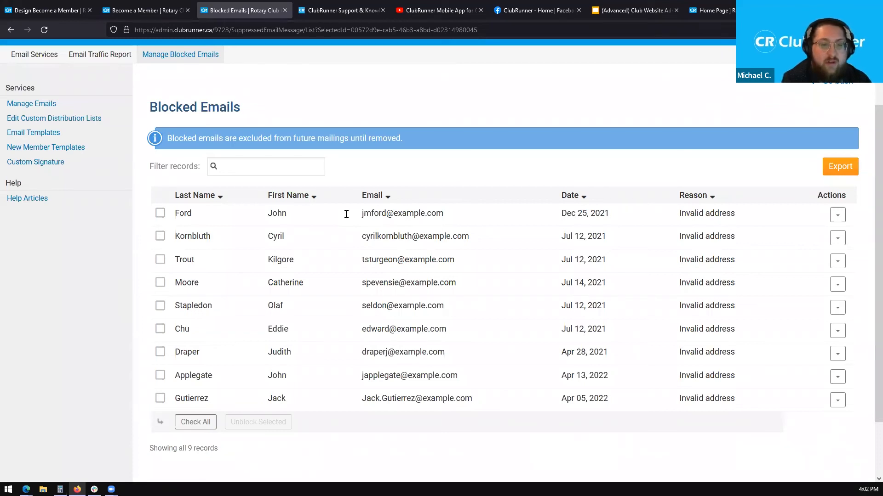
{"action": "left_click_drag", "start_coordinate": [346, 215], "coordinate": [236, 215]}
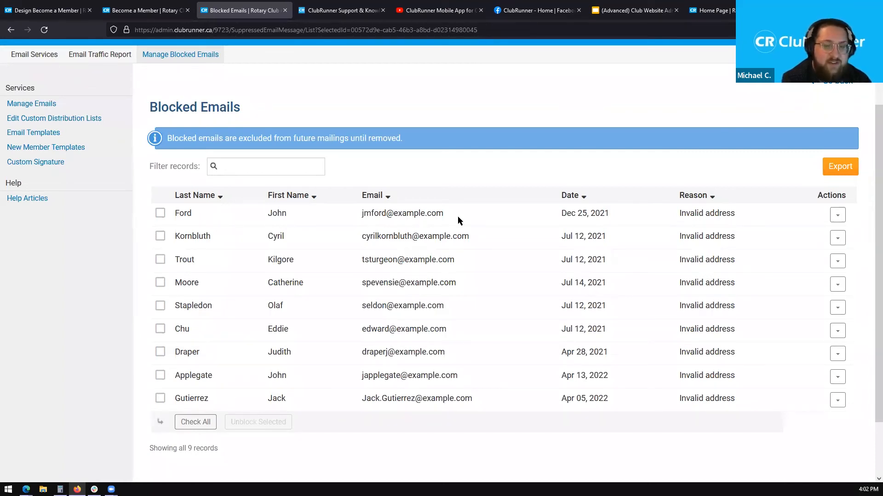
{"action": "left_click_drag", "start_coordinate": [555, 215], "coordinate": [611, 218]}
{"action": "left_click", "coordinate": [628, 220]}
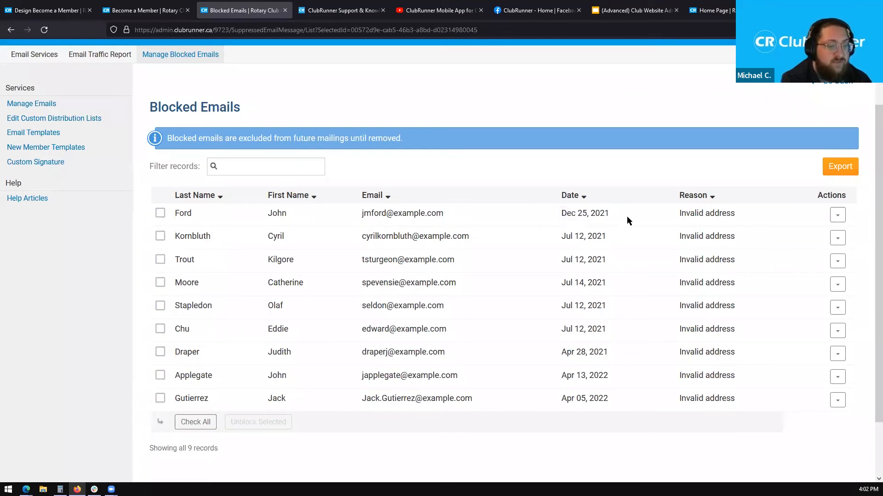
{"action": "left_click_drag", "start_coordinate": [660, 214], "coordinate": [757, 208]}
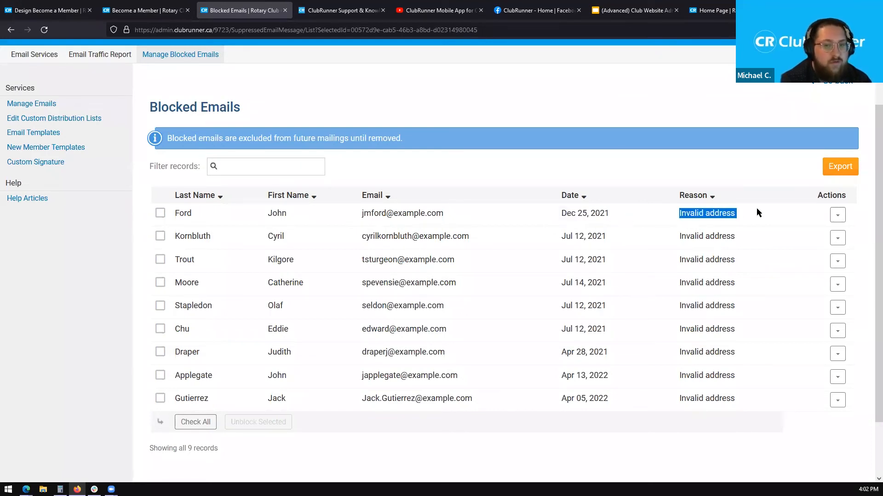
{"action": "left_click", "coordinate": [758, 211]}
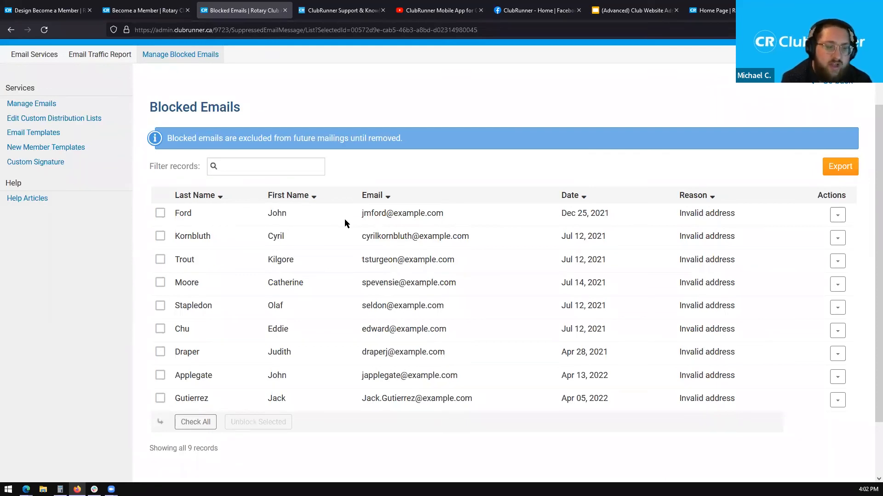
{"action": "left_click_drag", "start_coordinate": [351, 215], "coordinate": [450, 220]}
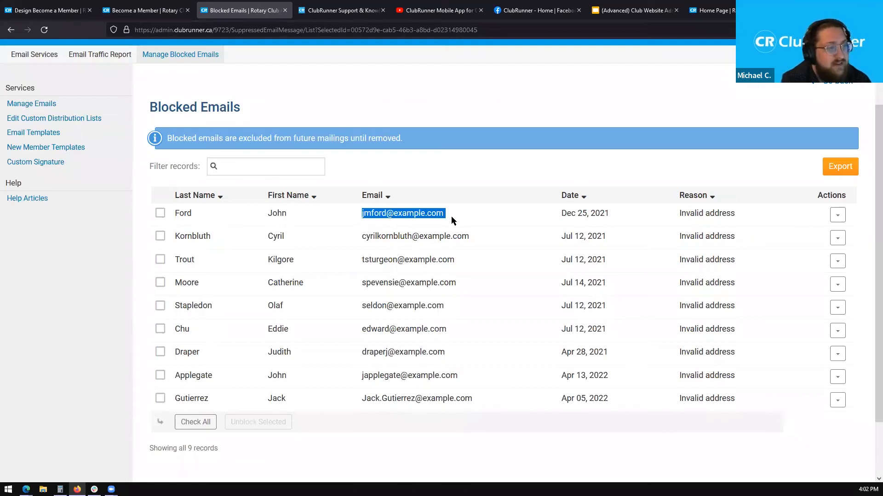
{"action": "left_click", "coordinate": [451, 216]}
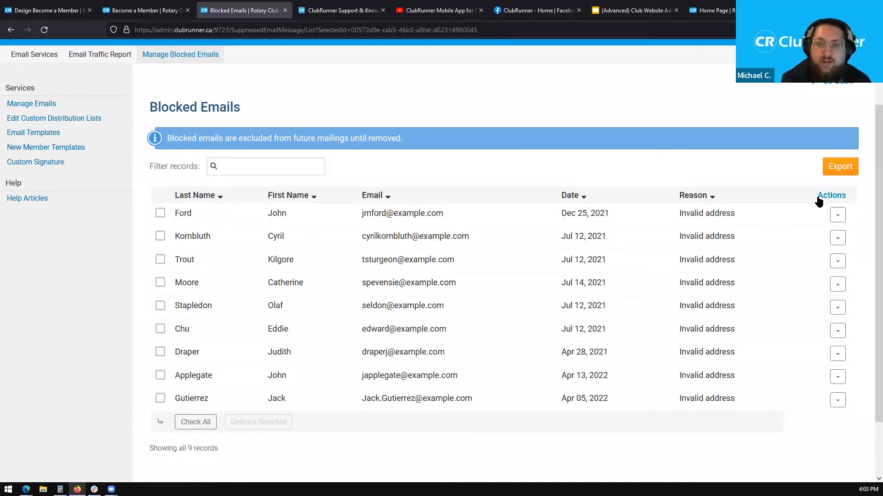
- Unblock the first blocked address from its Actions menu and check the success message
{"action": "left_click", "coordinate": [843, 215]}
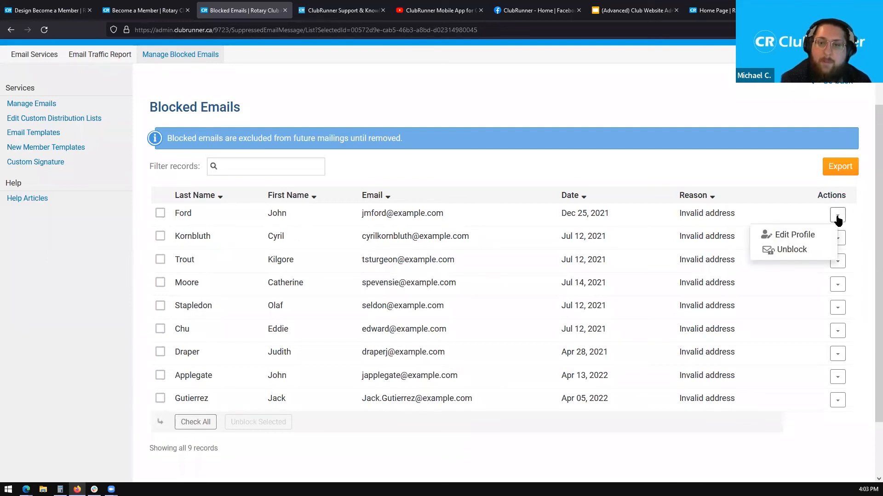
{"action": "left_click", "coordinate": [792, 249]}
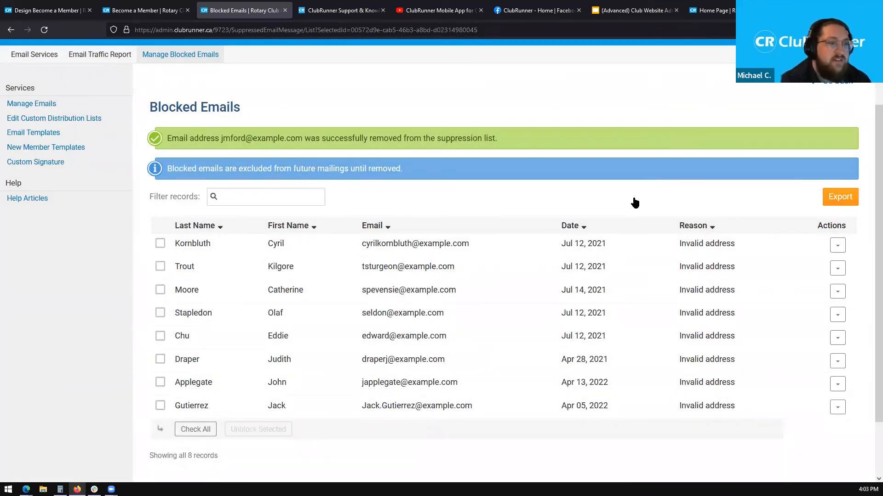
{"action": "left_click_drag", "start_coordinate": [165, 139], "coordinate": [254, 142]}
{"action": "left_click_drag", "start_coordinate": [416, 143], "coordinate": [534, 142]}
{"action": "left_click", "coordinate": [534, 142]}
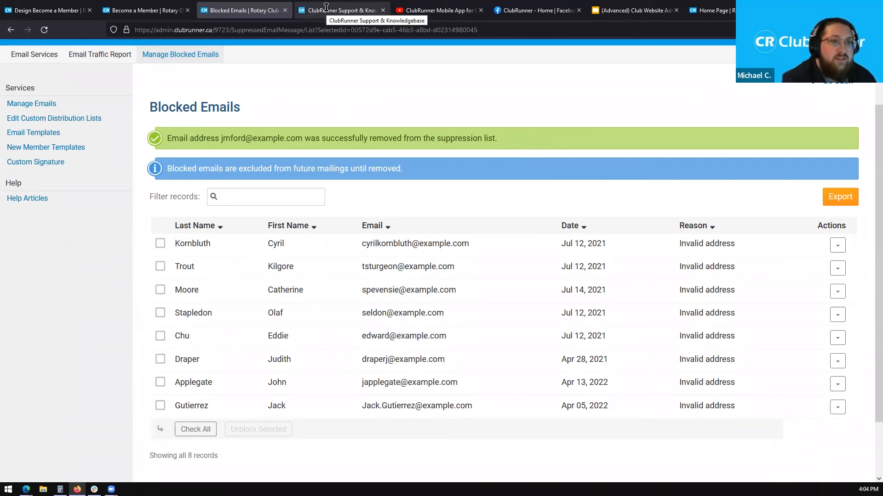
- Bring up the Support & Knowledgebase Contact Us form, then scroll it back to the top
{"action": "left_click", "coordinate": [325, 9]}
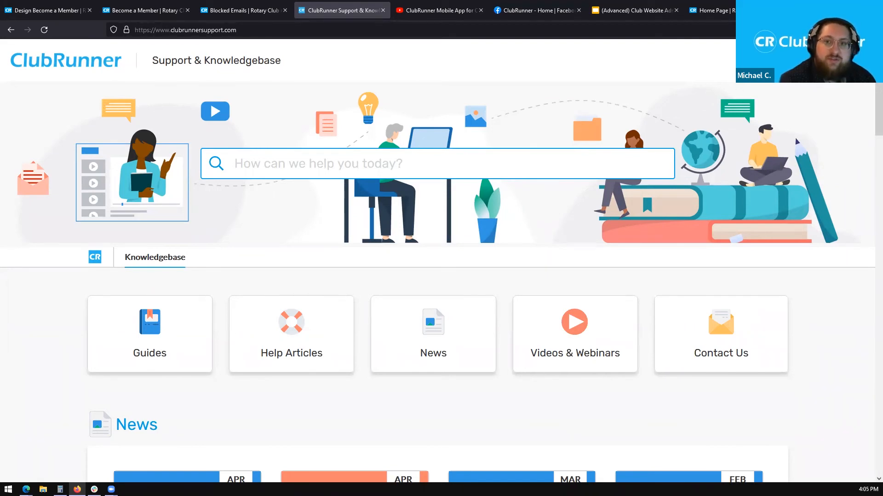
{"action": "left_click", "coordinate": [721, 334]}
{"action": "left_click_drag", "start_coordinate": [869, 113], "coordinate": [869, 243]}
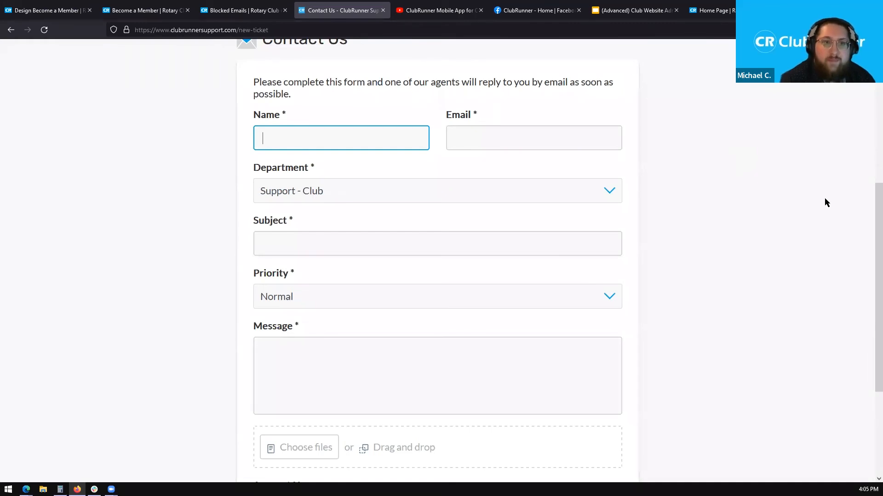
{"action": "scroll", "coordinate": [867, 227], "scroll_direction": "up", "scroll_amount": 5}
{"action": "scroll", "coordinate": [869, 135], "scroll_direction": "up", "scroll_amount": 1}
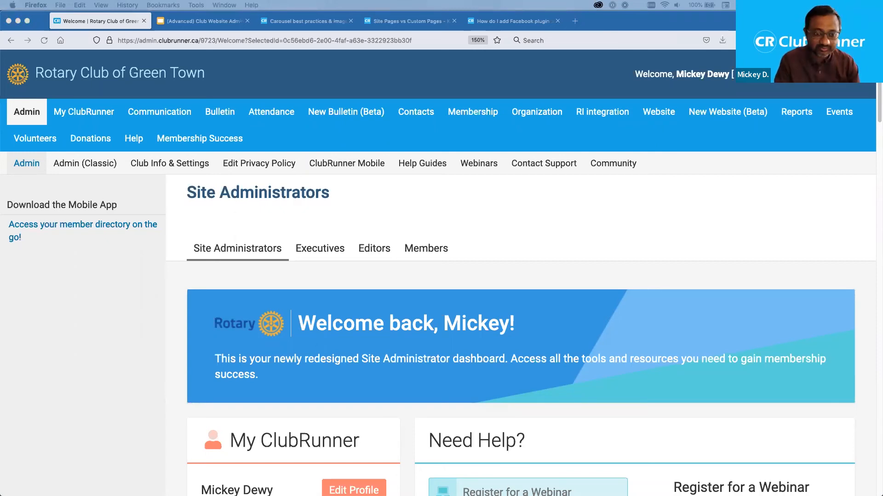
{"action": "left_click_drag", "start_coordinate": [0, 83], "coordinate": [563, 73]}
{"action": "left_click_drag", "start_coordinate": [432, 130], "coordinate": [152, 129]}
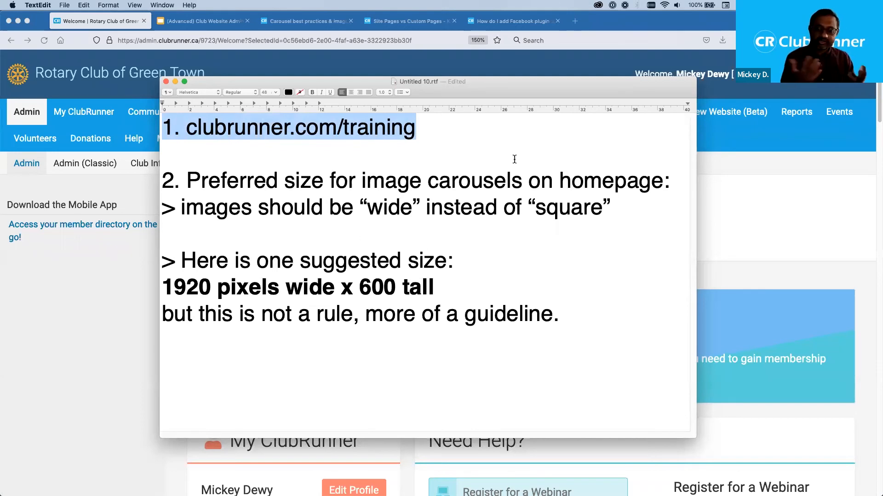
{"action": "key", "text": "Left"}
{"action": "key", "text": "Right"}
{"action": "key", "text": "Right"}
{"action": "key", "text": "Right"}
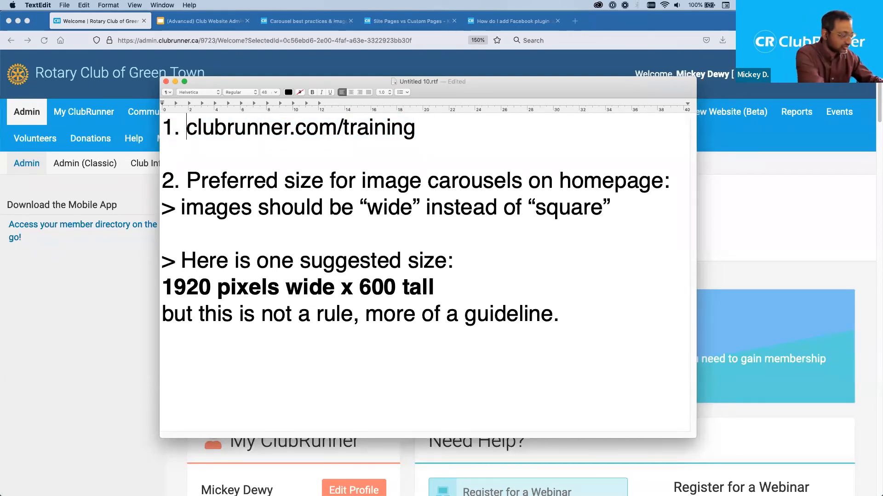
{"action": "type", "text": "Recordings ="}
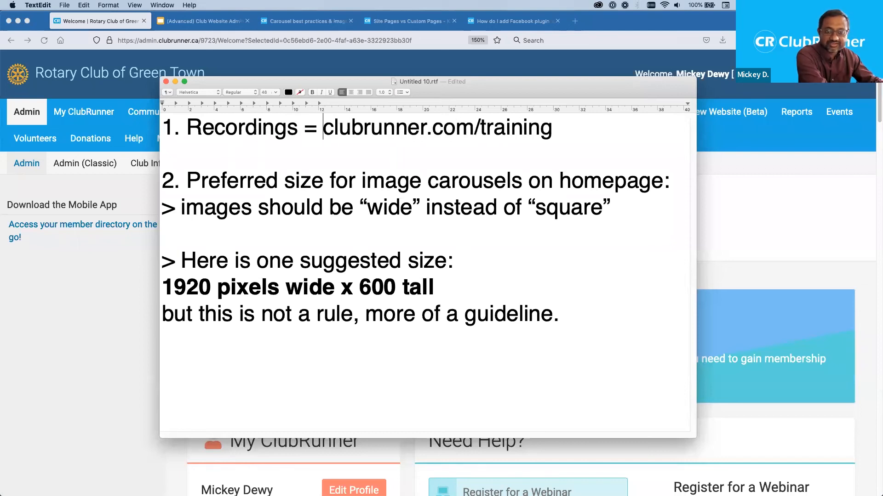
{"action": "key", "text": "shift+super+Right"}
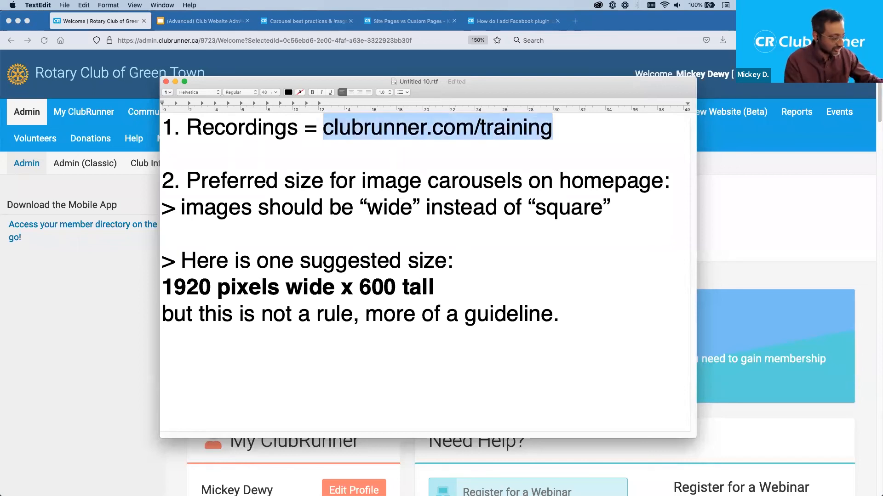
{"action": "key", "text": "super+b"}
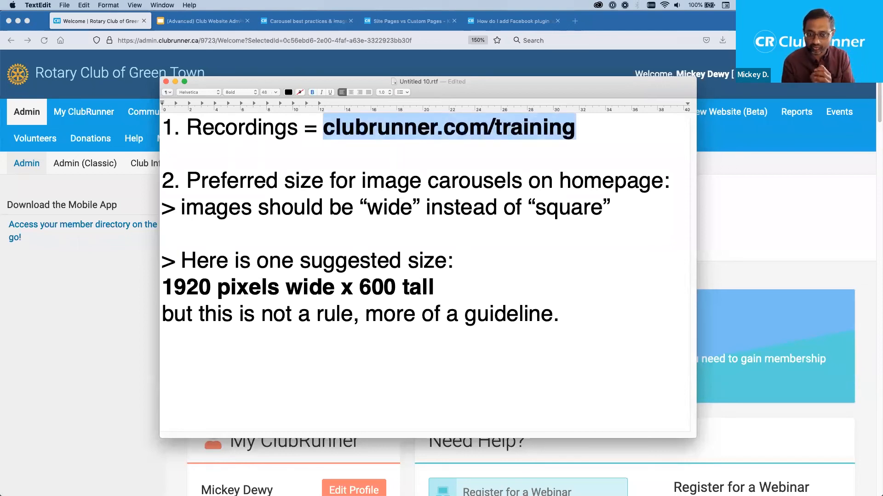
{"action": "key", "text": "super+Left"}
{"action": "key", "text": "Right"}
{"action": "key", "text": "Right"}
{"action": "key", "text": "Right"}
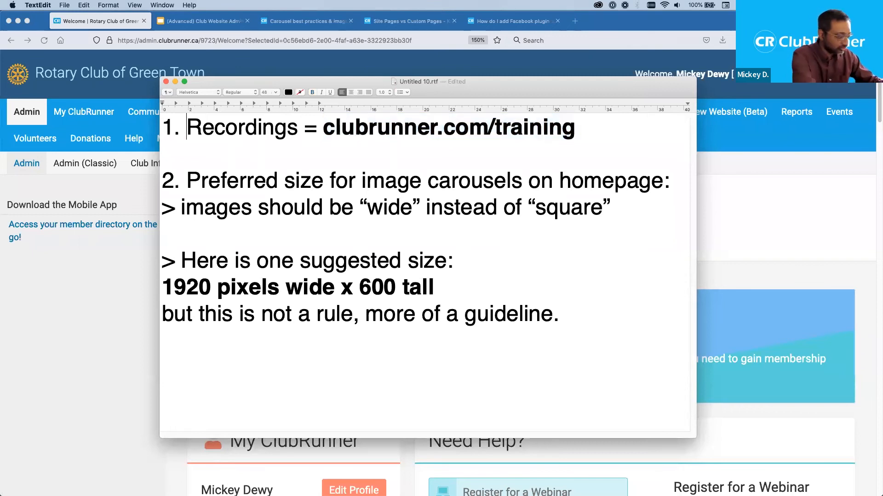
{"action": "type", "text": "Video"}
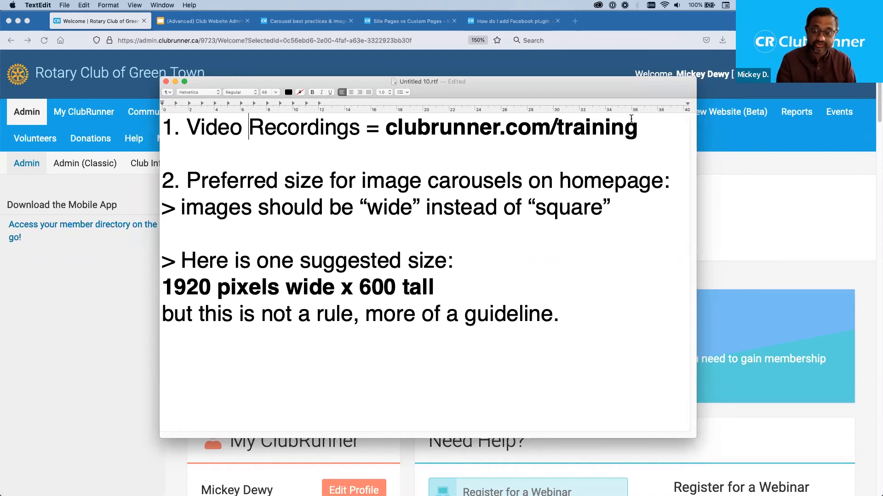
{"action": "left_click_drag", "start_coordinate": [644, 133], "coordinate": [386, 118]}
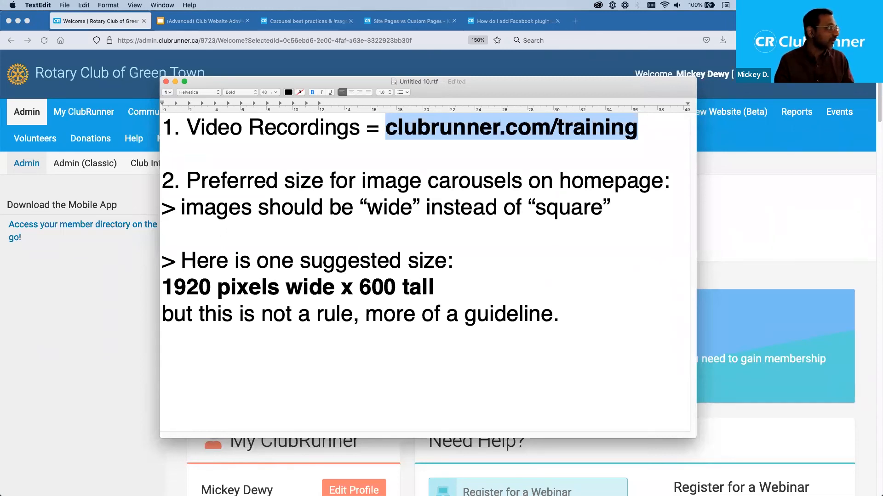
{"action": "left_click", "coordinate": [437, 174]}
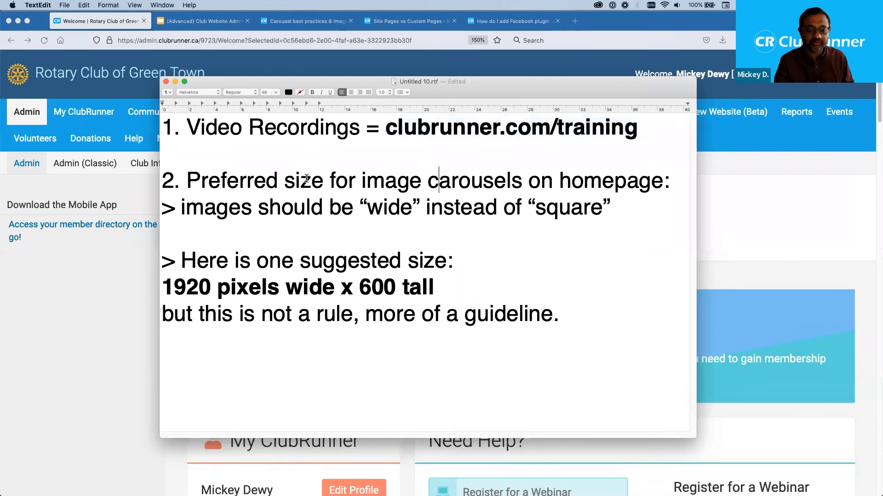
{"action": "left_click_drag", "start_coordinate": [187, 181], "coordinate": [525, 185]}
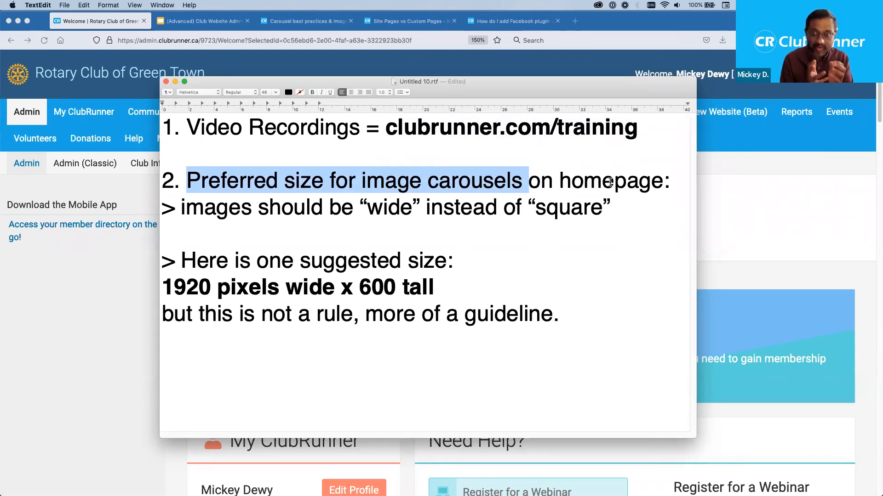
- Add the line '> all images should be same size' below the guideline note
{"action": "left_click", "coordinate": [595, 329]}
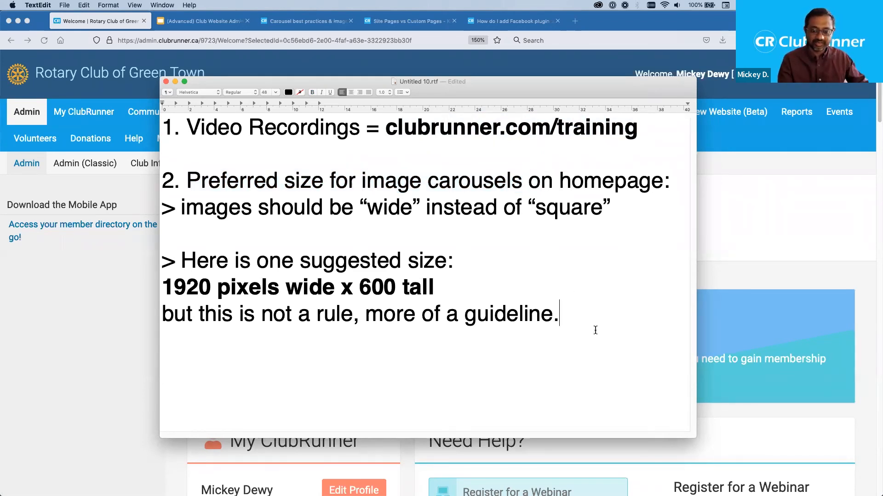
{"action": "key", "text": "Return"}
{"action": "key", "text": "Return"}
{"action": "type", "text": "> "}
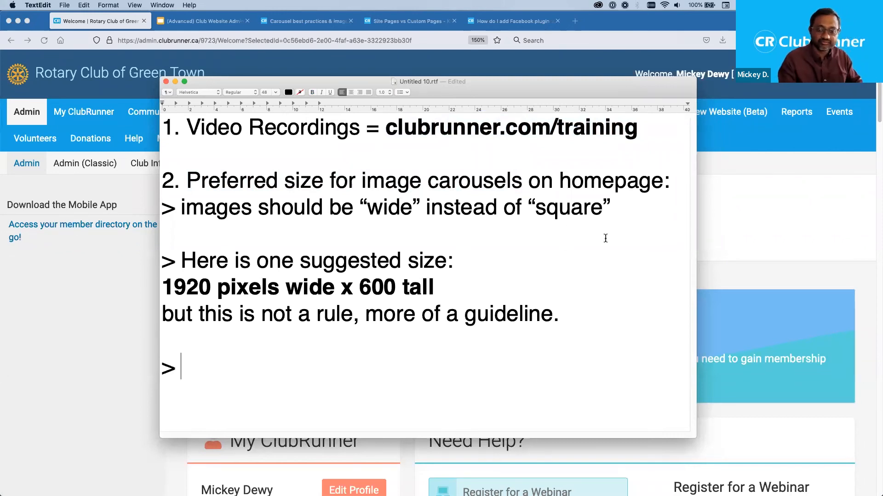
{"action": "type", "text": "all image"}
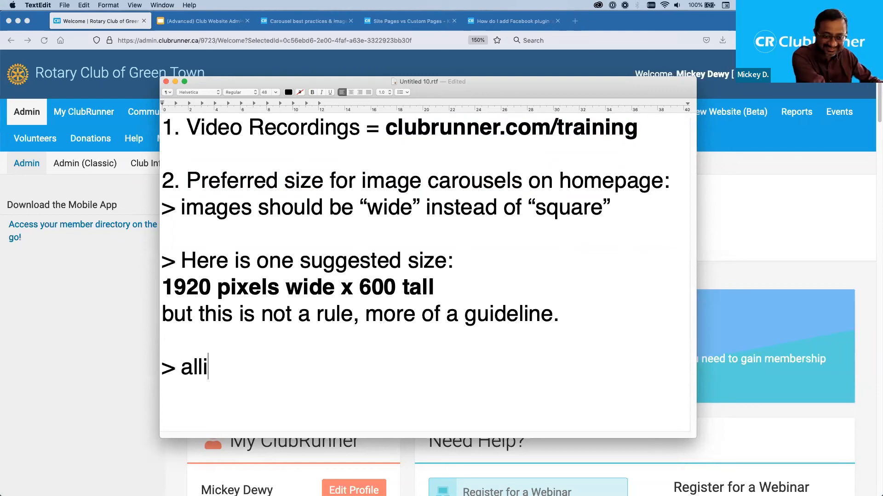
{"action": "type", "text": "s should"}
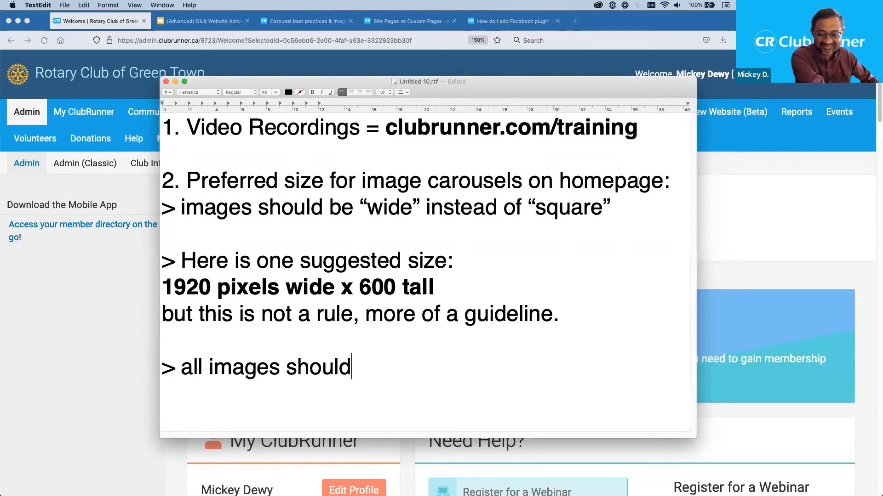
{"action": "type", "text": " be same size"}
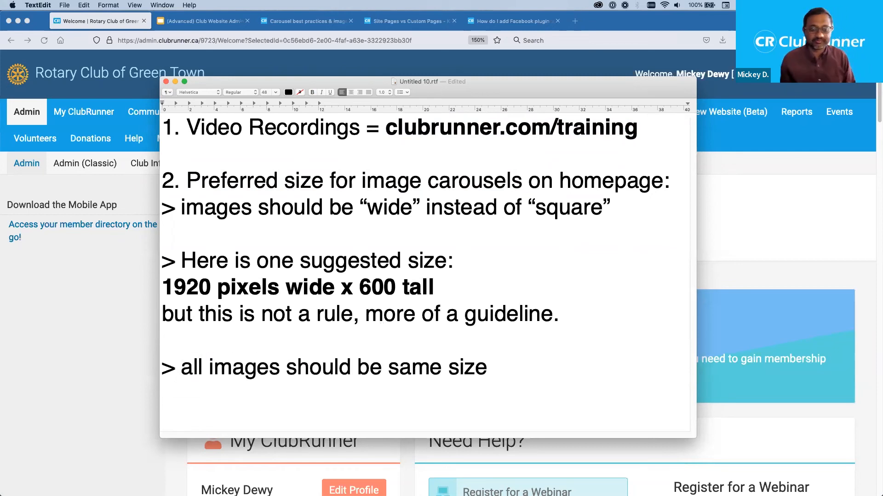
- Review the wide-images note, then bring the ClubRunner admin dashboard back in front
{"action": "left_click_drag", "start_coordinate": [612, 211], "coordinate": [164, 216]}
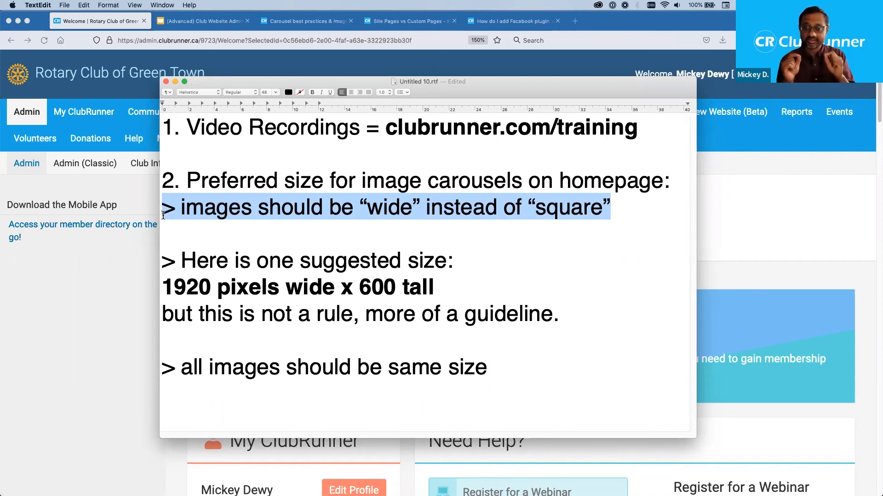
{"action": "double_click", "coordinate": [573, 179]}
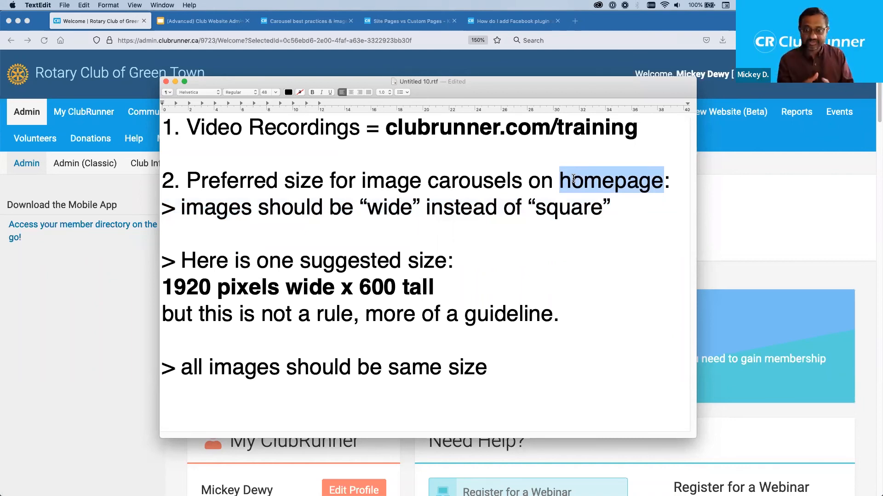
{"action": "left_click", "coordinate": [52, 304]}
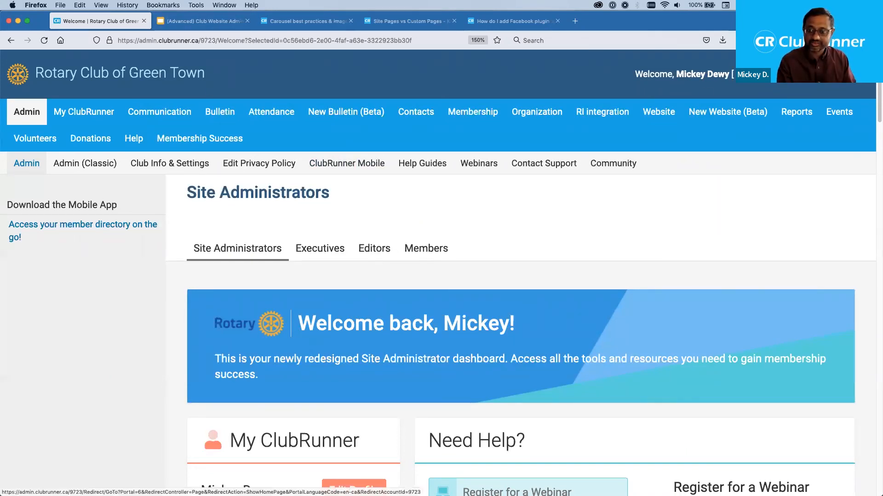
- Open the club home page in a new tab and advance its carousel two slides
{"action": "right_click", "coordinate": [792, 77]}
{"action": "left_click", "coordinate": [782, 81]}
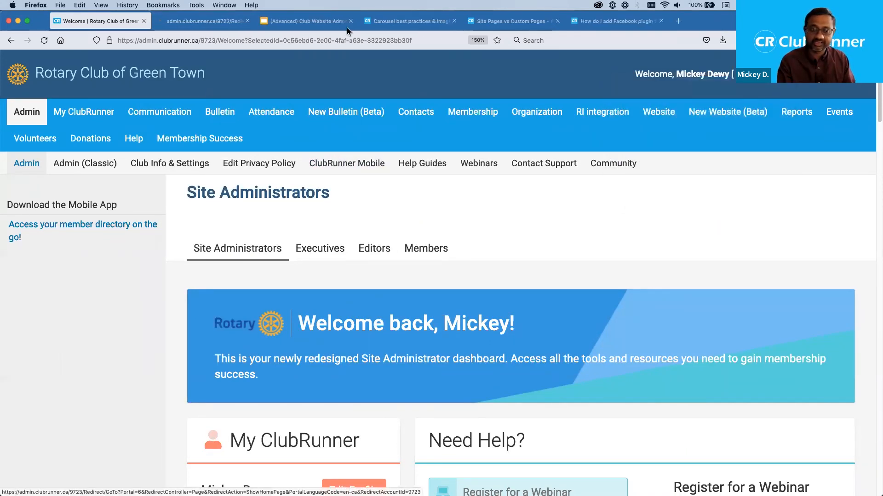
{"action": "left_click", "coordinate": [199, 20]}
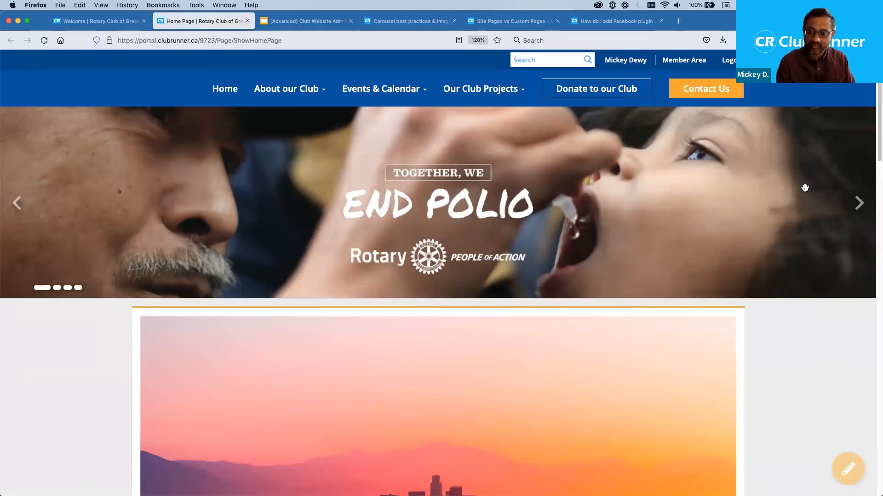
{"action": "left_click", "coordinate": [858, 203]}
{"action": "left_click", "coordinate": [858, 203]}
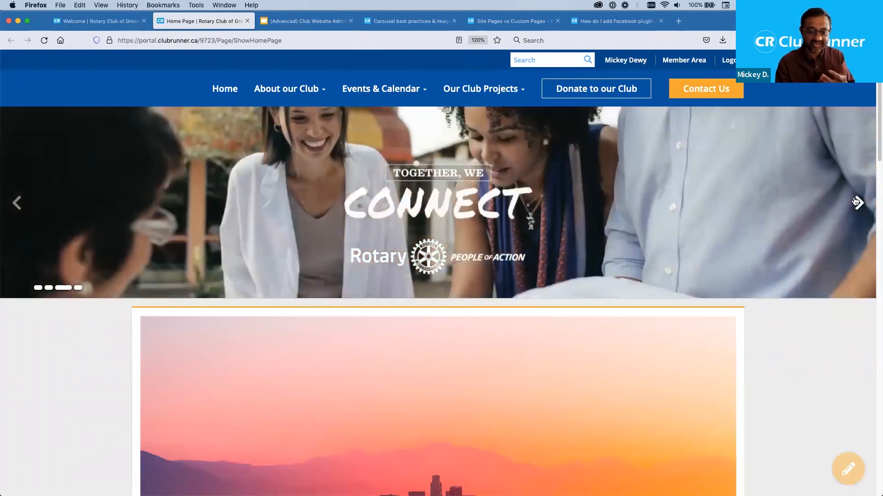
- Scroll through the live homepage, then return to the TextEdit notes
{"action": "scroll", "coordinate": [585, 192], "scroll_direction": "down", "scroll_amount": 5}
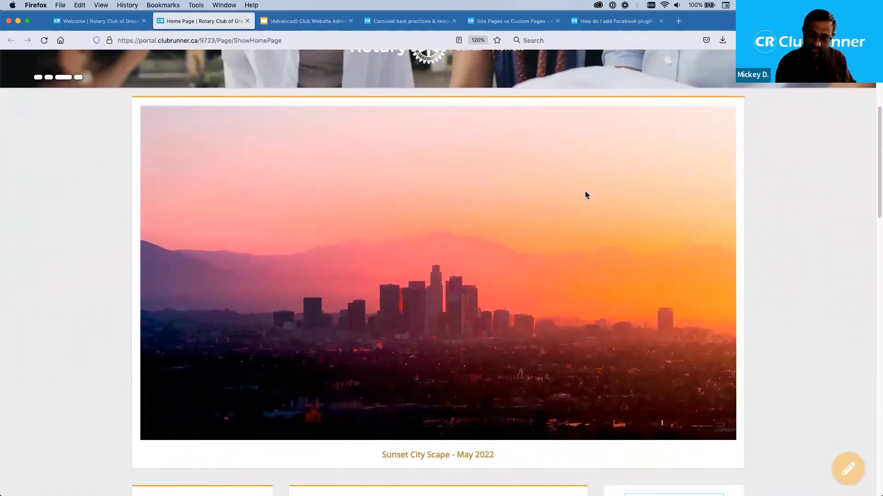
{"action": "scroll", "coordinate": [585, 191], "scroll_direction": "up", "scroll_amount": 5}
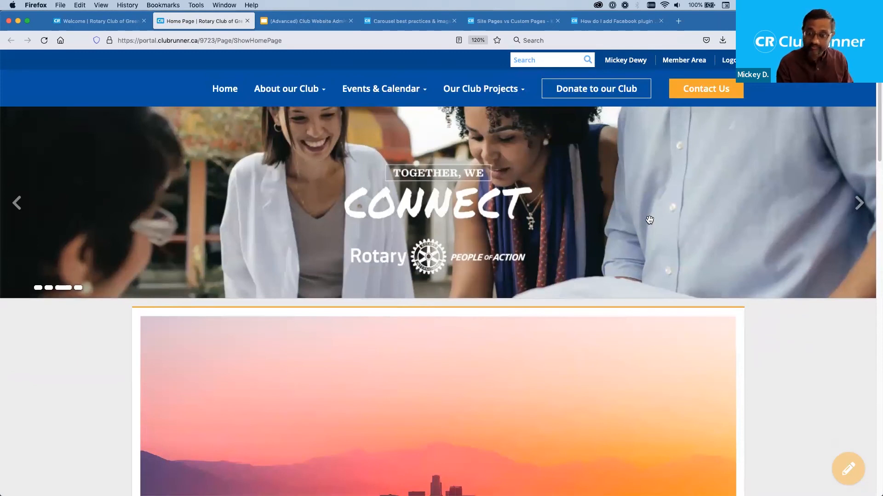
{"action": "scroll", "coordinate": [649, 219], "scroll_direction": "down", "scroll_amount": 5}
{"action": "scroll", "coordinate": [742, 280], "scroll_direction": "down", "scroll_amount": 3}
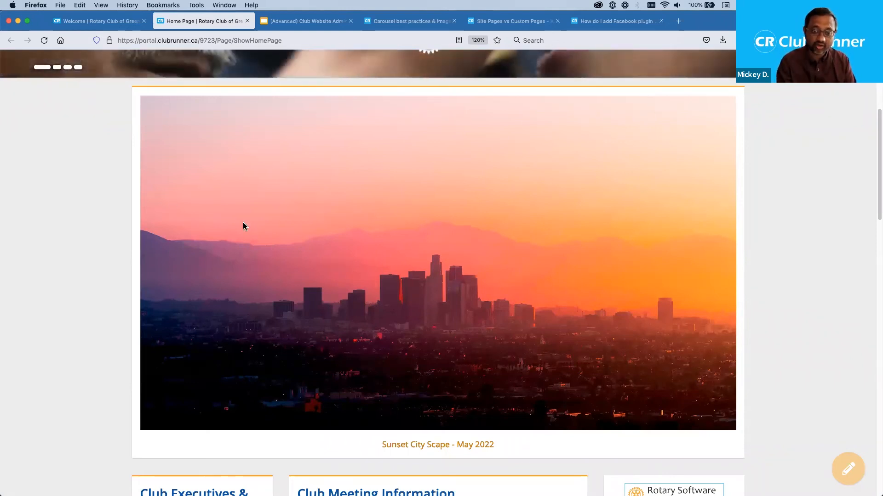
{"action": "scroll", "coordinate": [615, 232], "scroll_direction": "up", "scroll_amount": 2}
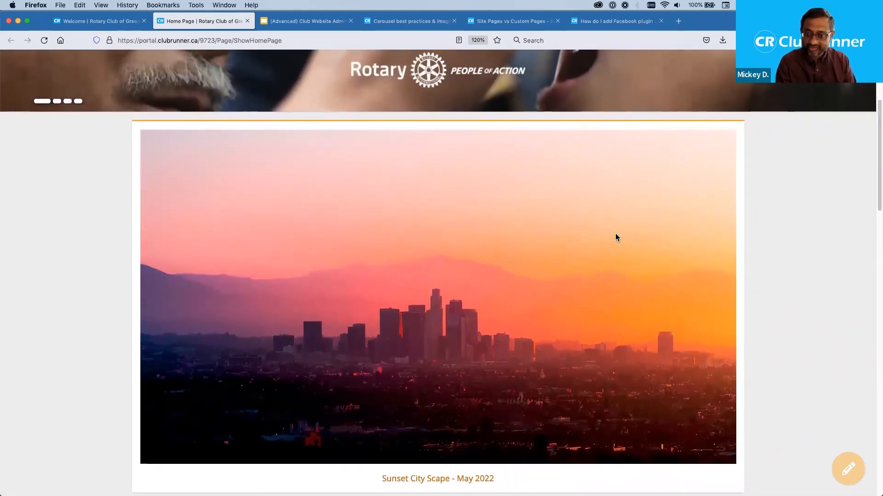
{"action": "scroll", "coordinate": [615, 233], "scroll_direction": "down", "scroll_amount": 3}
{"action": "scroll", "coordinate": [615, 233], "scroll_direction": "down", "scroll_amount": 2}
{"action": "scroll", "coordinate": [615, 233], "scroll_direction": "up", "scroll_amount": 5}
{"action": "scroll", "coordinate": [615, 233], "scroll_direction": "down", "scroll_amount": 4}
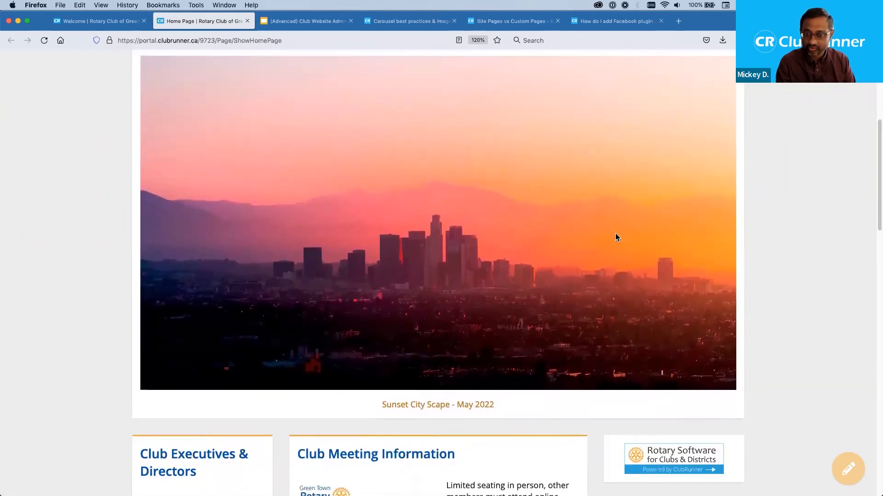
{"action": "scroll", "coordinate": [616, 237], "scroll_direction": "up", "scroll_amount": 4}
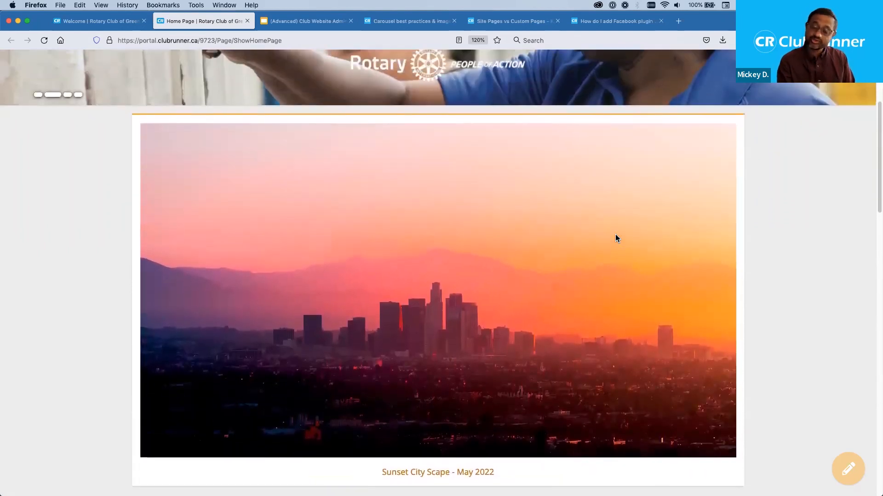
{"action": "scroll", "coordinate": [616, 234], "scroll_direction": "up", "scroll_amount": 8}
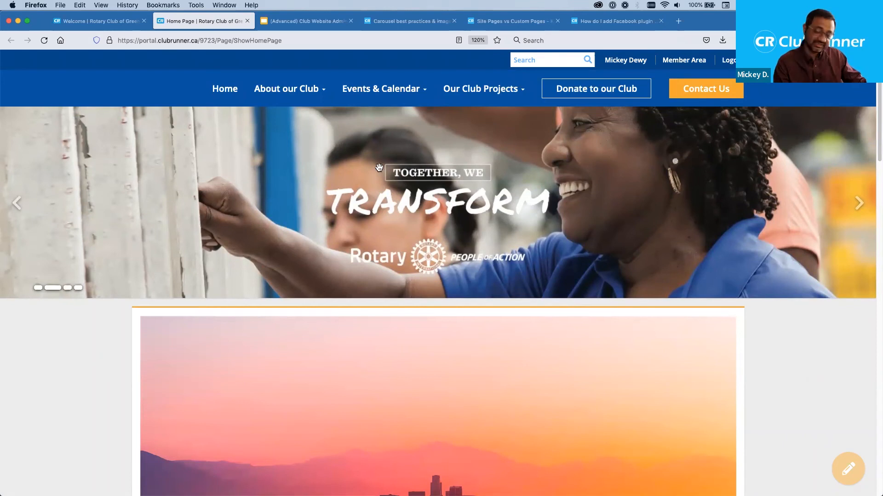
{"action": "key", "text": "super+Tab"}
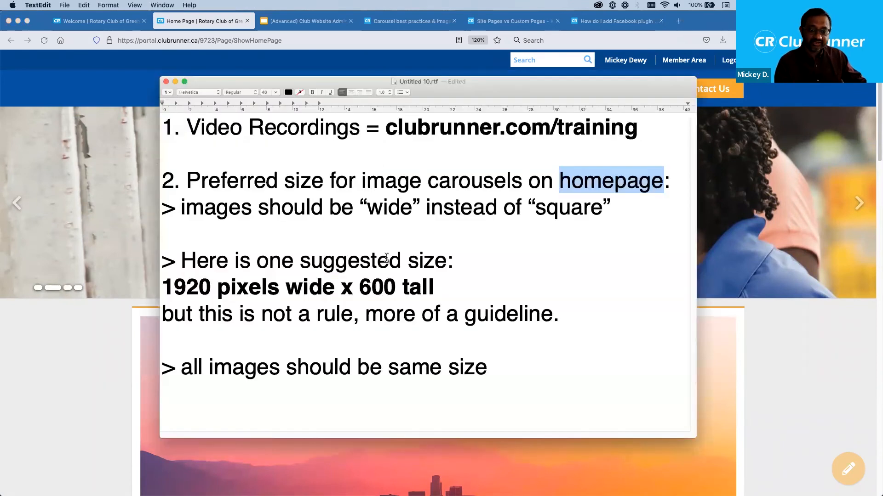
{"action": "left_click", "coordinate": [408, 260]}
{"action": "left_click_drag", "start_coordinate": [434, 288], "coordinate": [166, 294]}
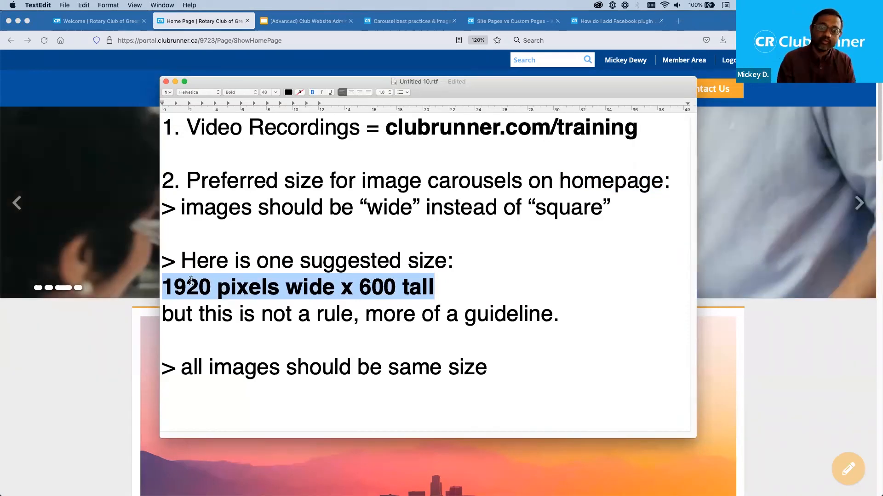
{"action": "left_click", "coordinate": [286, 287]}
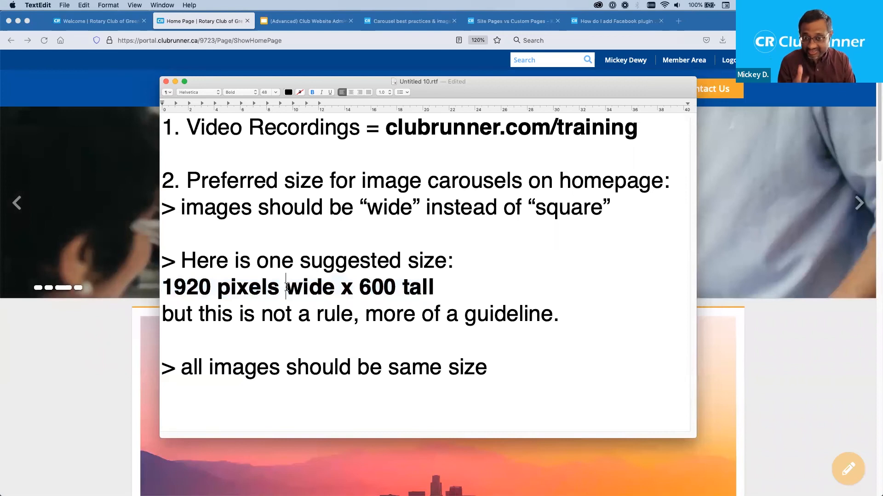
{"action": "left_click_drag", "start_coordinate": [440, 289], "coordinate": [160, 281]}
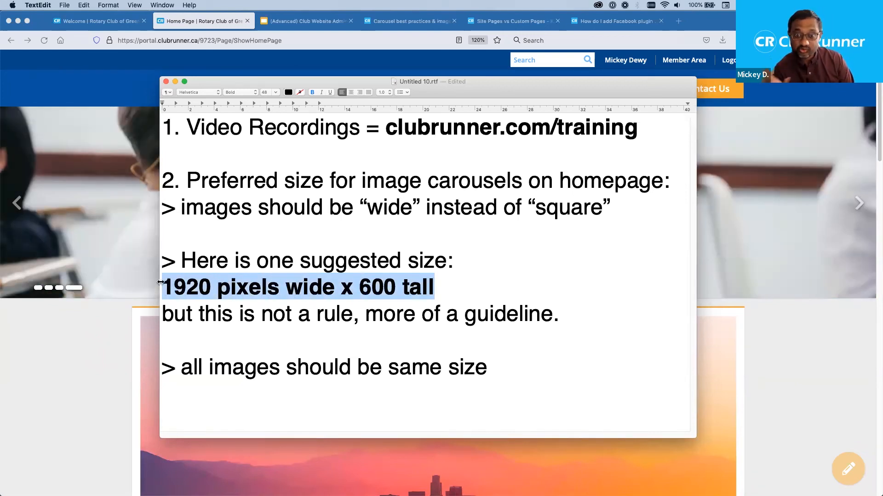
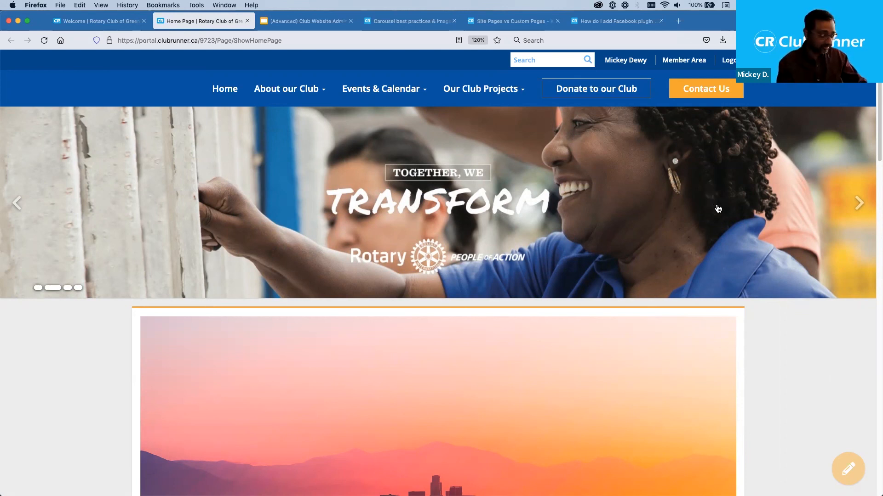
- Bring the carousel image-size notes forward and drag them off the left edge to uncover the homepage
{"action": "key", "text": "super+Tab"}
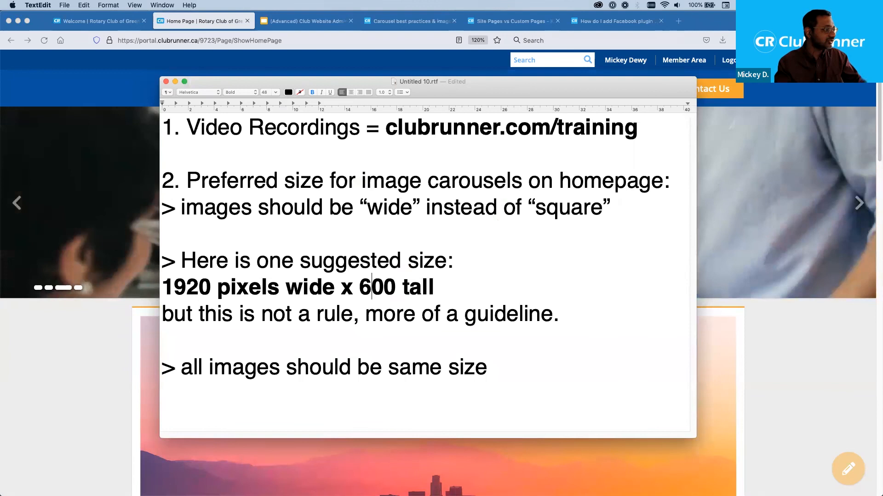
{"action": "key", "text": "super+Tab"}
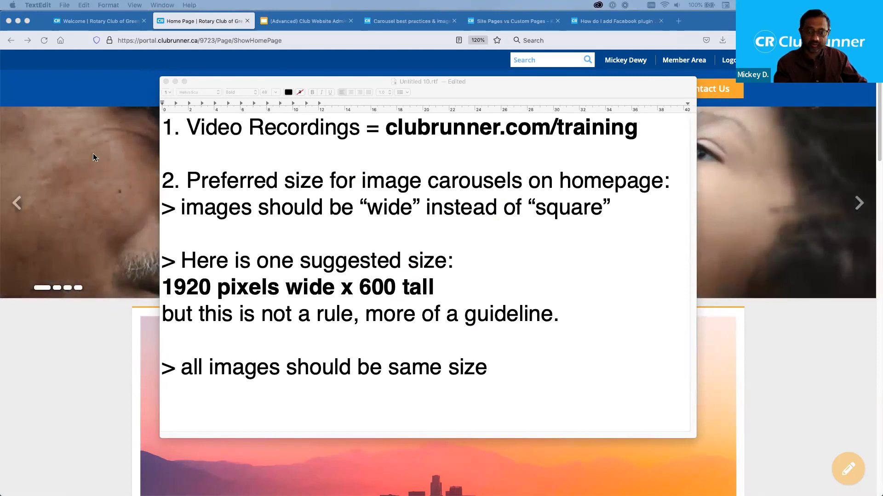
{"action": "left_click_drag", "start_coordinate": [419, 86], "coordinate": [0, 87]}
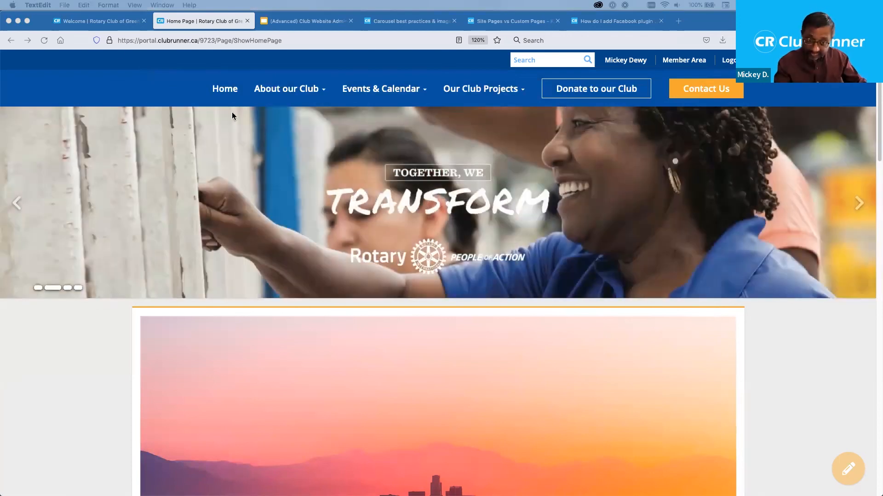
- Return to the Site Administrators dashboard tab and bring up the Reports submenu options
{"action": "left_click", "coordinate": [99, 24]}
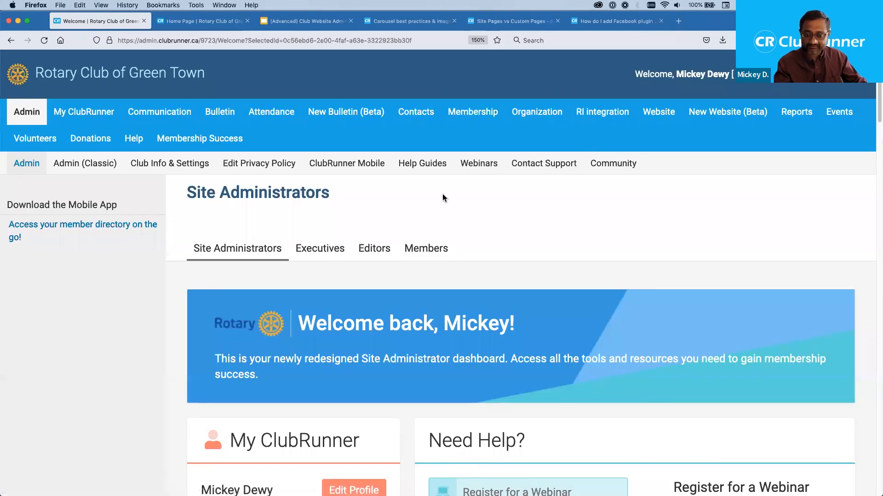
{"action": "left_click_drag", "start_coordinate": [331, 195], "coordinate": [188, 191]}
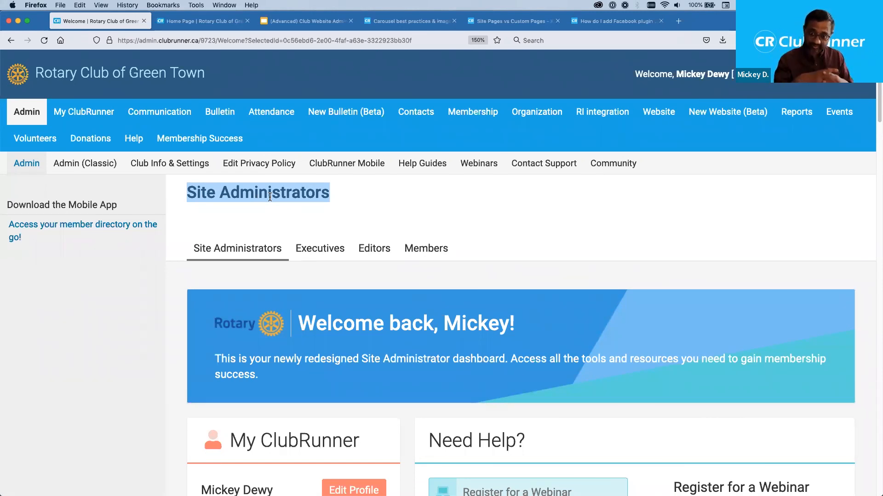
{"action": "left_click", "coordinate": [374, 207]}
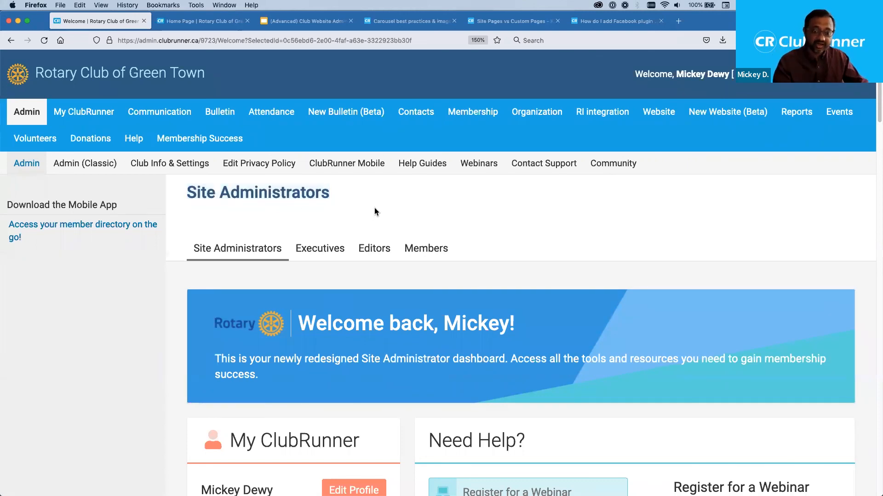
{"action": "mouse_move", "coordinate": [796, 116]}
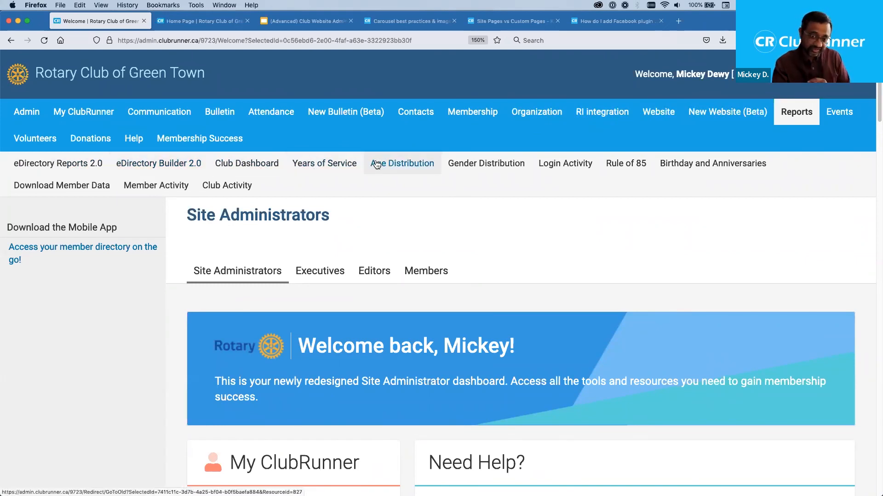
- View the Gender Distribution and Age Distribution reports, then open Download Member Data
{"action": "left_click", "coordinate": [498, 167]}
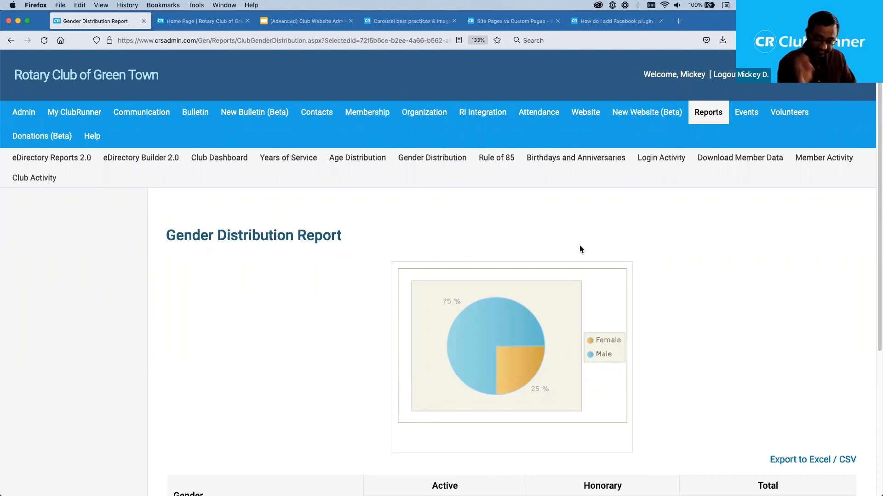
{"action": "left_click", "coordinate": [357, 159]}
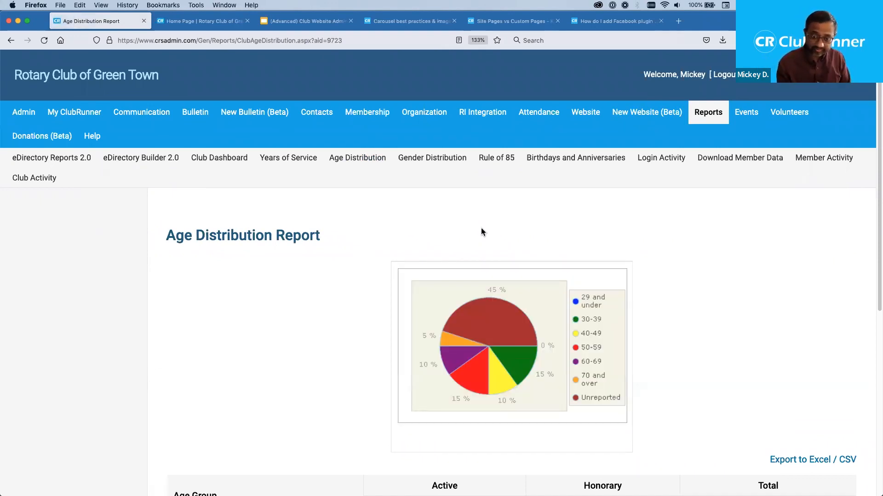
{"action": "left_click", "coordinate": [733, 159]}
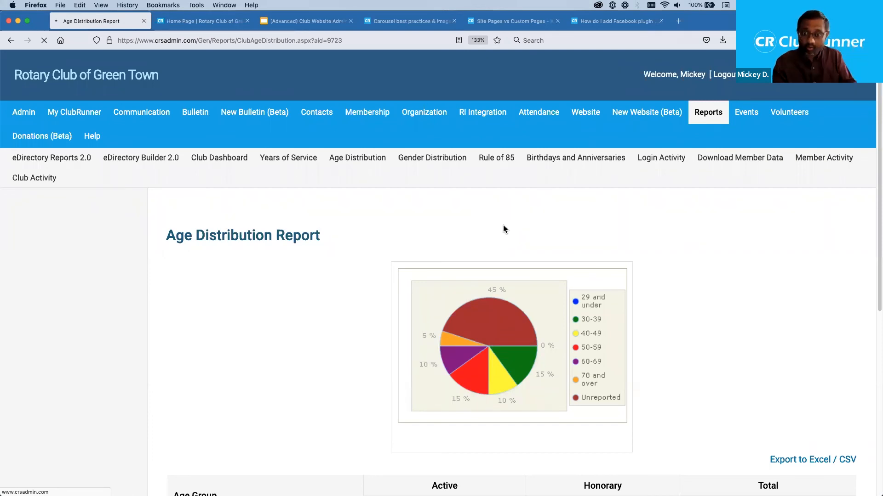
- Clear all export fields, then include only First Name and Date of Birth
{"action": "scroll", "coordinate": [503, 228], "scroll_direction": "down", "scroll_amount": 1}
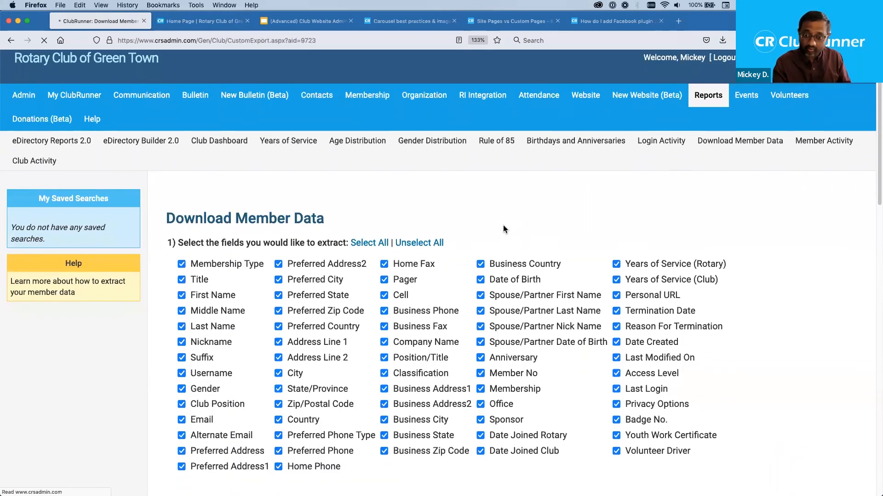
{"action": "scroll", "coordinate": [502, 228], "scroll_direction": "down", "scroll_amount": 2}
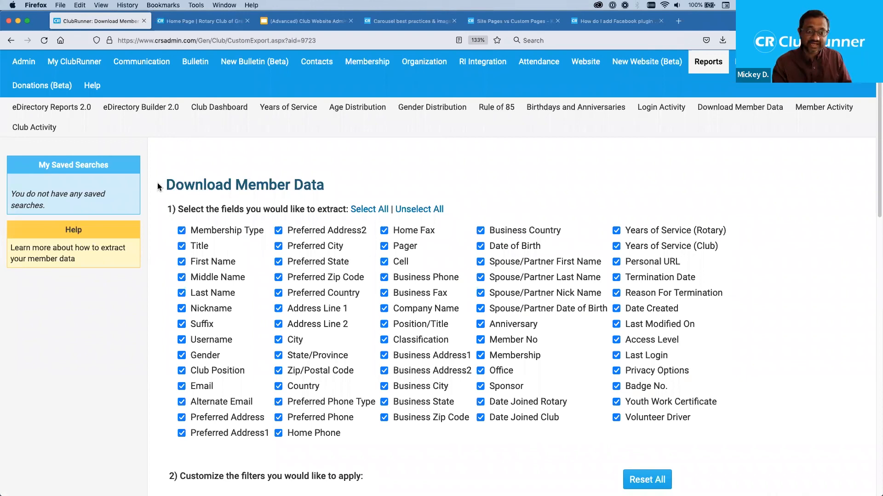
{"action": "left_click_drag", "start_coordinate": [189, 180], "coordinate": [317, 185]}
{"action": "left_click", "coordinate": [384, 180]}
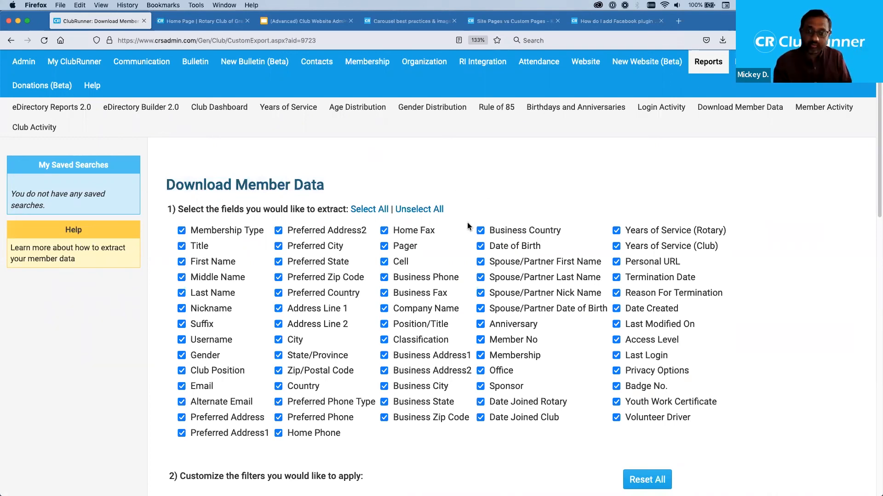
{"action": "left_click", "coordinate": [428, 211]}
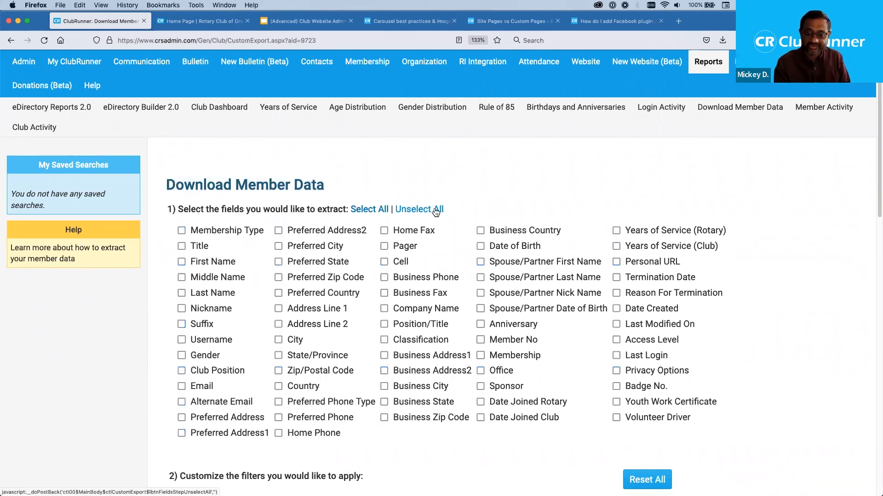
{"action": "left_click", "coordinate": [181, 262]}
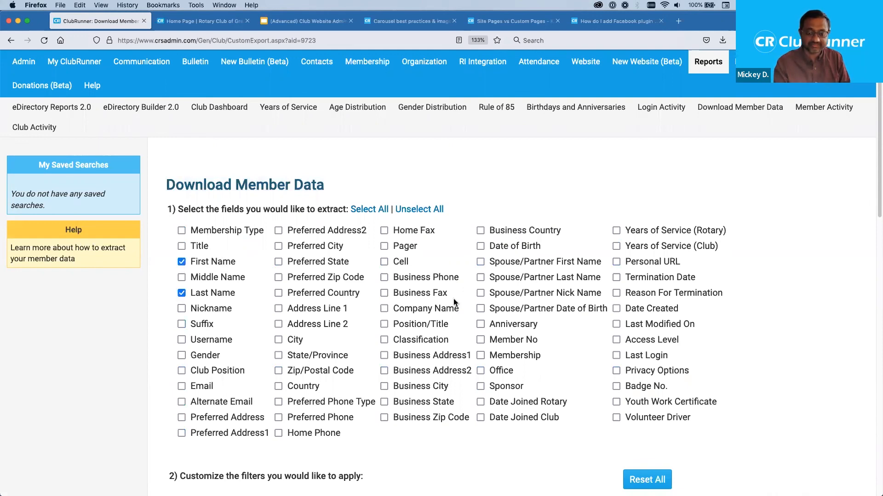
{"action": "left_click", "coordinate": [480, 247]}
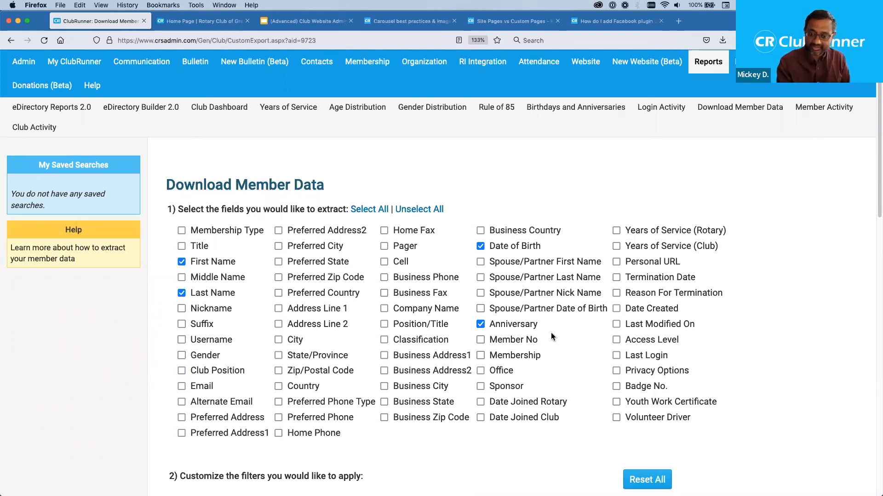
- Select Active and Active - Satellite member types, keeping Club Position at All and the search unsaved
{"action": "scroll", "coordinate": [569, 357], "scroll_direction": "down", "scroll_amount": 1}
{"action": "scroll", "coordinate": [569, 363], "scroll_direction": "down", "scroll_amount": 1}
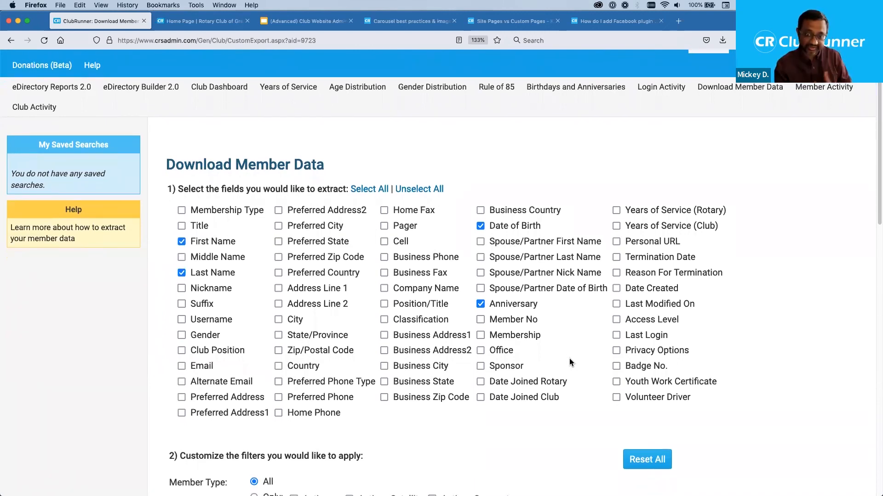
{"action": "scroll", "coordinate": [570, 363], "scroll_direction": "down", "scroll_amount": 5}
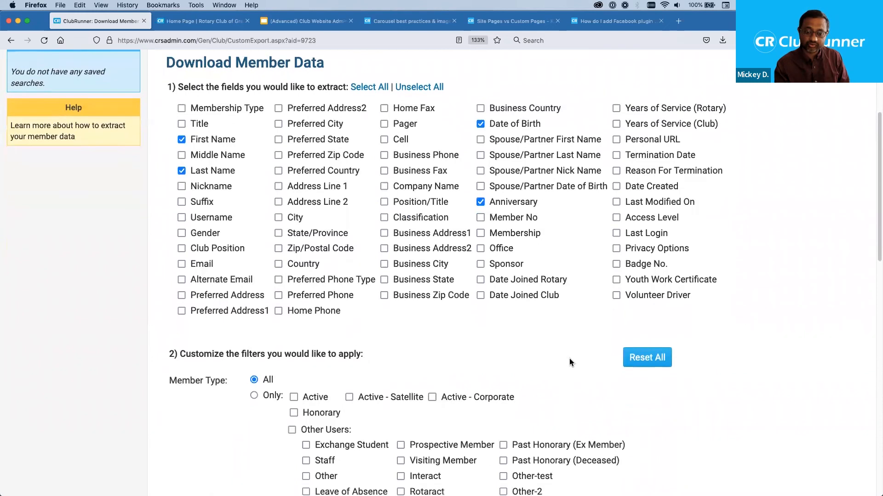
{"action": "scroll", "coordinate": [569, 363], "scroll_direction": "down", "scroll_amount": 4}
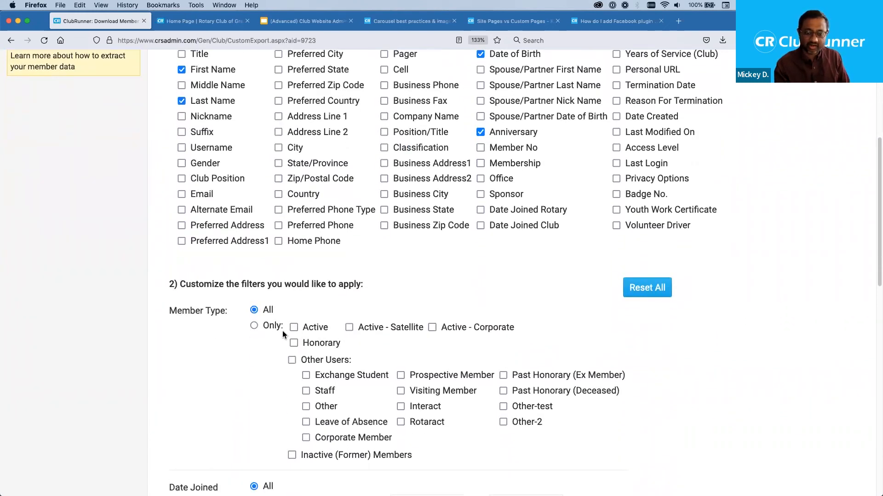
{"action": "left_click", "coordinate": [294, 325]}
{"action": "left_click", "coordinate": [349, 327]}
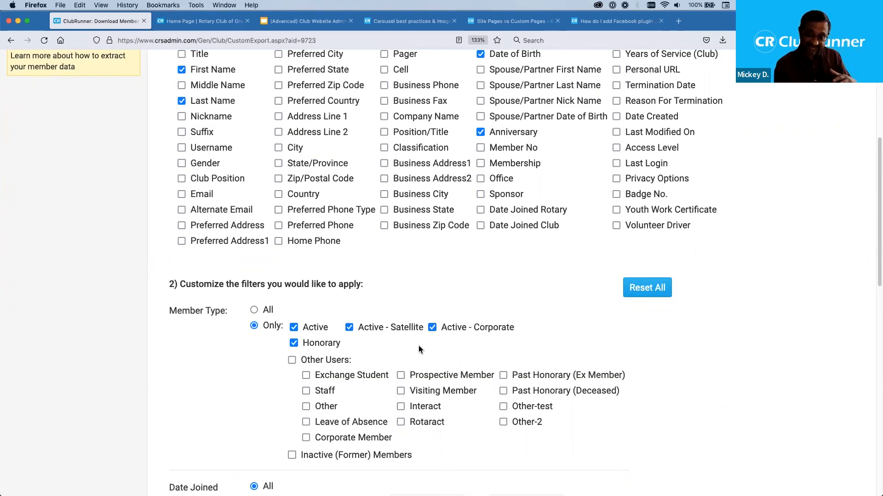
{"action": "scroll", "coordinate": [418, 346], "scroll_direction": "down", "scroll_amount": 8}
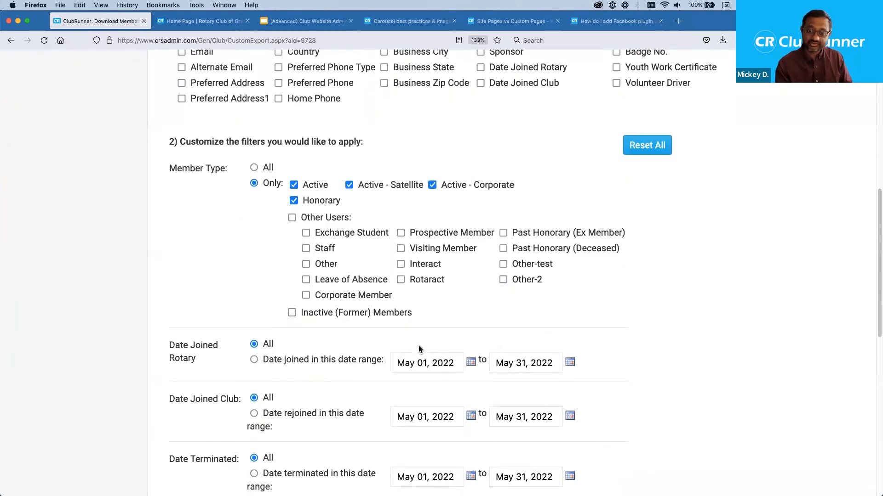
{"action": "scroll", "coordinate": [419, 346], "scroll_direction": "down", "scroll_amount": 1}
{"action": "scroll", "coordinate": [419, 349], "scroll_direction": "down", "scroll_amount": 2}
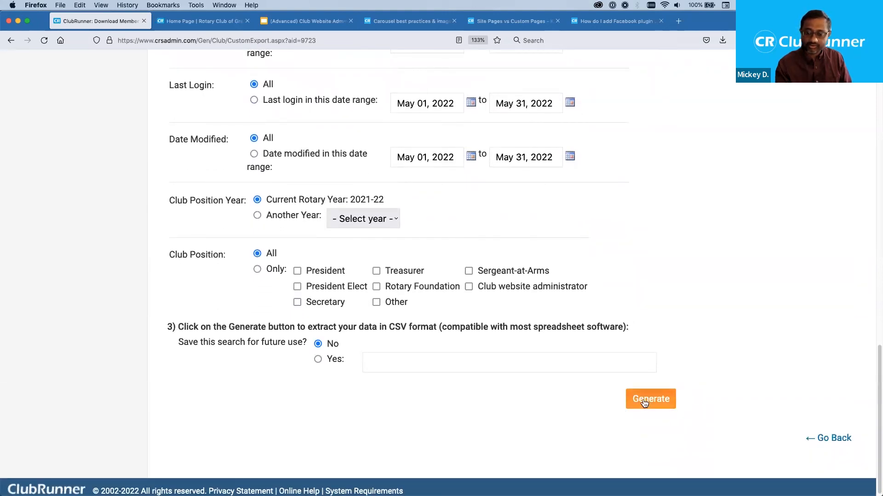
- Generate the member data CSV export
{"action": "left_click", "coordinate": [644, 402]}
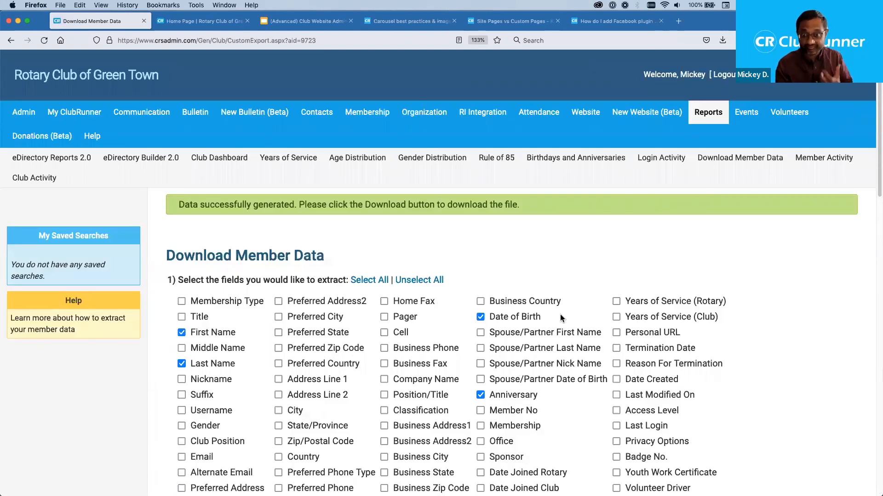
{"action": "scroll", "coordinate": [560, 317], "scroll_direction": "down", "scroll_amount": 6}
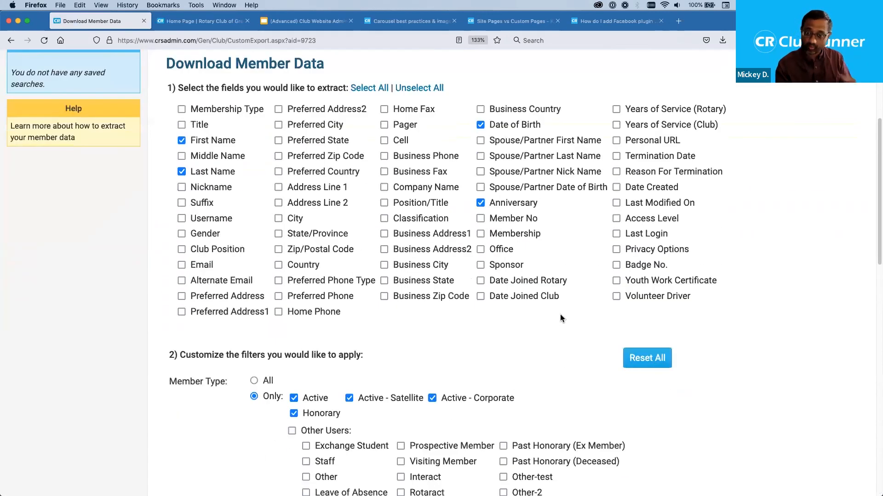
{"action": "scroll", "coordinate": [560, 316], "scroll_direction": "down", "scroll_amount": 5}
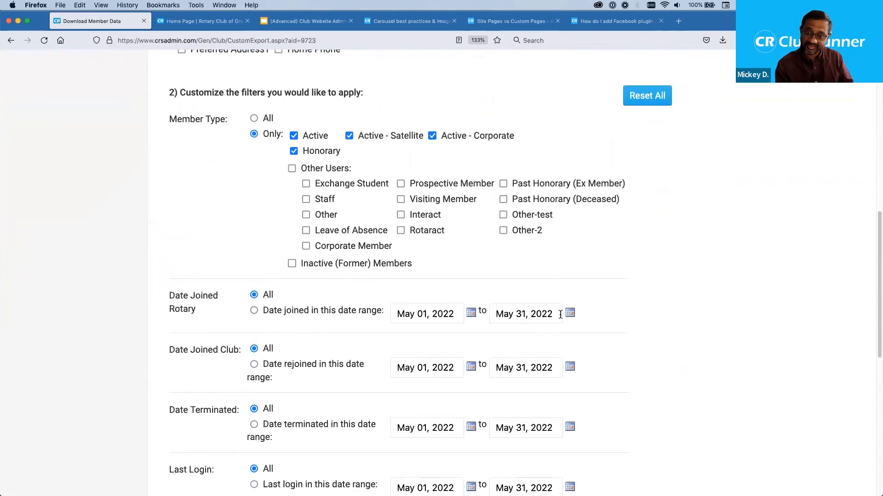
{"action": "scroll", "coordinate": [560, 315], "scroll_direction": "down", "scroll_amount": 5}
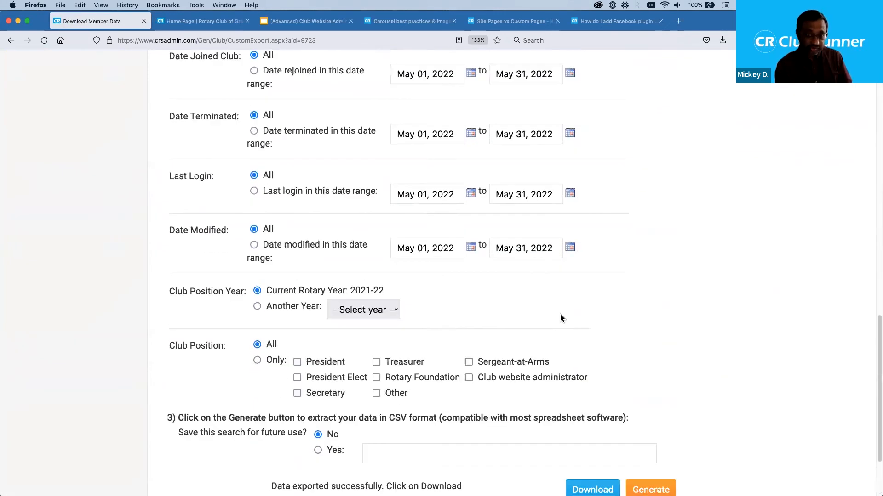
{"action": "scroll", "coordinate": [560, 317], "scroll_direction": "down", "scroll_amount": 2}
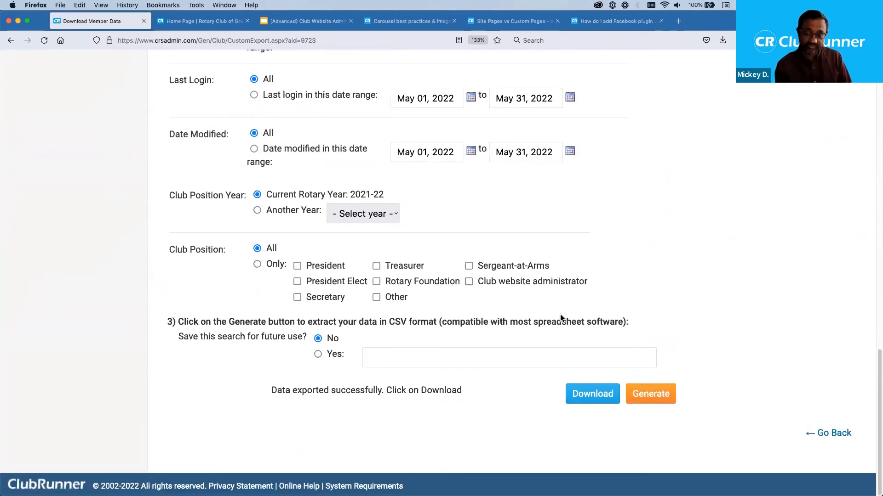
- Download the CSV into the Downloads folder and bring the opened spreadsheet onto this screen
{"action": "left_click", "coordinate": [593, 395]}
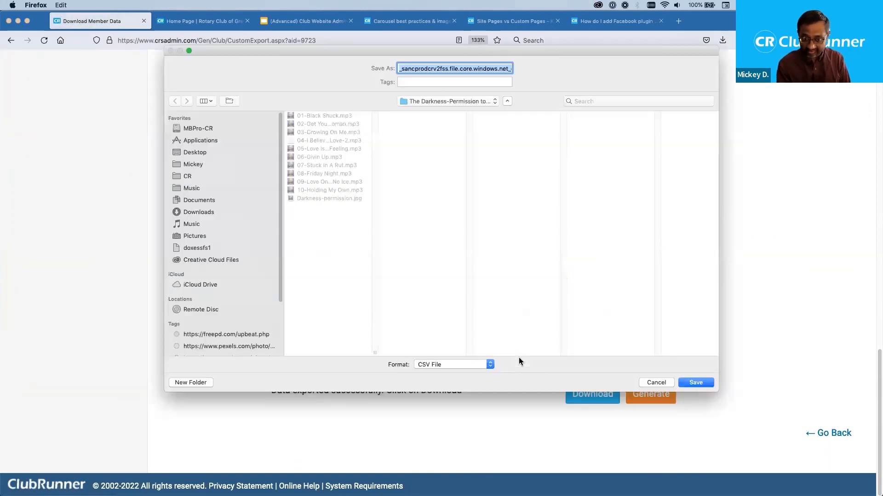
{"action": "left_click", "coordinate": [221, 219]}
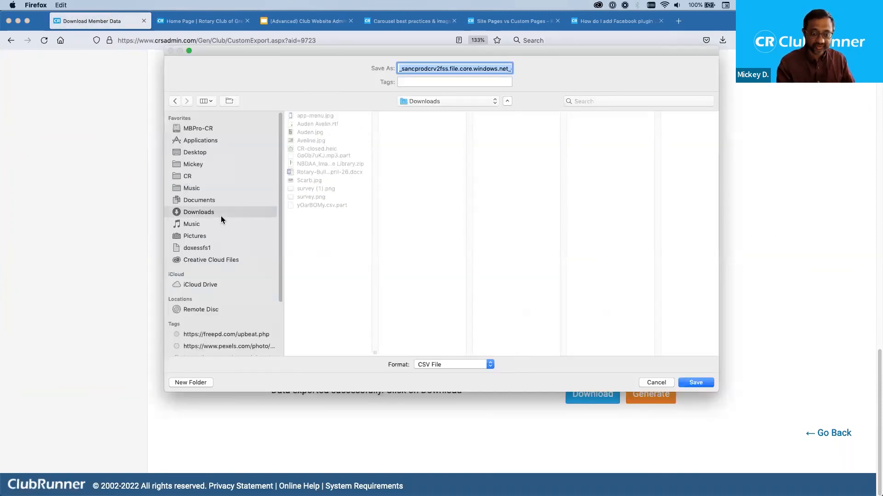
{"action": "key", "text": "Return"}
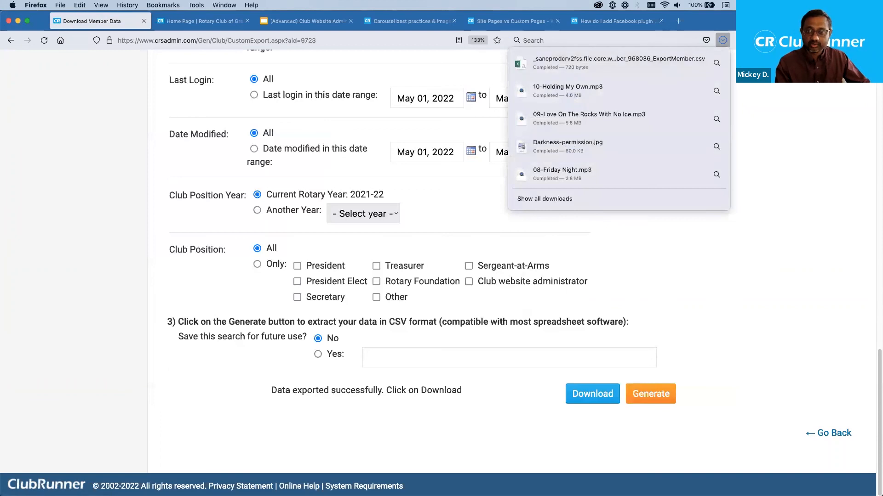
{"action": "left_click", "coordinate": [714, 64]}
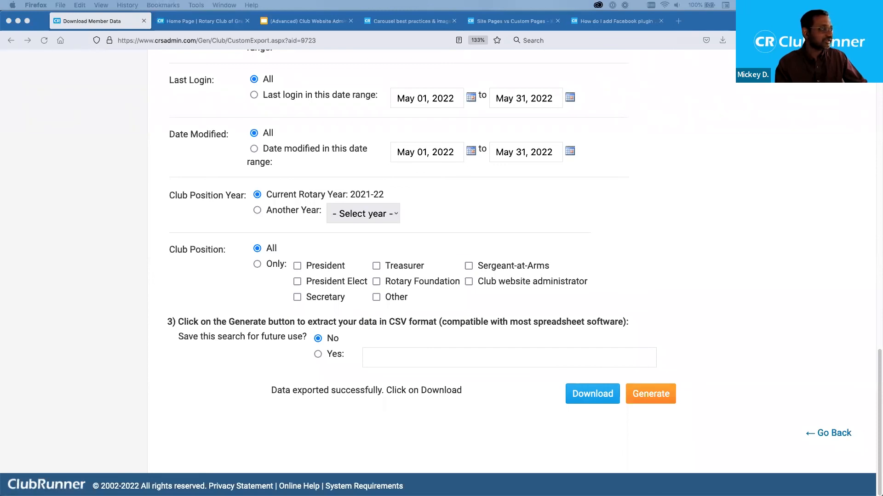
{"action": "left_click_drag", "start_coordinate": [0, 83], "coordinate": [582, 64]}
- Maximize the spreadsheet, check the 21-Jan-72 birth date in C9, and zoom to 220%
{"action": "double_click", "coordinate": [582, 63]}
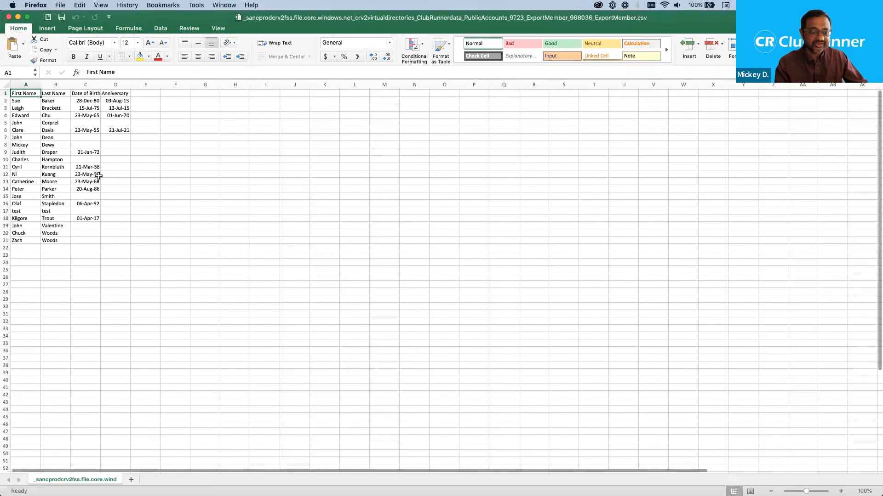
{"action": "left_click", "coordinate": [76, 152]}
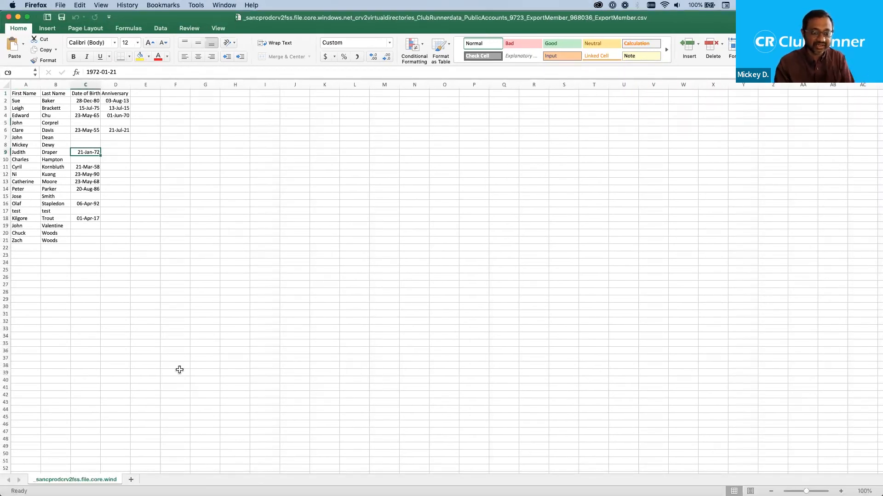
{"action": "left_click", "coordinate": [841, 492]}
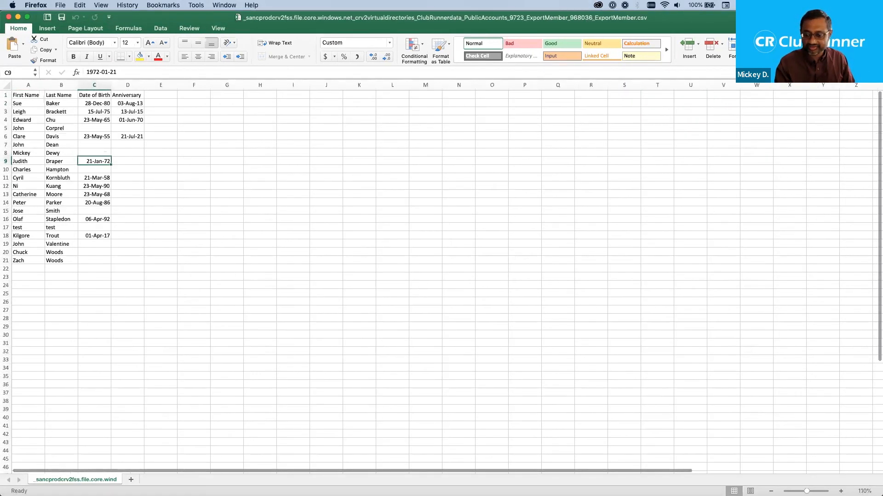
{"action": "left_click", "coordinate": [841, 492]}
{"action": "left_click", "coordinate": [841, 491]}
{"action": "left_click", "coordinate": [841, 491]}
{"action": "left_click", "coordinate": [841, 491]}
{"action": "left_click", "coordinate": [841, 491]}
{"action": "left_click", "coordinate": [841, 491]}
{"action": "left_click", "coordinate": [841, 491]}
{"action": "left_click", "coordinate": [841, 492]}
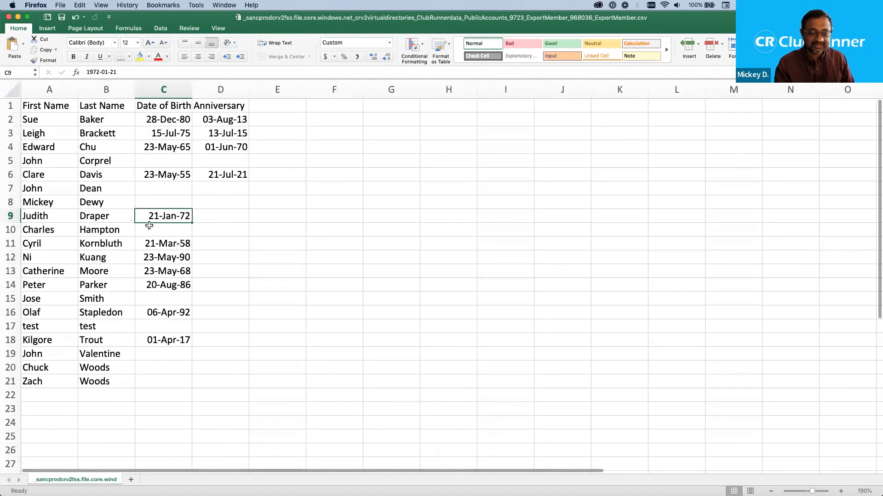
{"action": "left_click", "coordinate": [841, 492]}
{"action": "left_click", "coordinate": [841, 491]}
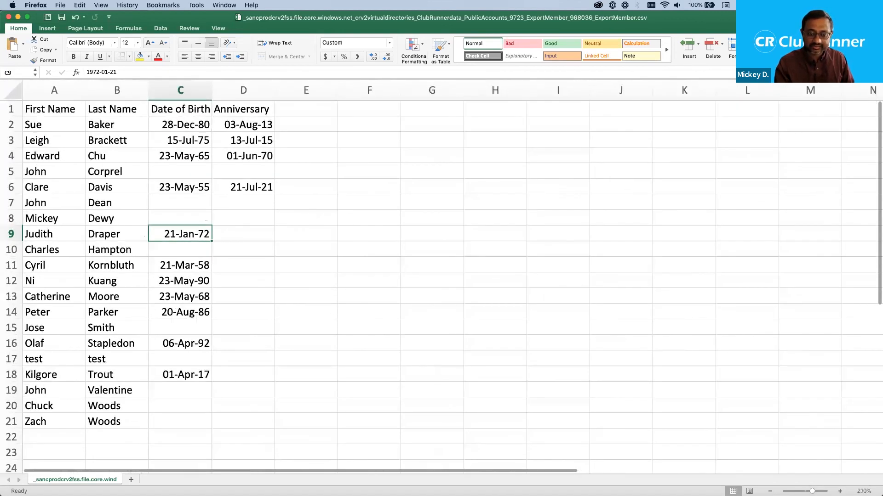
{"action": "left_click", "coordinate": [841, 492]}
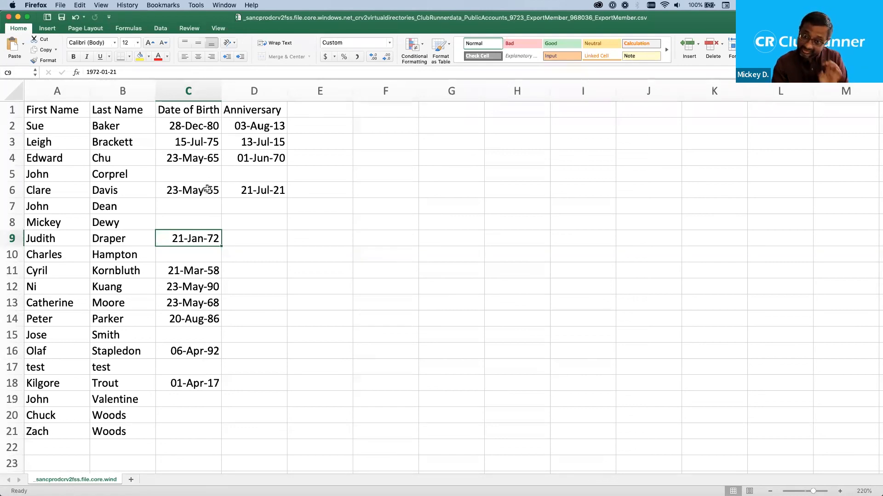
- Inspect the blank birth date and anniversary cells in rows 5, 8 and 9, then move Excel off-screen
{"action": "left_click", "coordinate": [178, 175]}
{"action": "left_click", "coordinate": [256, 175]}
{"action": "left_click", "coordinate": [246, 221]}
{"action": "left_click", "coordinate": [258, 244]}
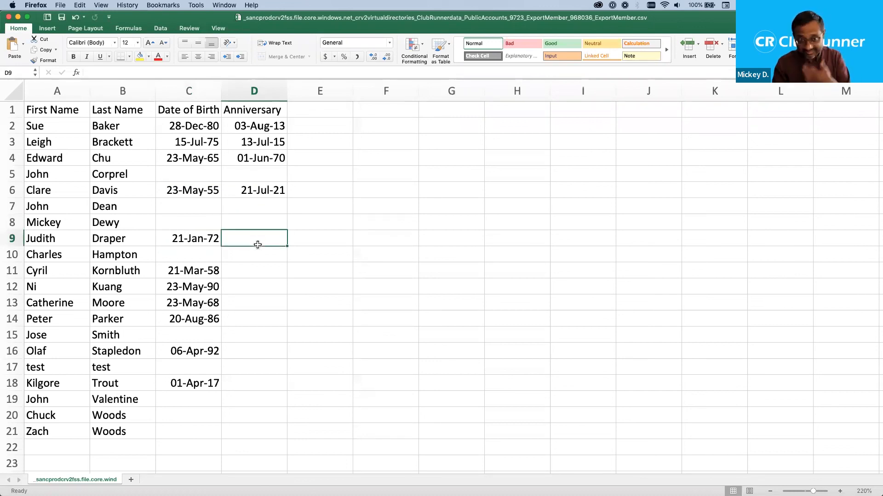
{"action": "left_click", "coordinate": [65, 243]}
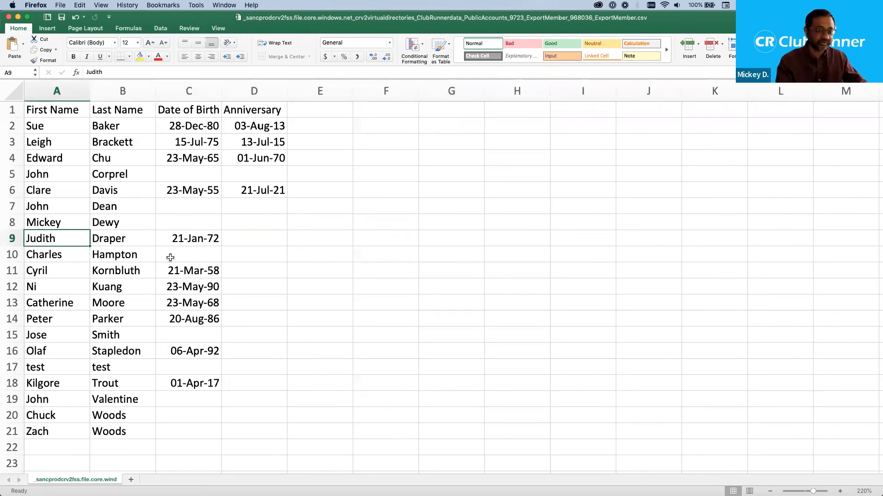
{"action": "left_click_drag", "start_coordinate": [267, 28], "coordinate": [0, 60]}
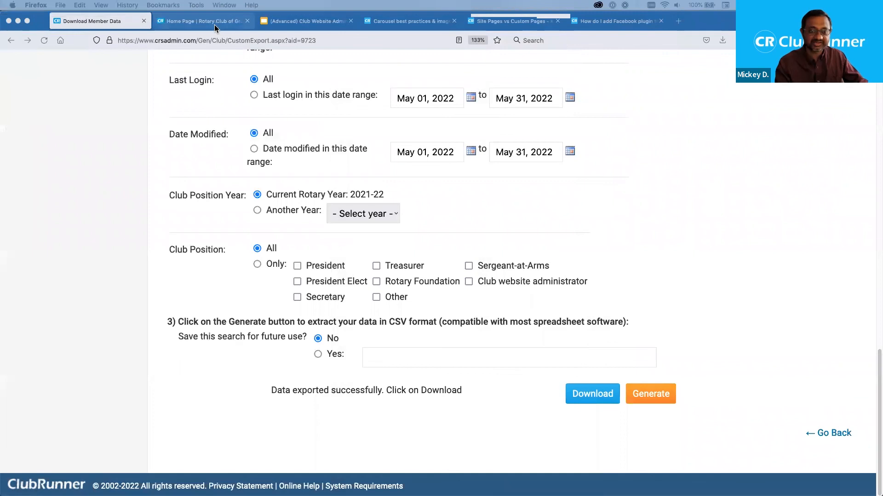
- Present the (Advanced) Club Website Admin deck and advance to the closing thank-you slide
{"action": "left_click", "coordinate": [331, 26]}
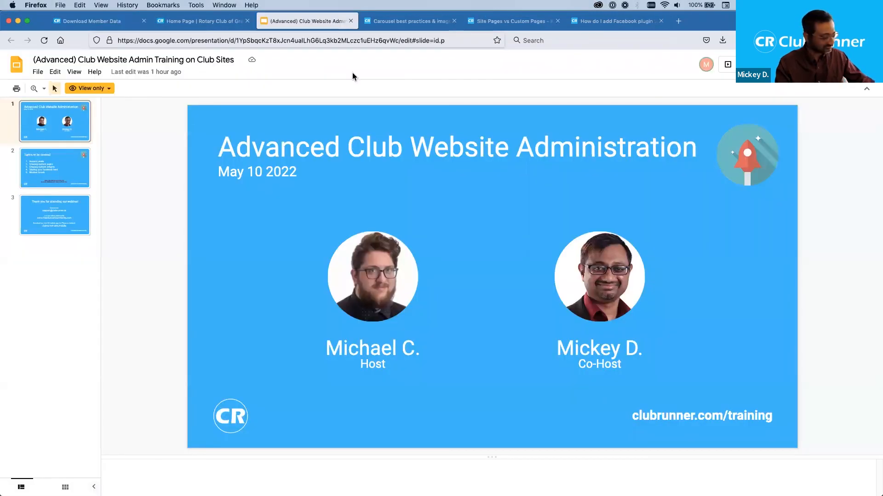
{"action": "key", "text": "super+shift+Return"}
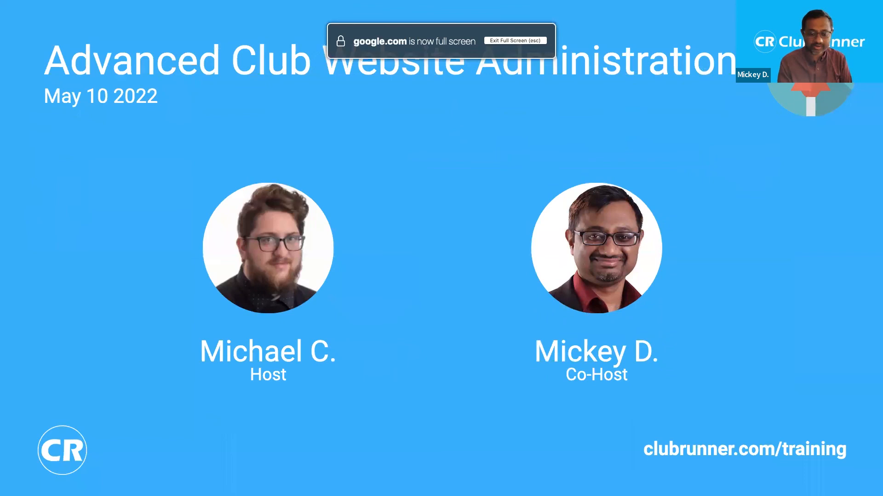
{"action": "key", "text": "Right"}
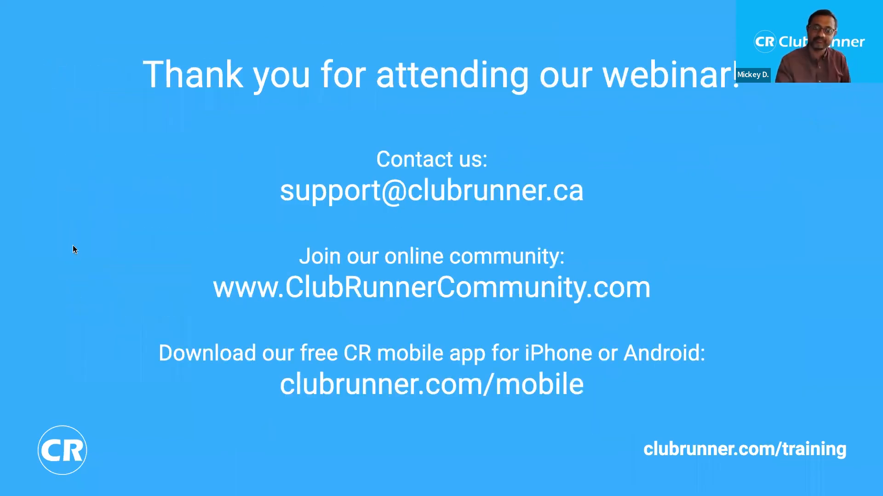